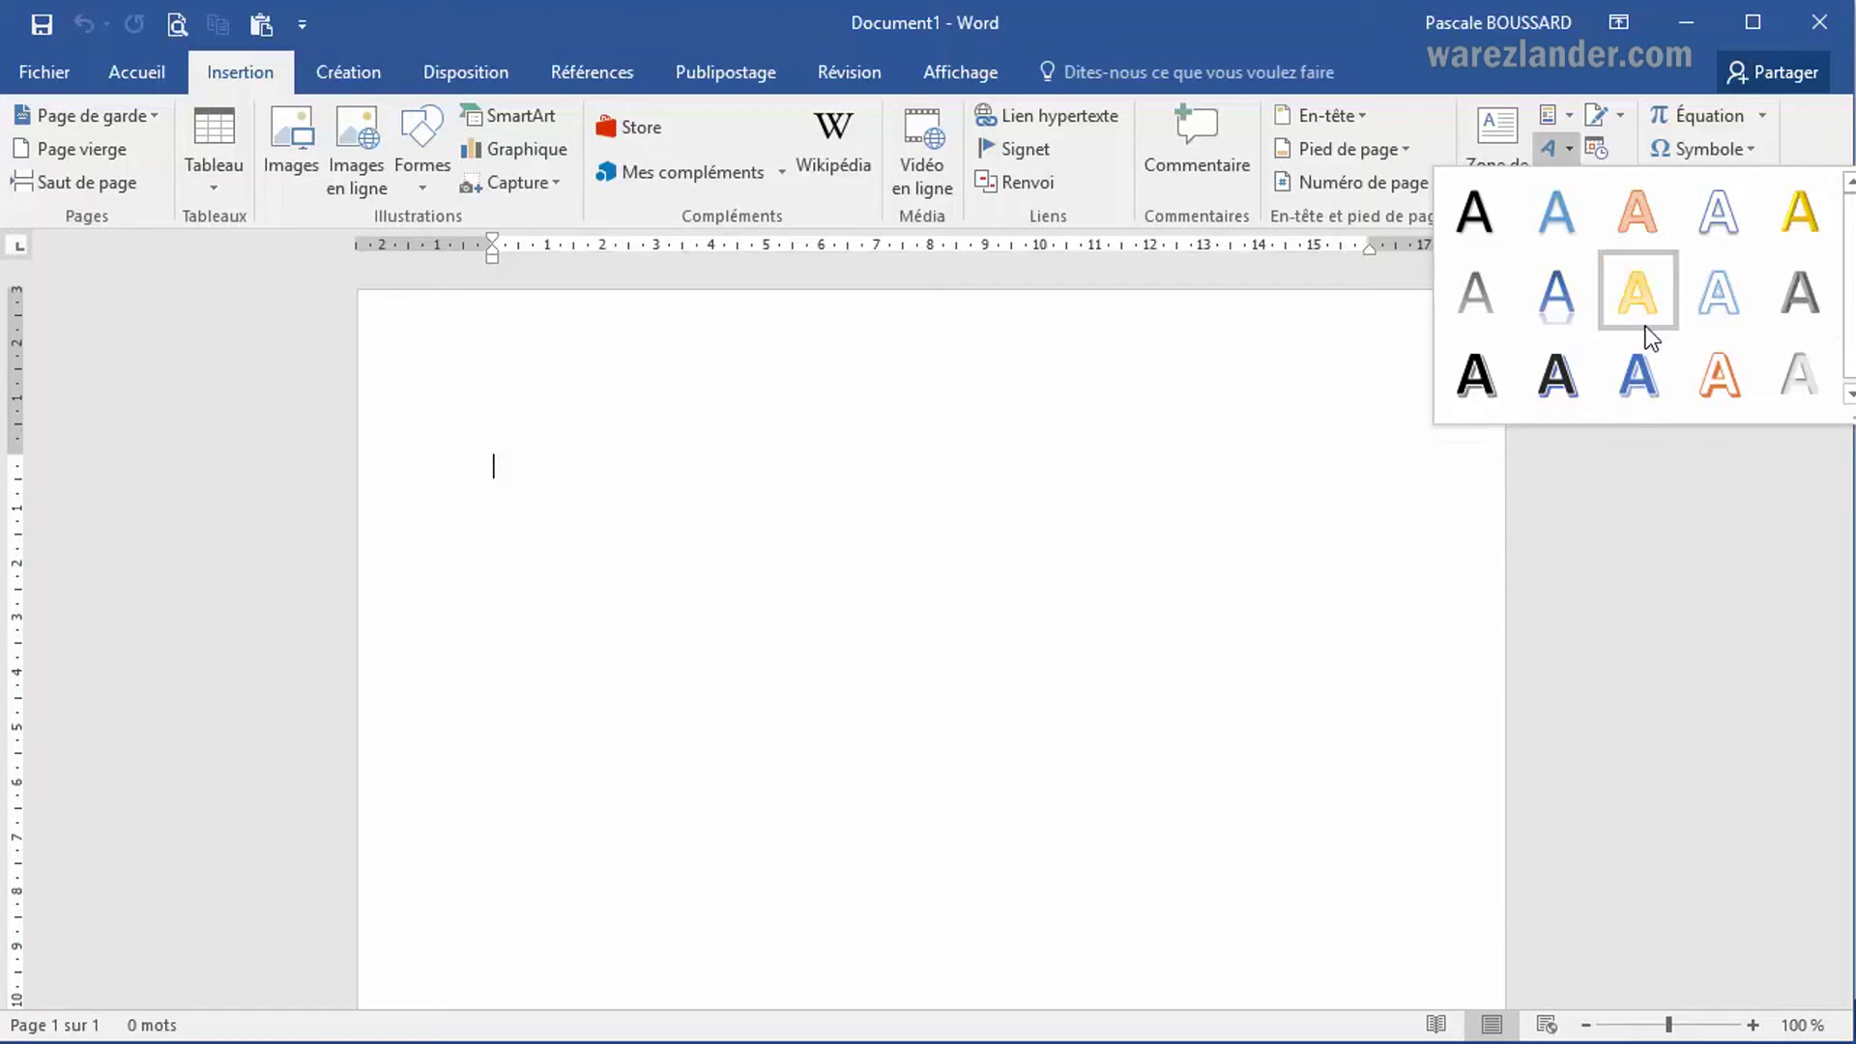
Step: Insert a WordArt object in the bold blue style with an offset shadow and replace its placeholder text with "Bonne formation"
click(1649, 371)
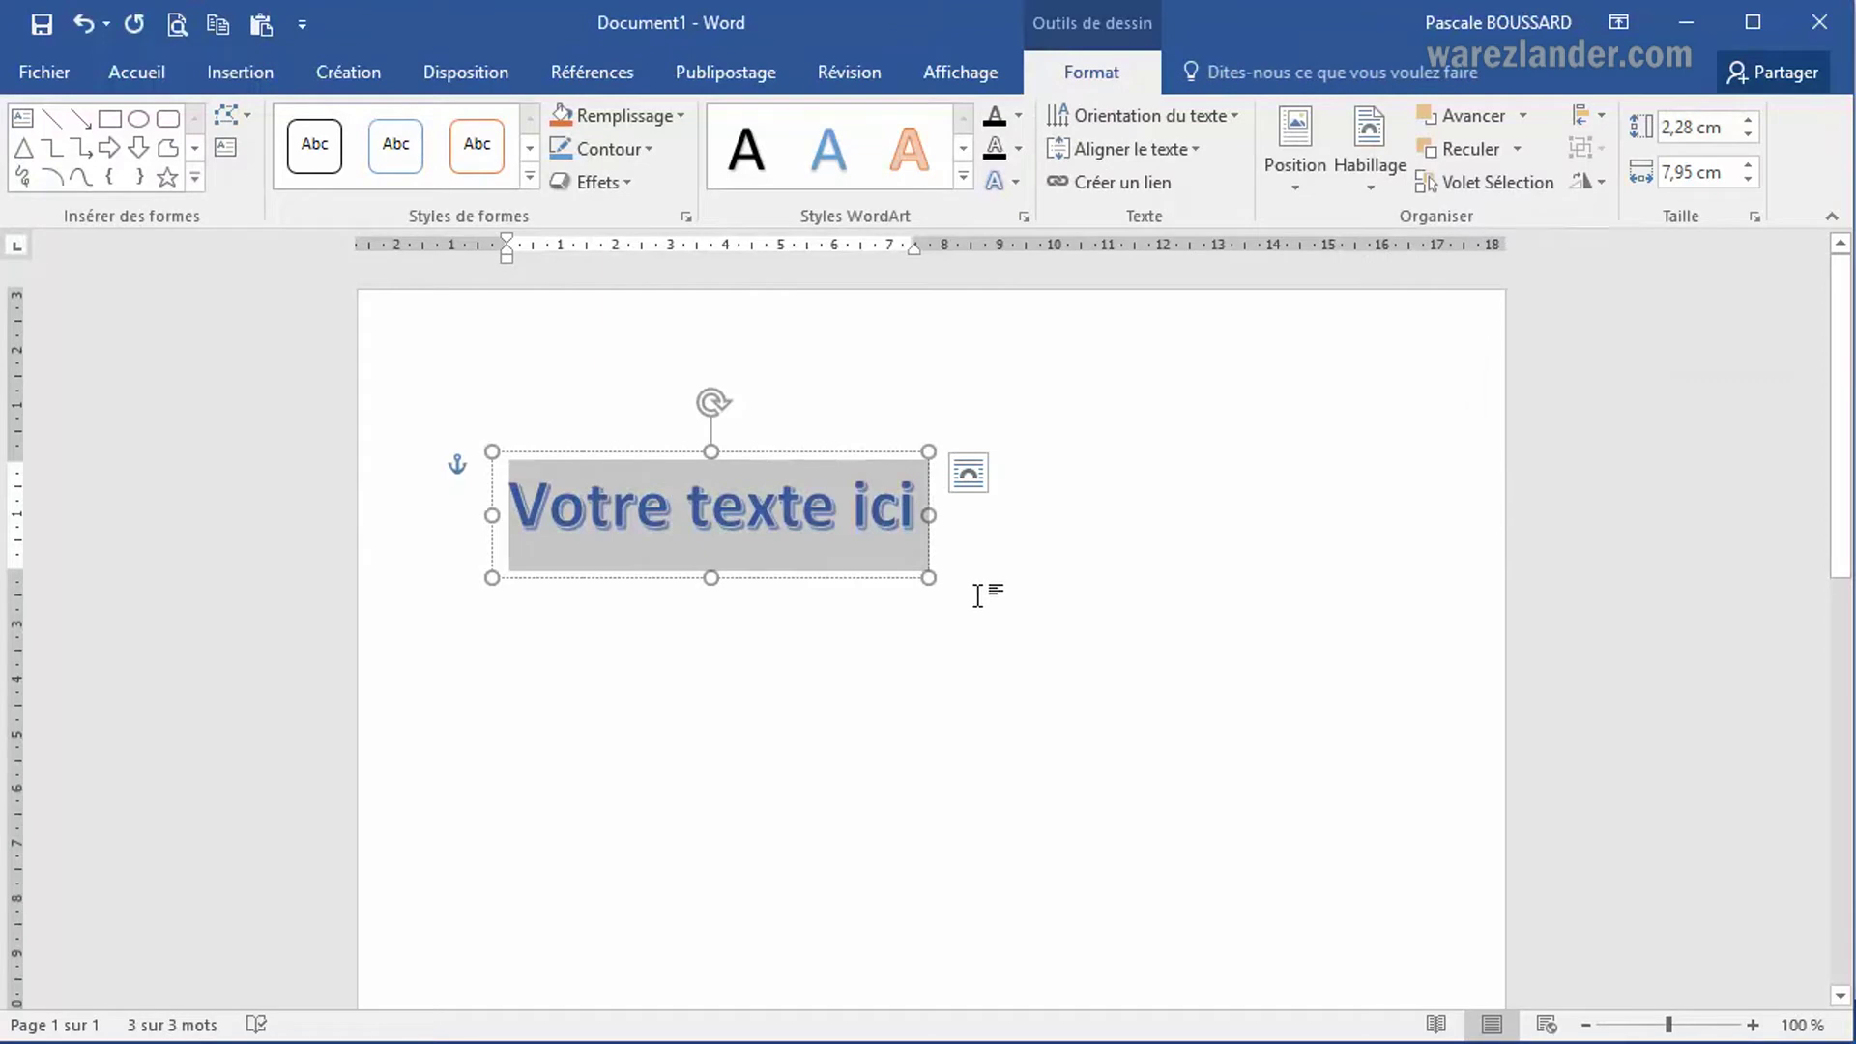
click(548, 507)
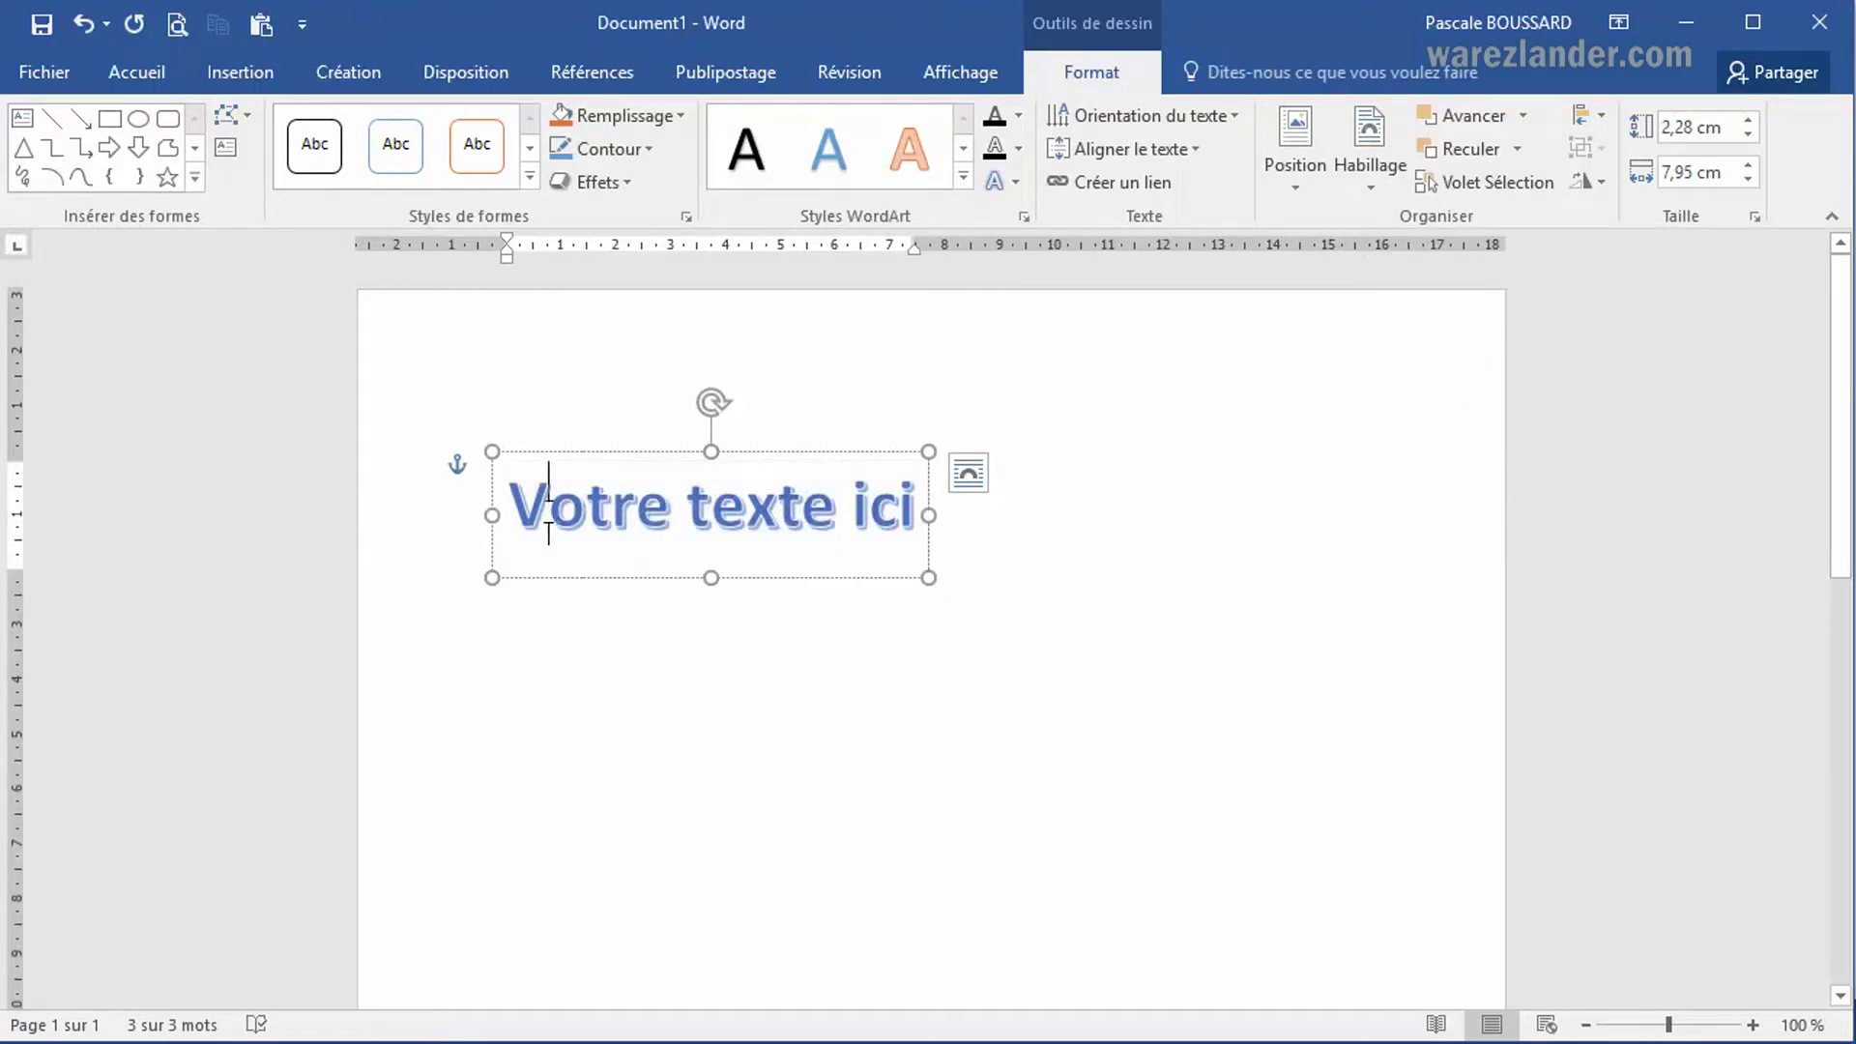
drag(527, 500, 1110, 523)
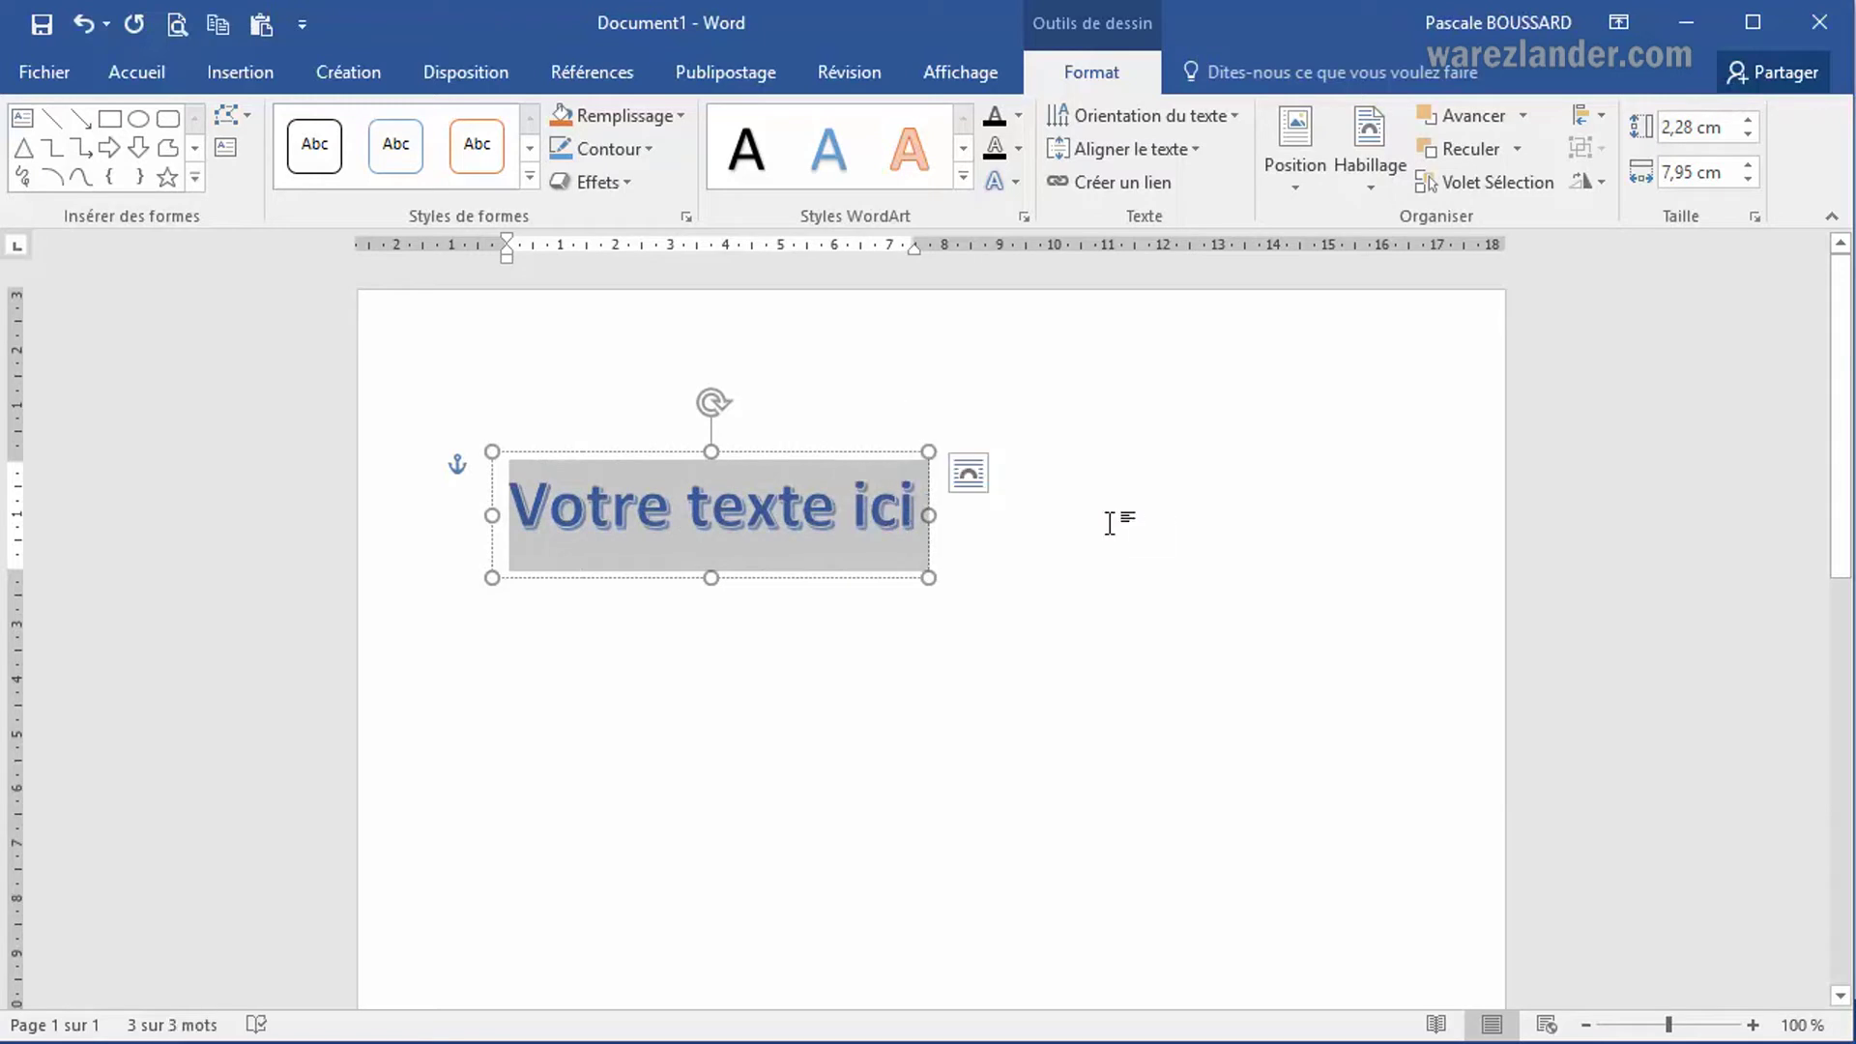
text(Bonne formation)
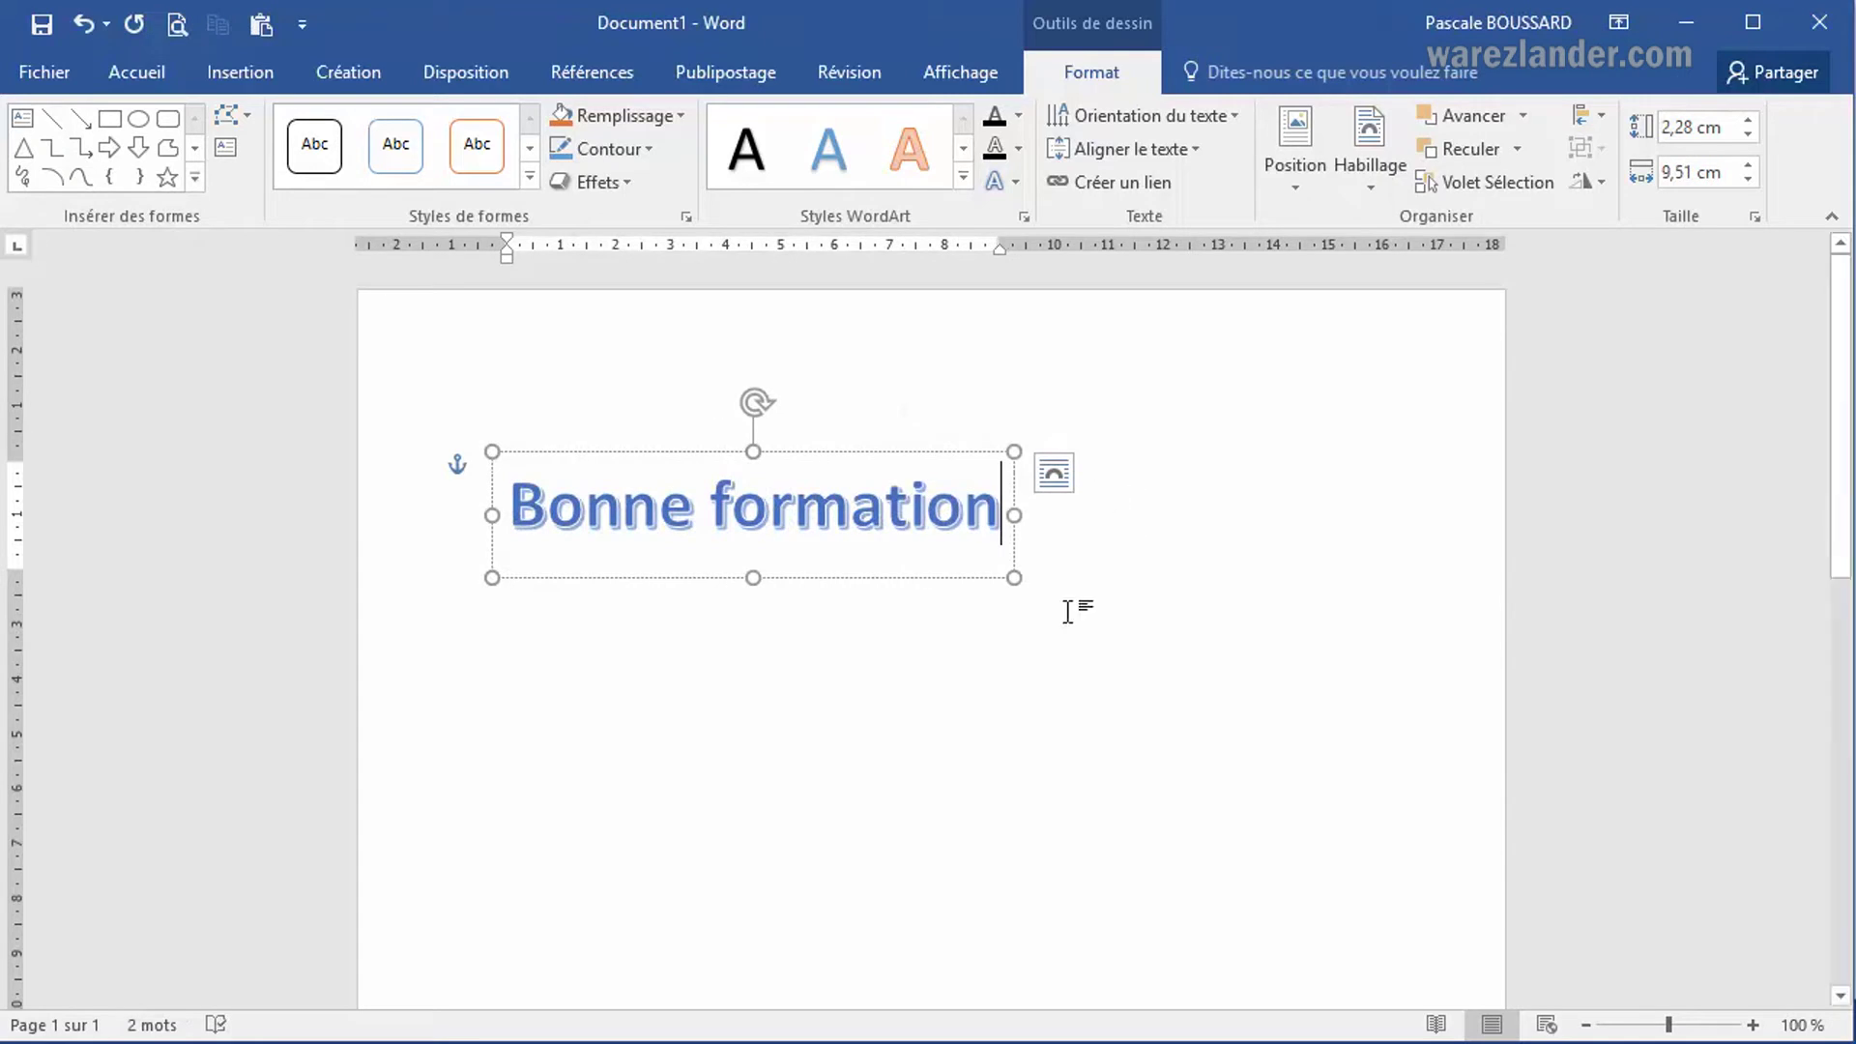
click(836, 636)
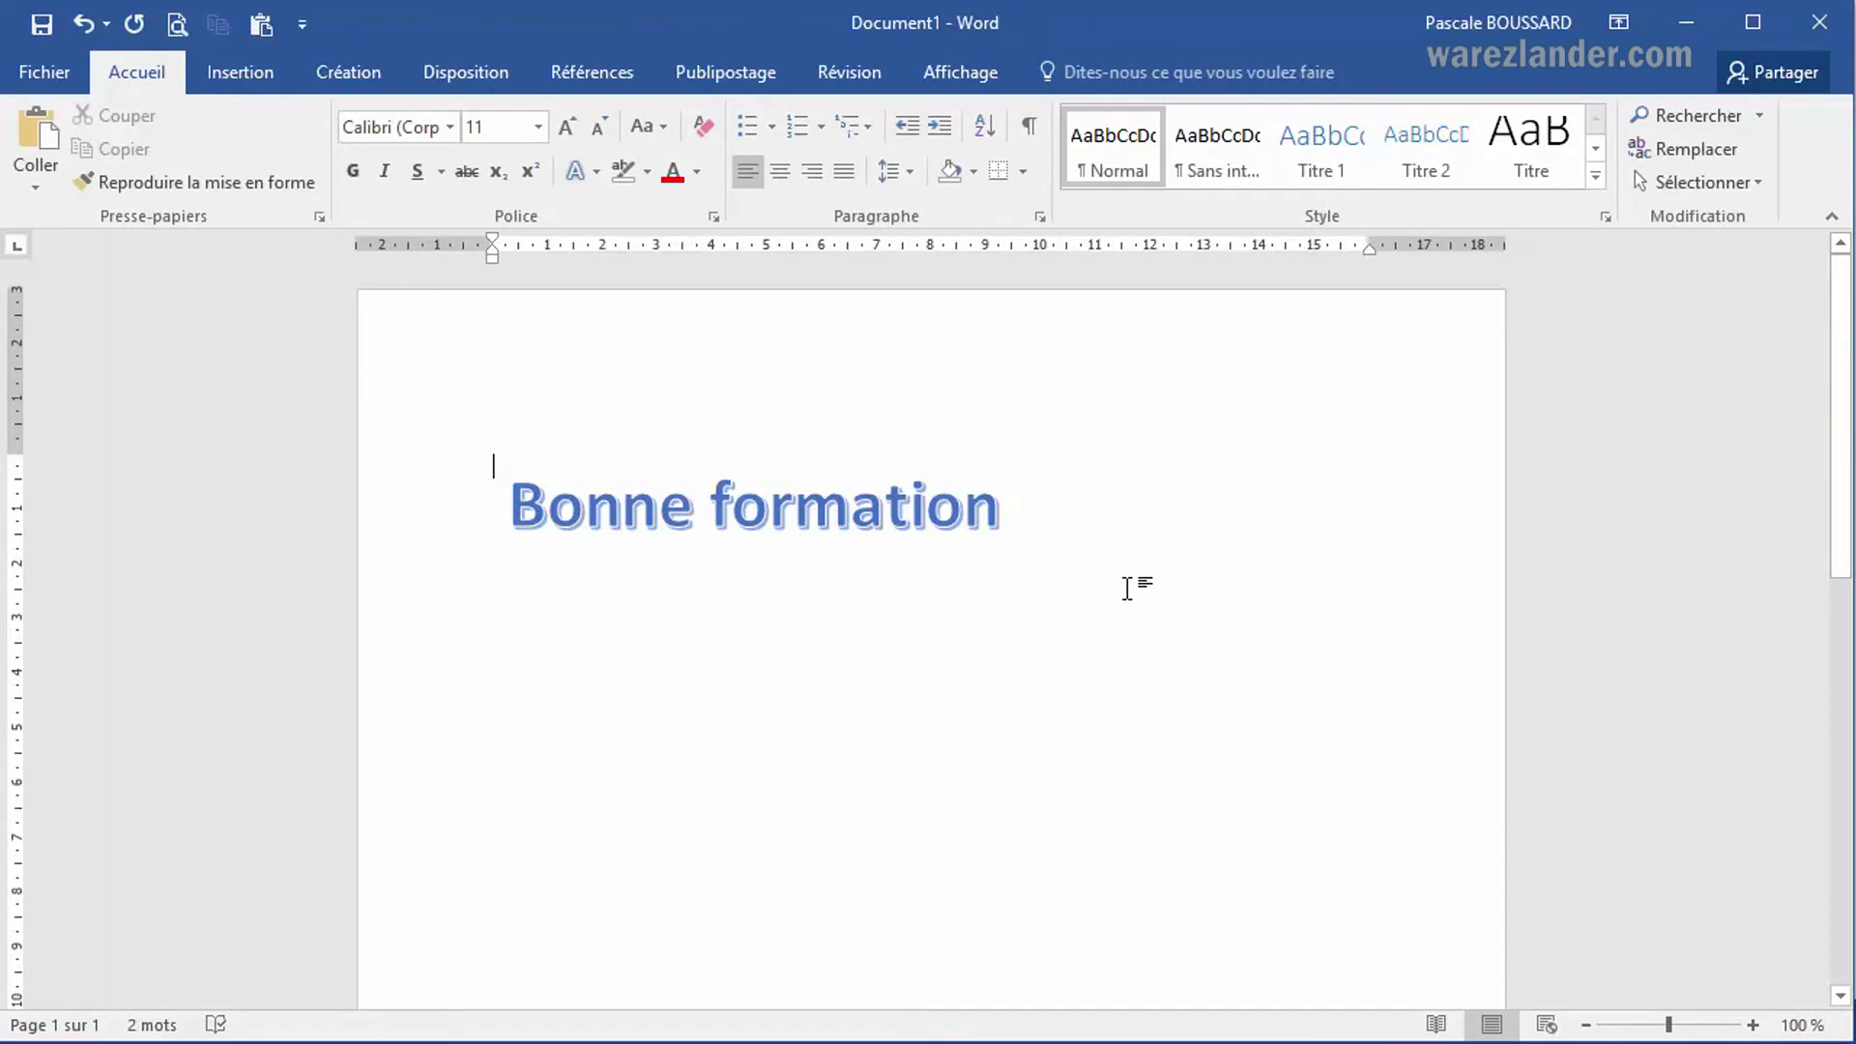
Step: Move the "Bonne formation" WordArt down towards the middle of the page and enlarge its frame to about 12.81 × 3.41 cm
click(580, 478)
drag(928, 632, 825, 642)
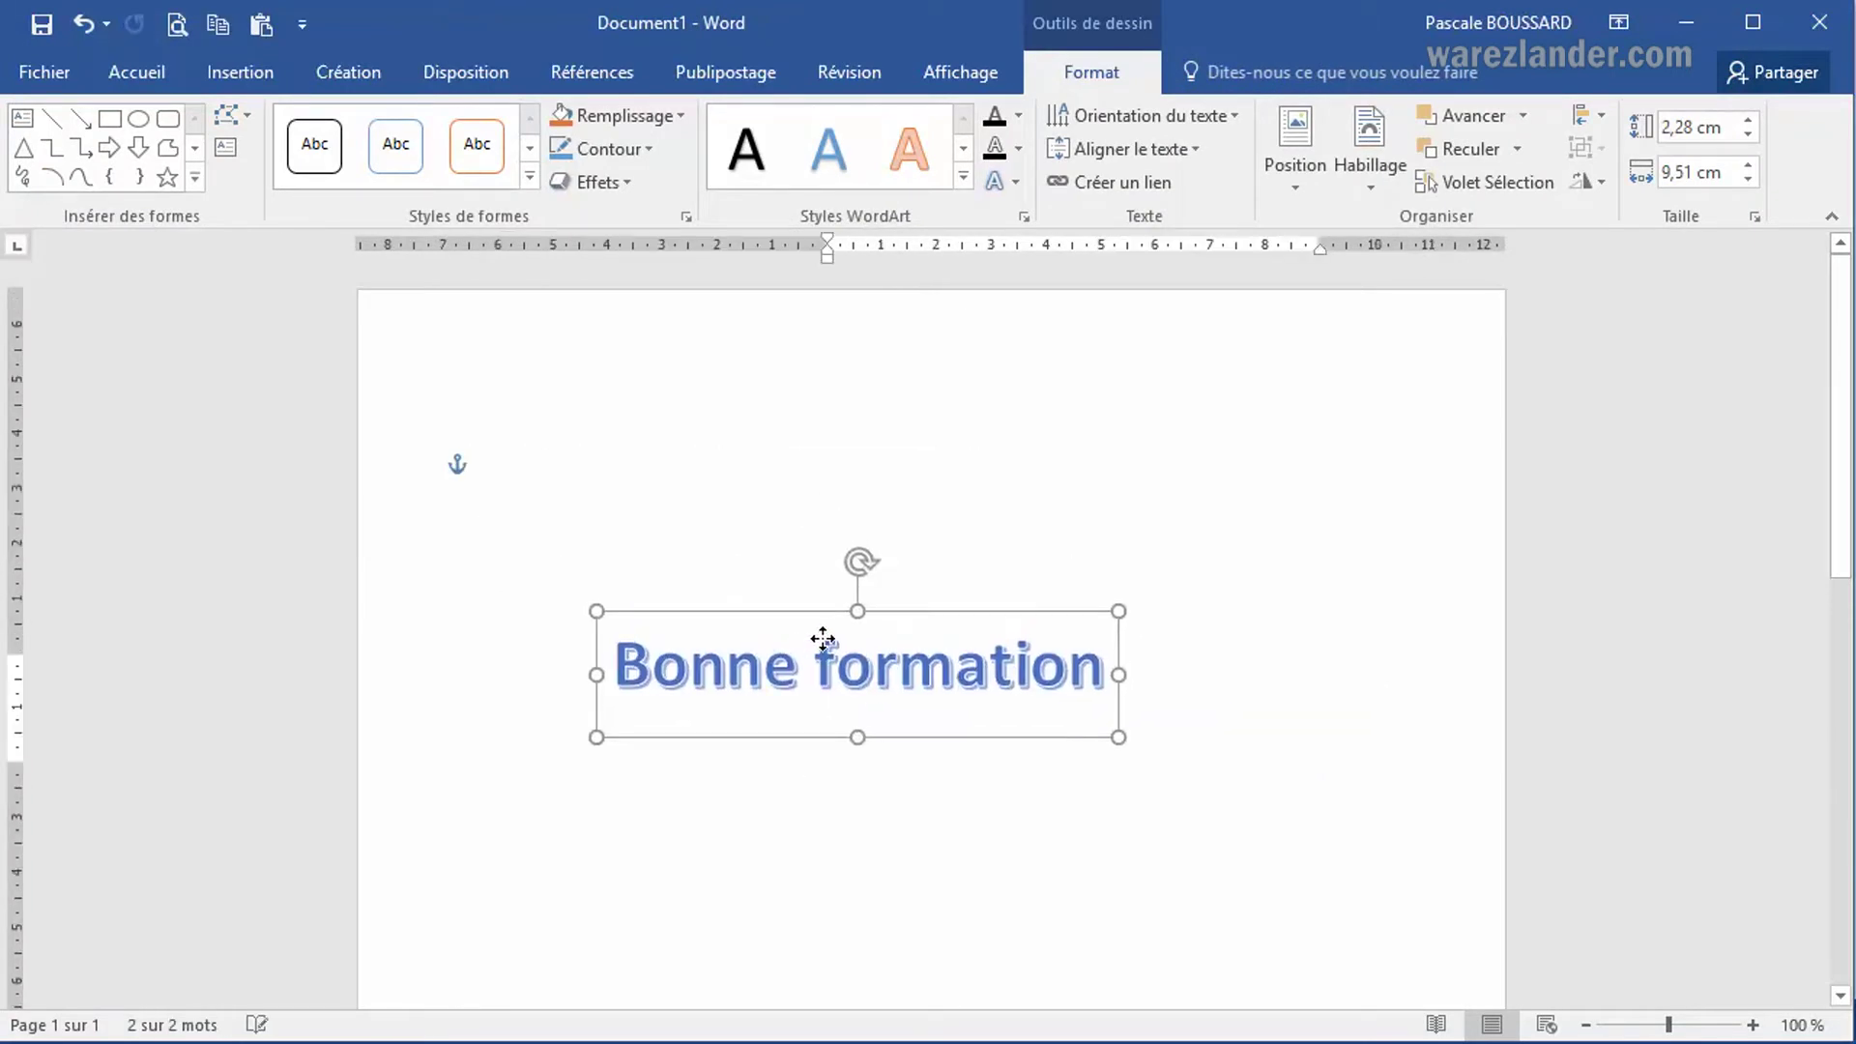
click(578, 468)
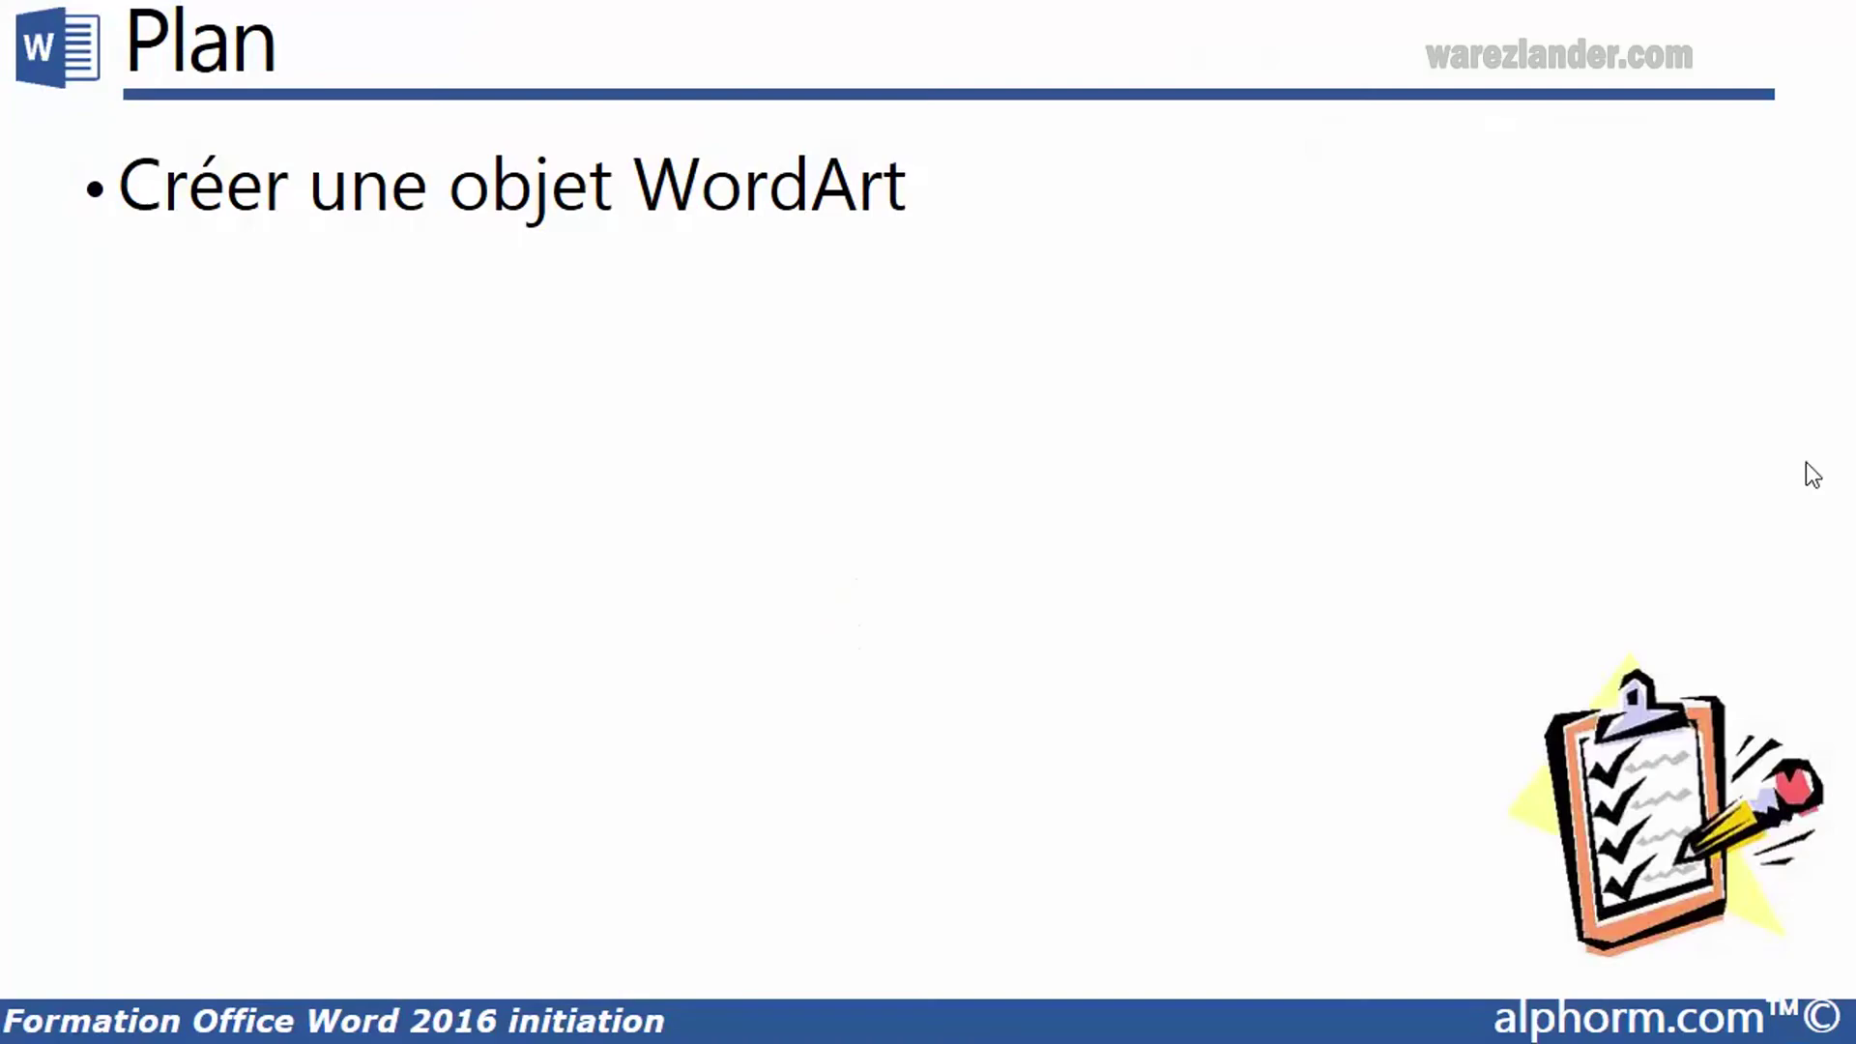
click(1077, 437)
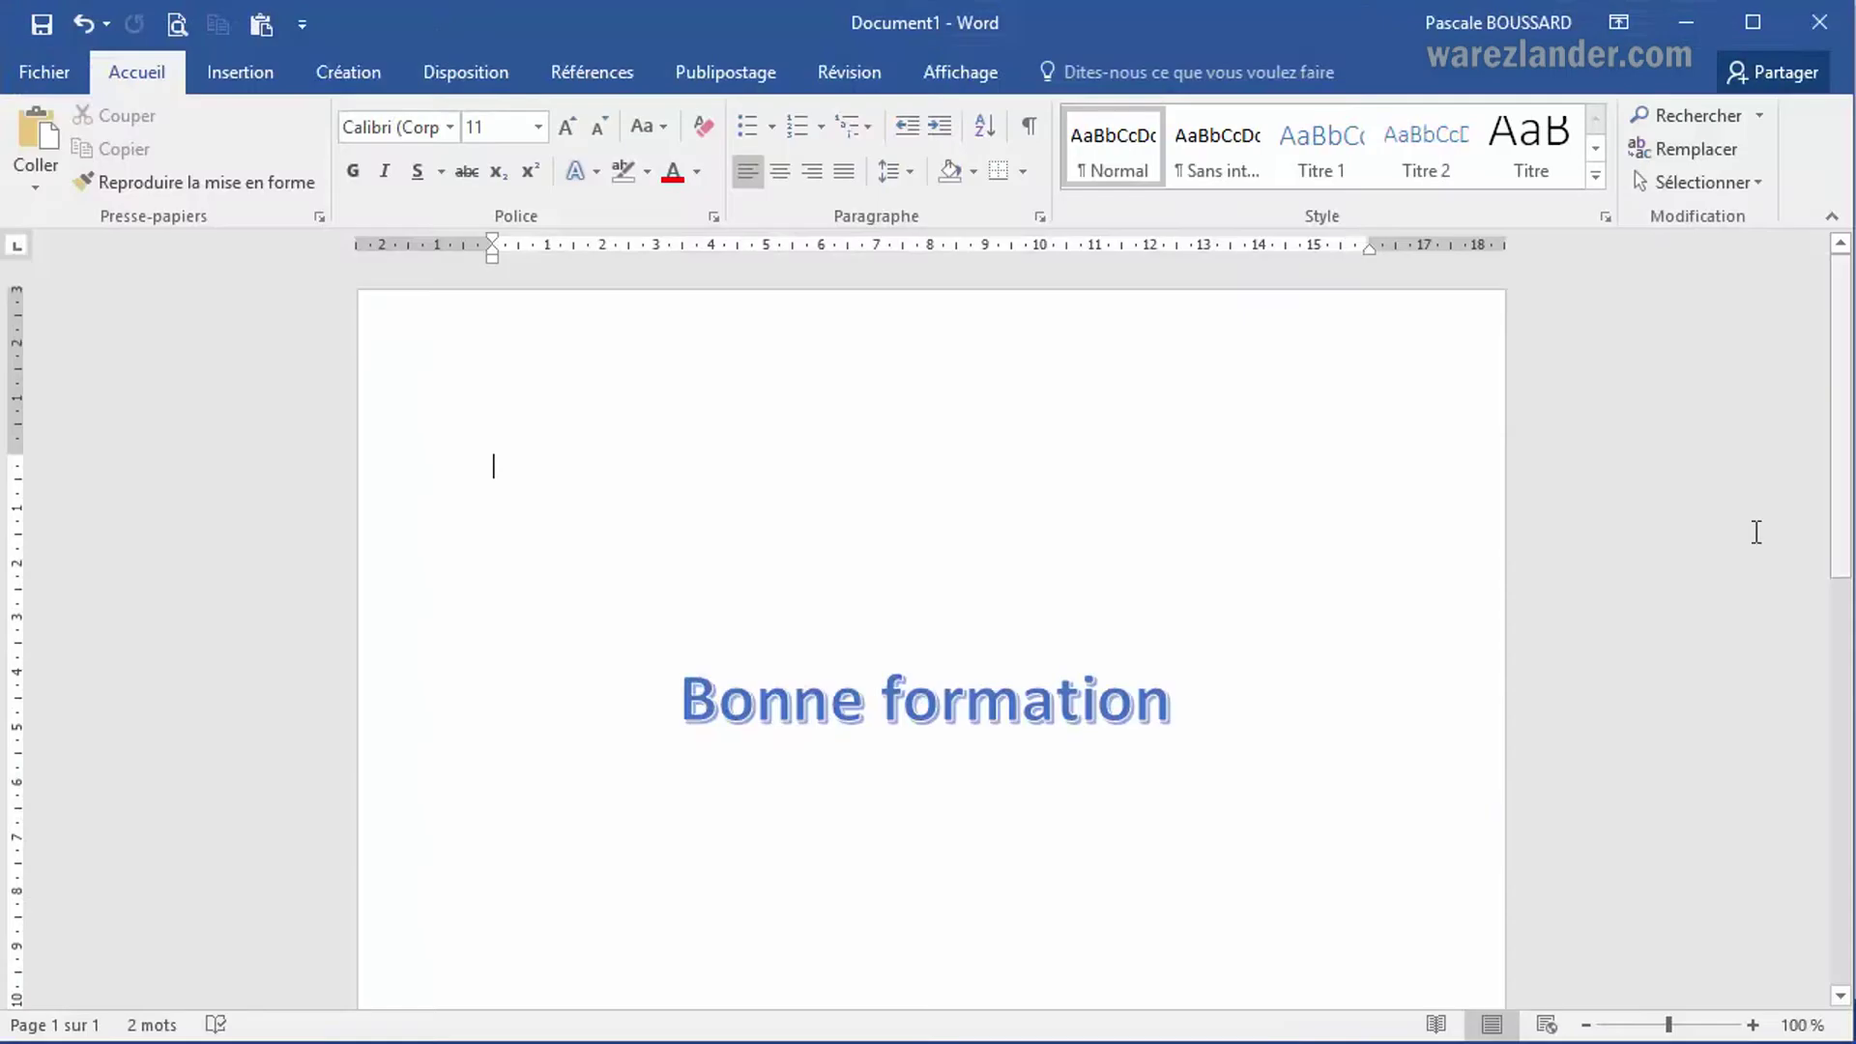
click(1080, 704)
click(967, 657)
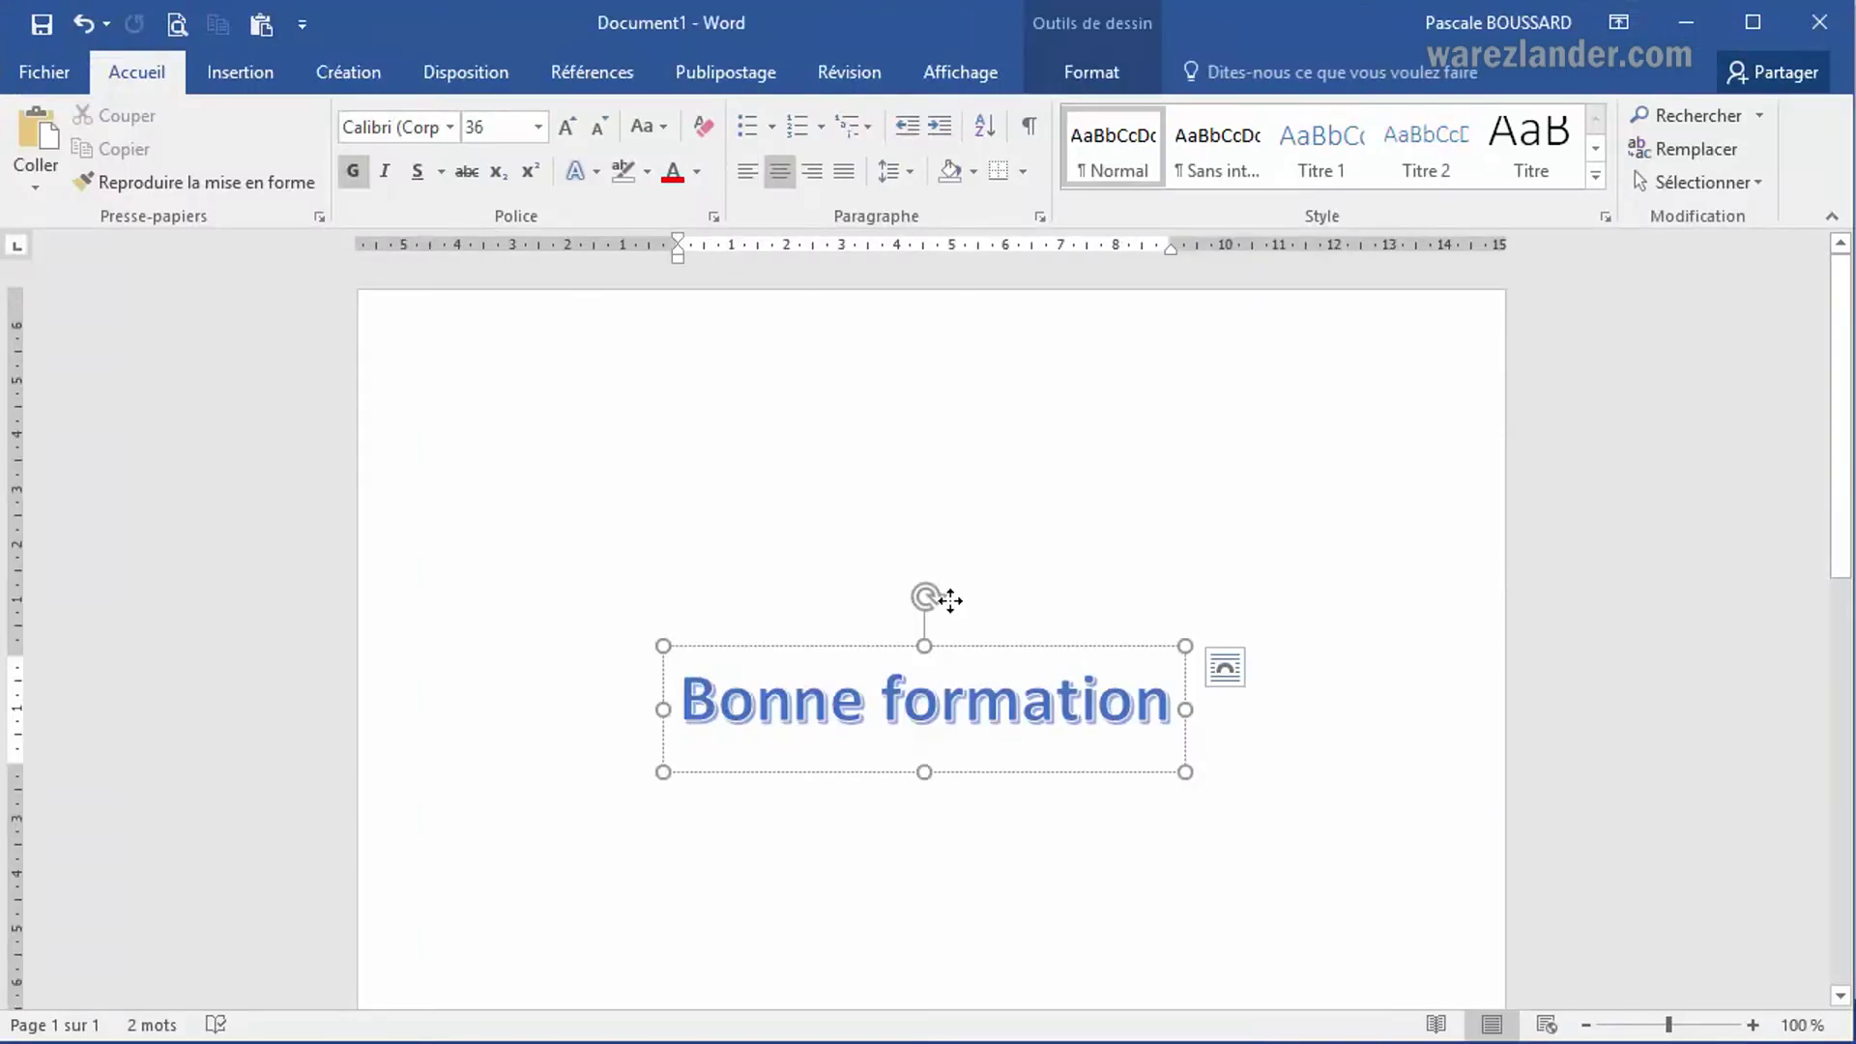
drag(903, 521, 904, 521)
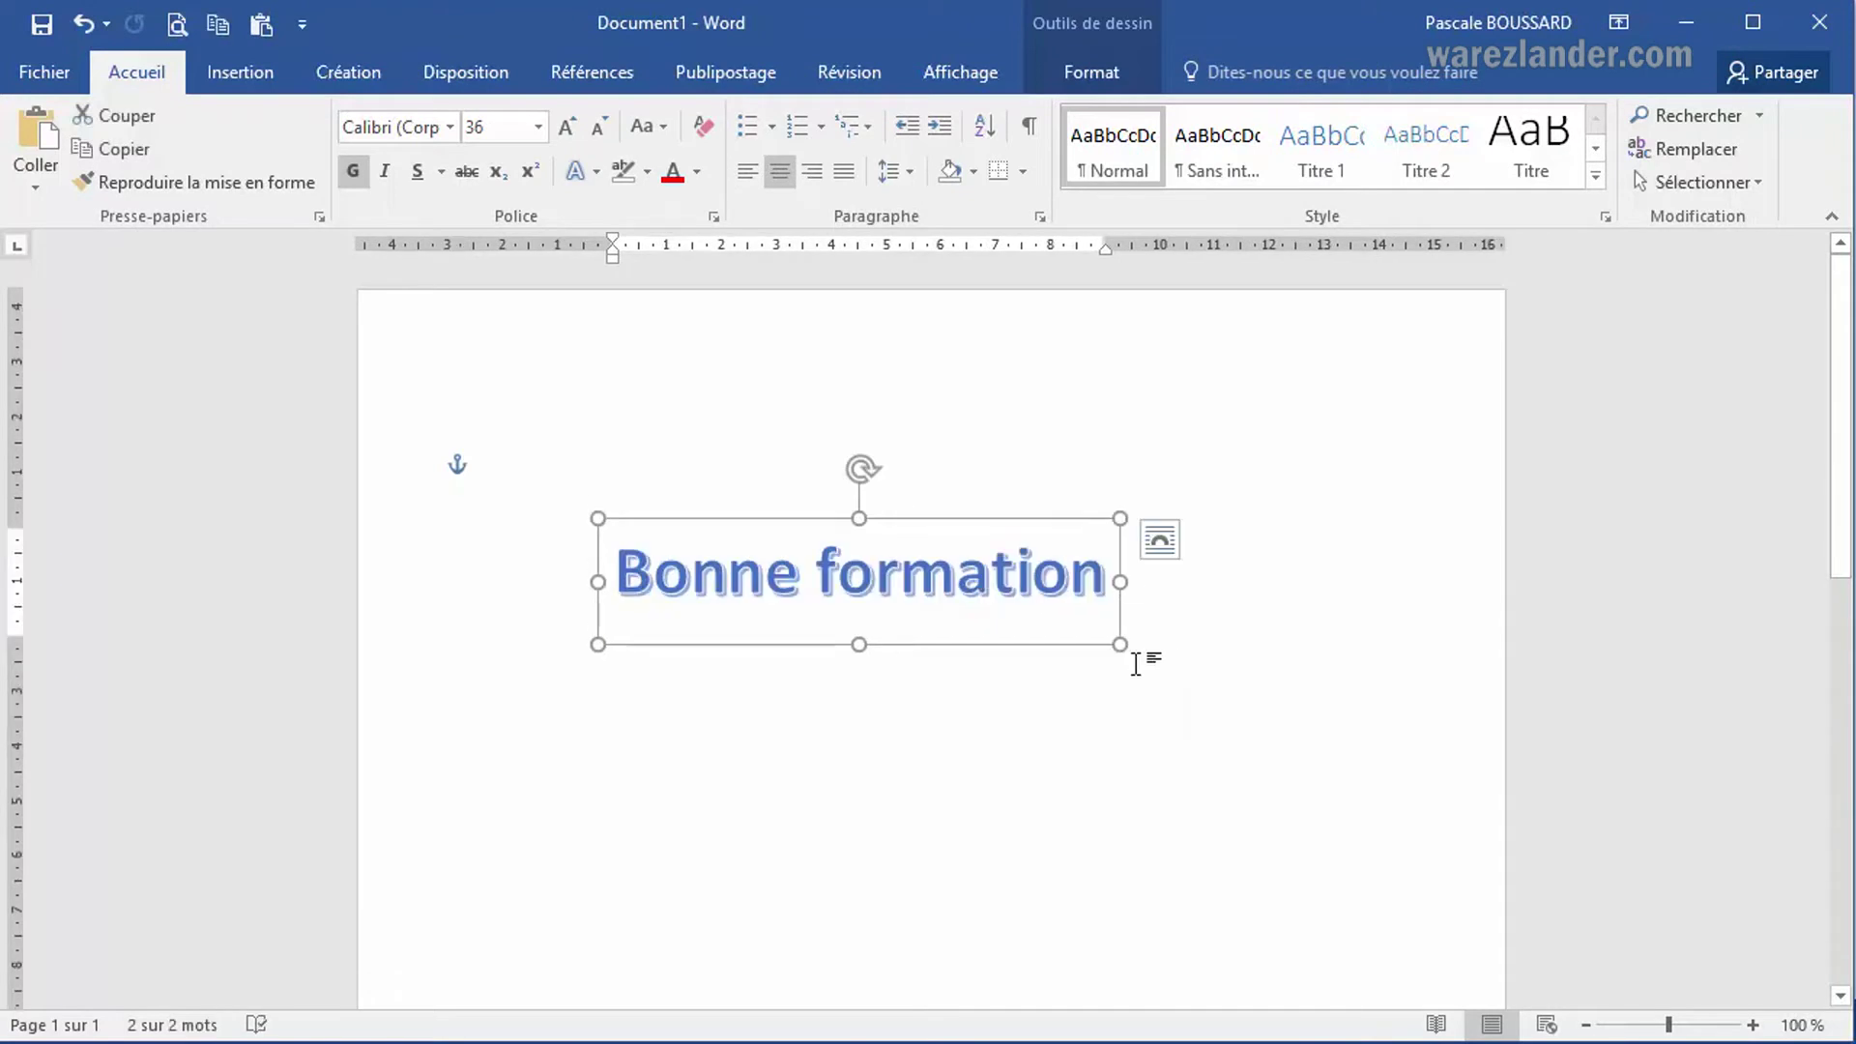
drag(1119, 645, 1351, 769)
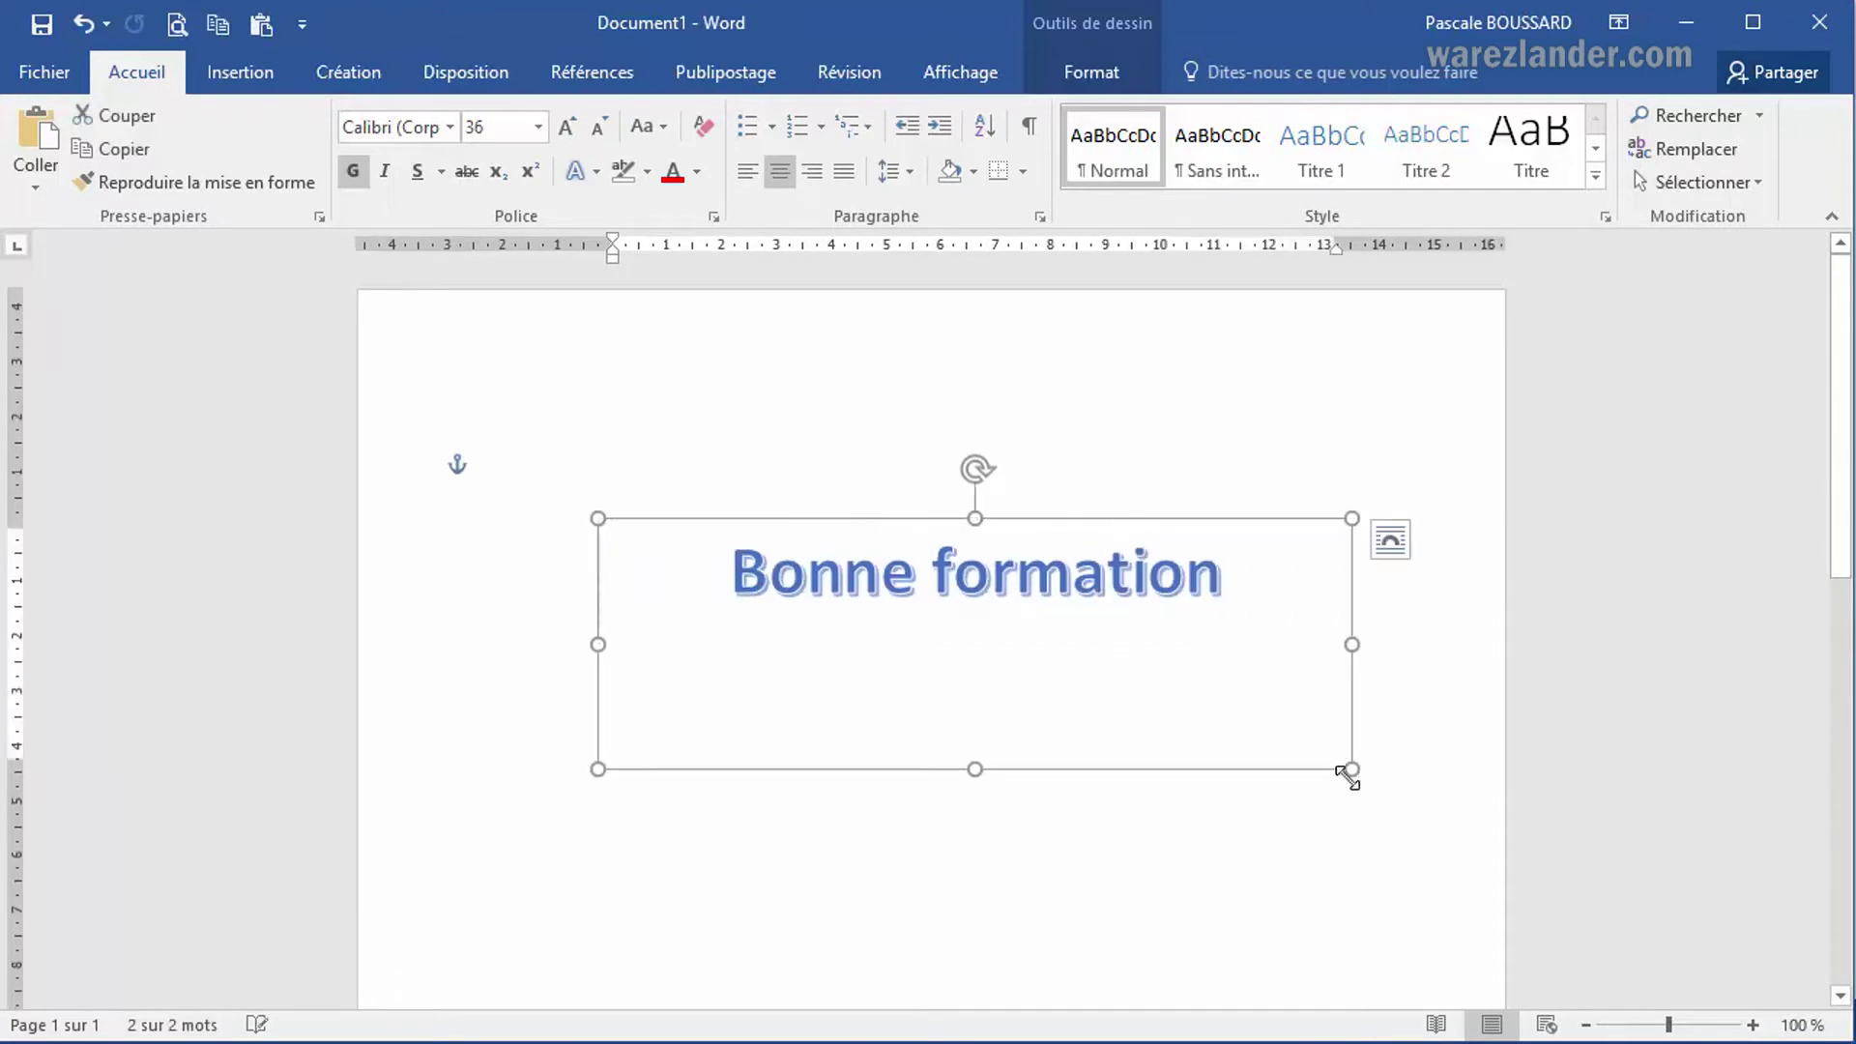
drag(1173, 645, 1112, 682)
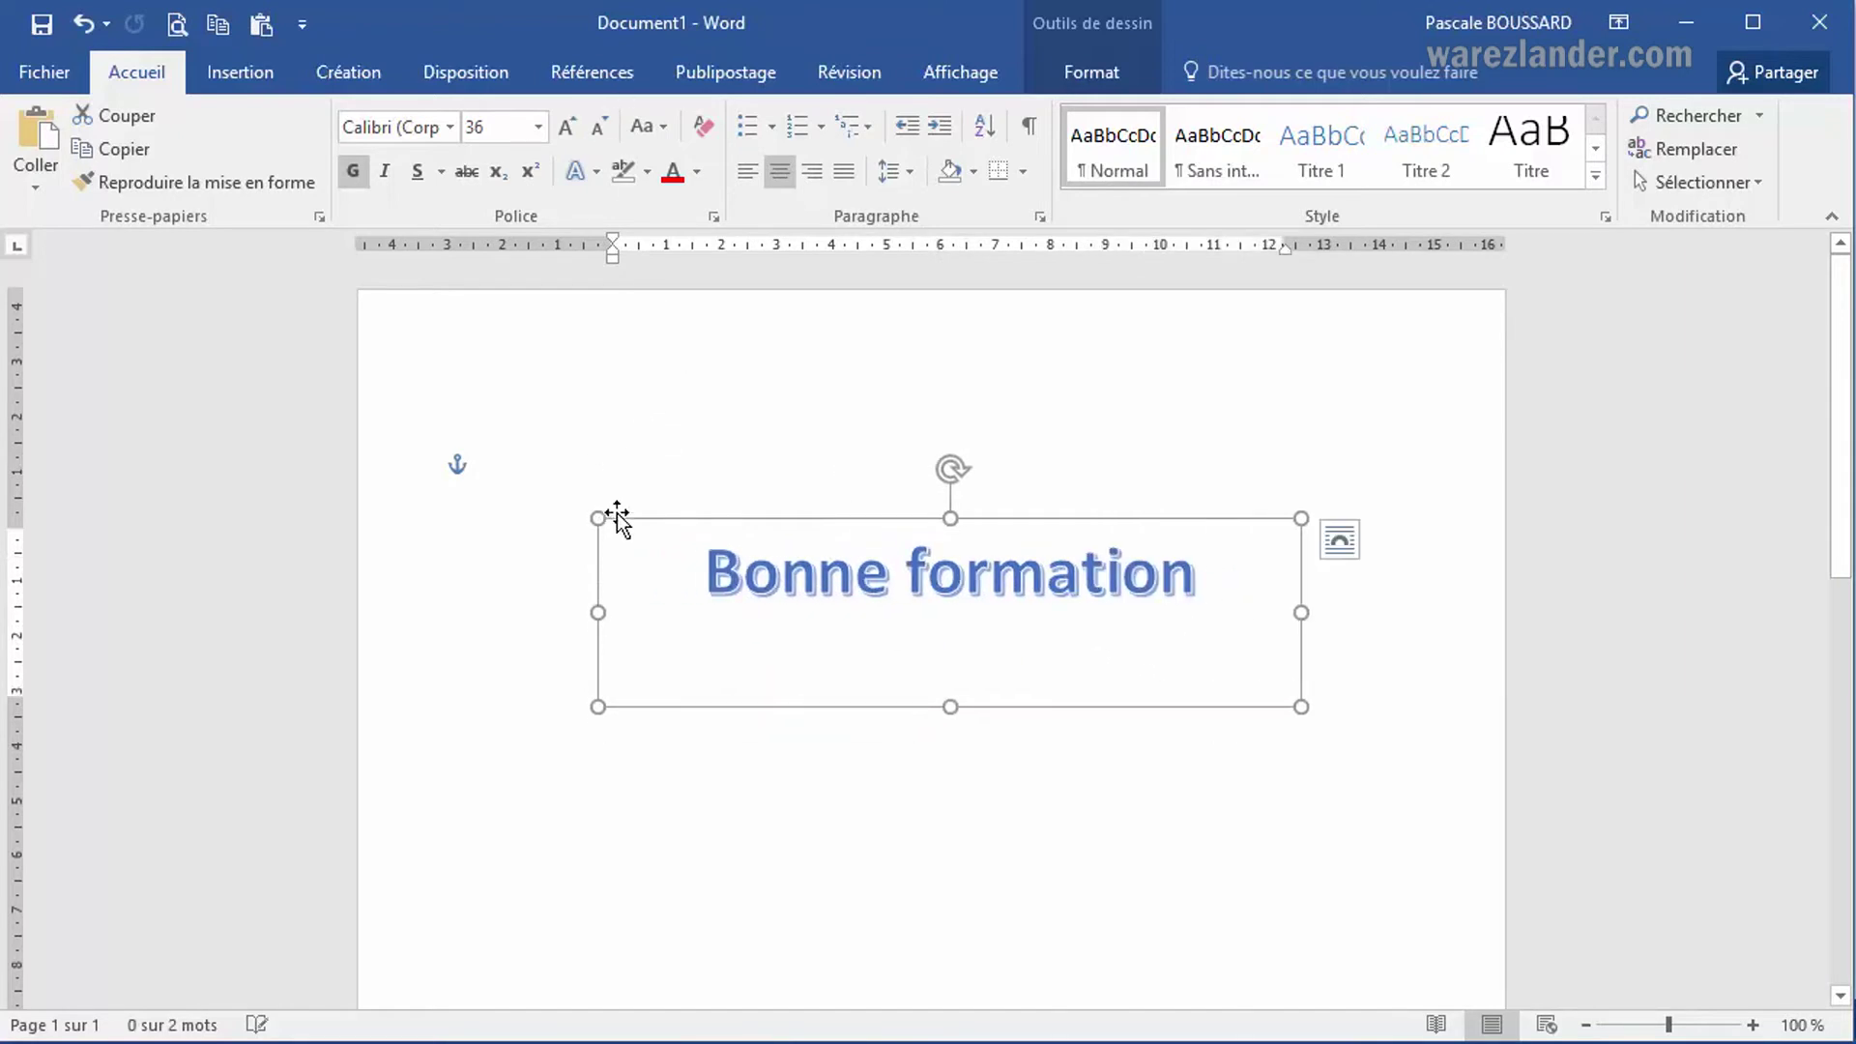
Step: Enlarge the WordArt text to font size 48 so both words still fit on one line
click(599, 132)
click(599, 132)
click(567, 127)
click(567, 127)
click(568, 127)
click(567, 127)
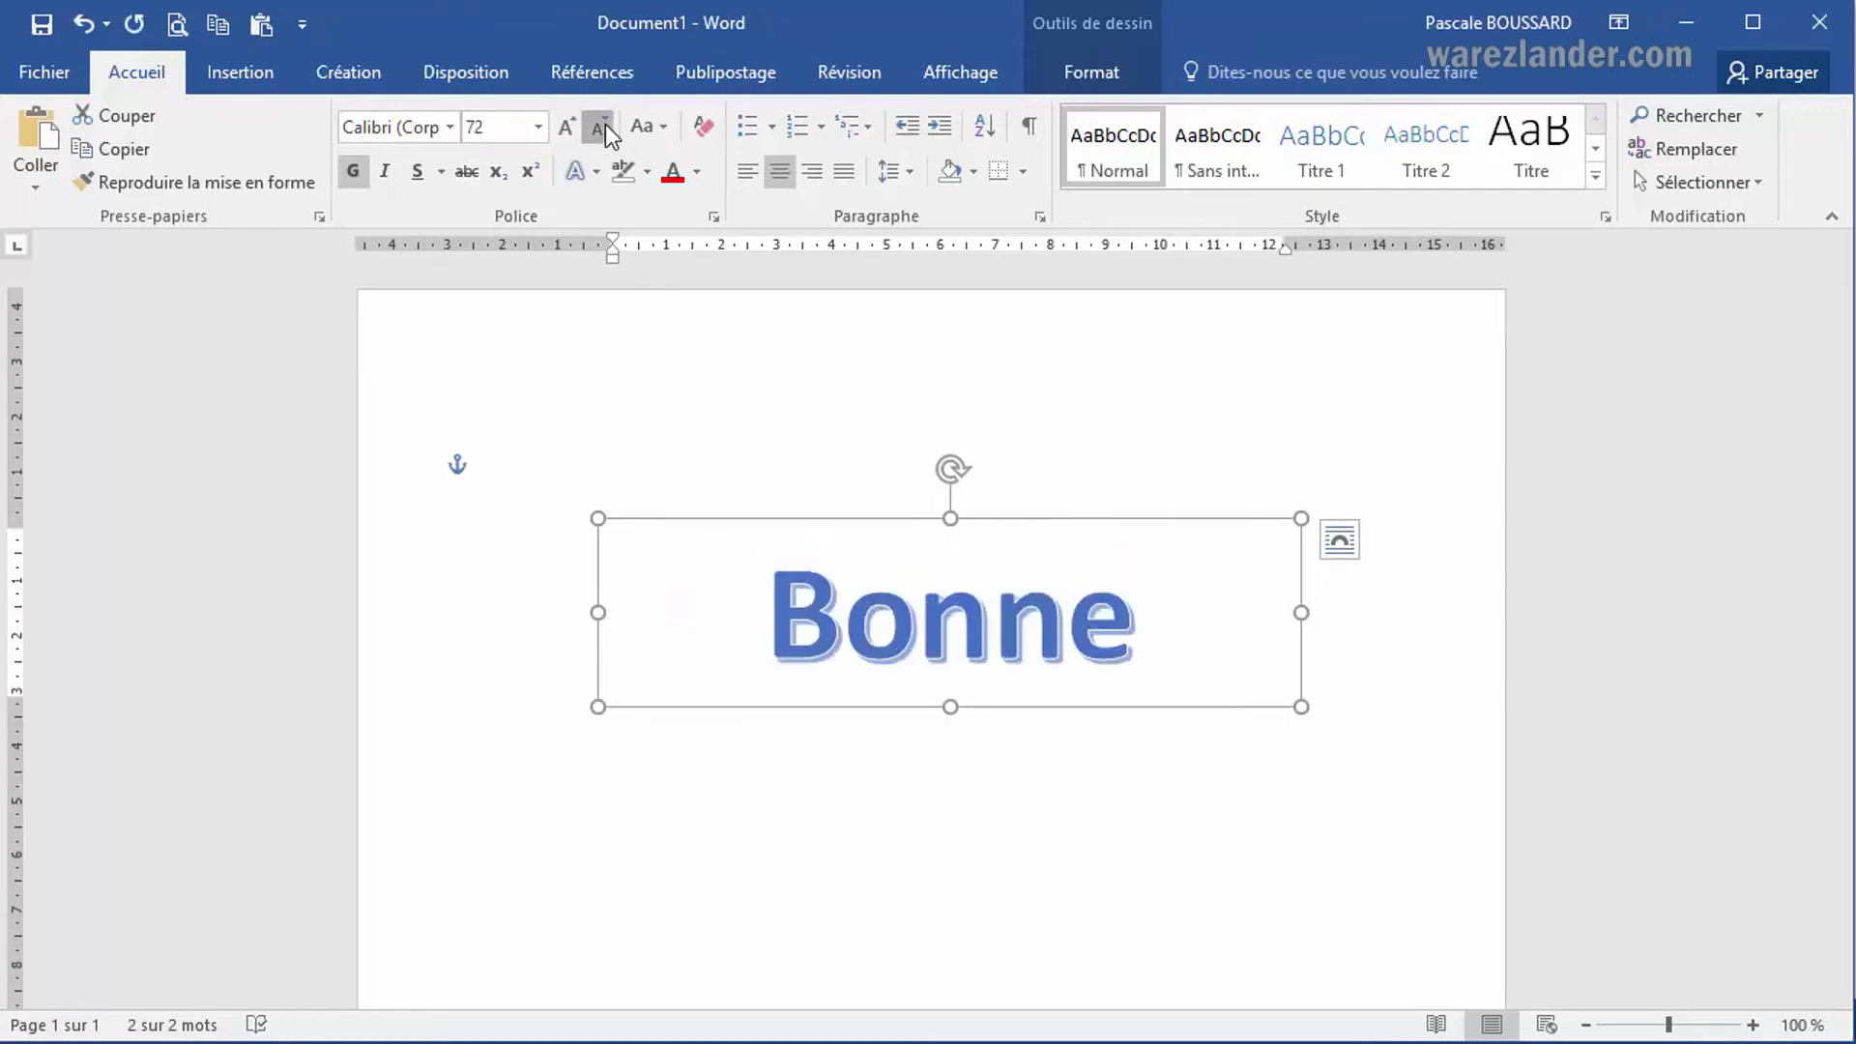
click(604, 126)
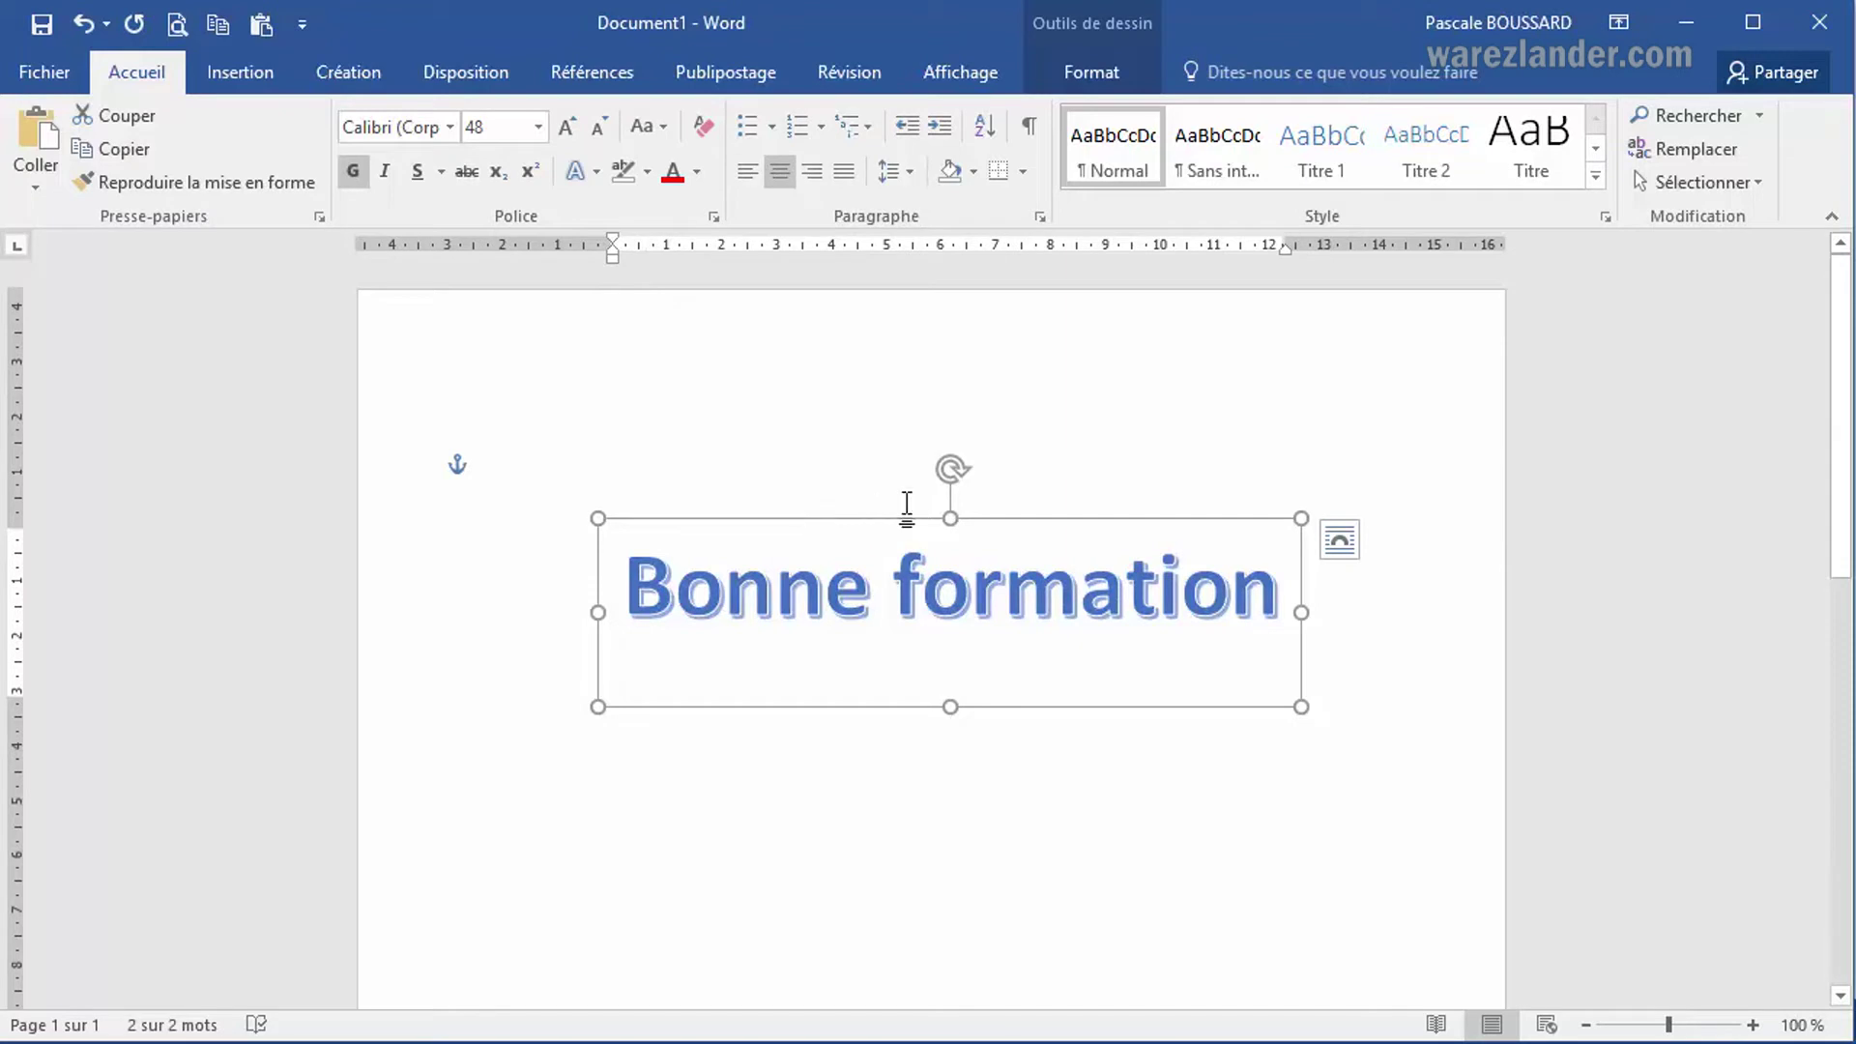
Step: Try the orange and light blue WordArt styles on the text, settling on the gold style
click(1108, 83)
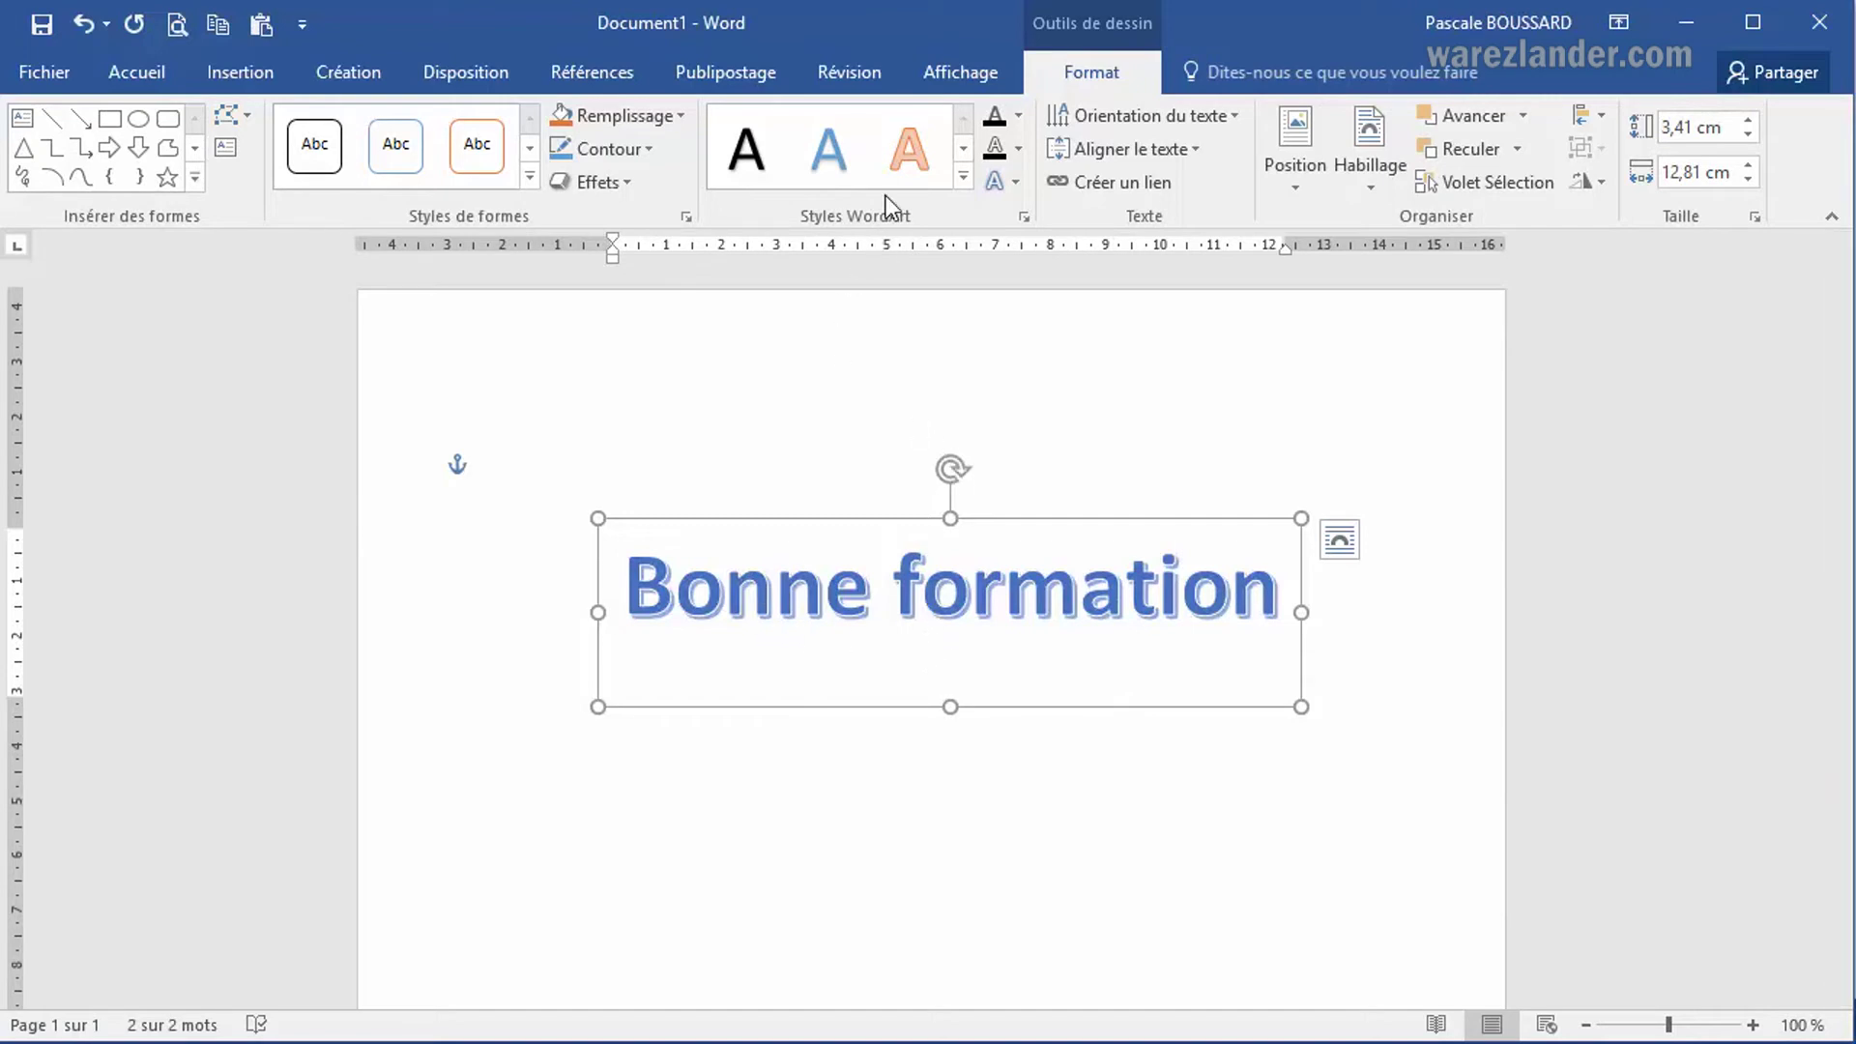
click(915, 153)
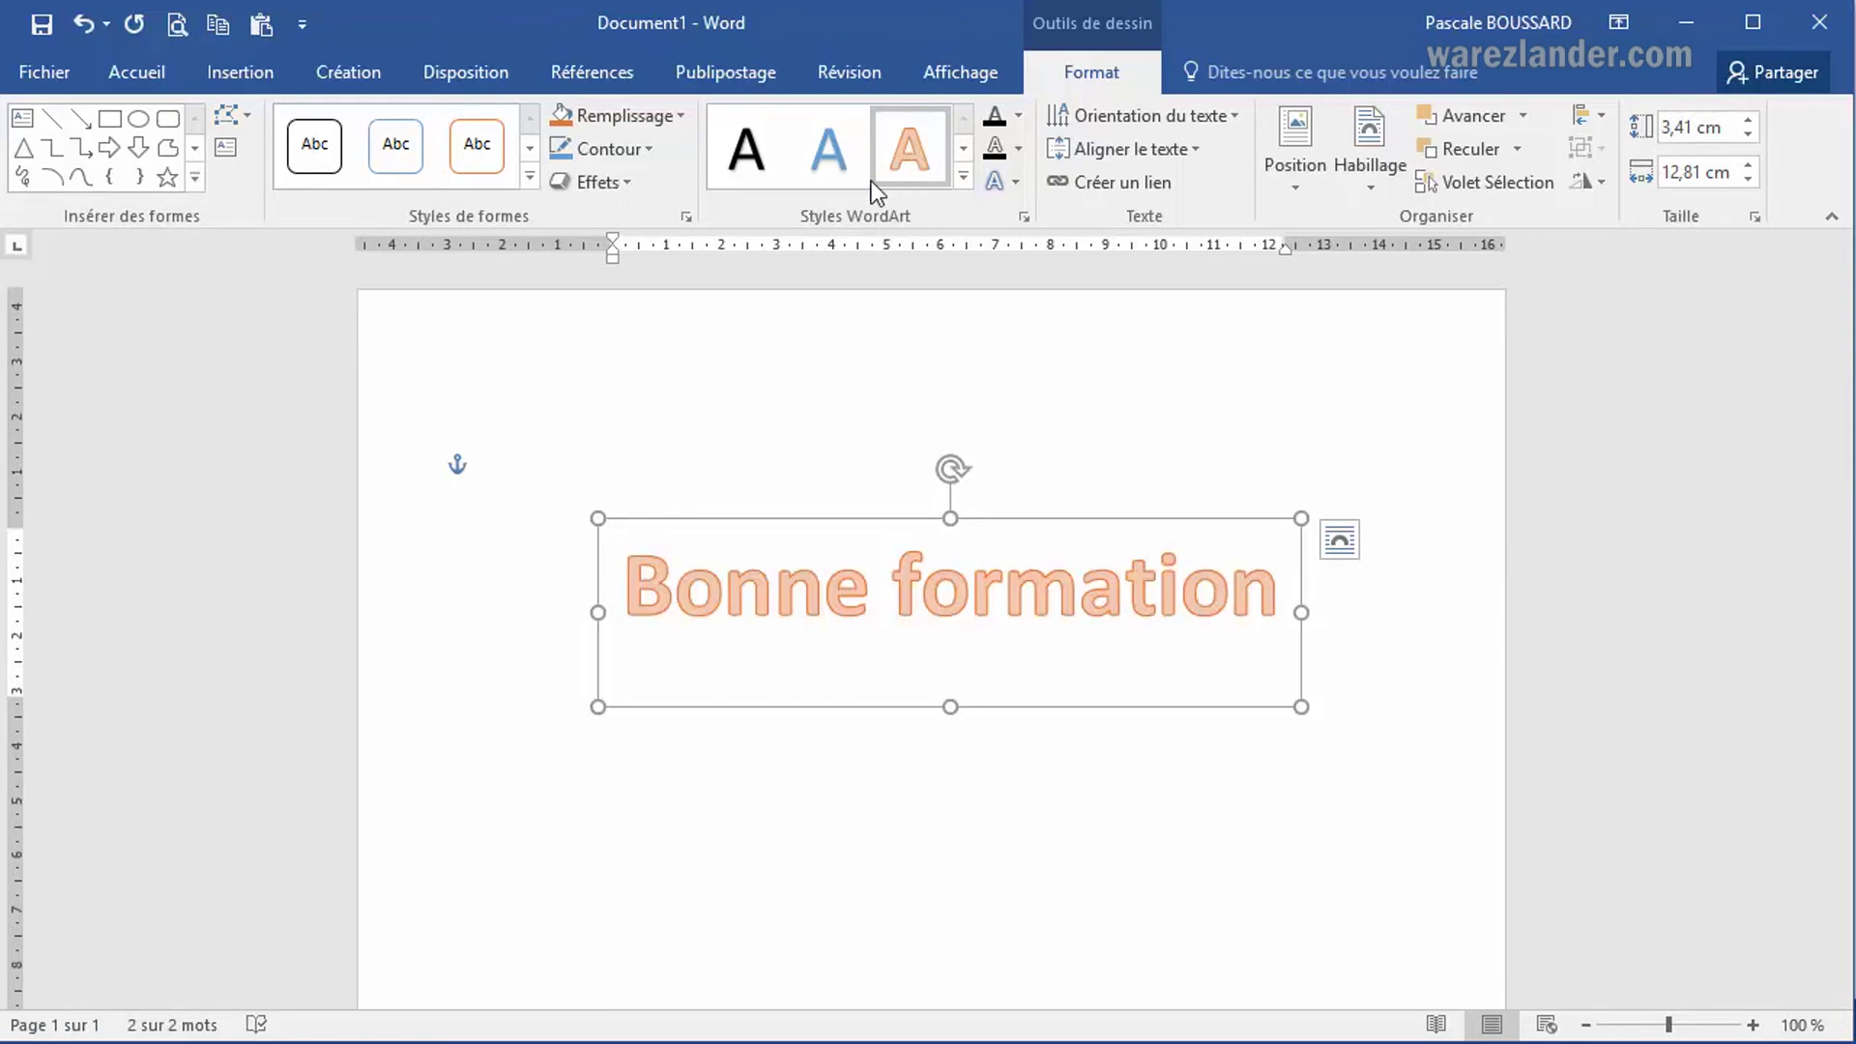
click(828, 160)
click(964, 150)
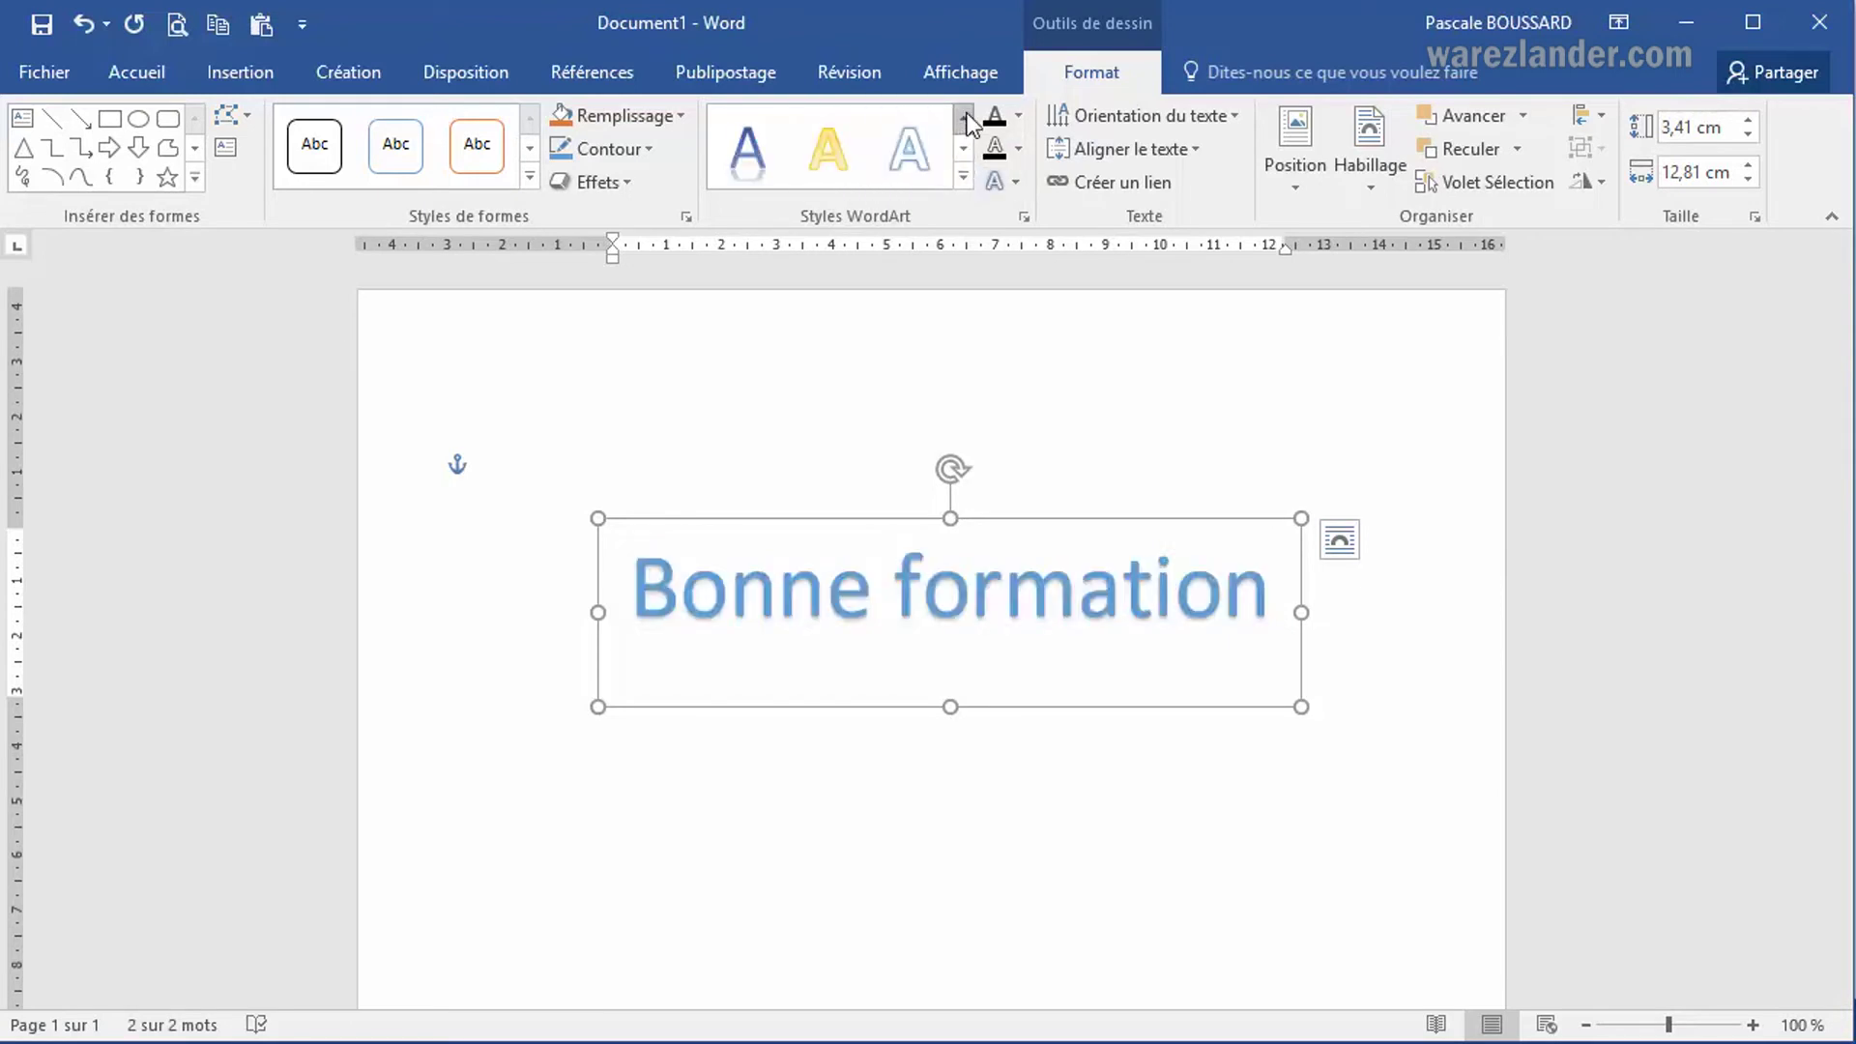
click(965, 118)
click(829, 150)
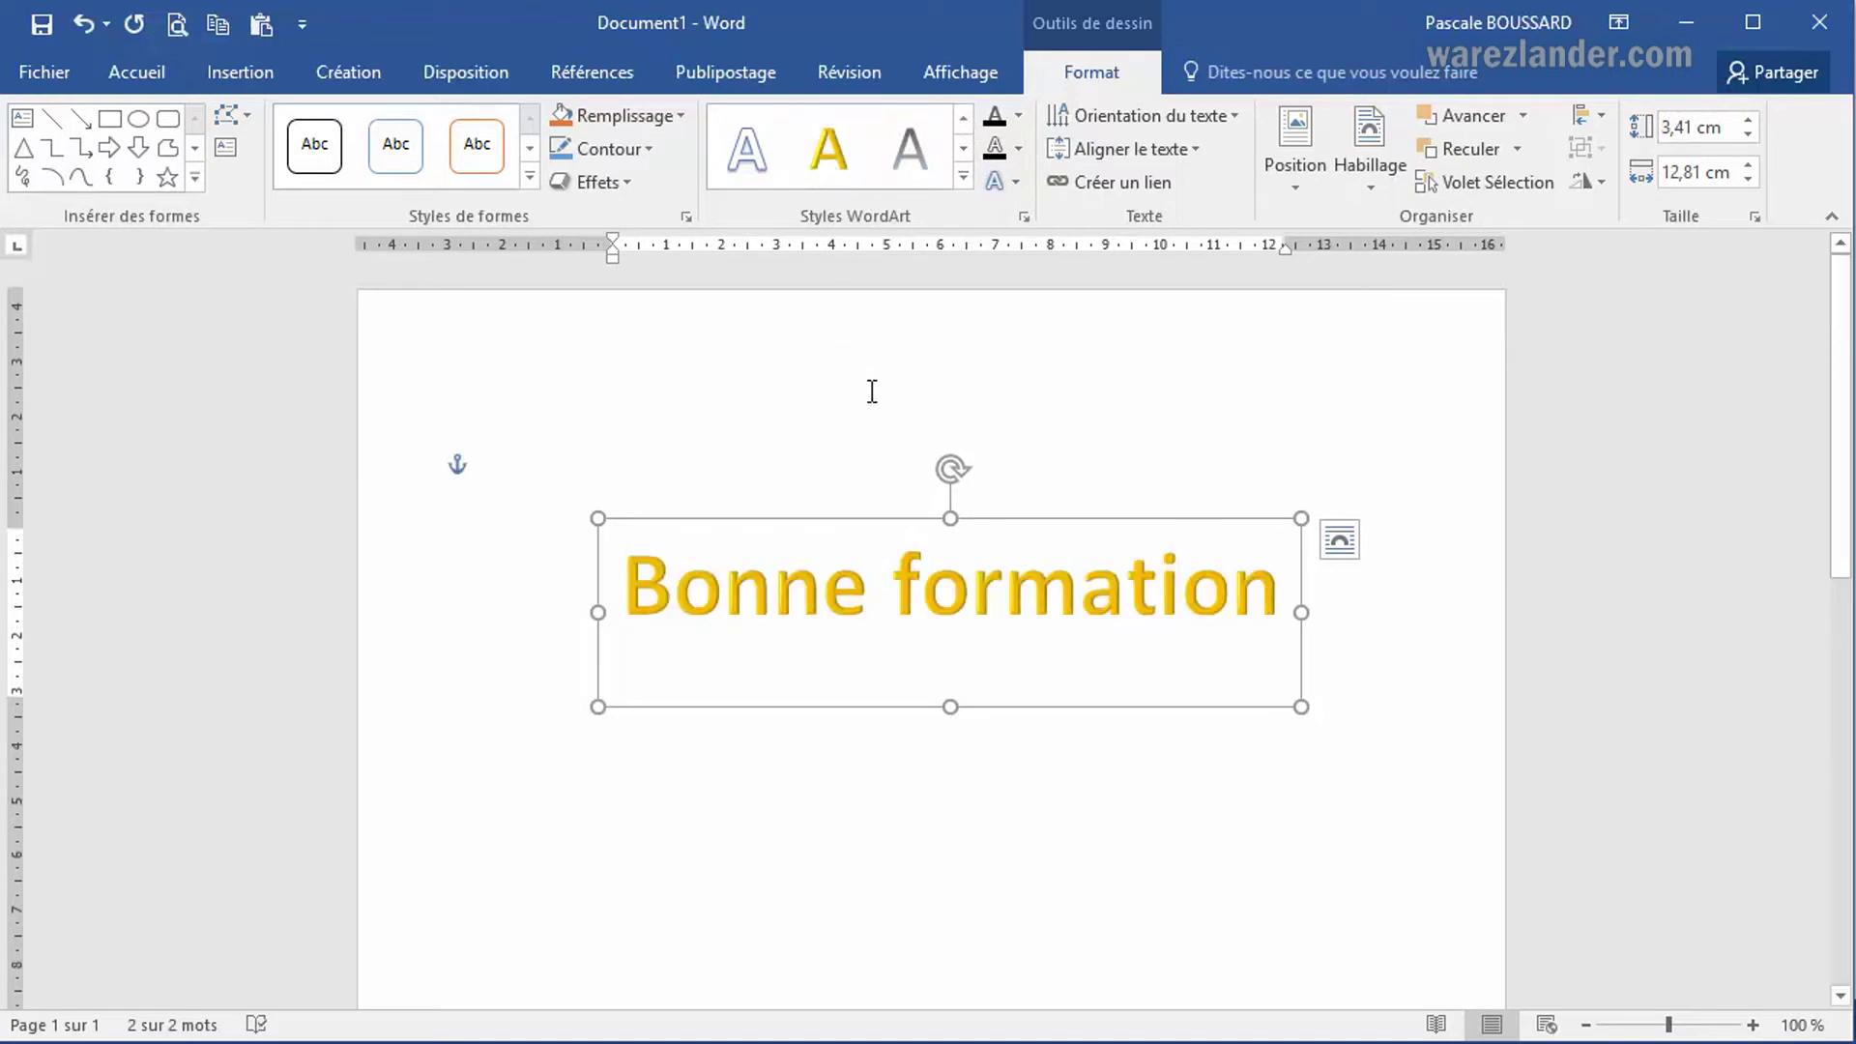
Step: Add a reflection effect to the WordArt text using the second variation in the first row
click(1009, 178)
mouse_move(1071, 298)
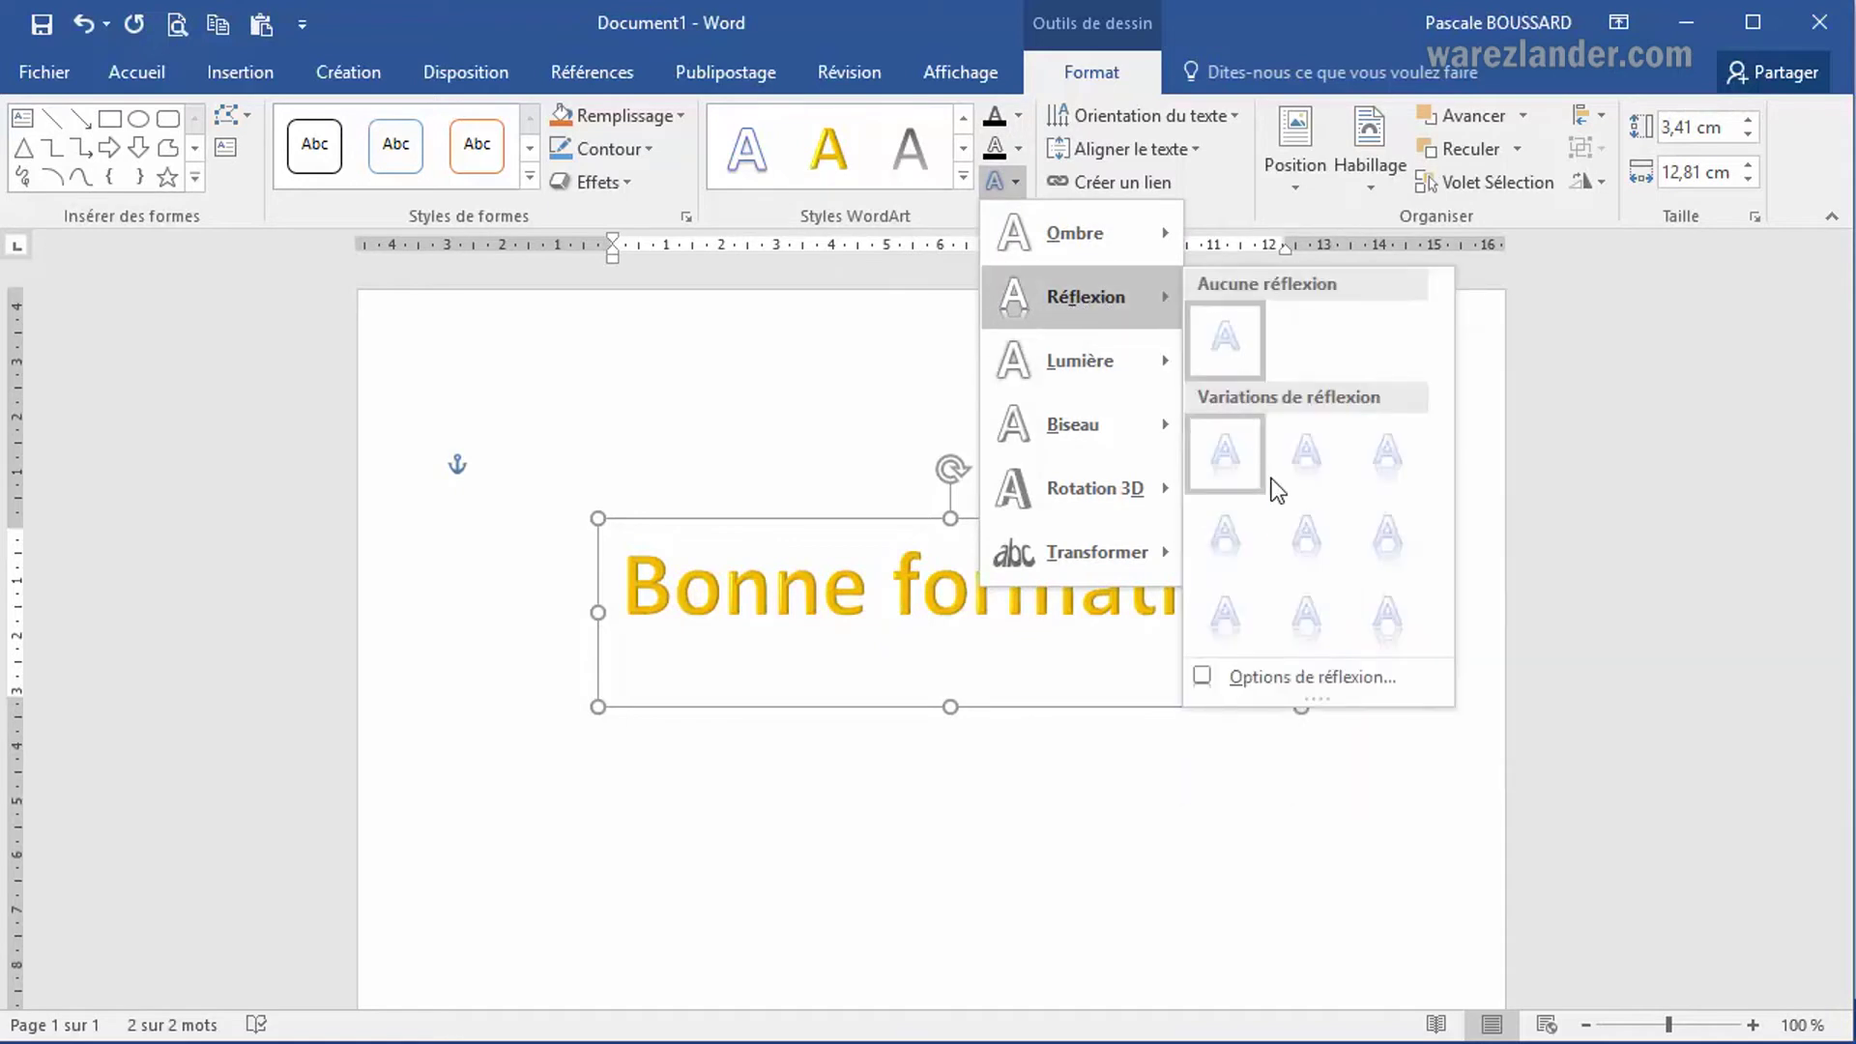
click(1305, 462)
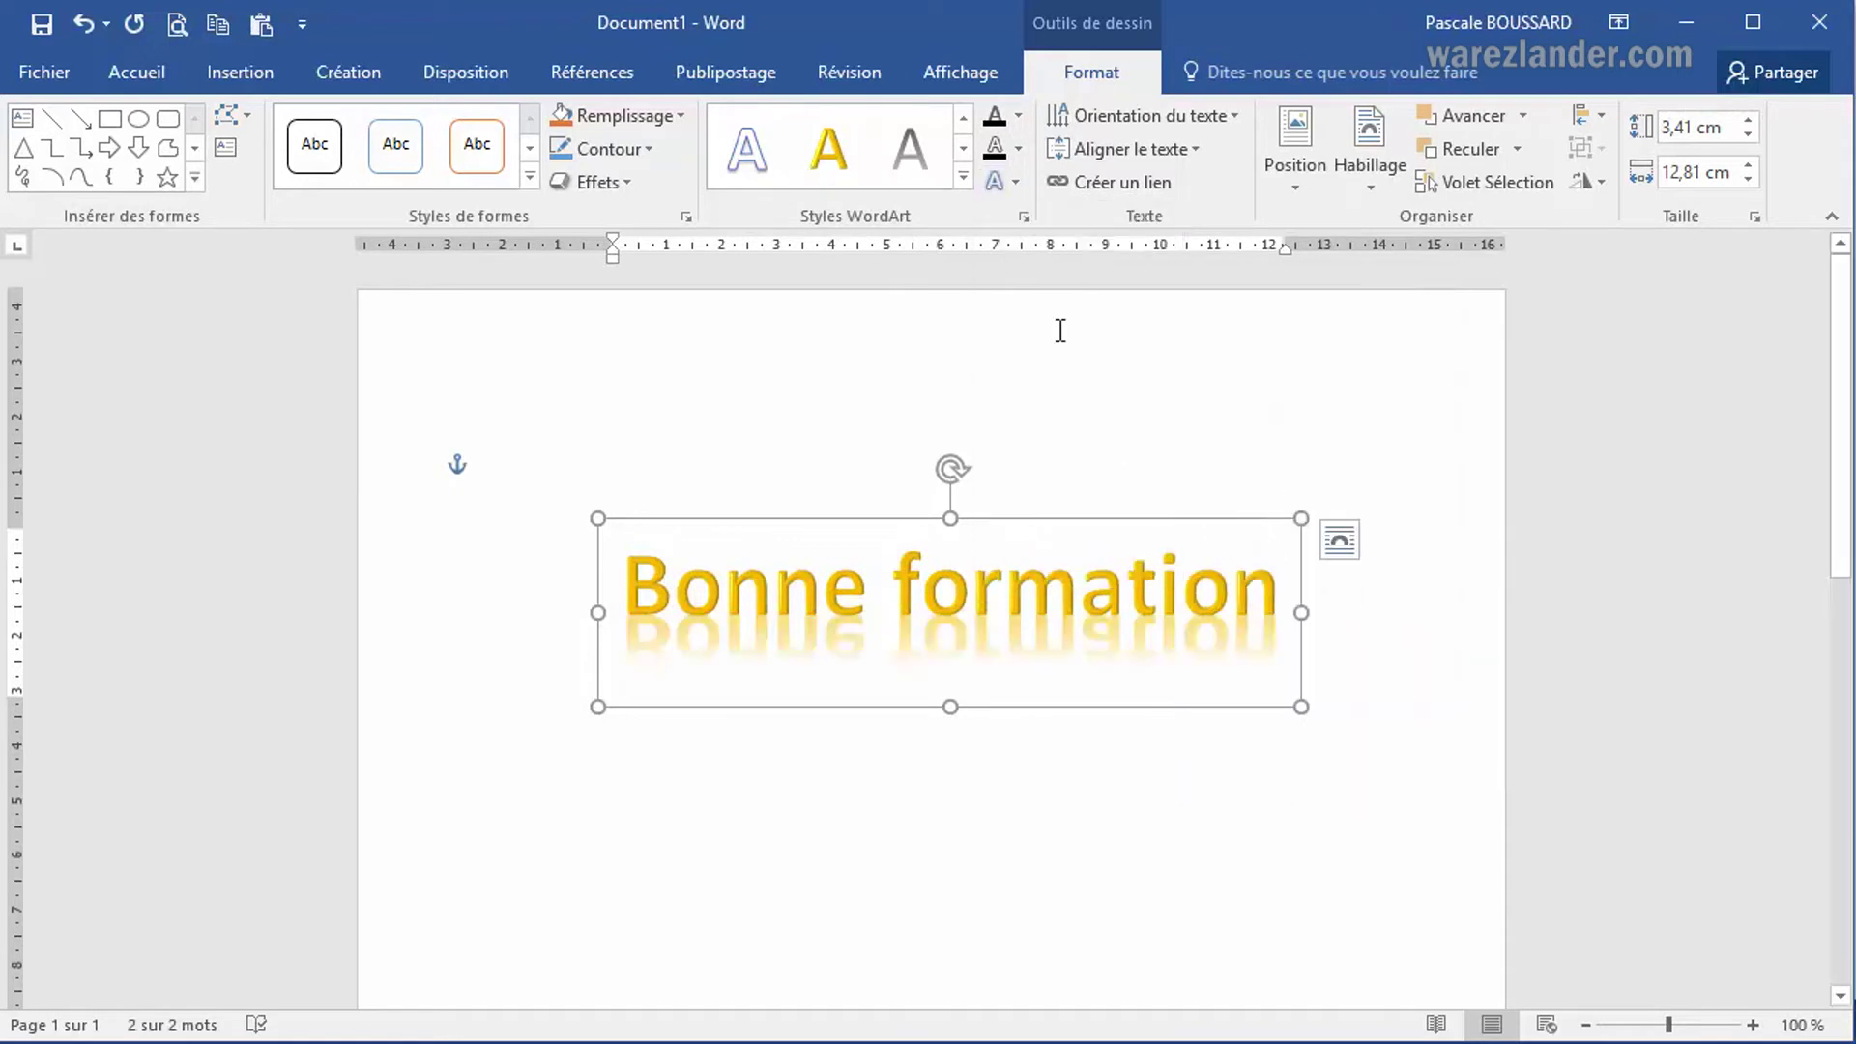
Step: Give the WordArt text a dark orange outline and a light orange fill from the theme colours
click(1015, 148)
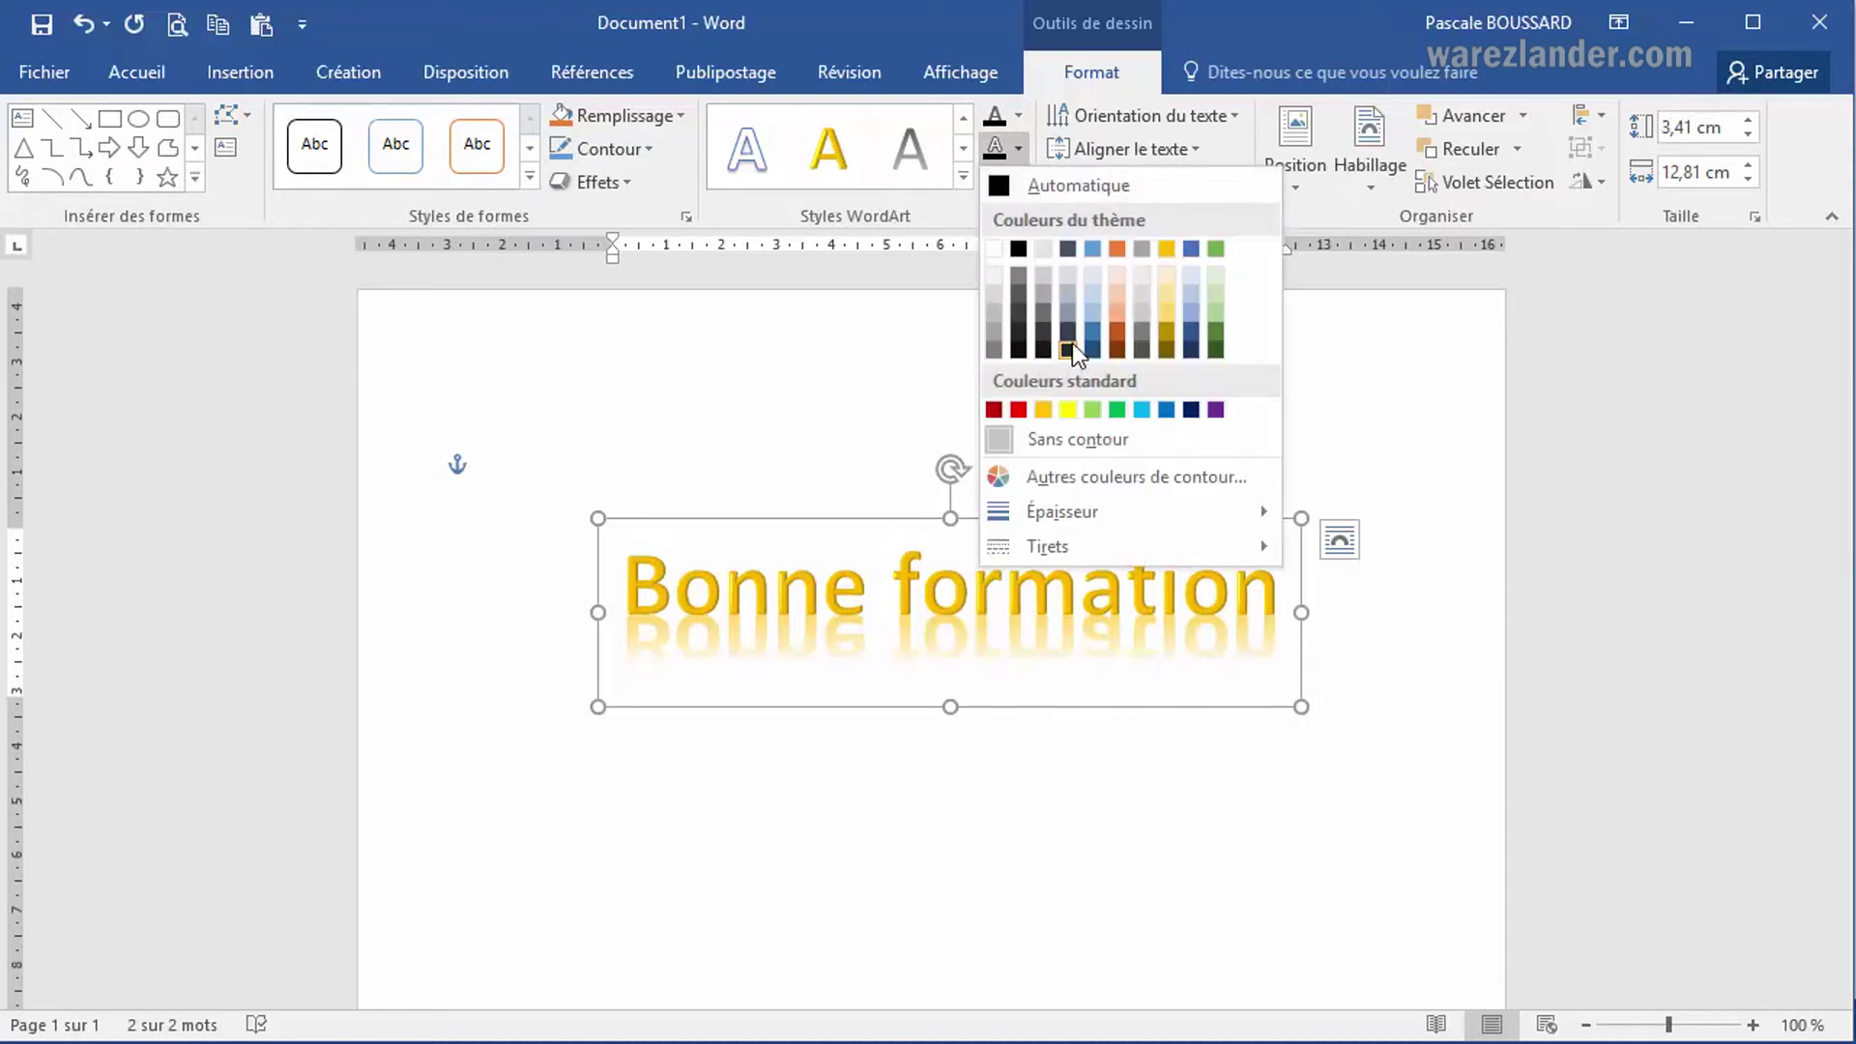
click(1118, 333)
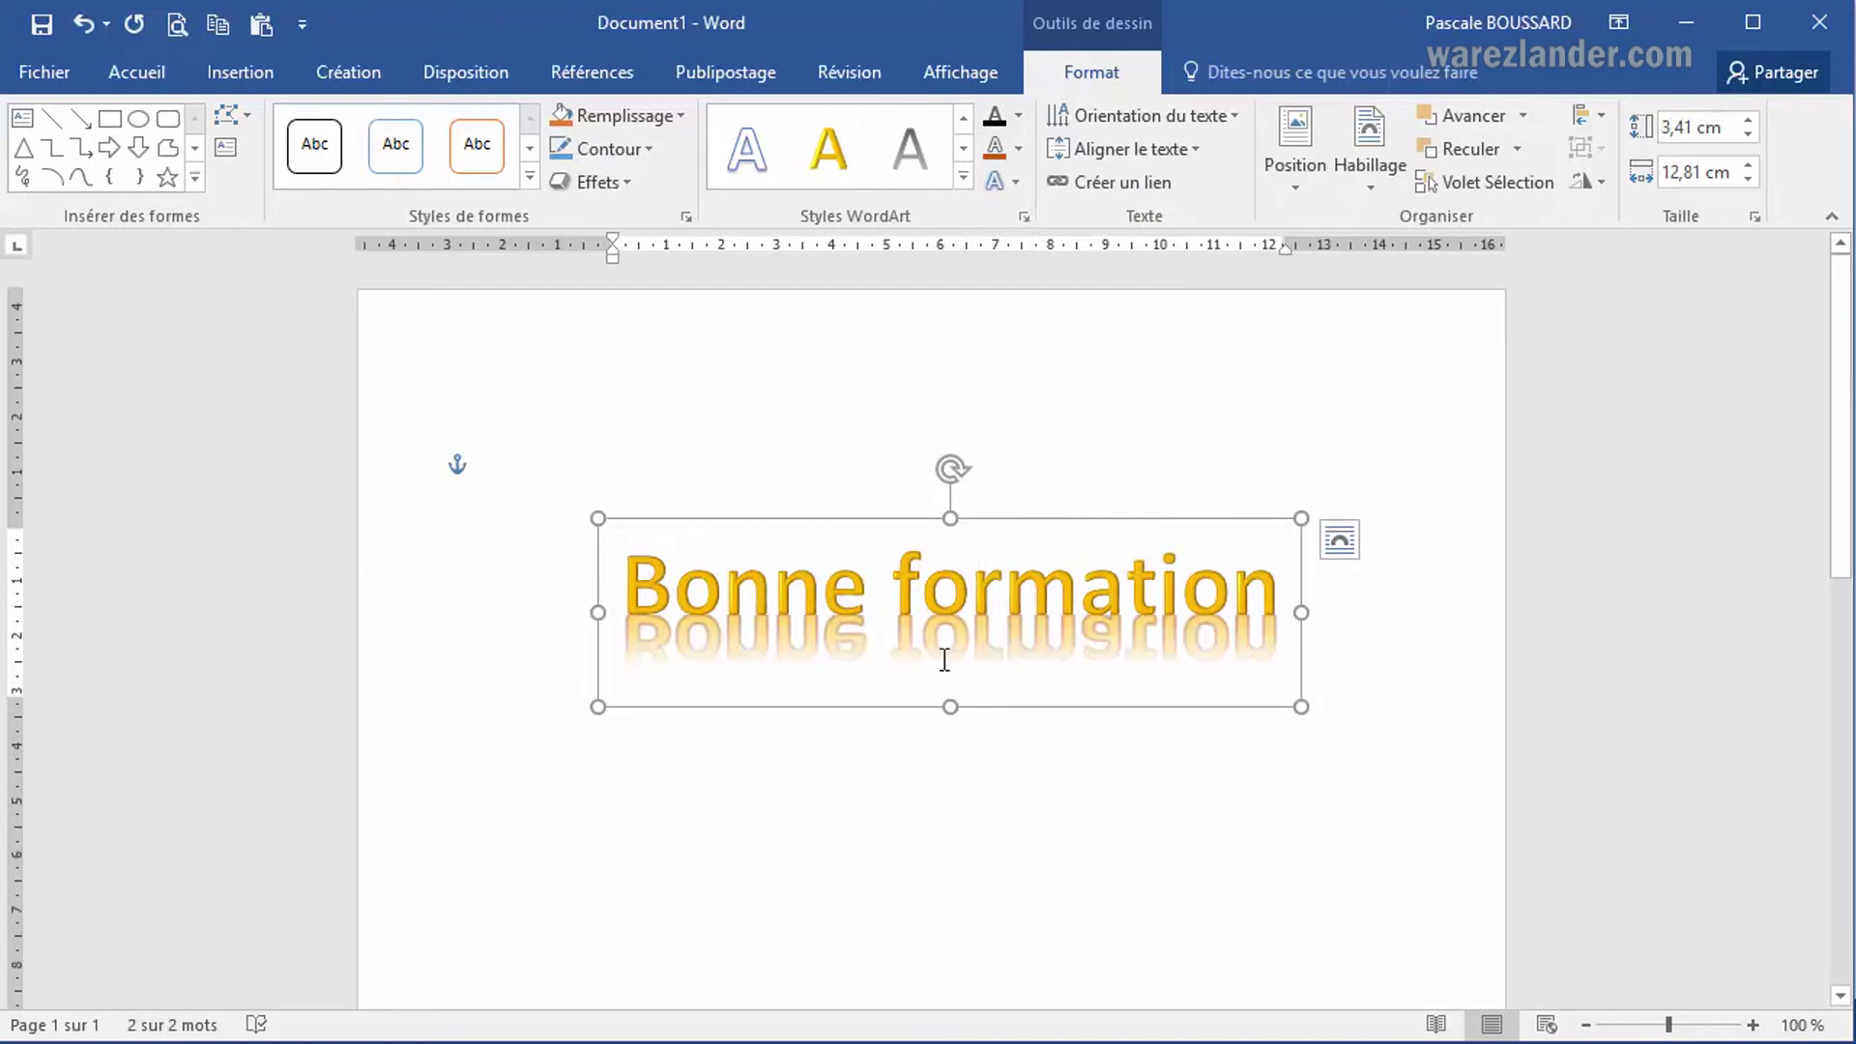
click(1020, 118)
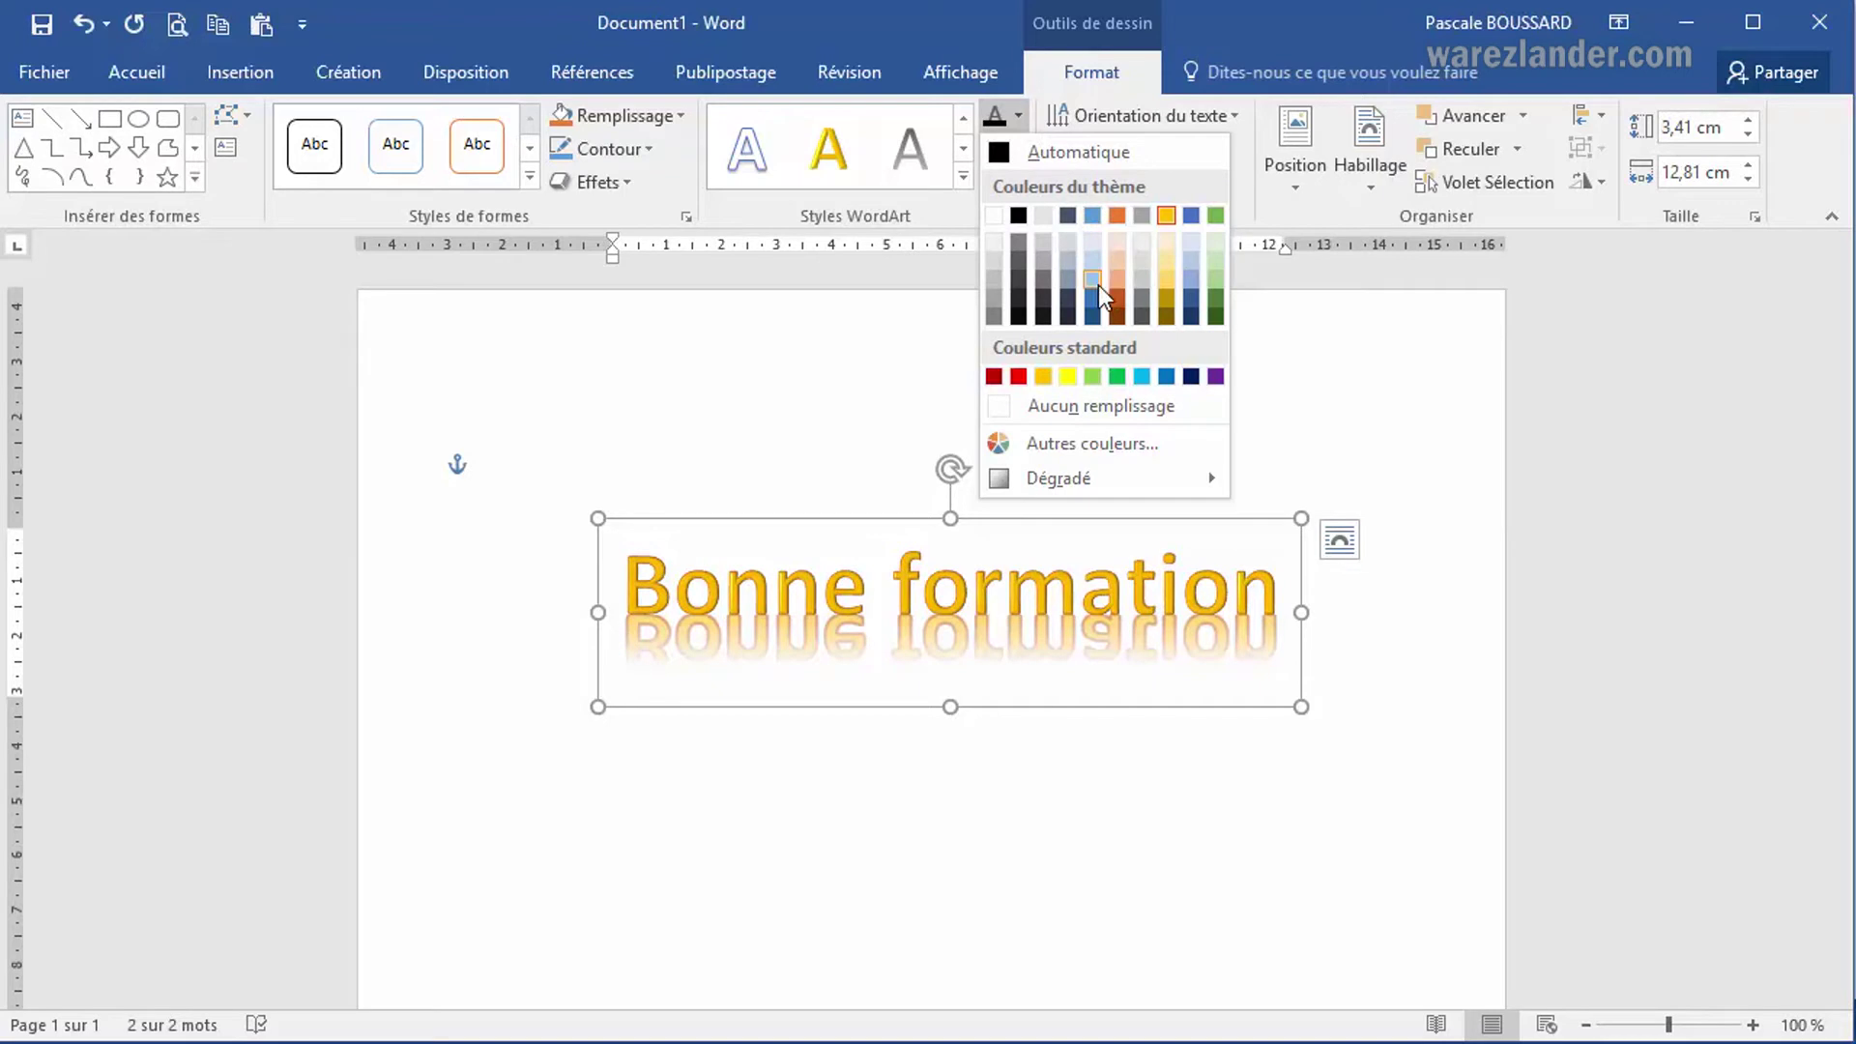
click(1115, 255)
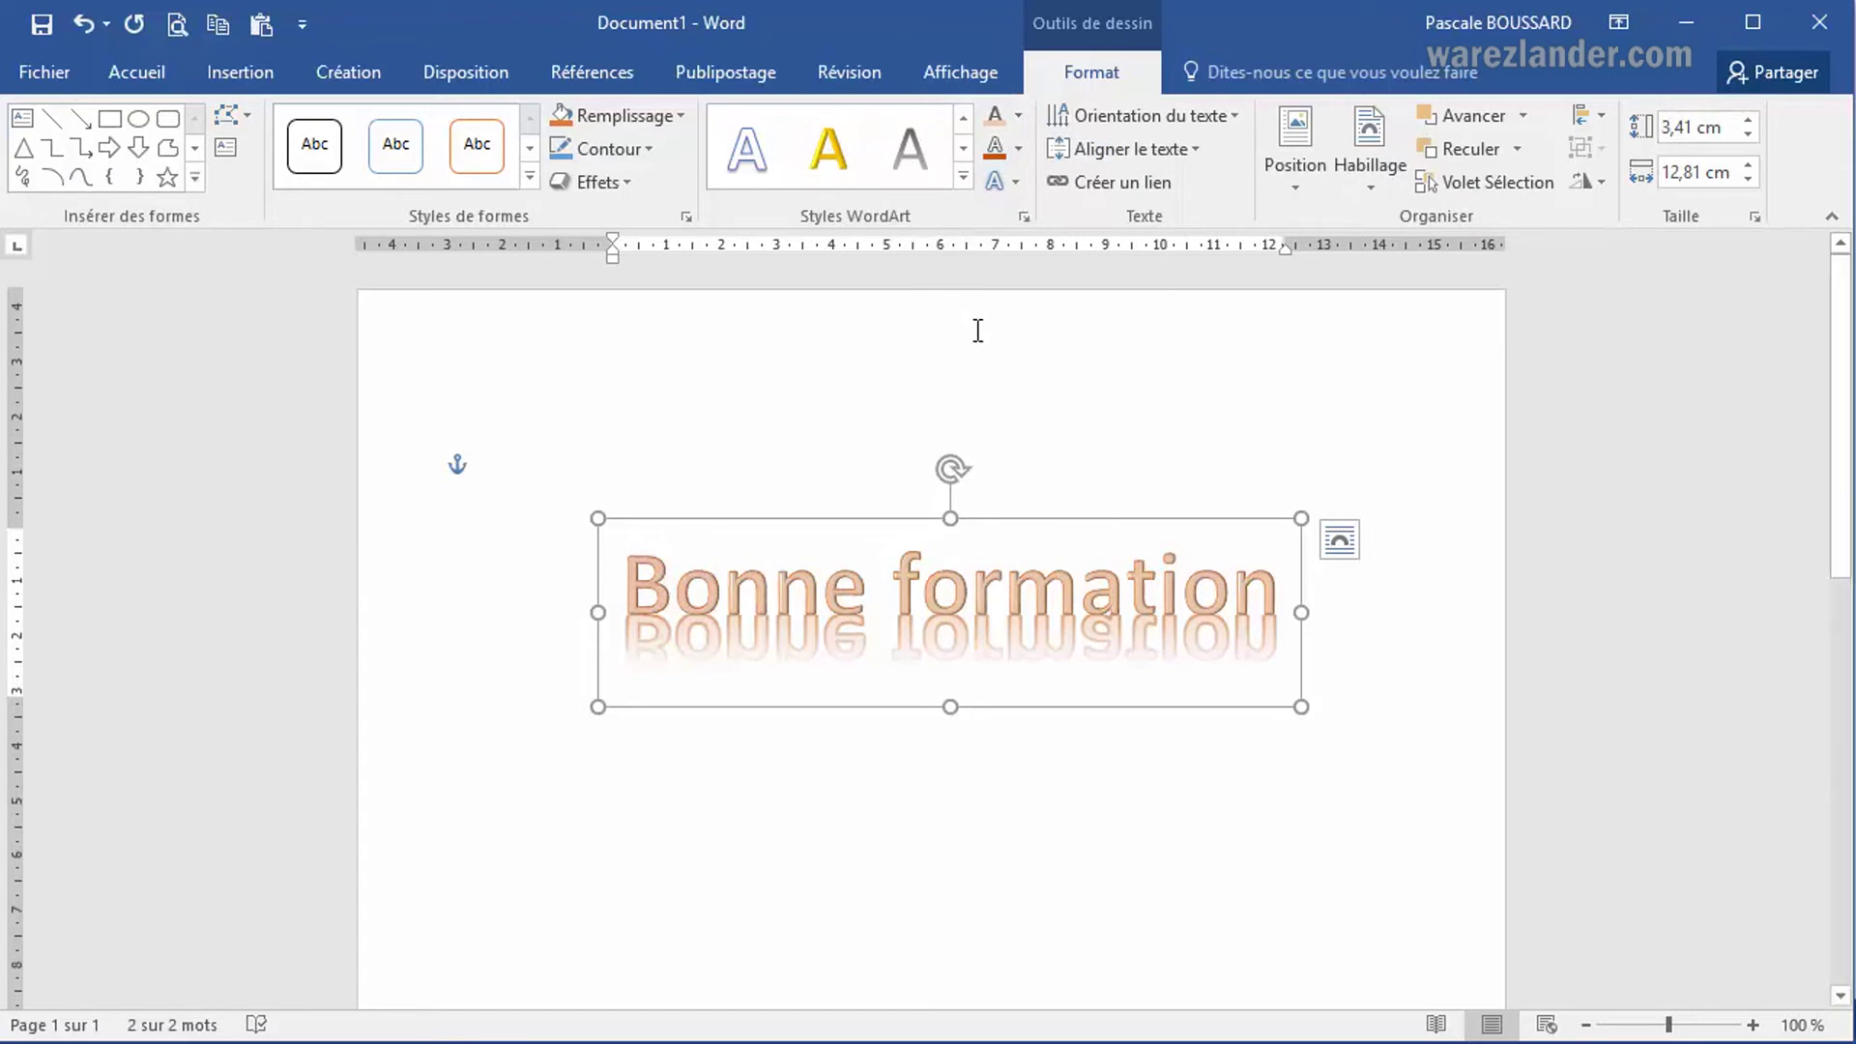
click(970, 154)
click(971, 153)
click(971, 153)
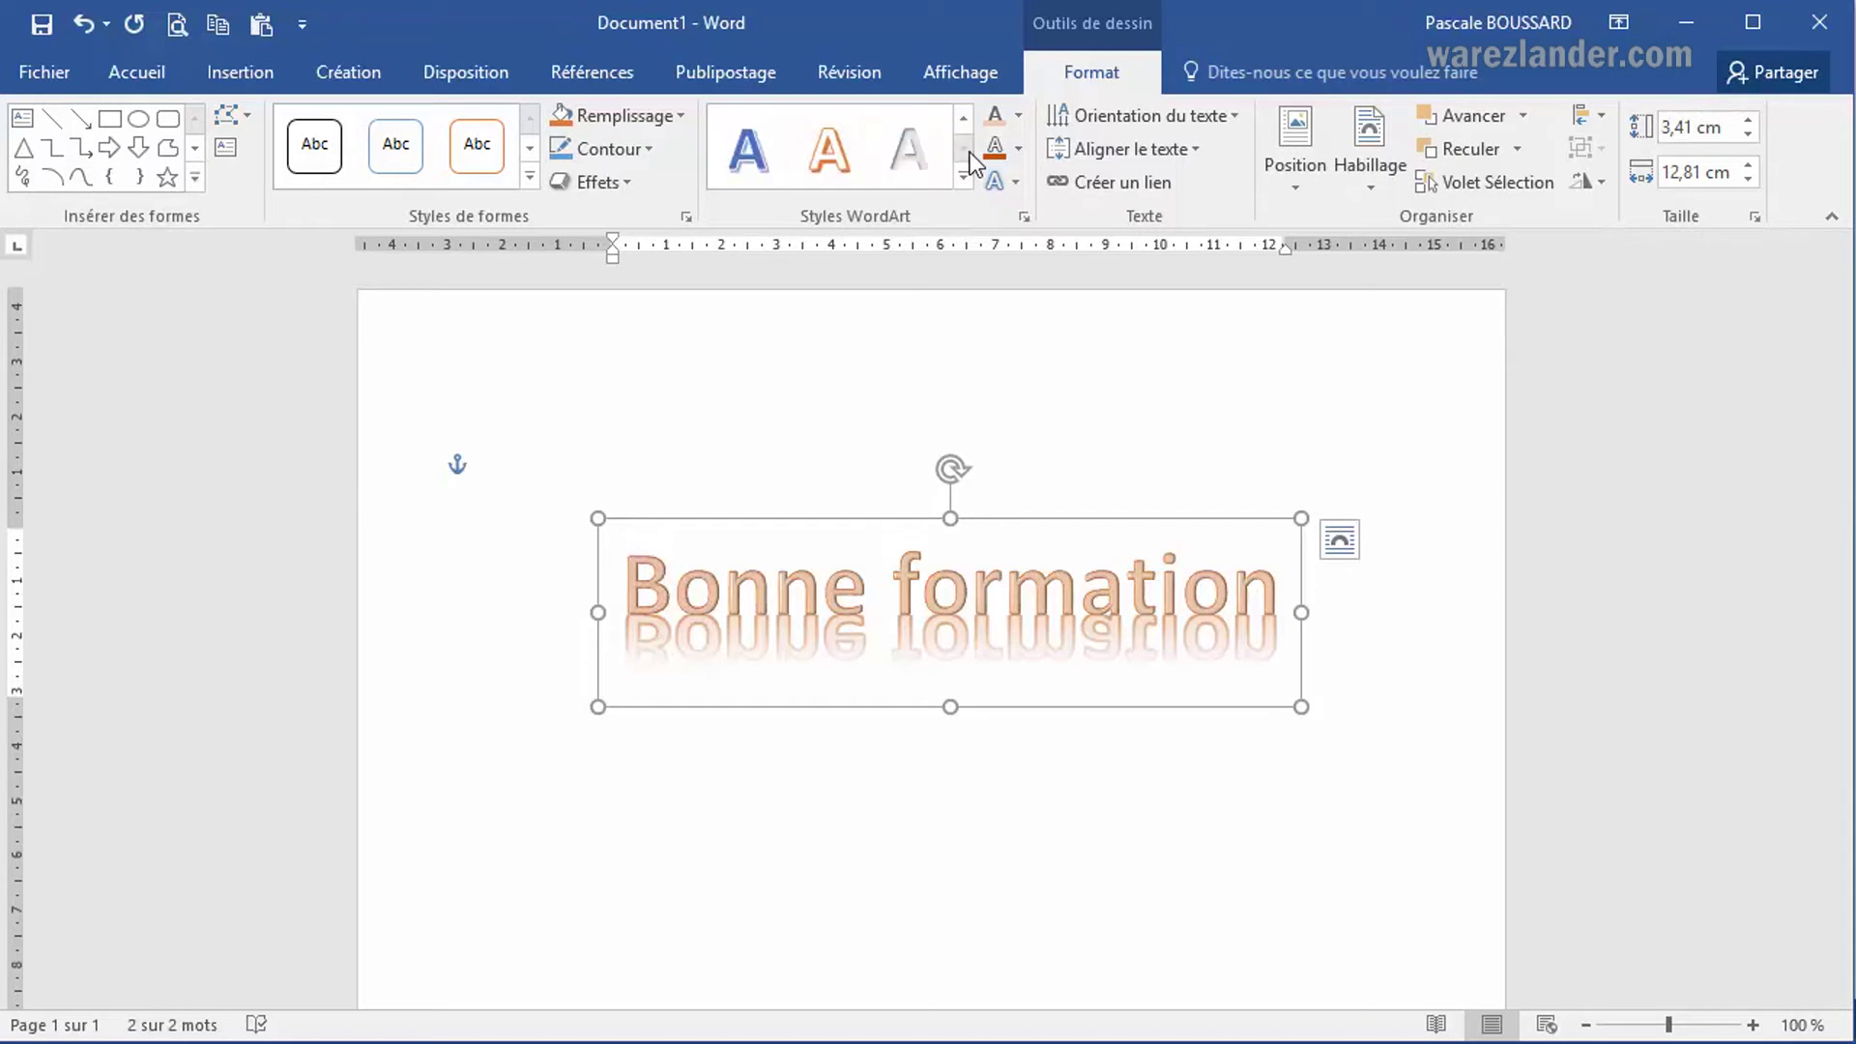
click(964, 116)
click(965, 116)
click(964, 116)
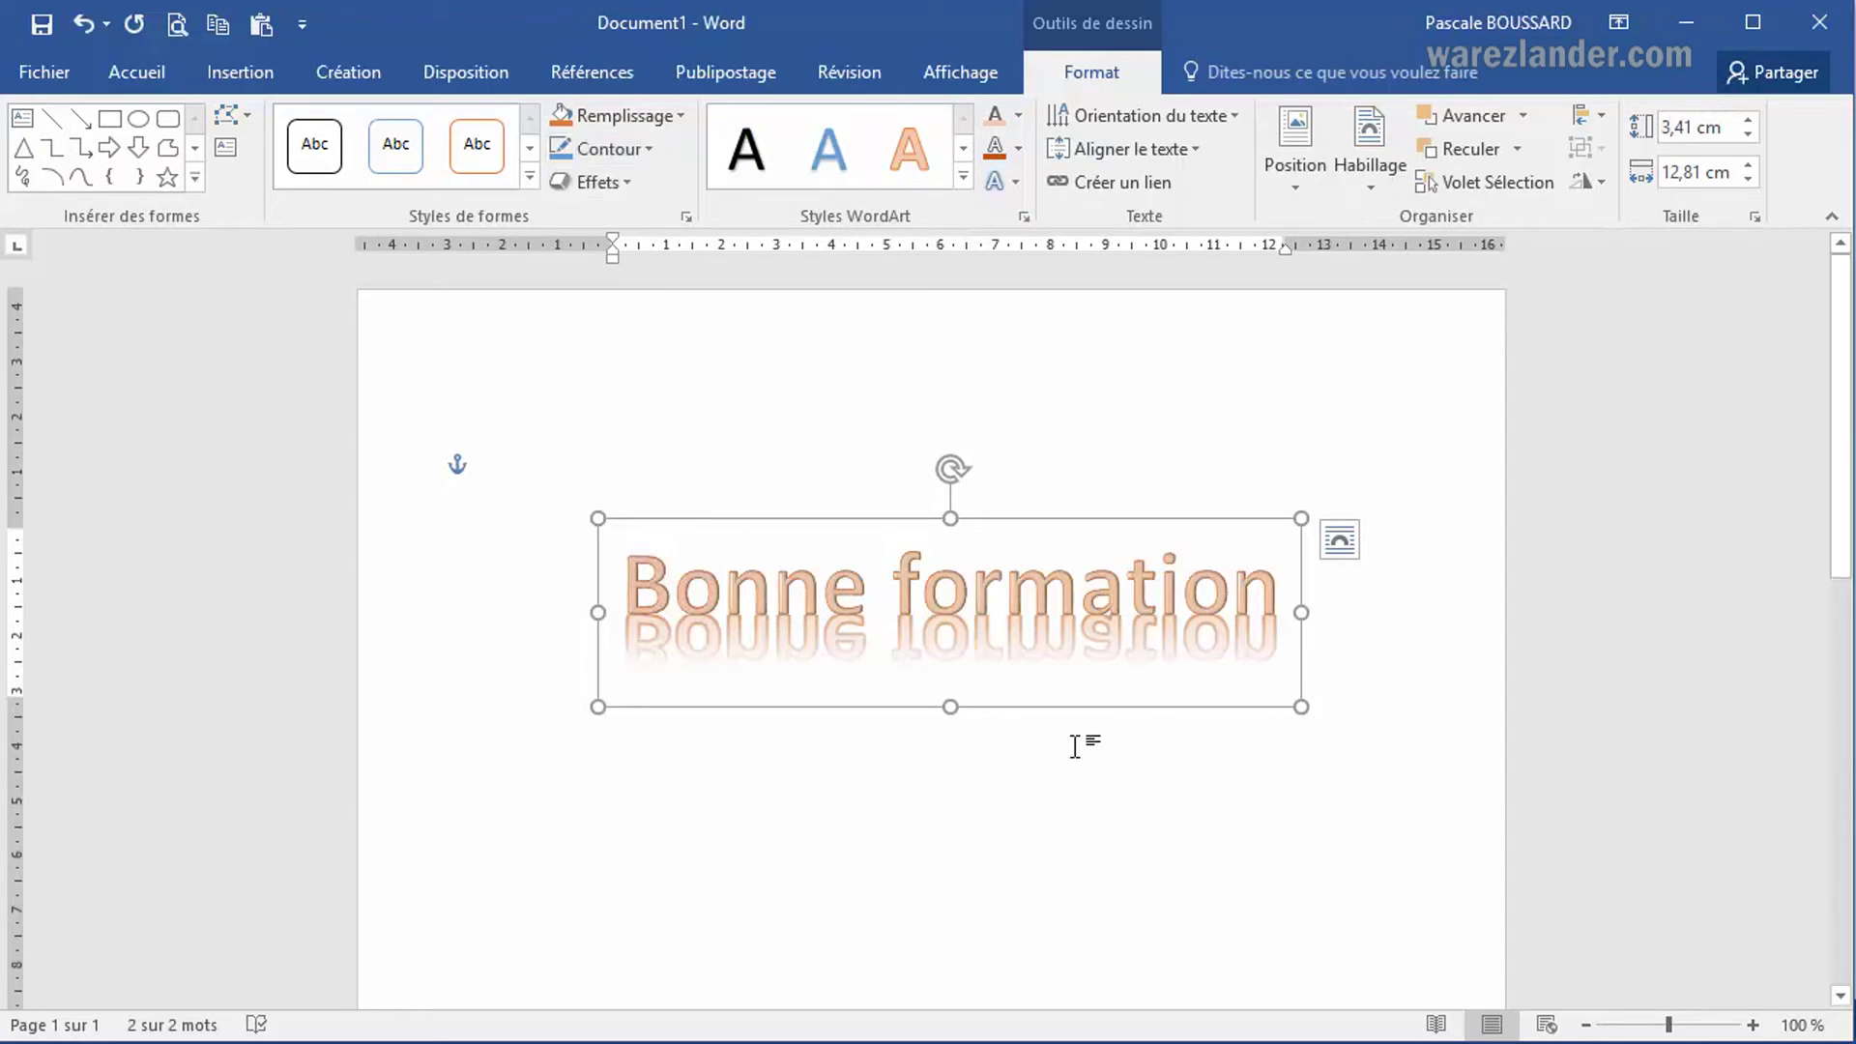
Step: Fill the WordArt frame with the lightest theme orange and outline it in the darkest theme orange
click(680, 115)
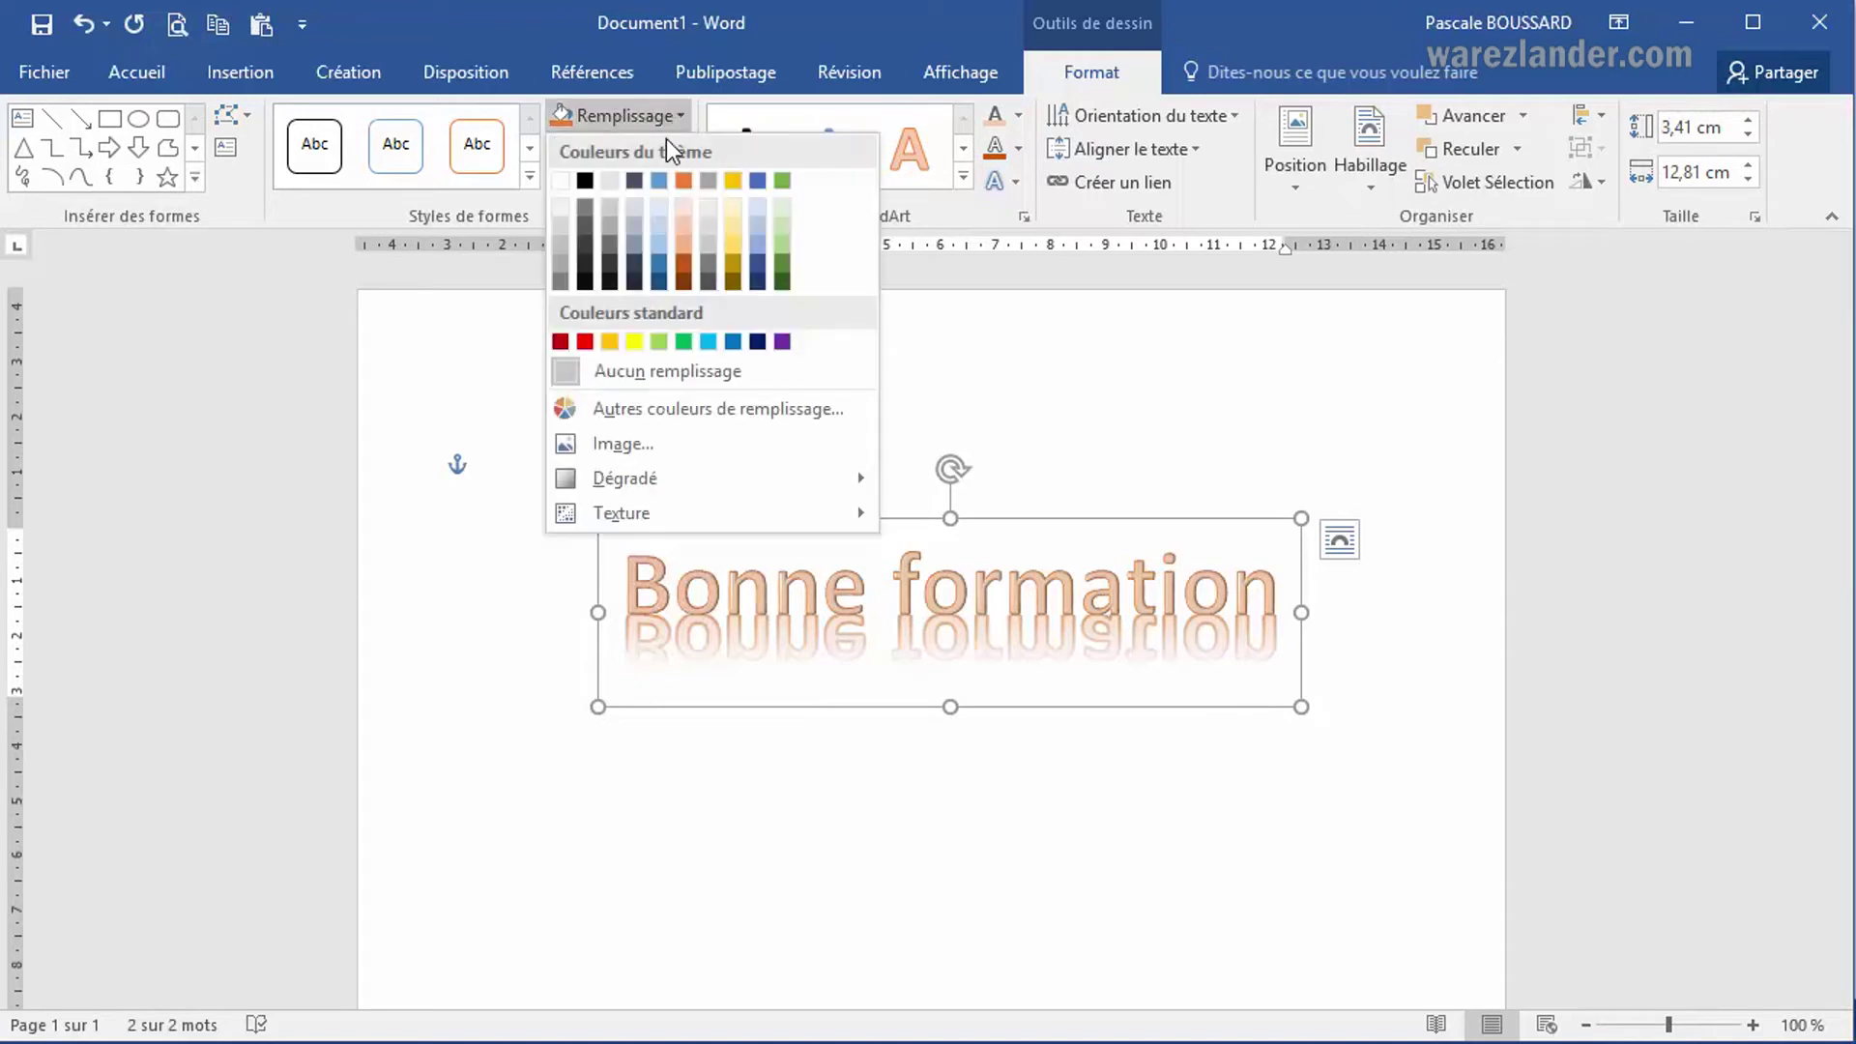
click(684, 207)
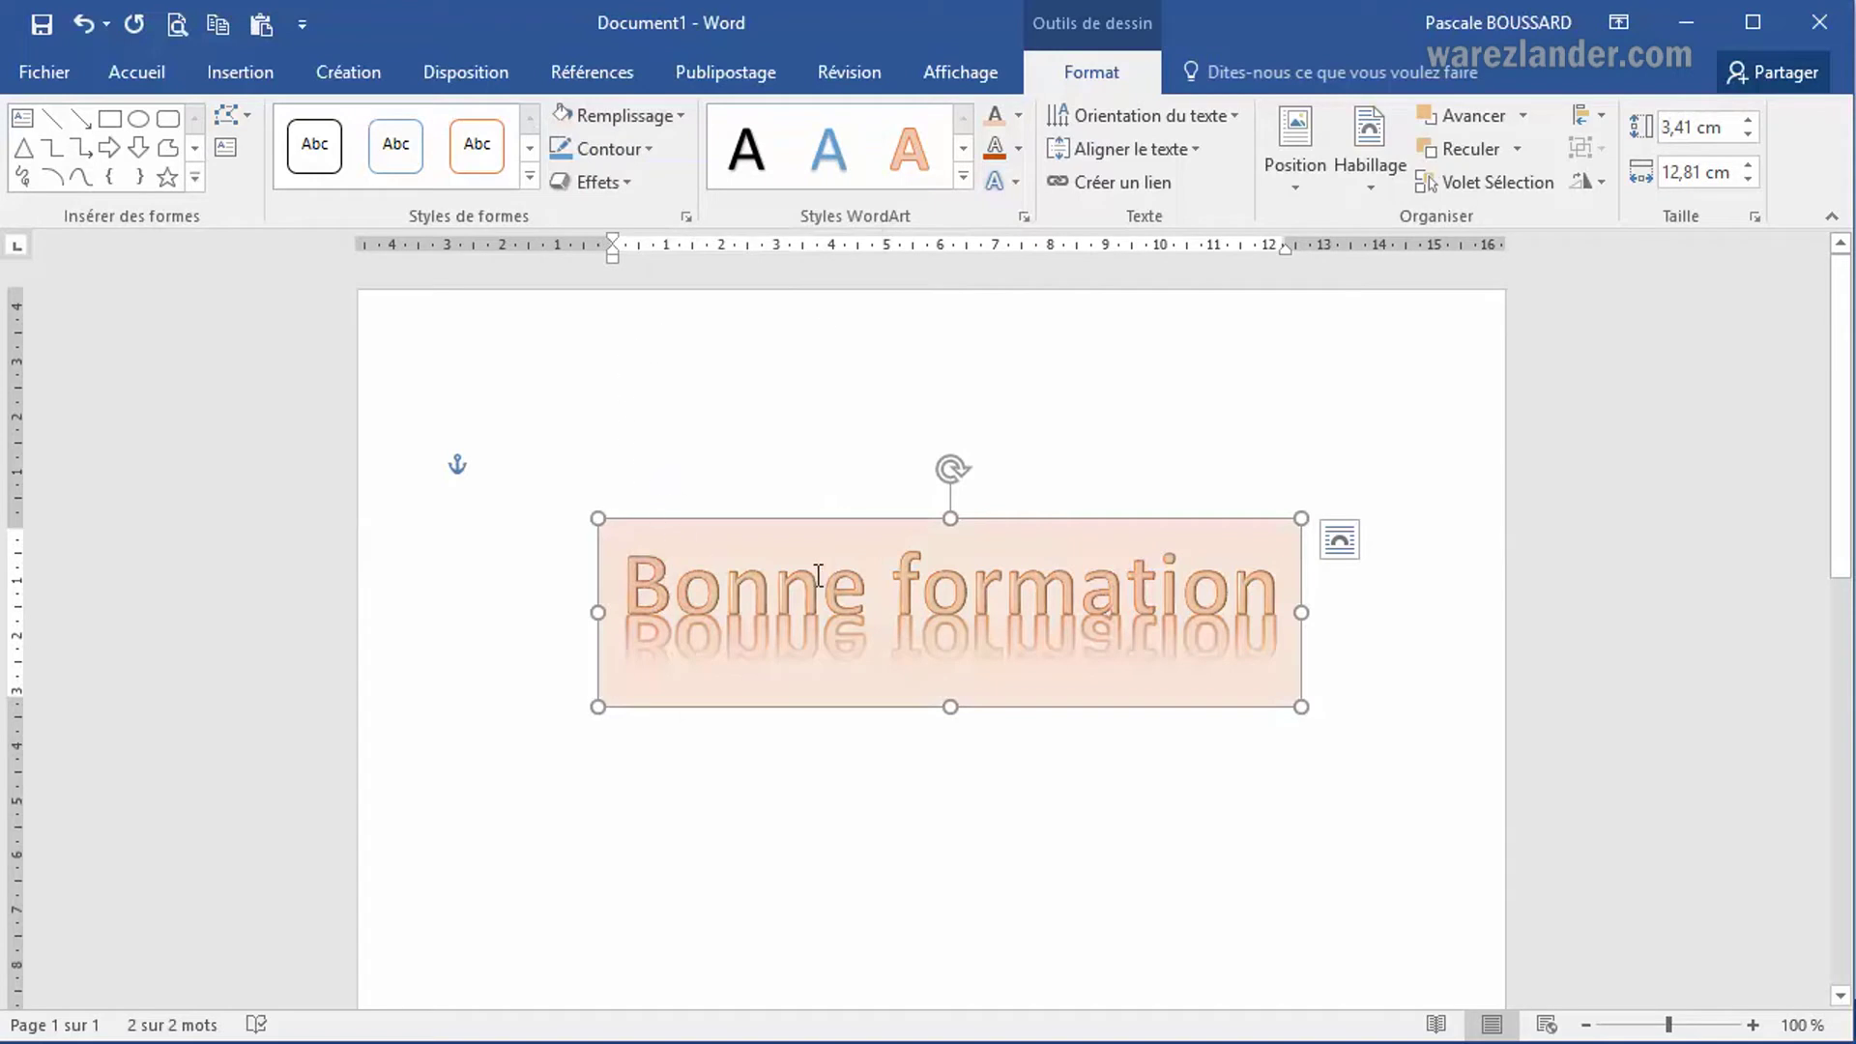
click(648, 149)
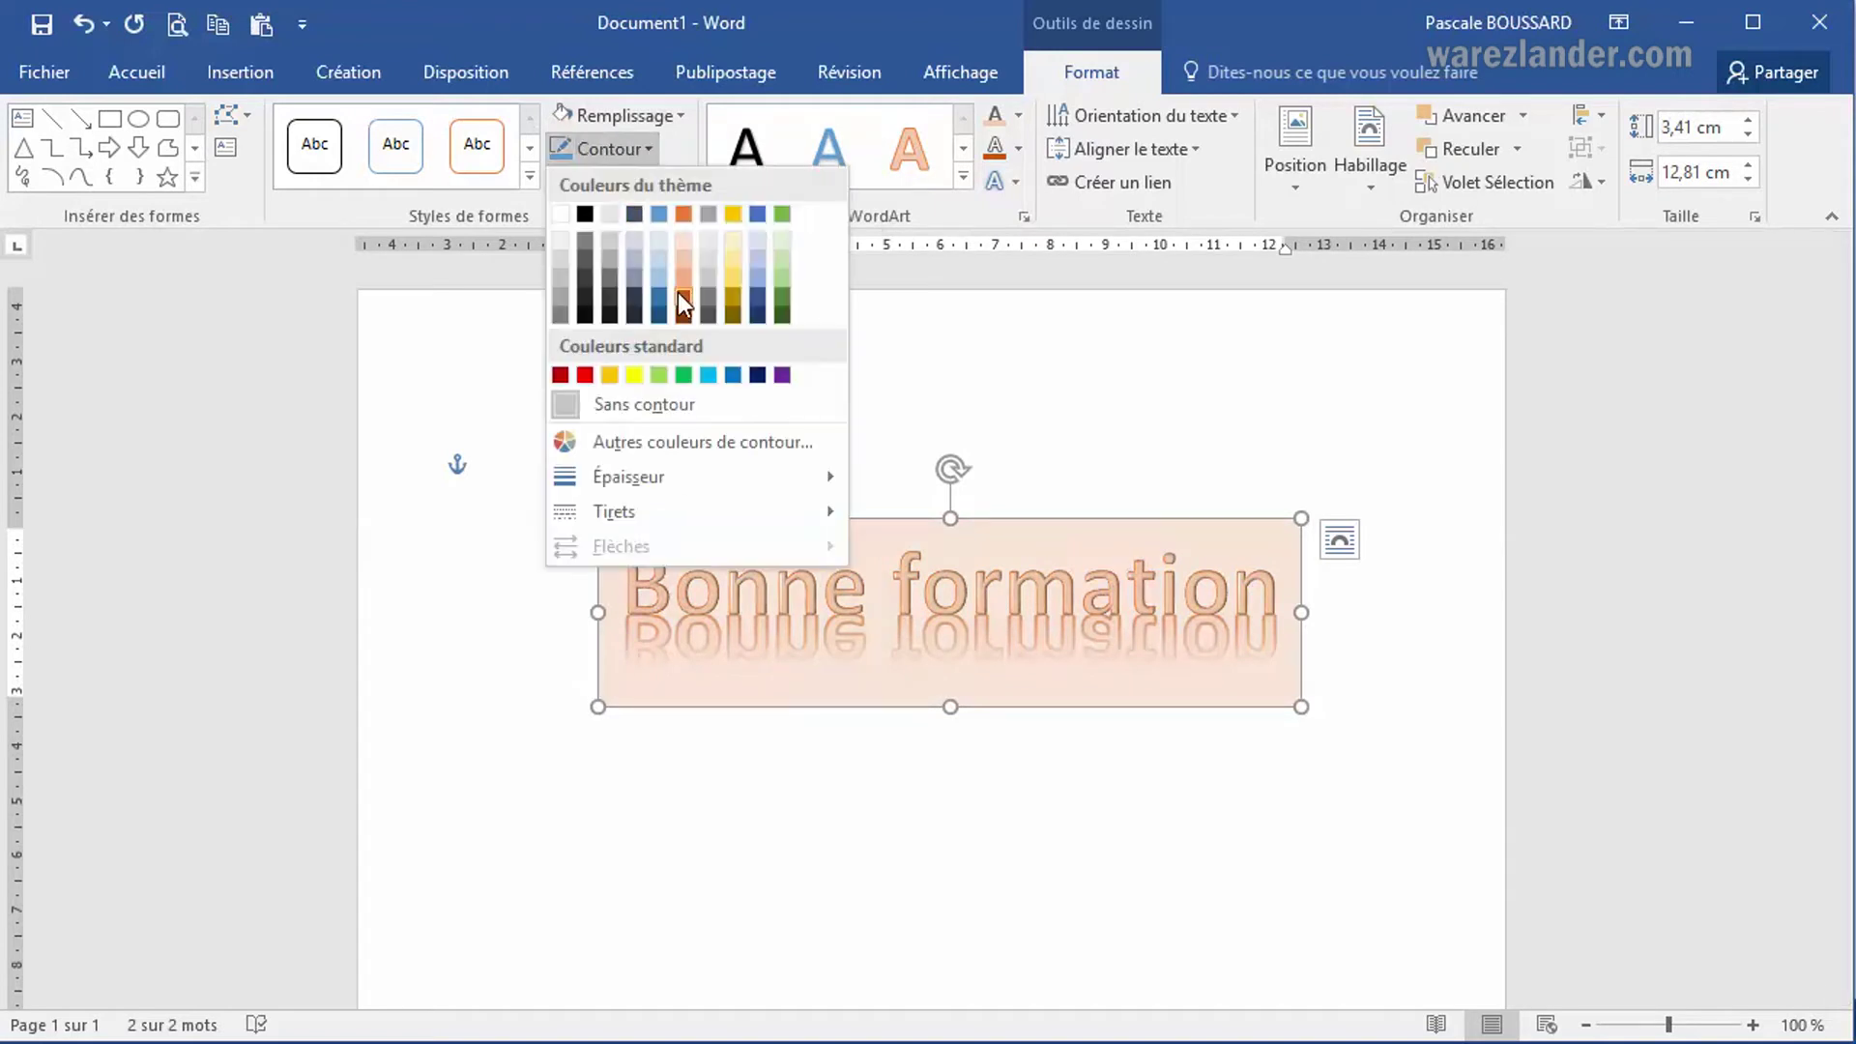
click(688, 317)
click(730, 431)
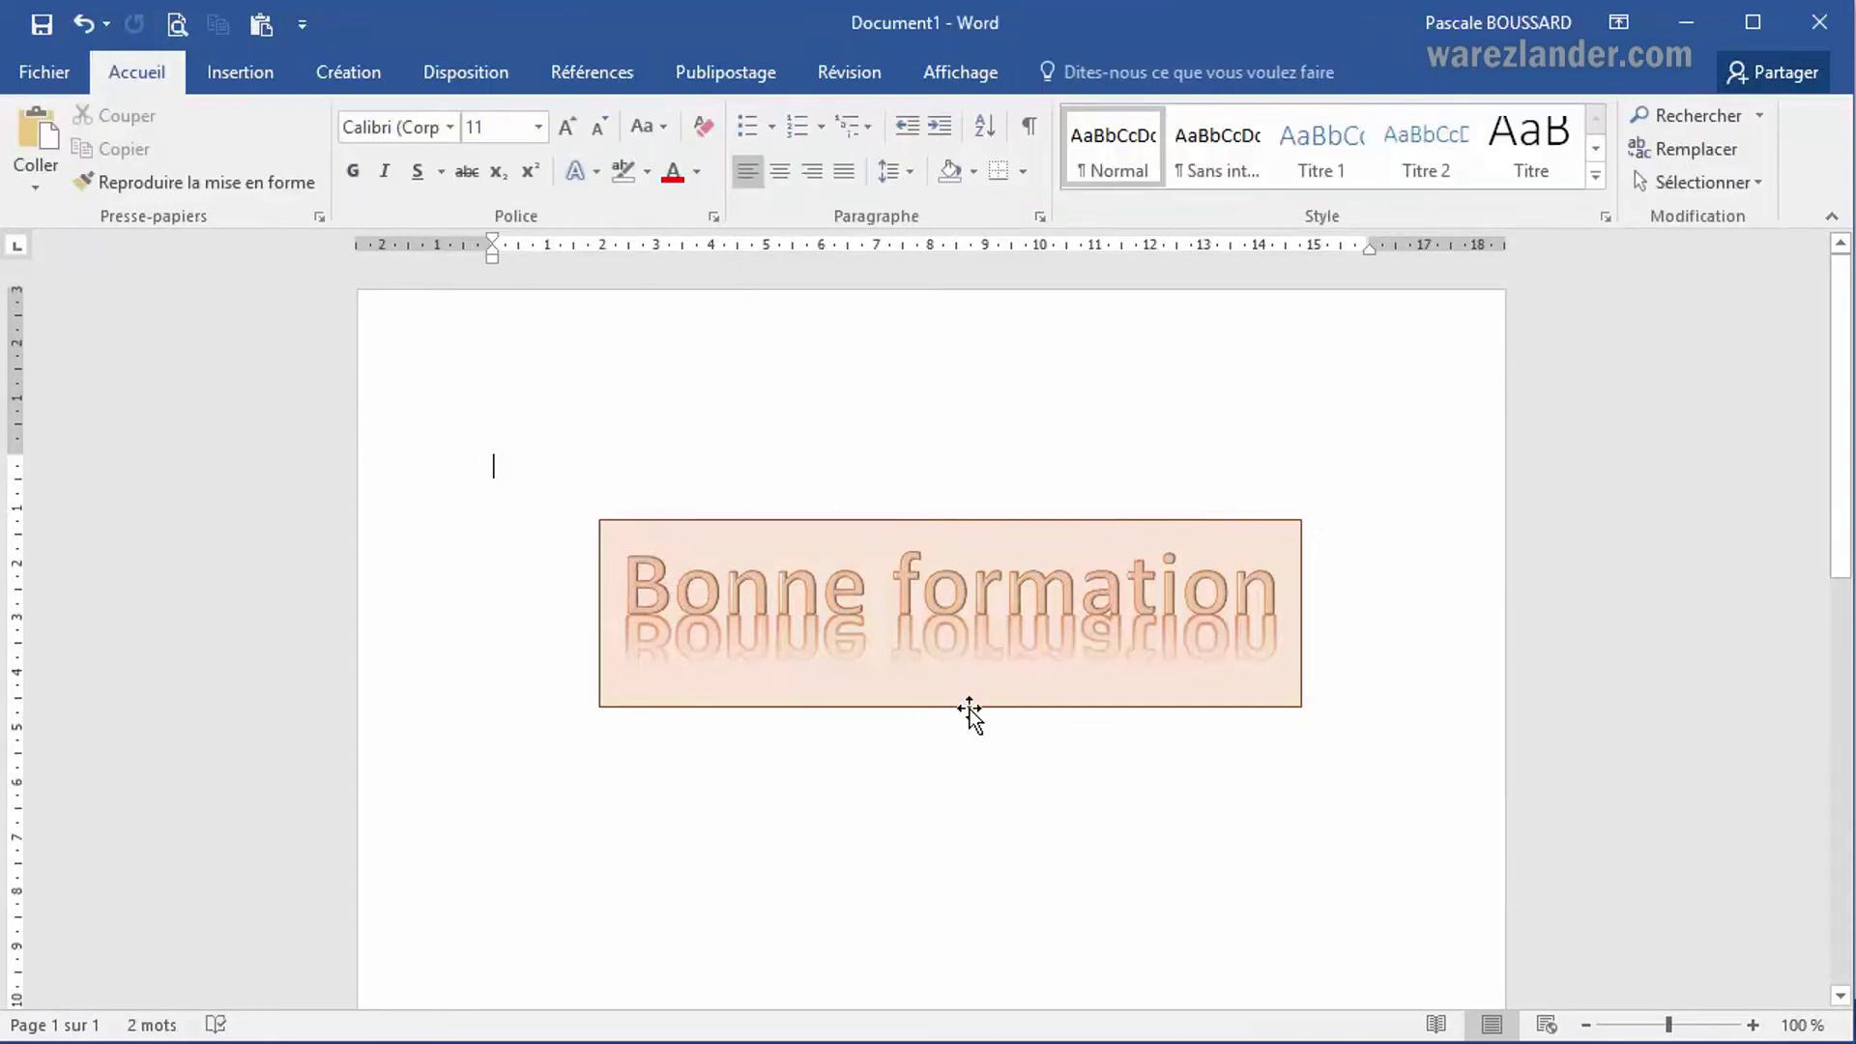
Step: Apply the solid orange preset shape style to the WordArt frame and deselect the object
click(796, 520)
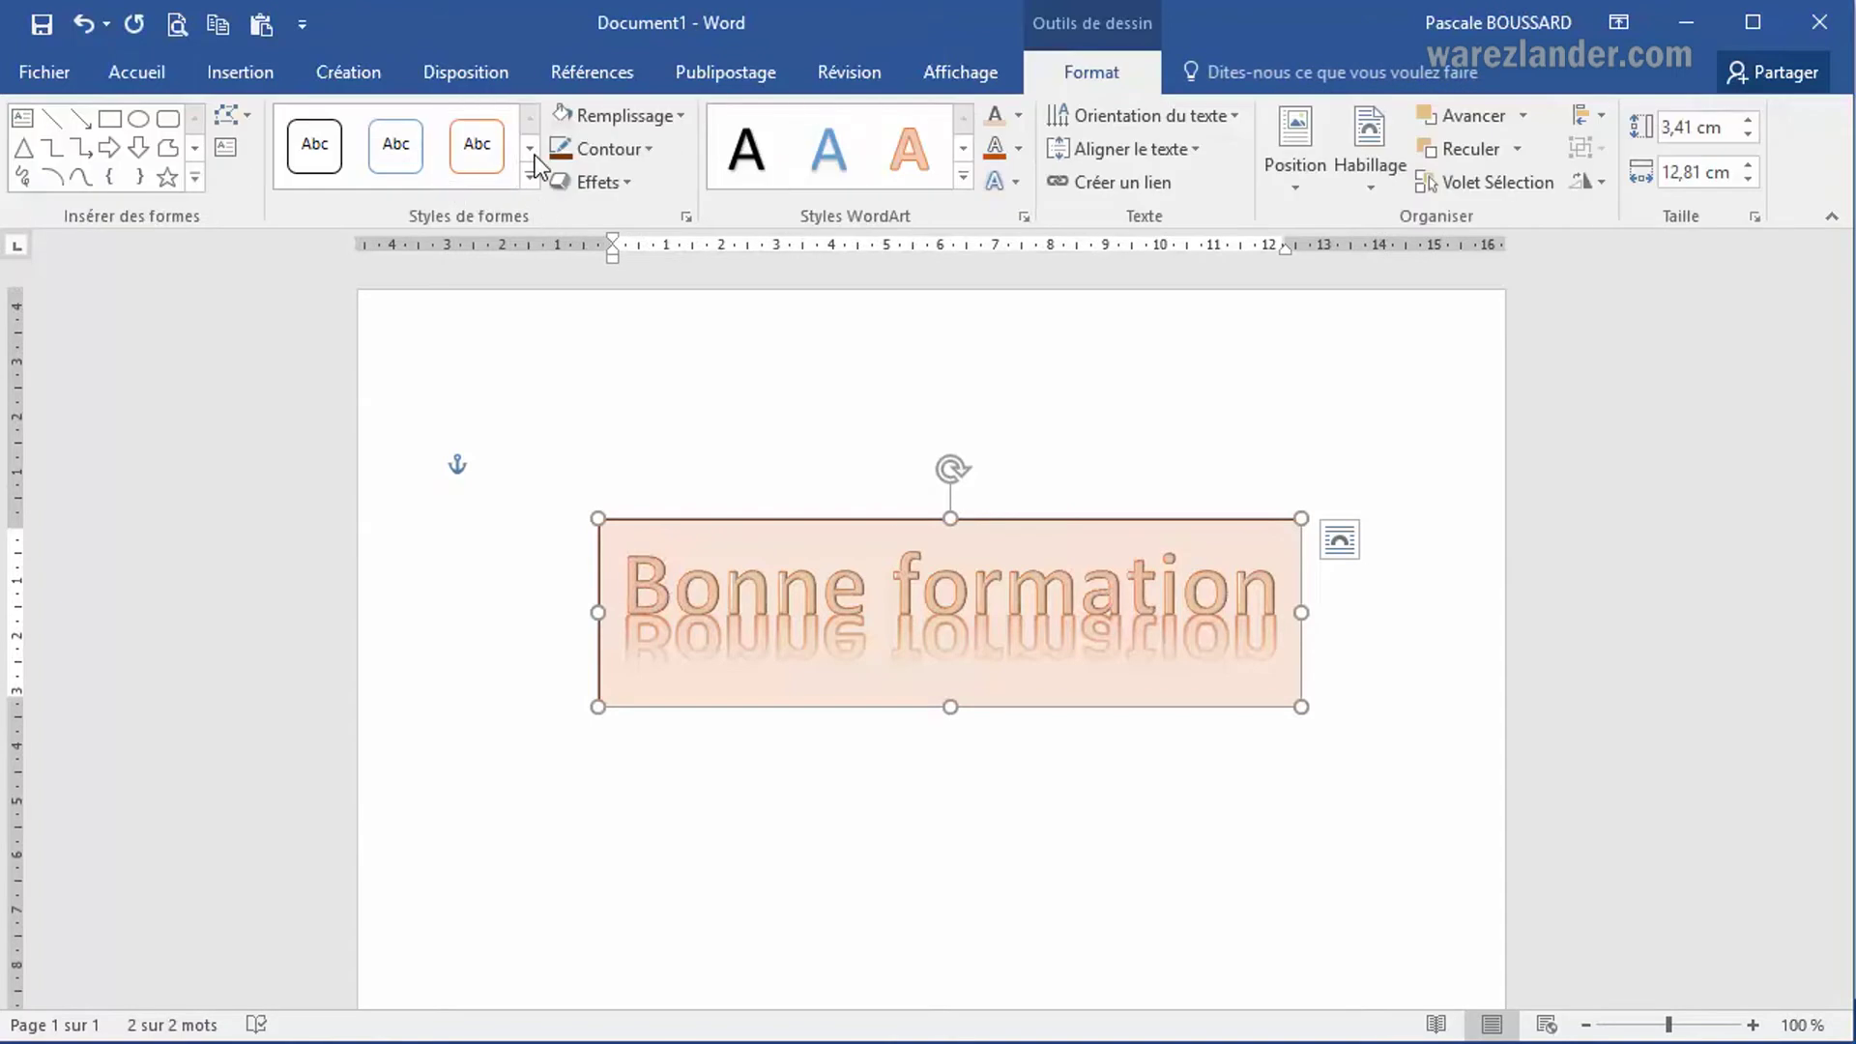
click(534, 155)
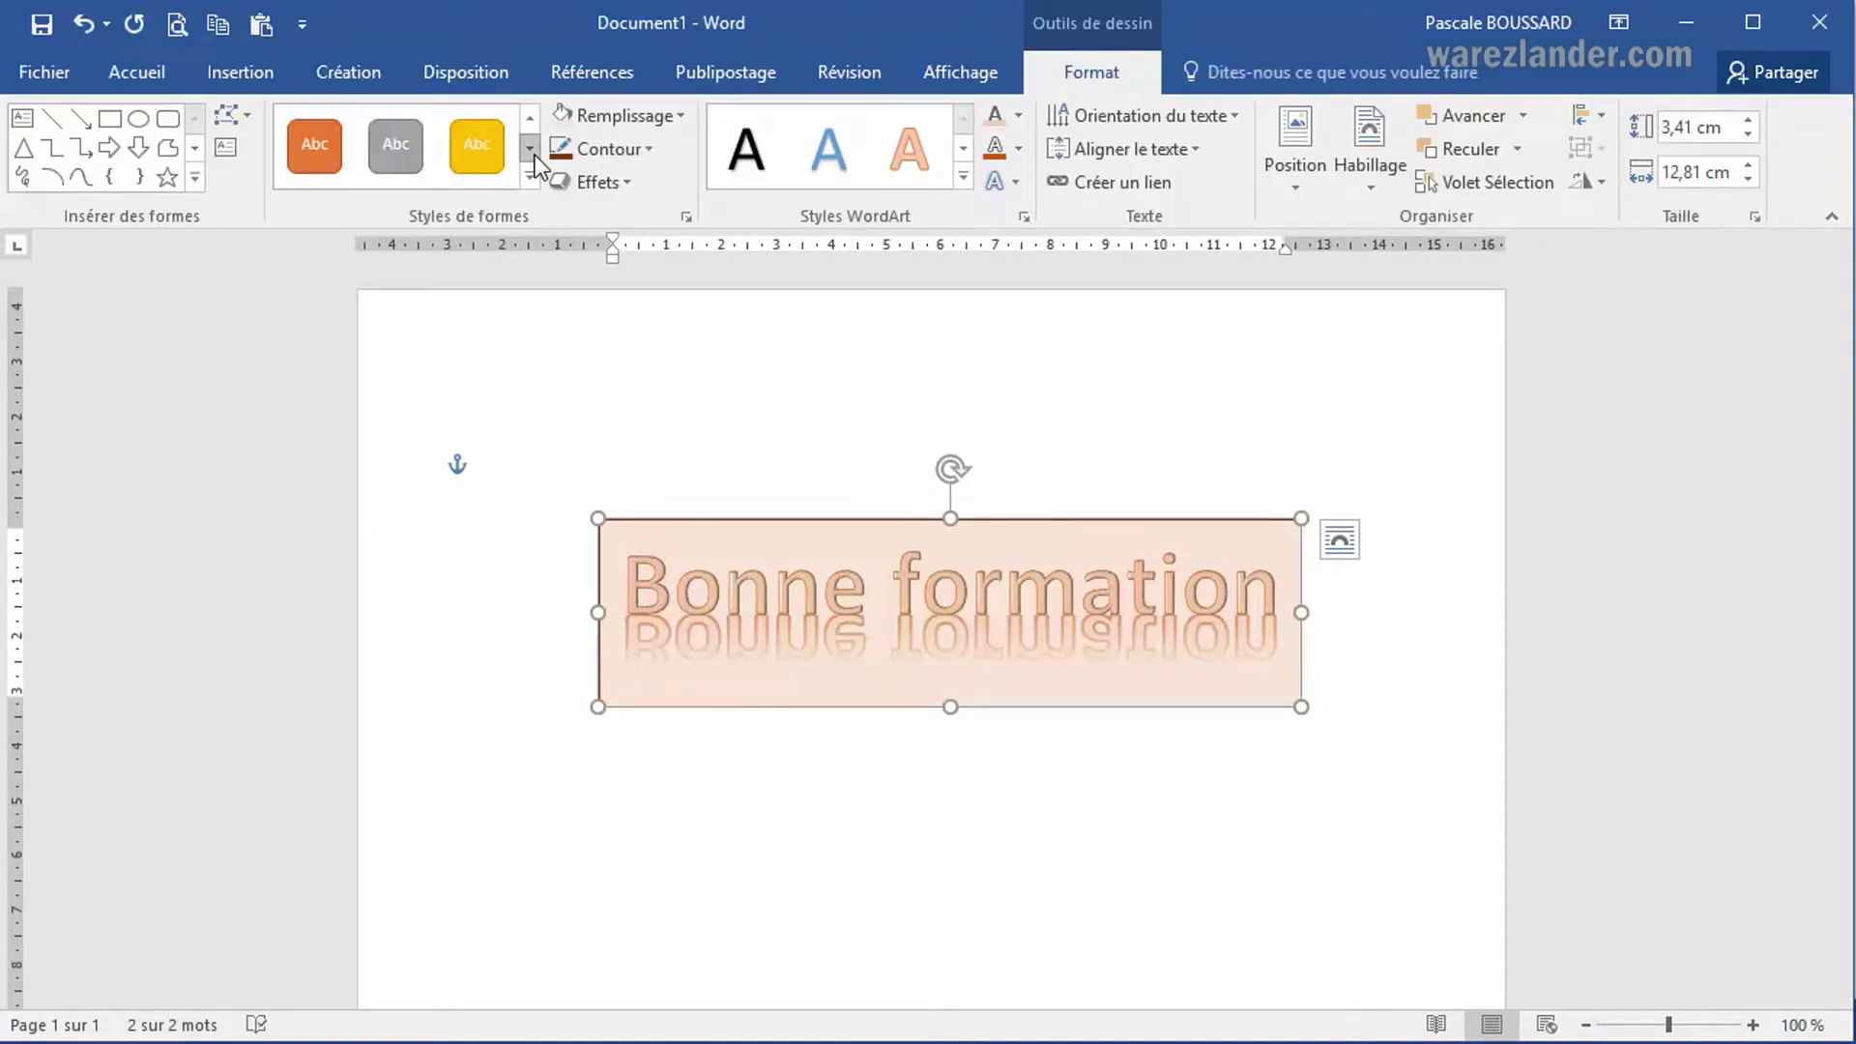
click(530, 152)
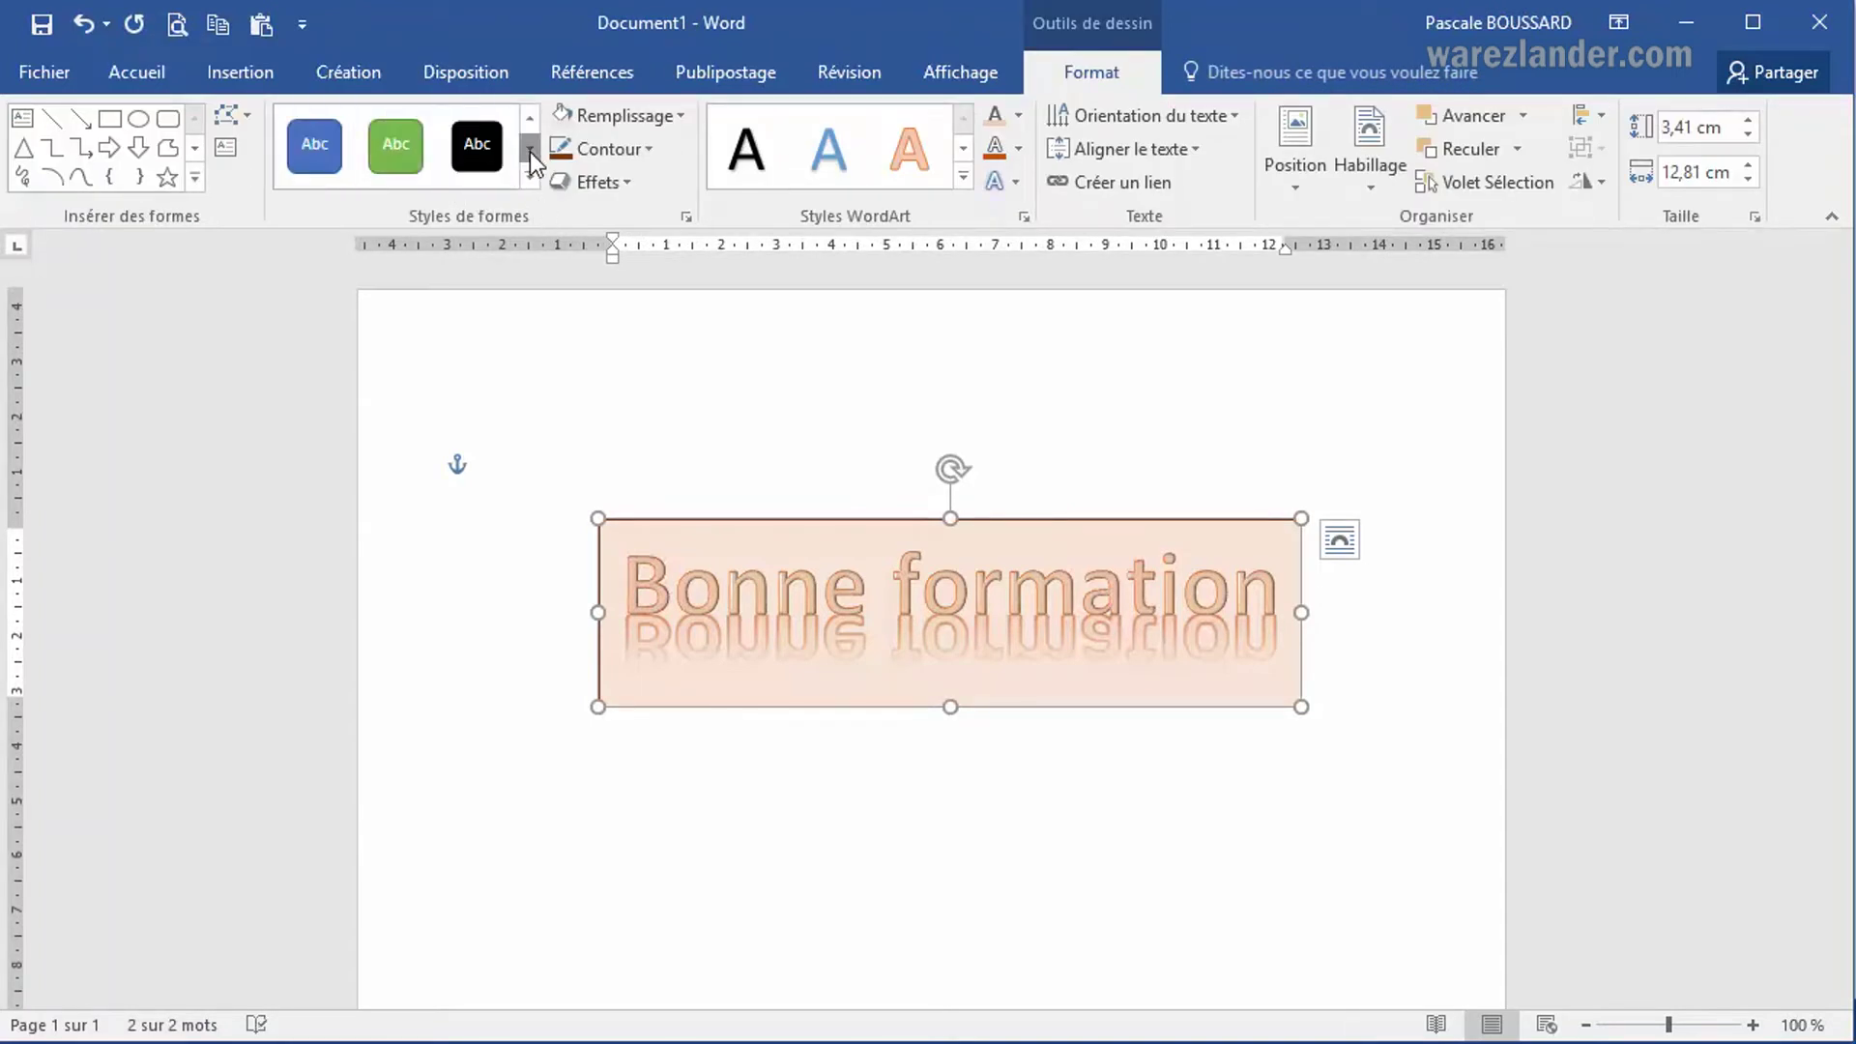
click(530, 153)
click(386, 153)
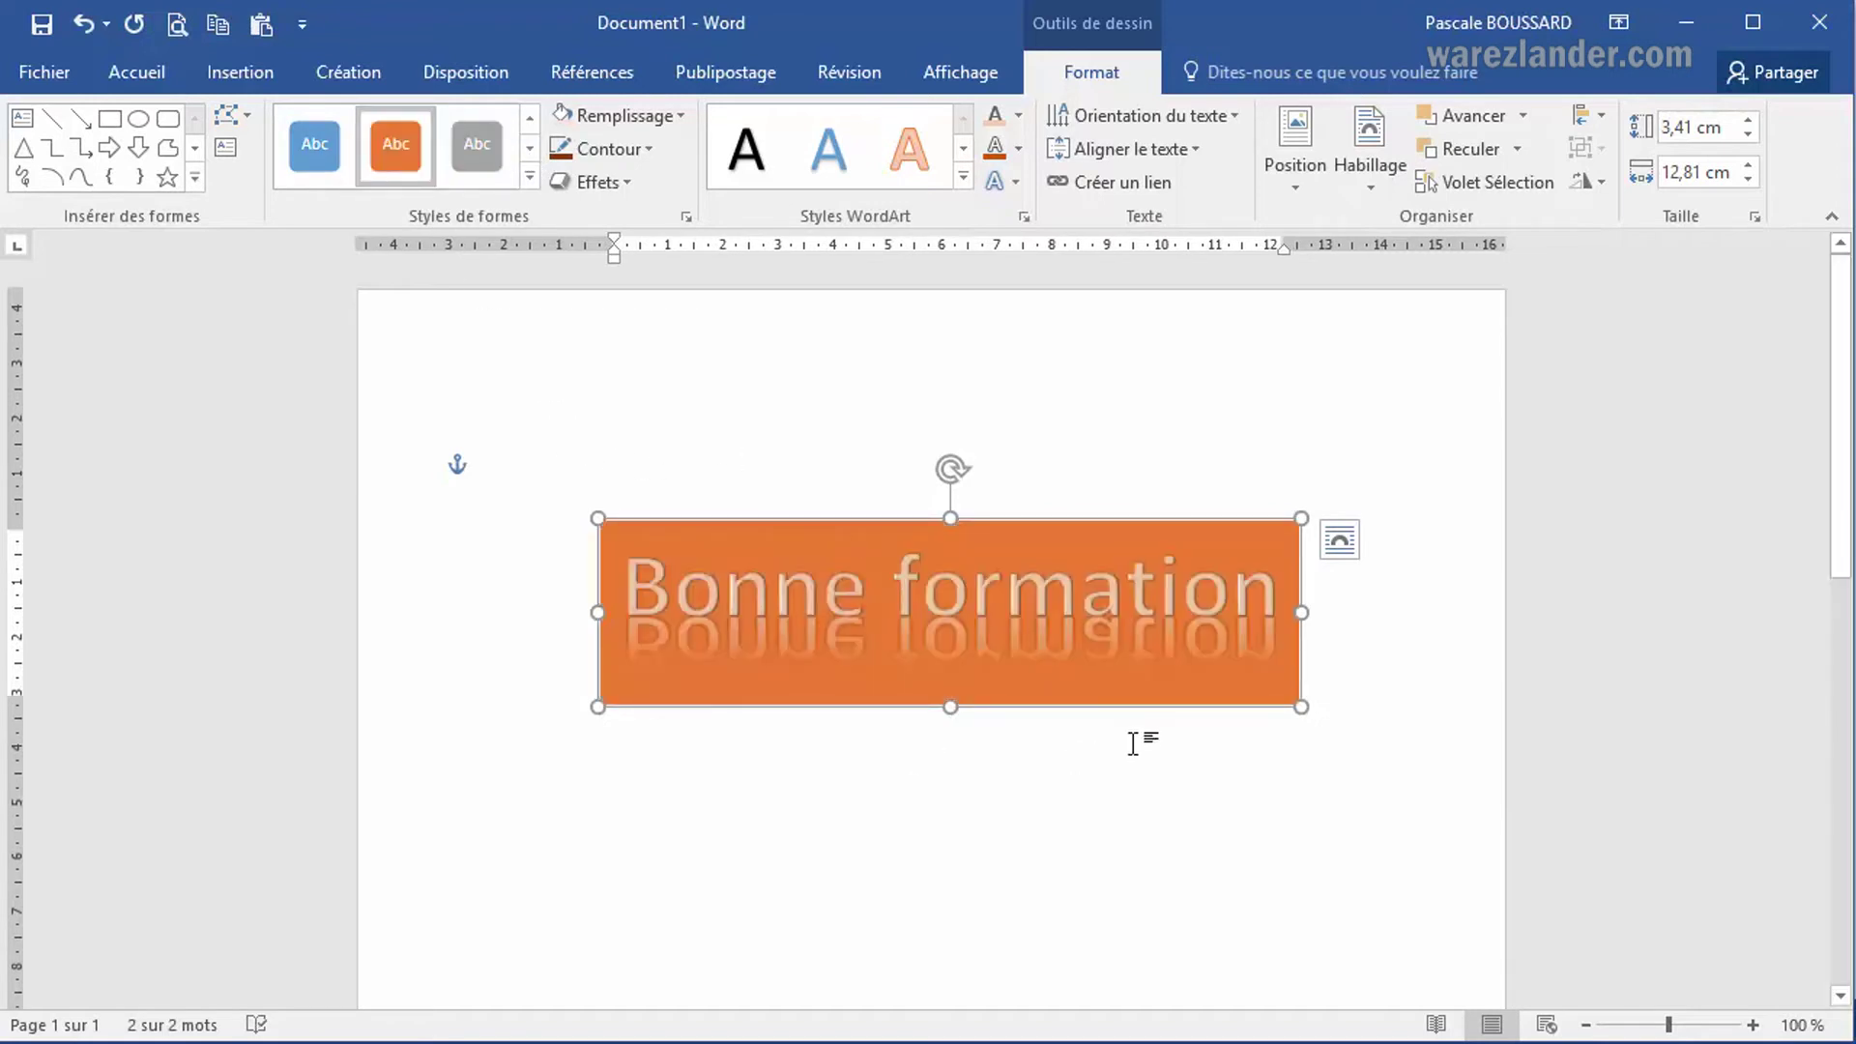
click(1237, 760)
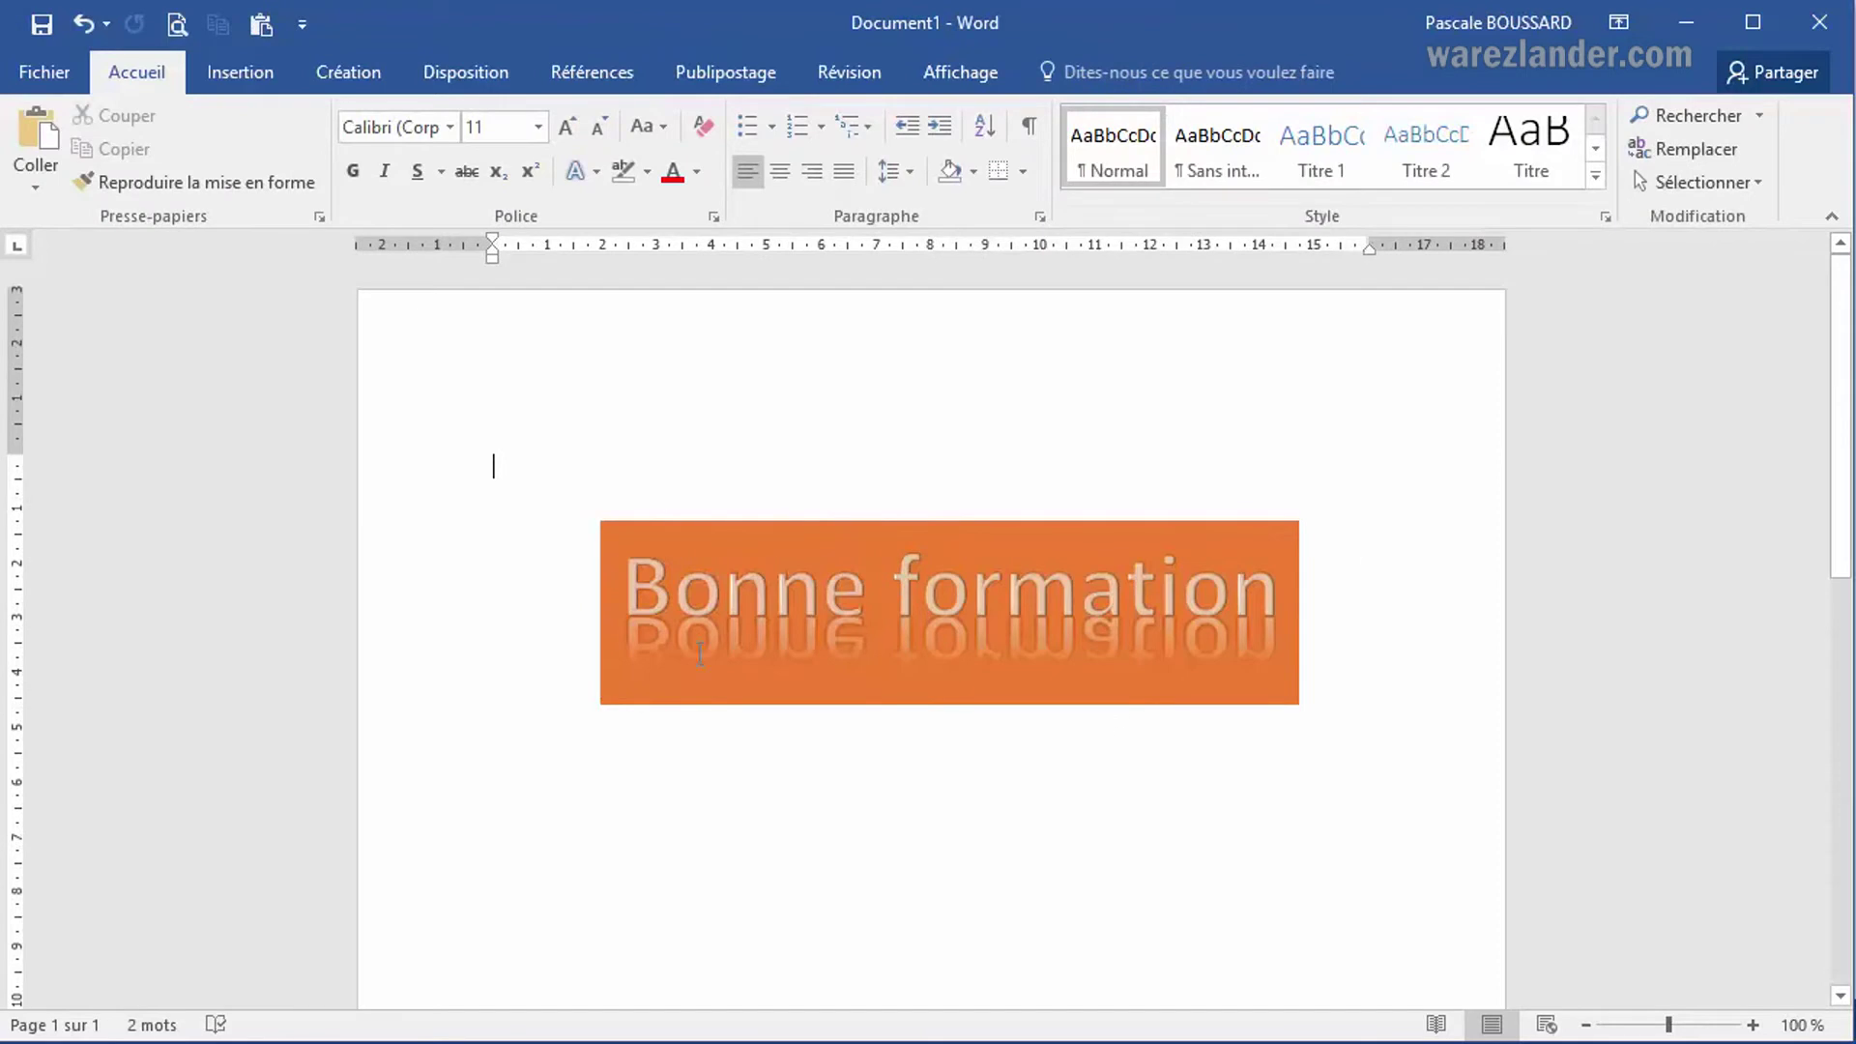
Step: Select the "Bonne formation" WordArt and rotate its text by 90°
click(1028, 527)
click(1091, 71)
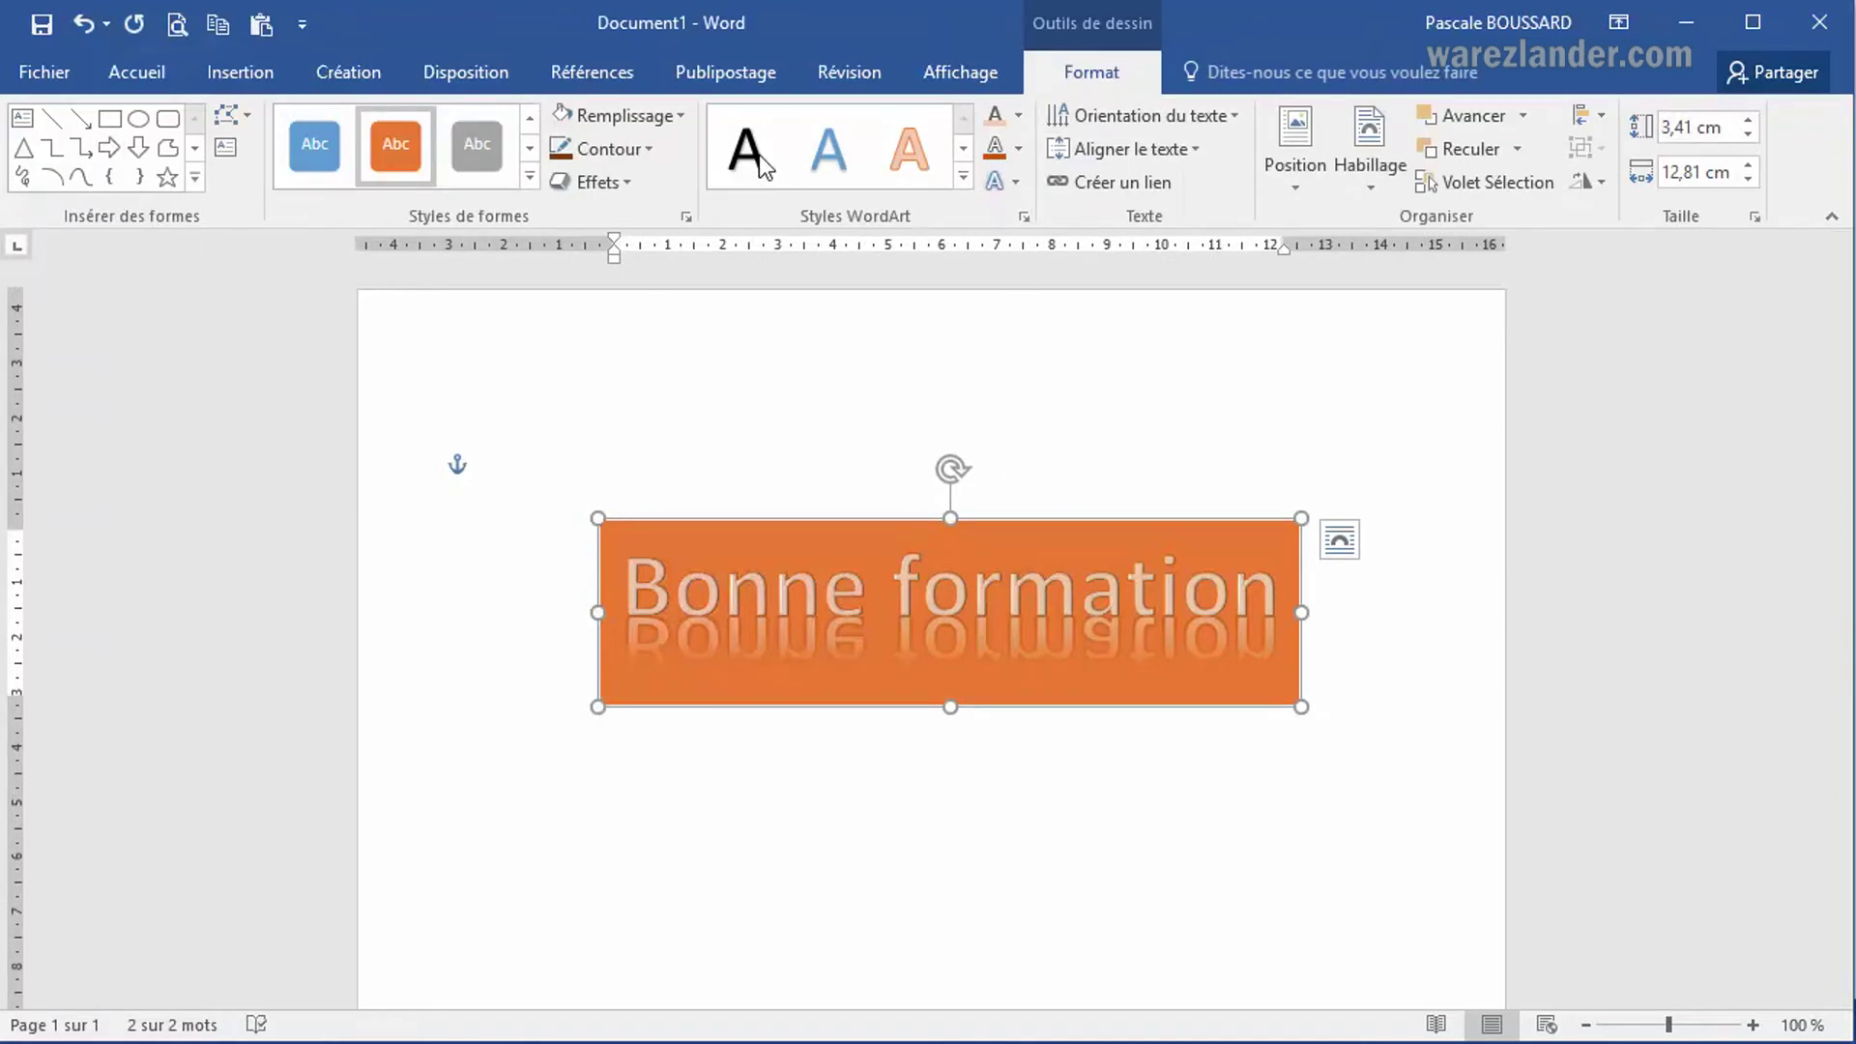
click(1235, 115)
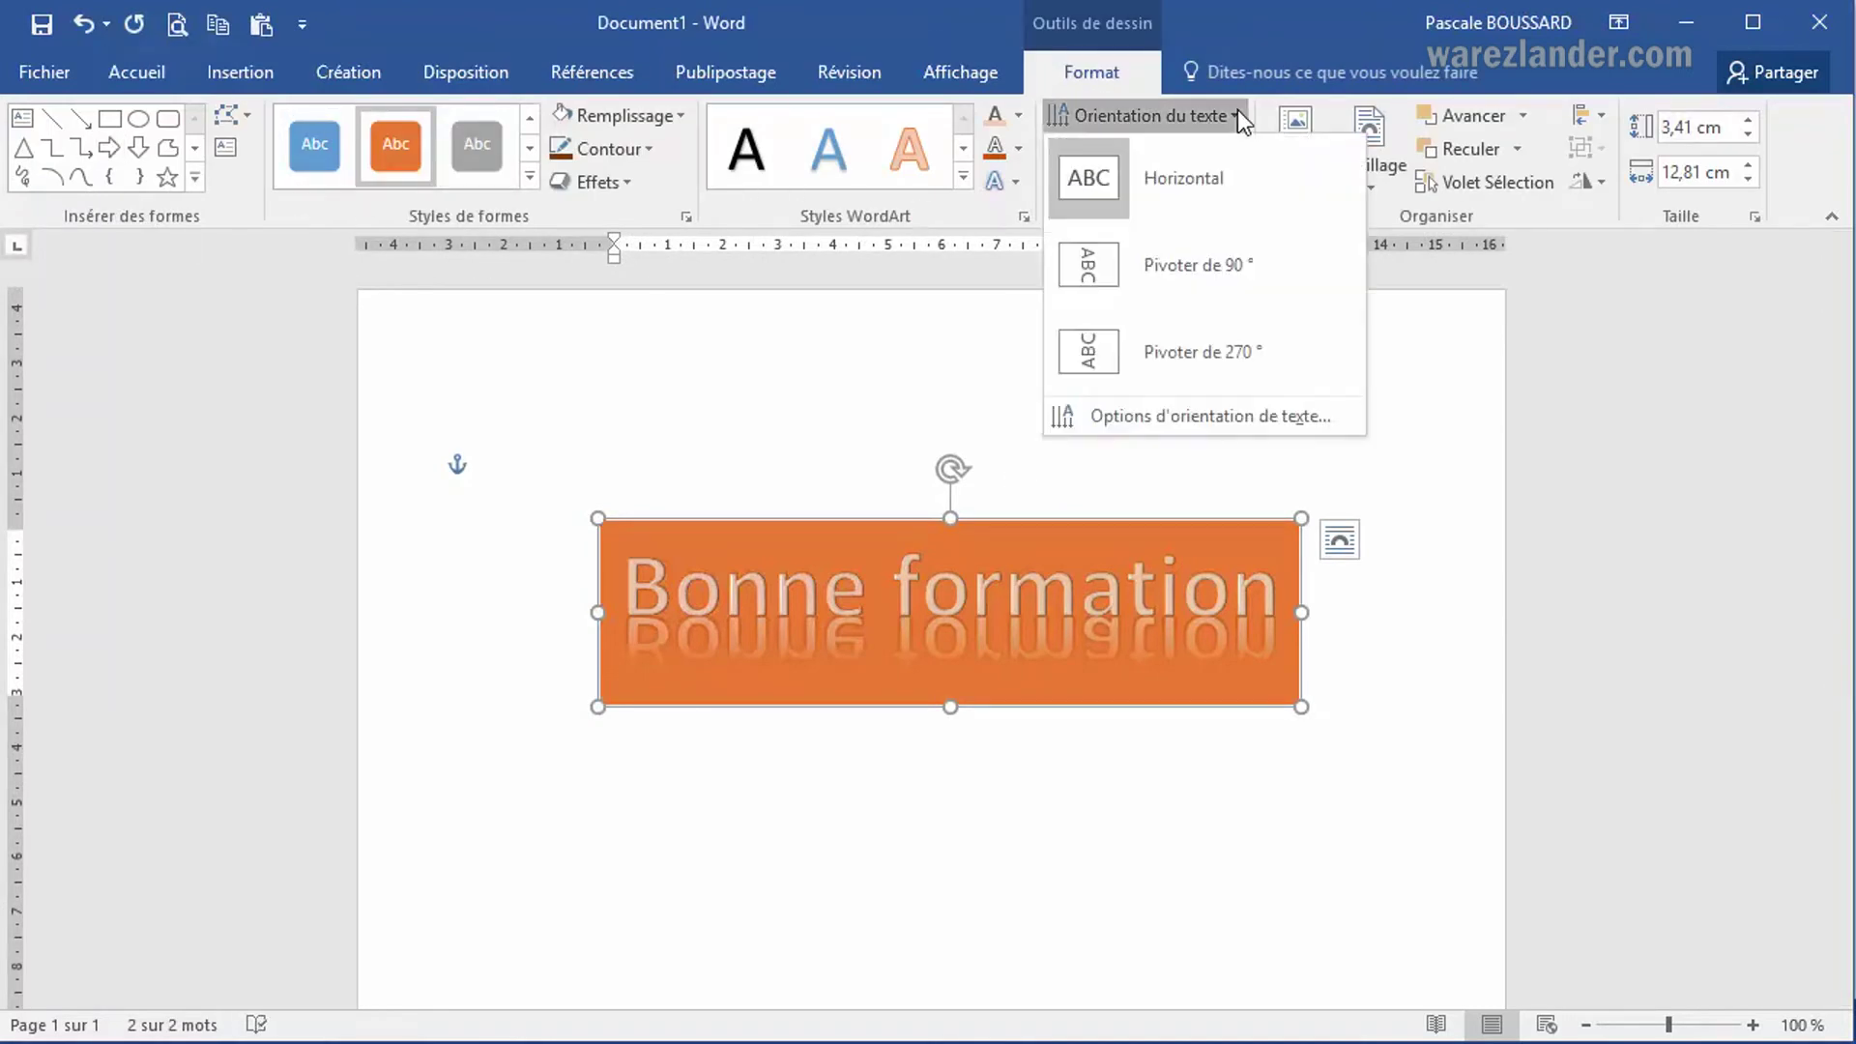
click(1220, 262)
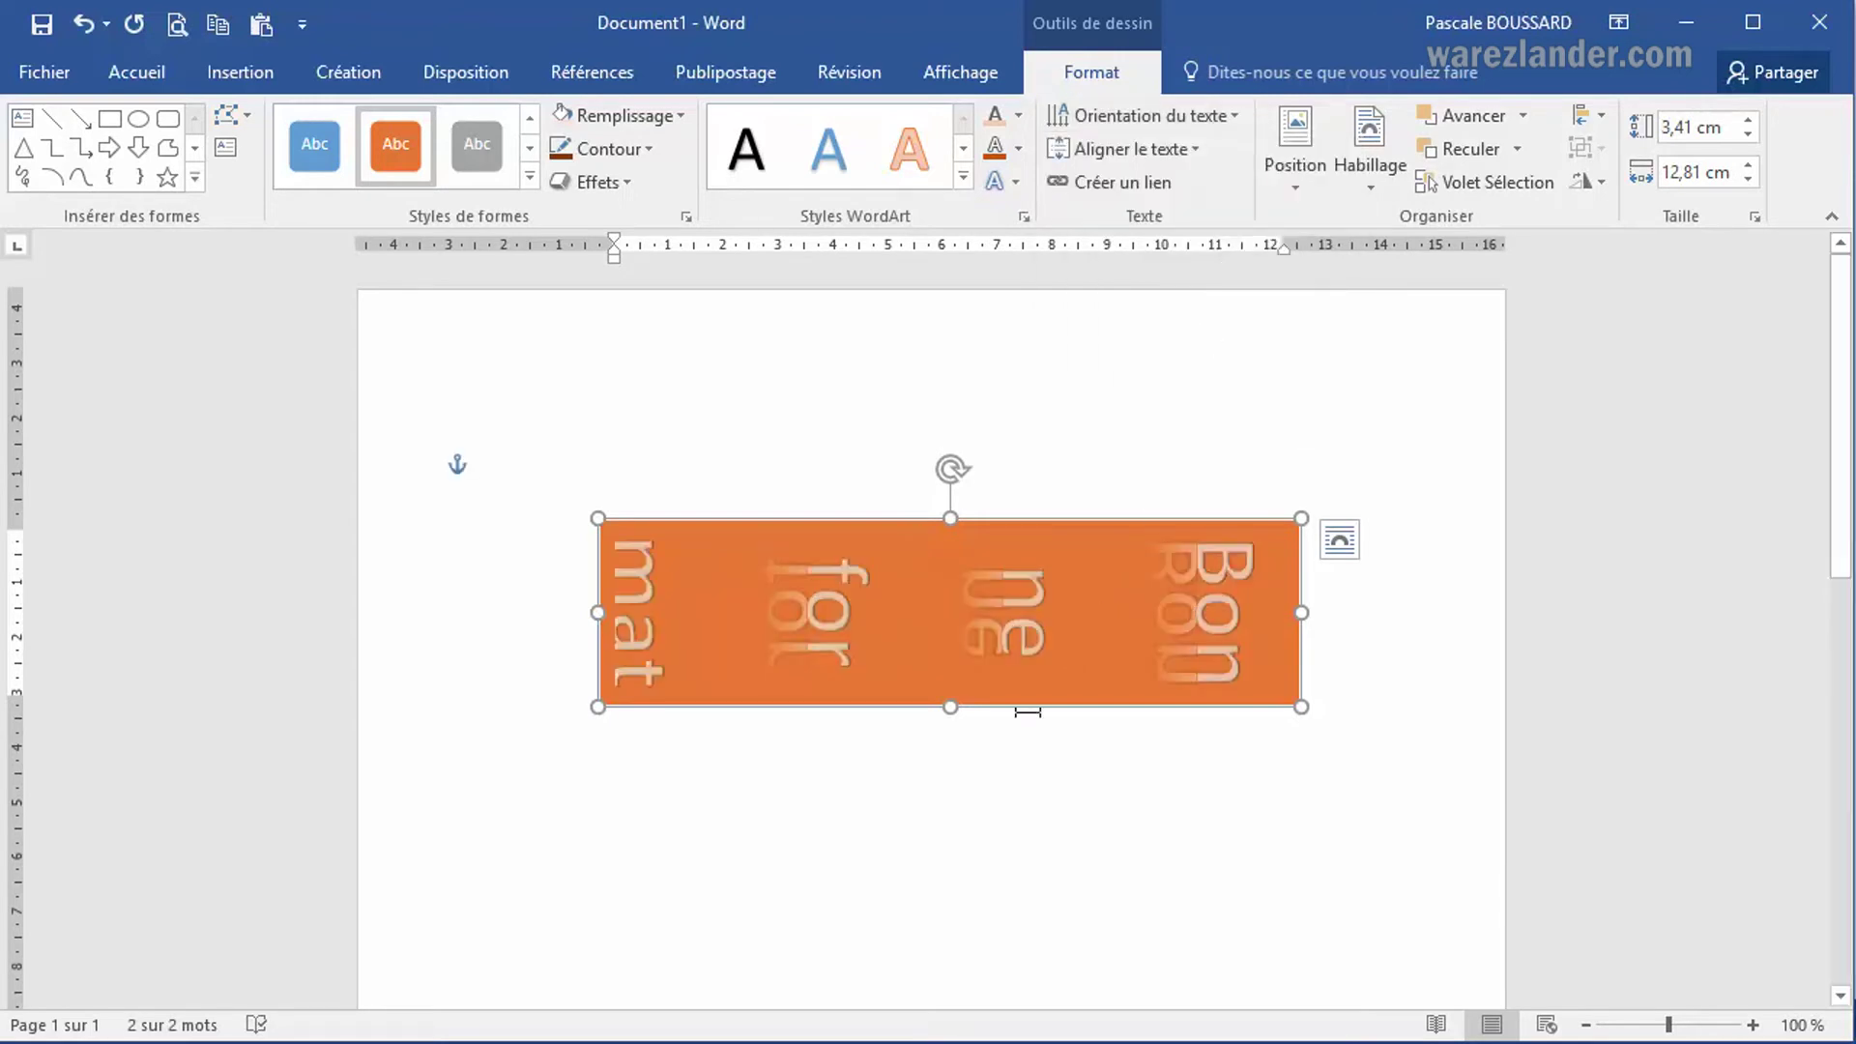
Step: Resize the WordArt frame to about 7.5 cm high and 8.2 cm wide, extending it vertically and narrowing it from its left side
drag(949, 708, 950, 866)
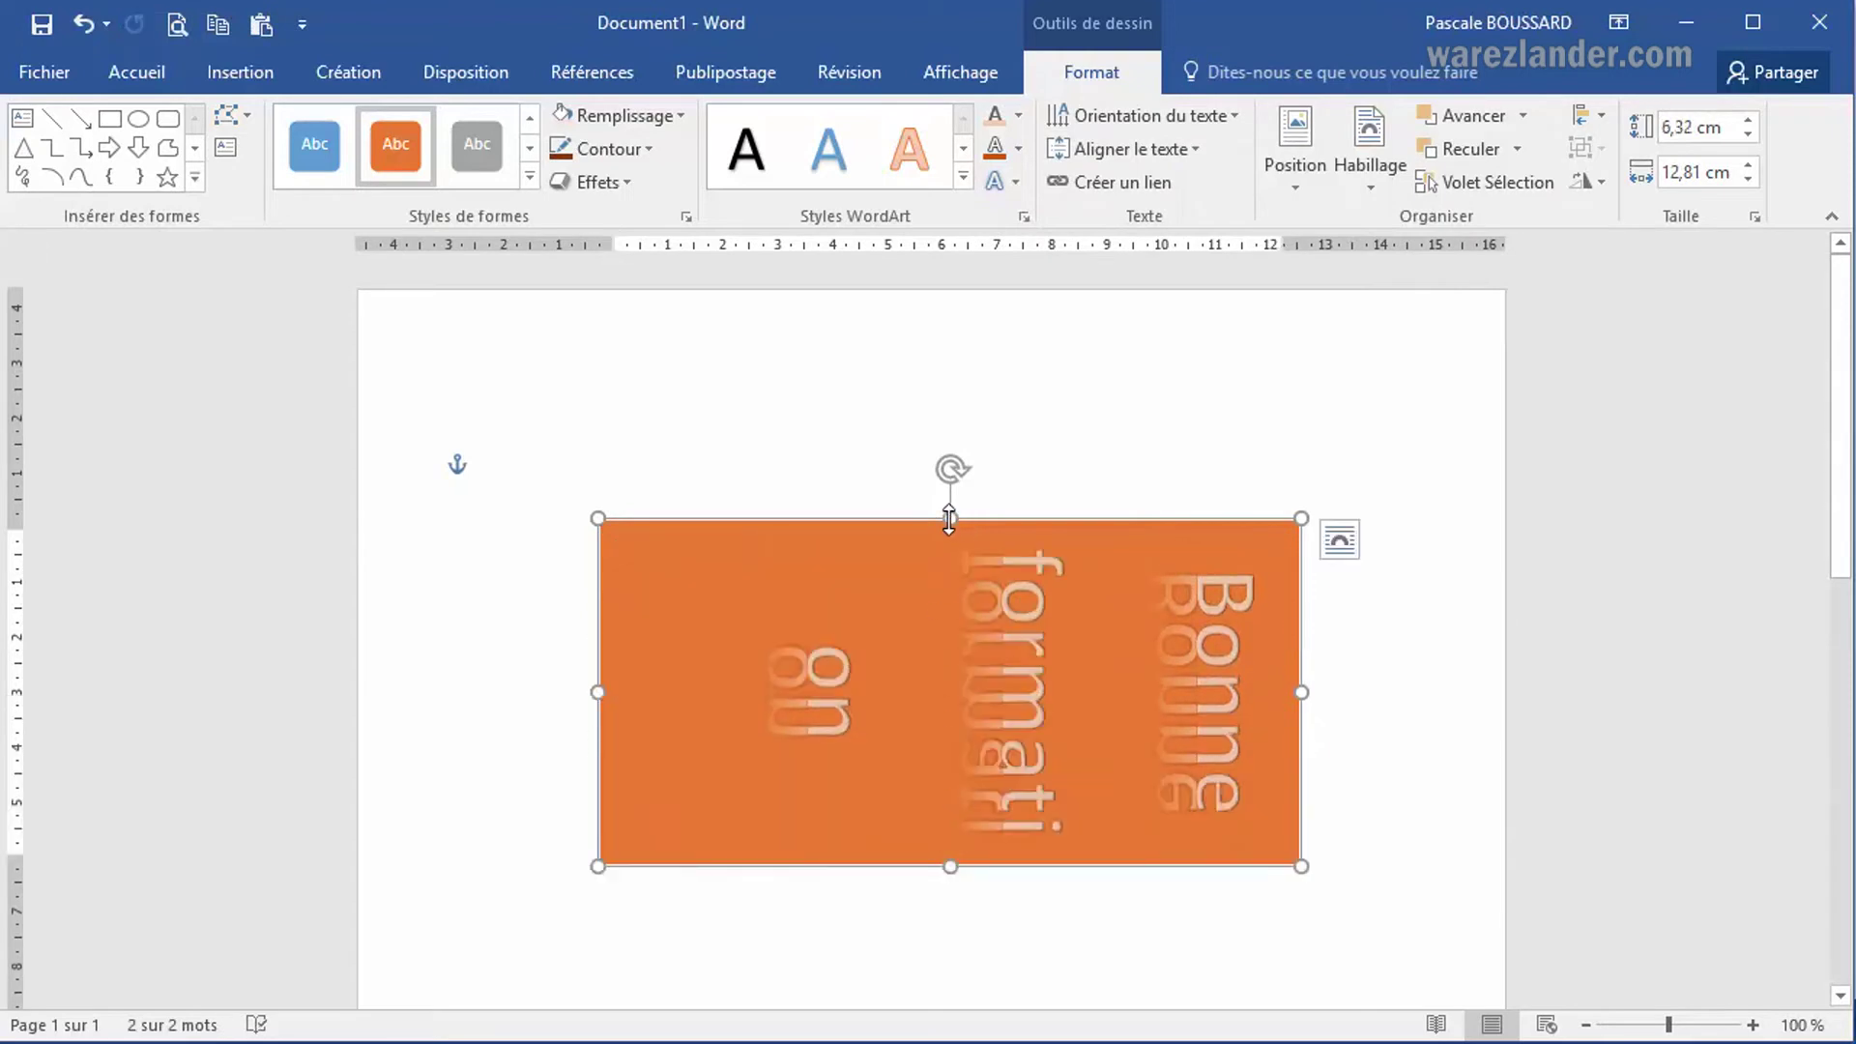
mouse_move(950, 519)
mouse_down()
mouse_move(953, 427)
mouse_move(950, 513)
mouse_up()
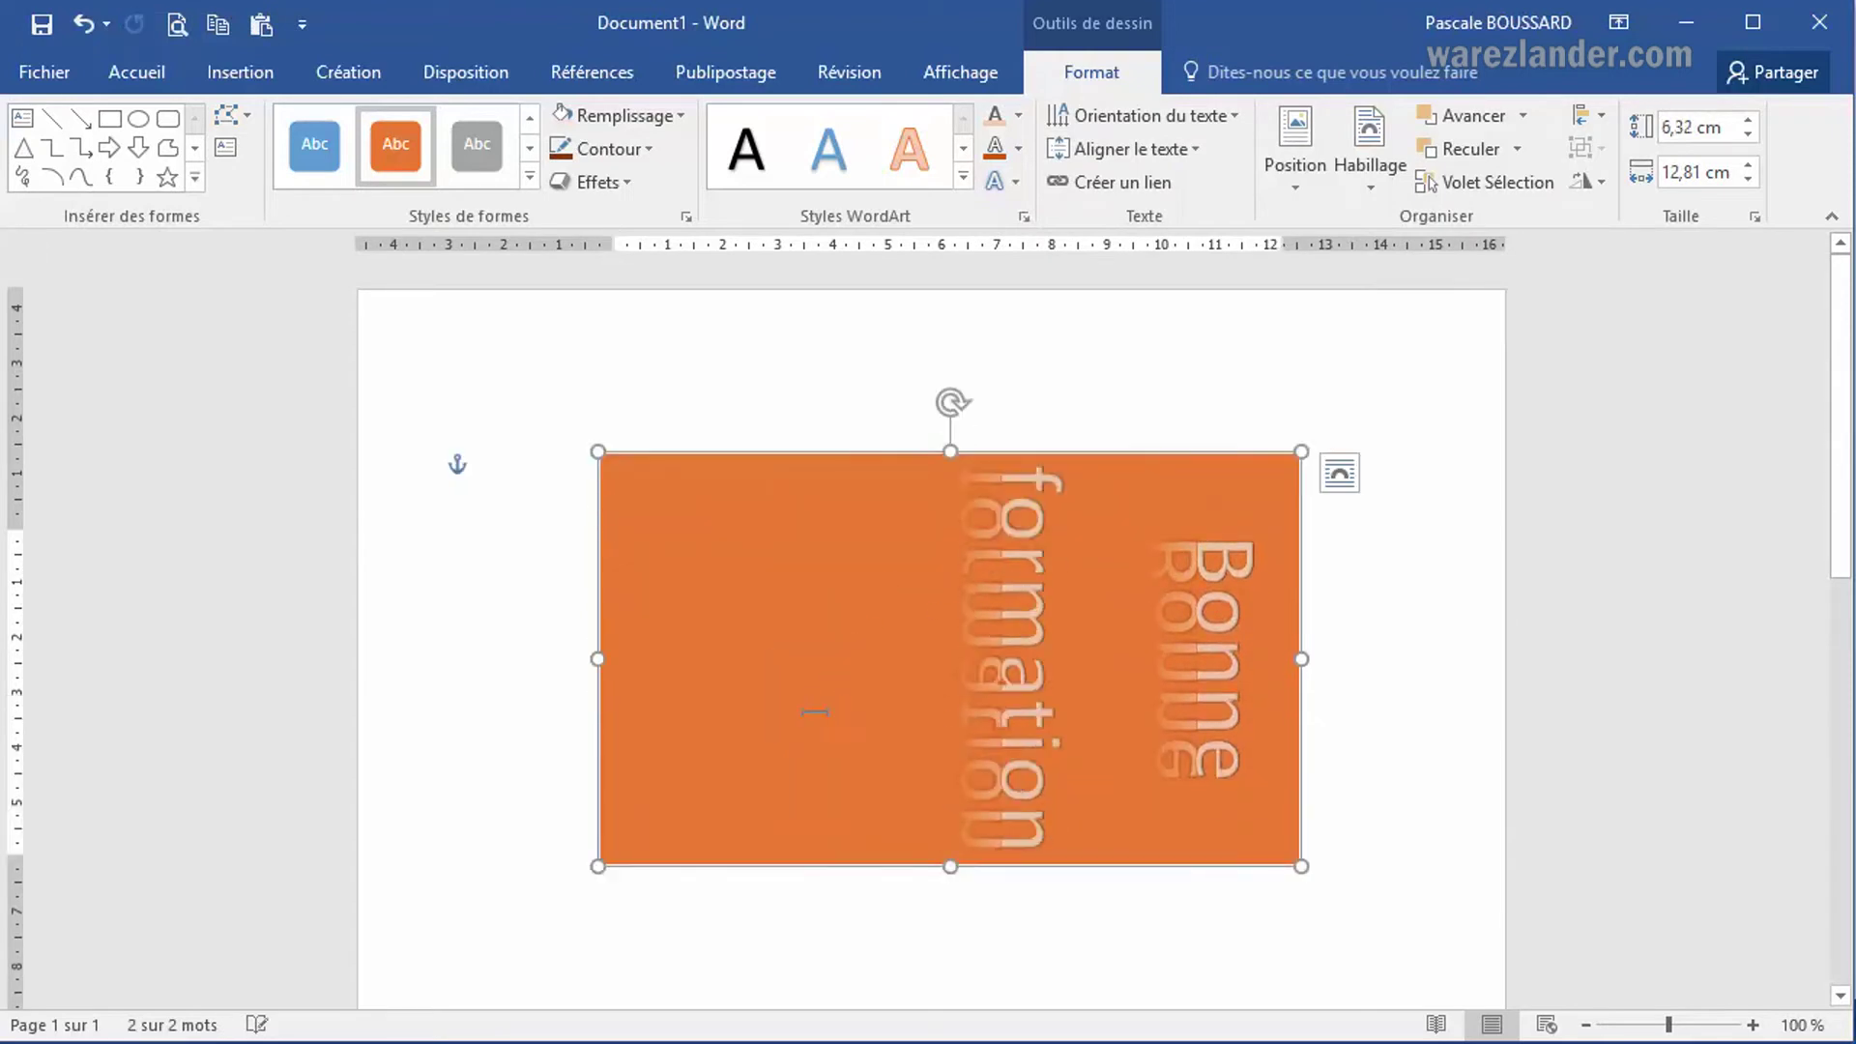
drag(809, 672, 1074, 598)
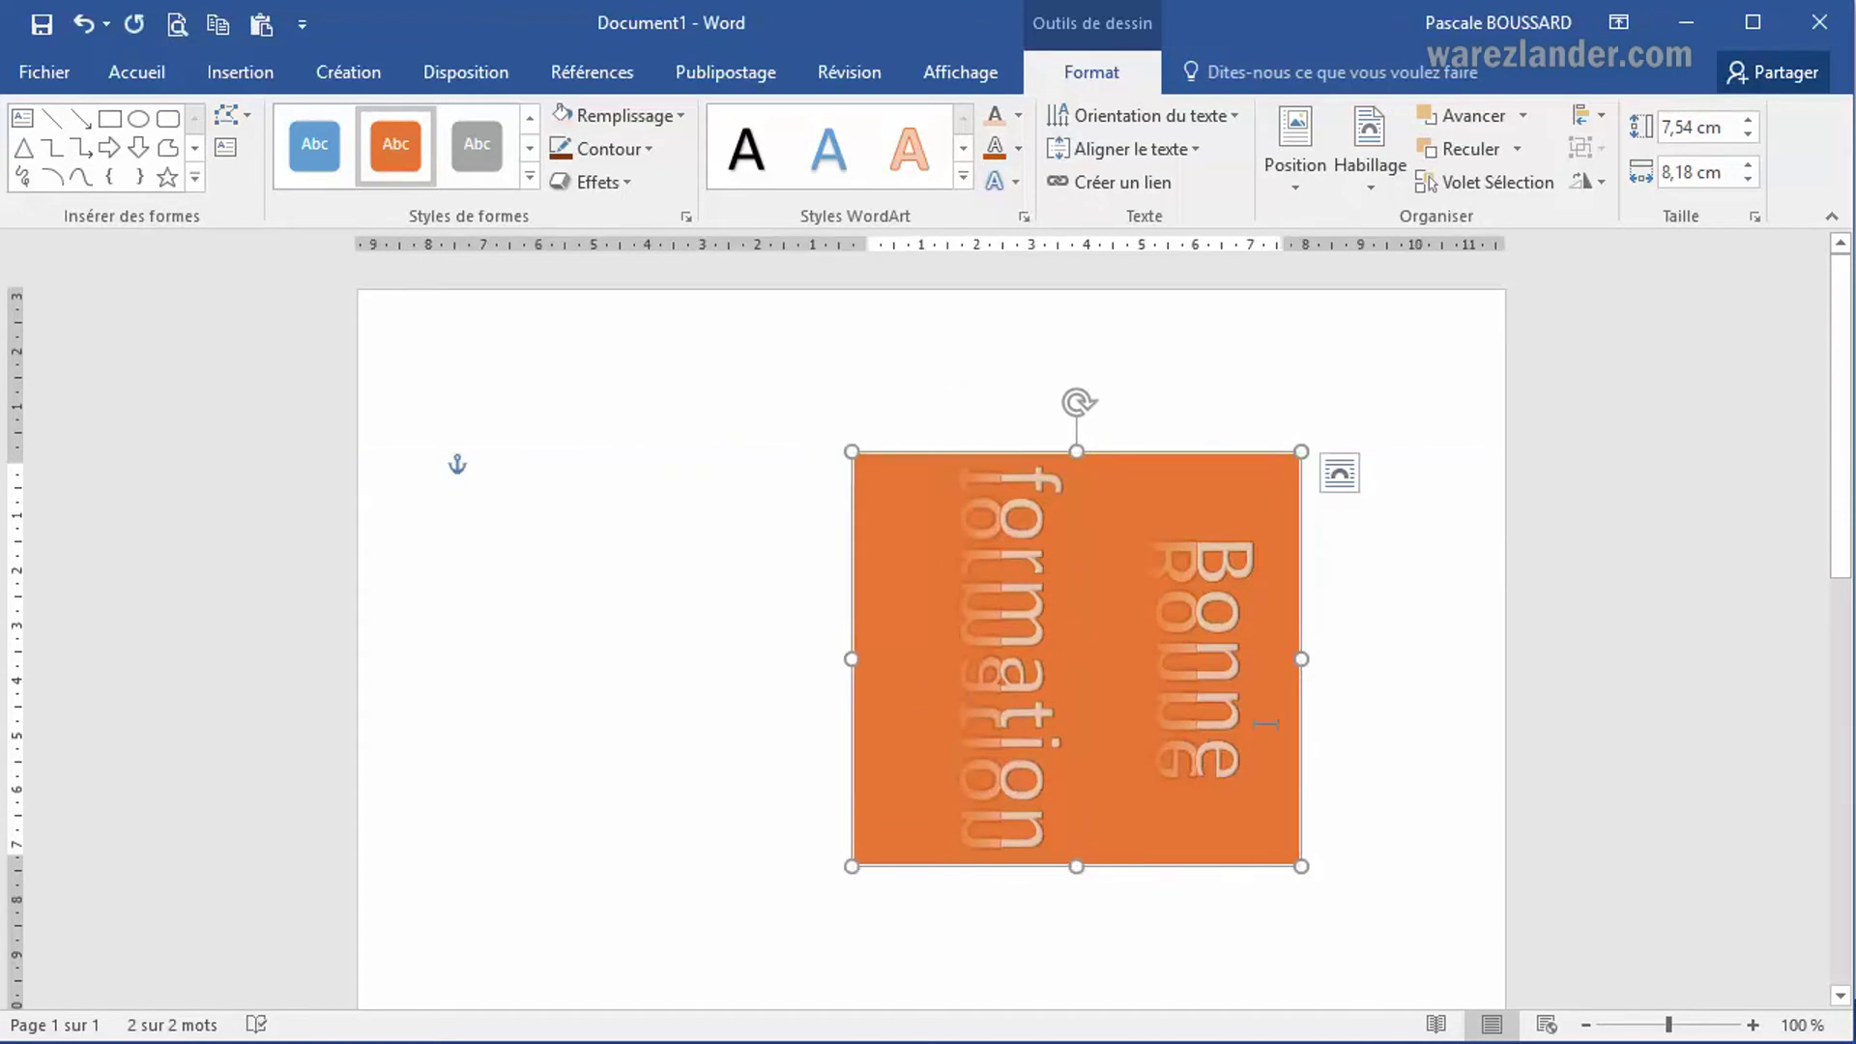
Step: Review the WordArt's text orientation options and keep the 90° orientation
click(1217, 118)
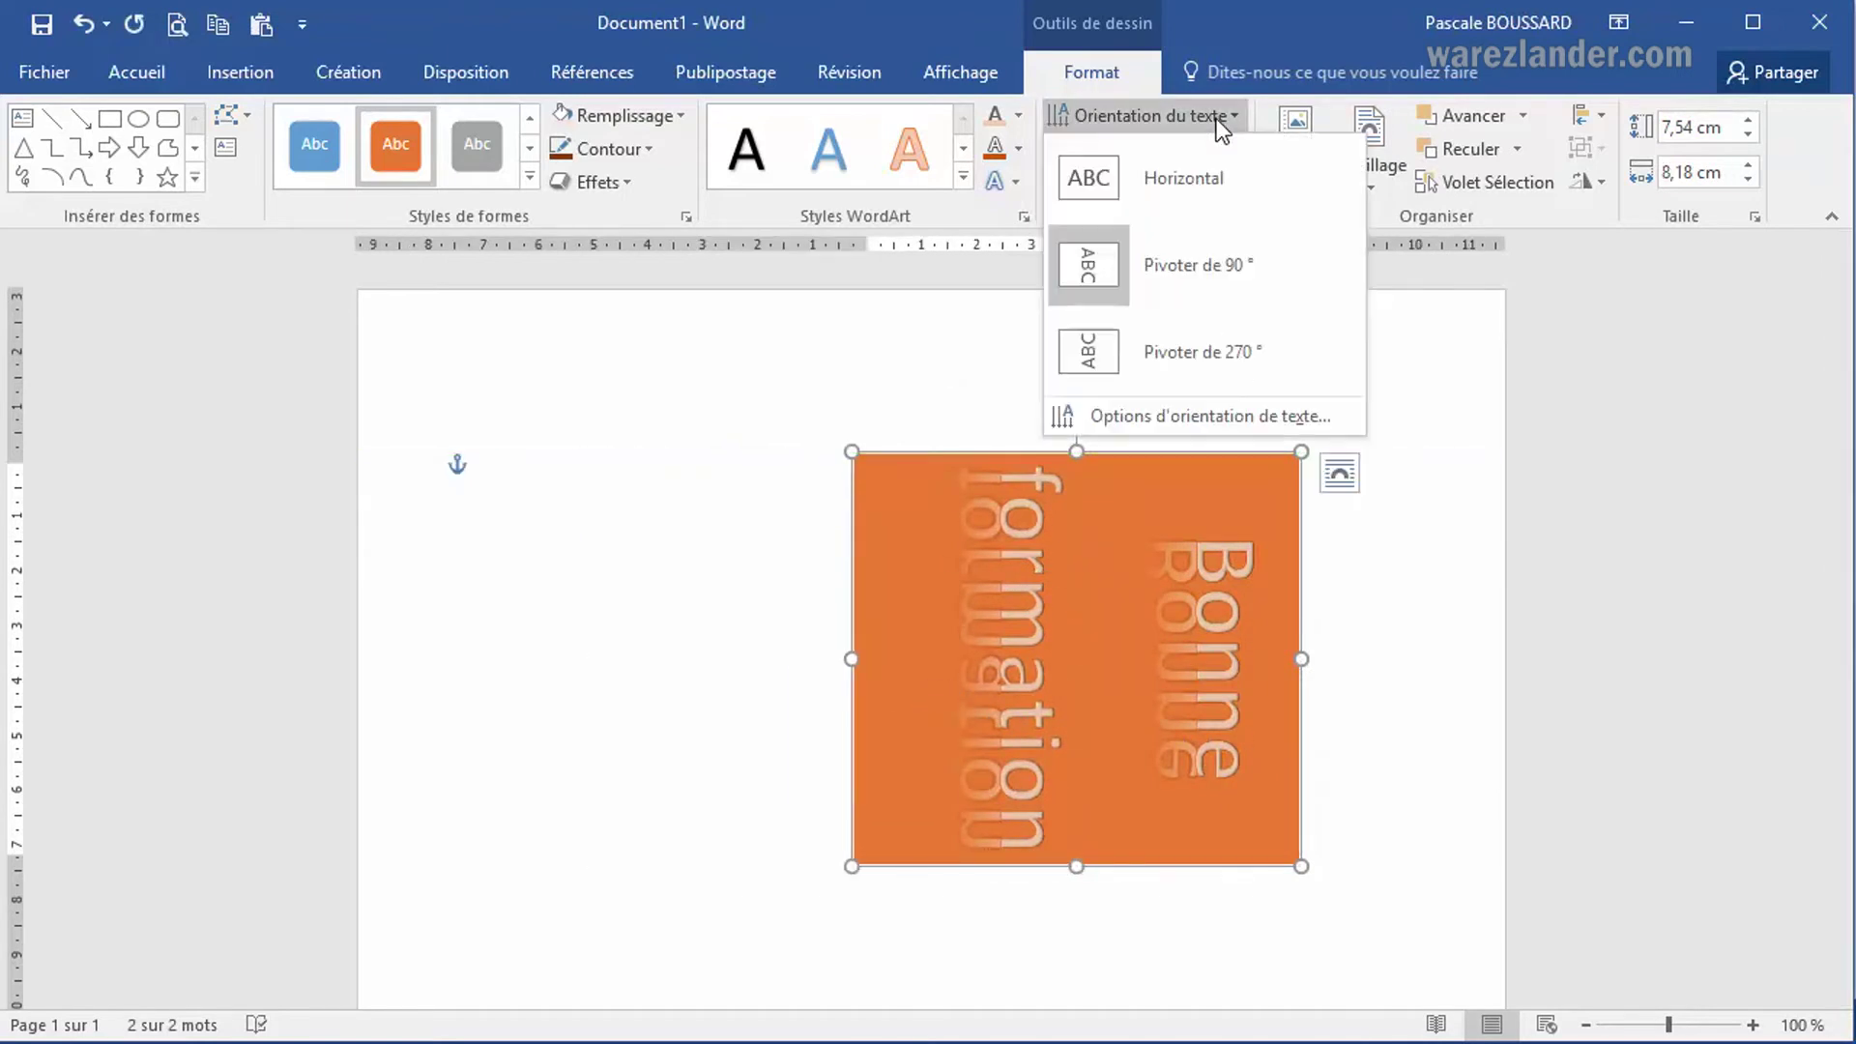
click(1204, 416)
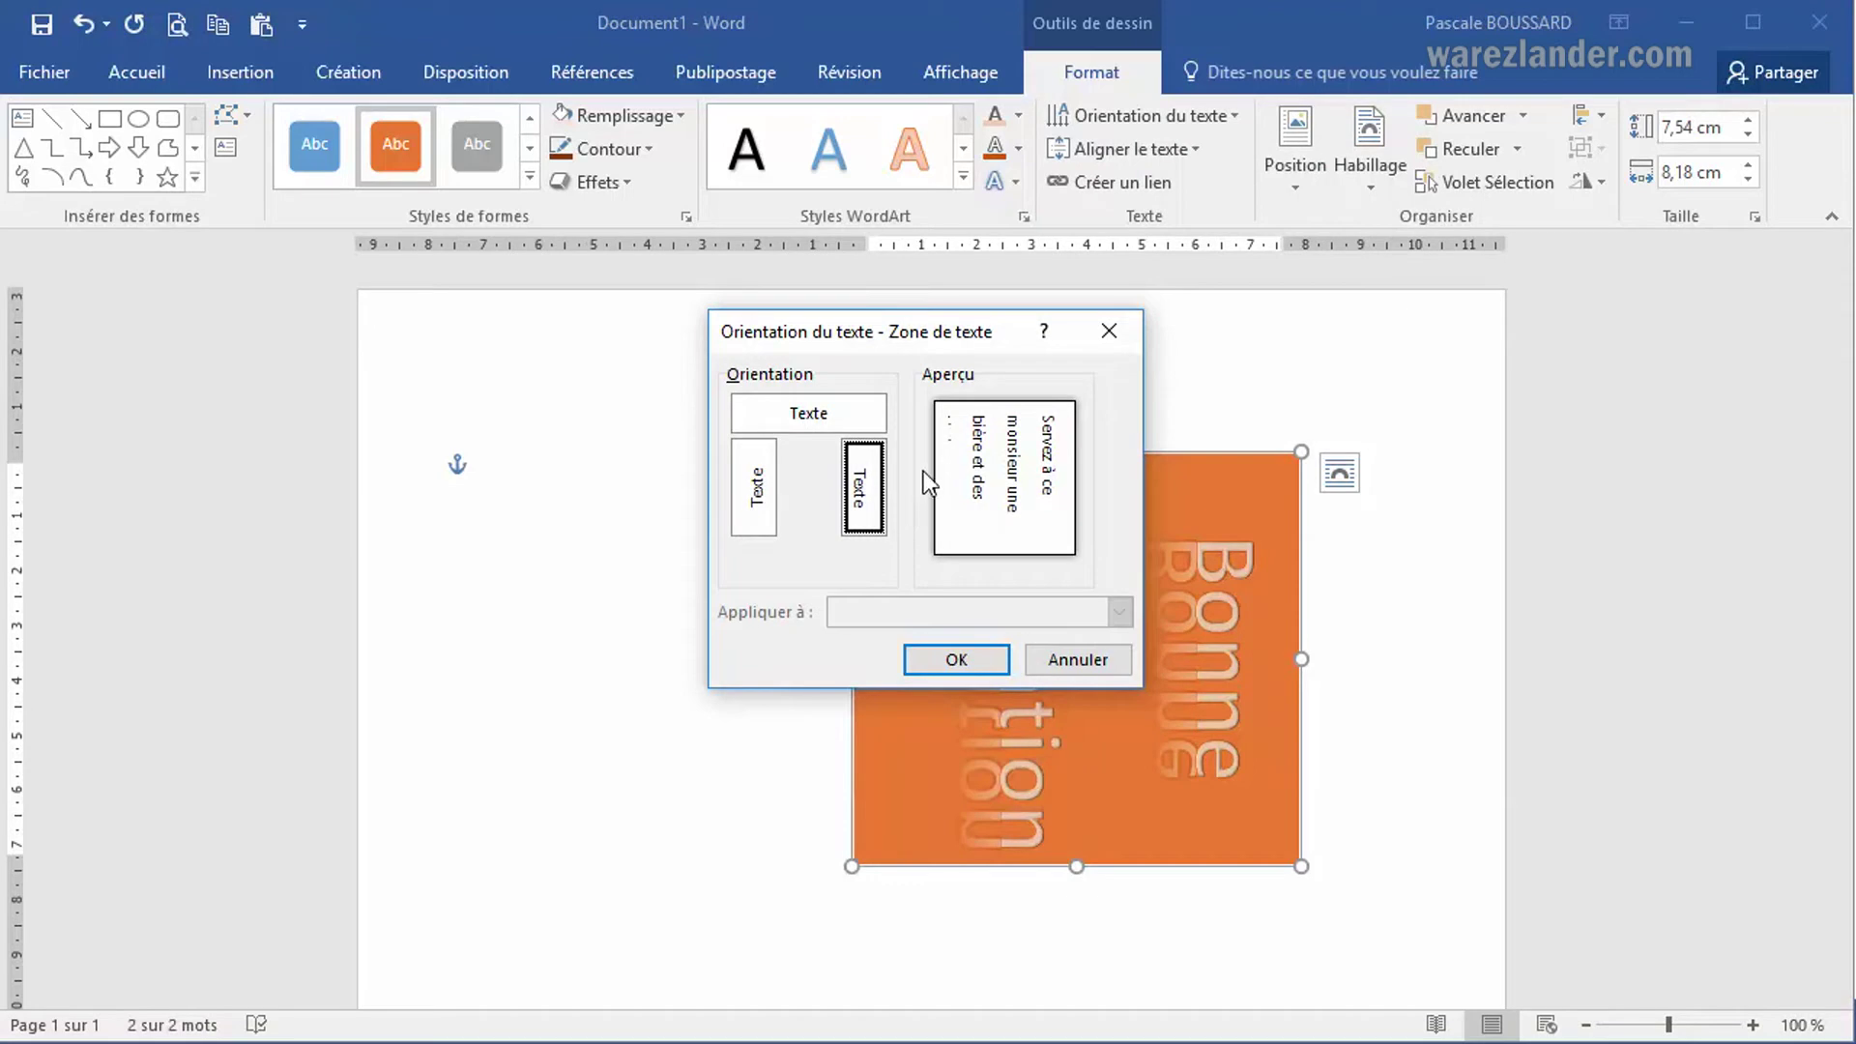
click(955, 660)
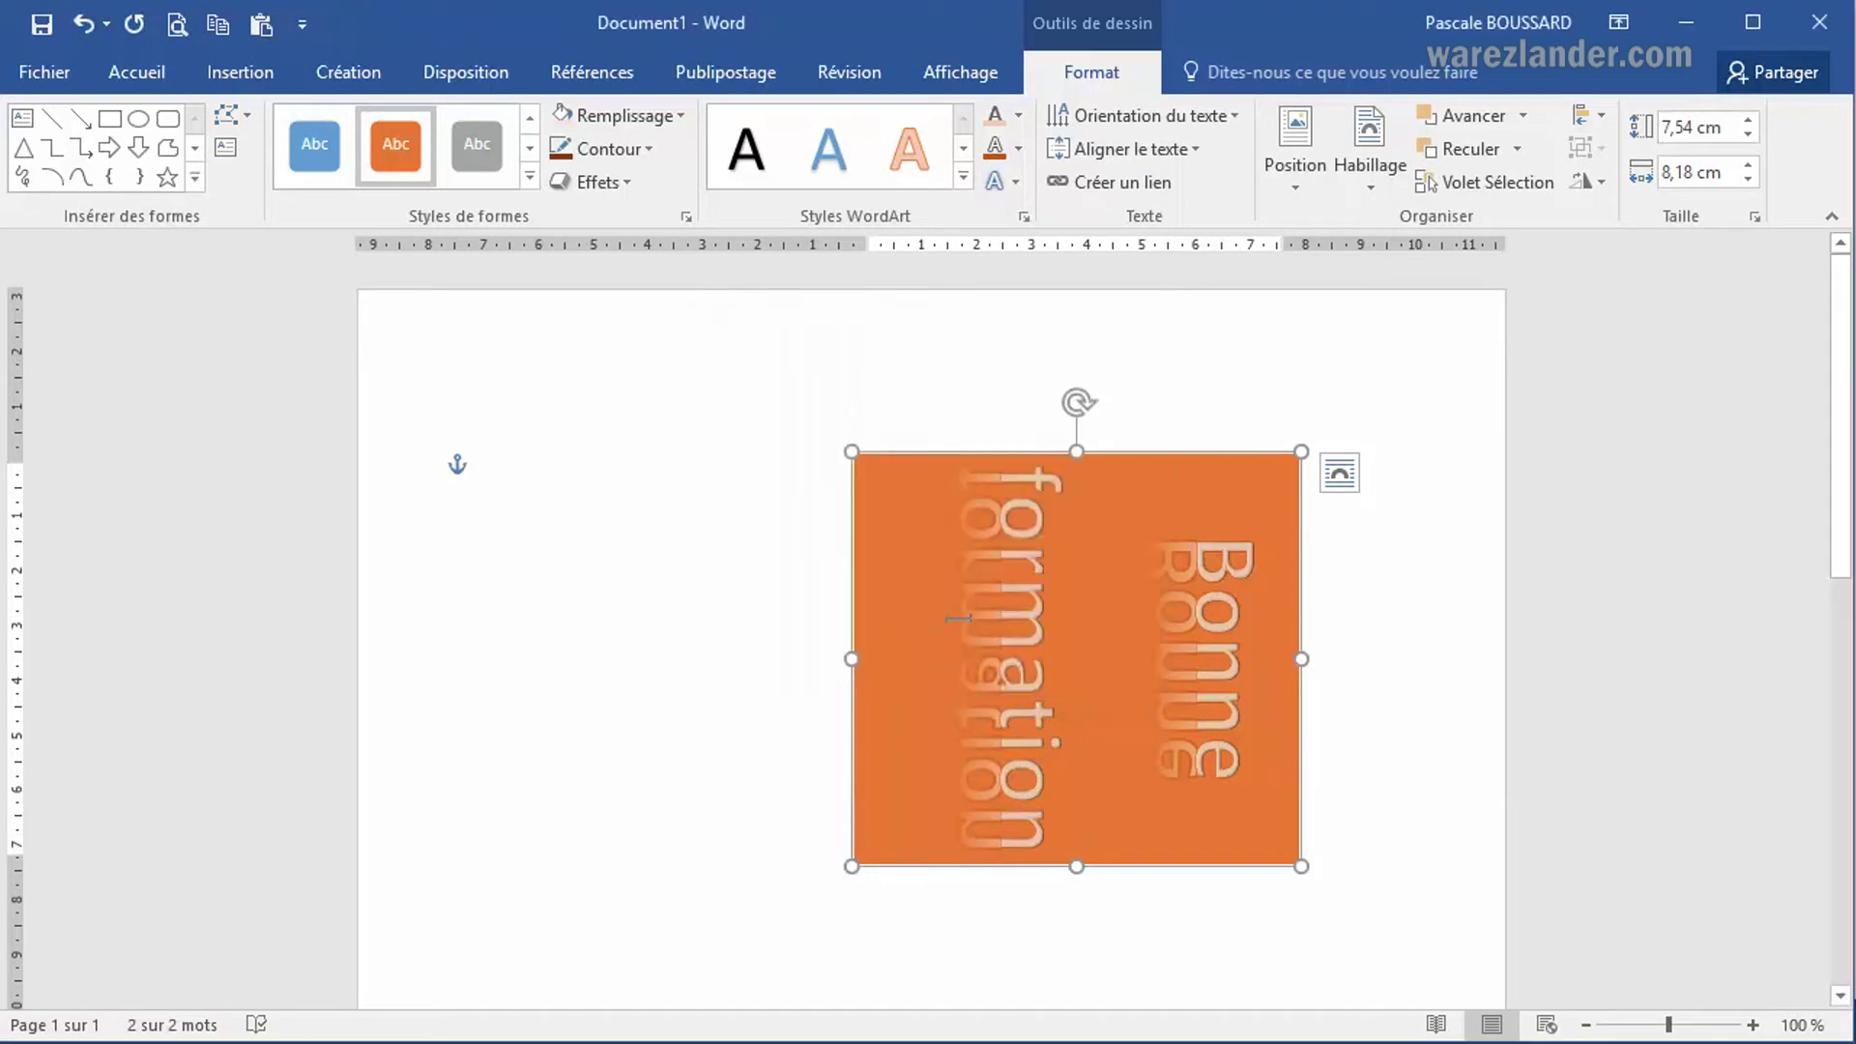
Step: Try the centred and left text alignments inside the WordArt frame and return it to right alignment
click(1181, 150)
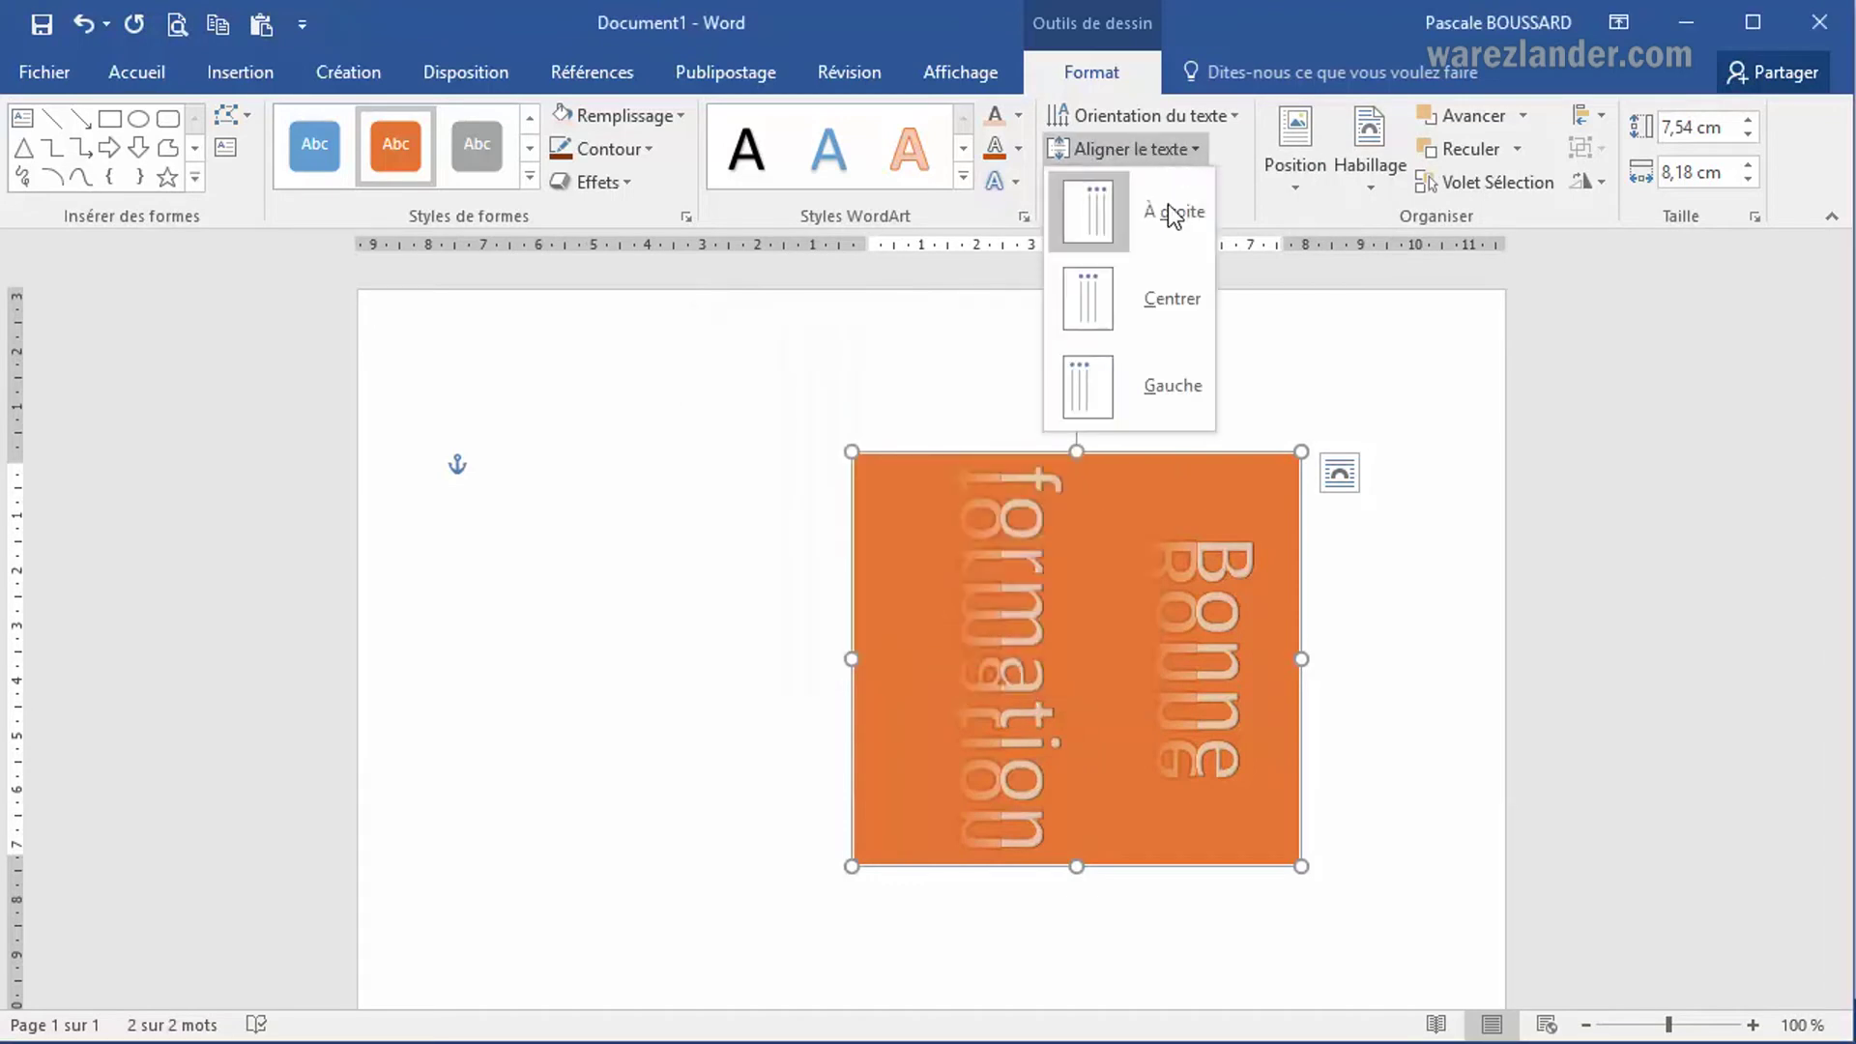
click(1163, 303)
click(1176, 153)
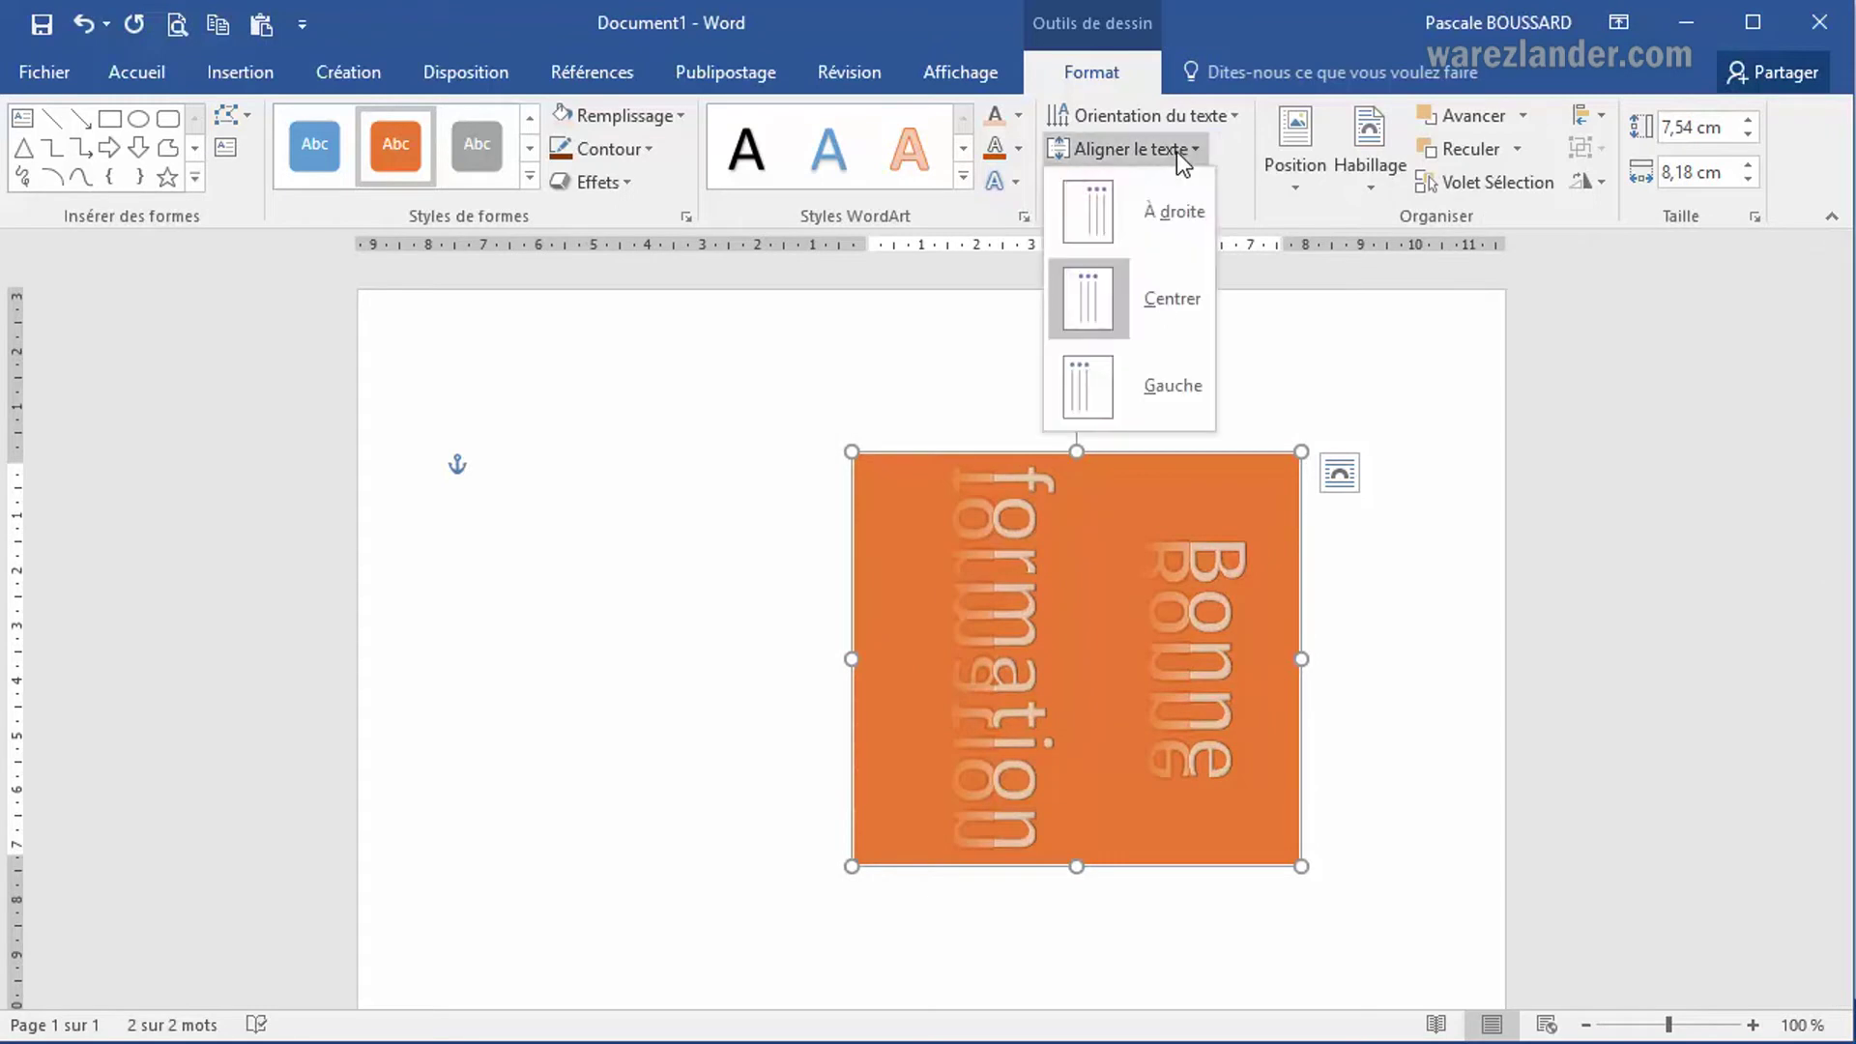
click(1158, 392)
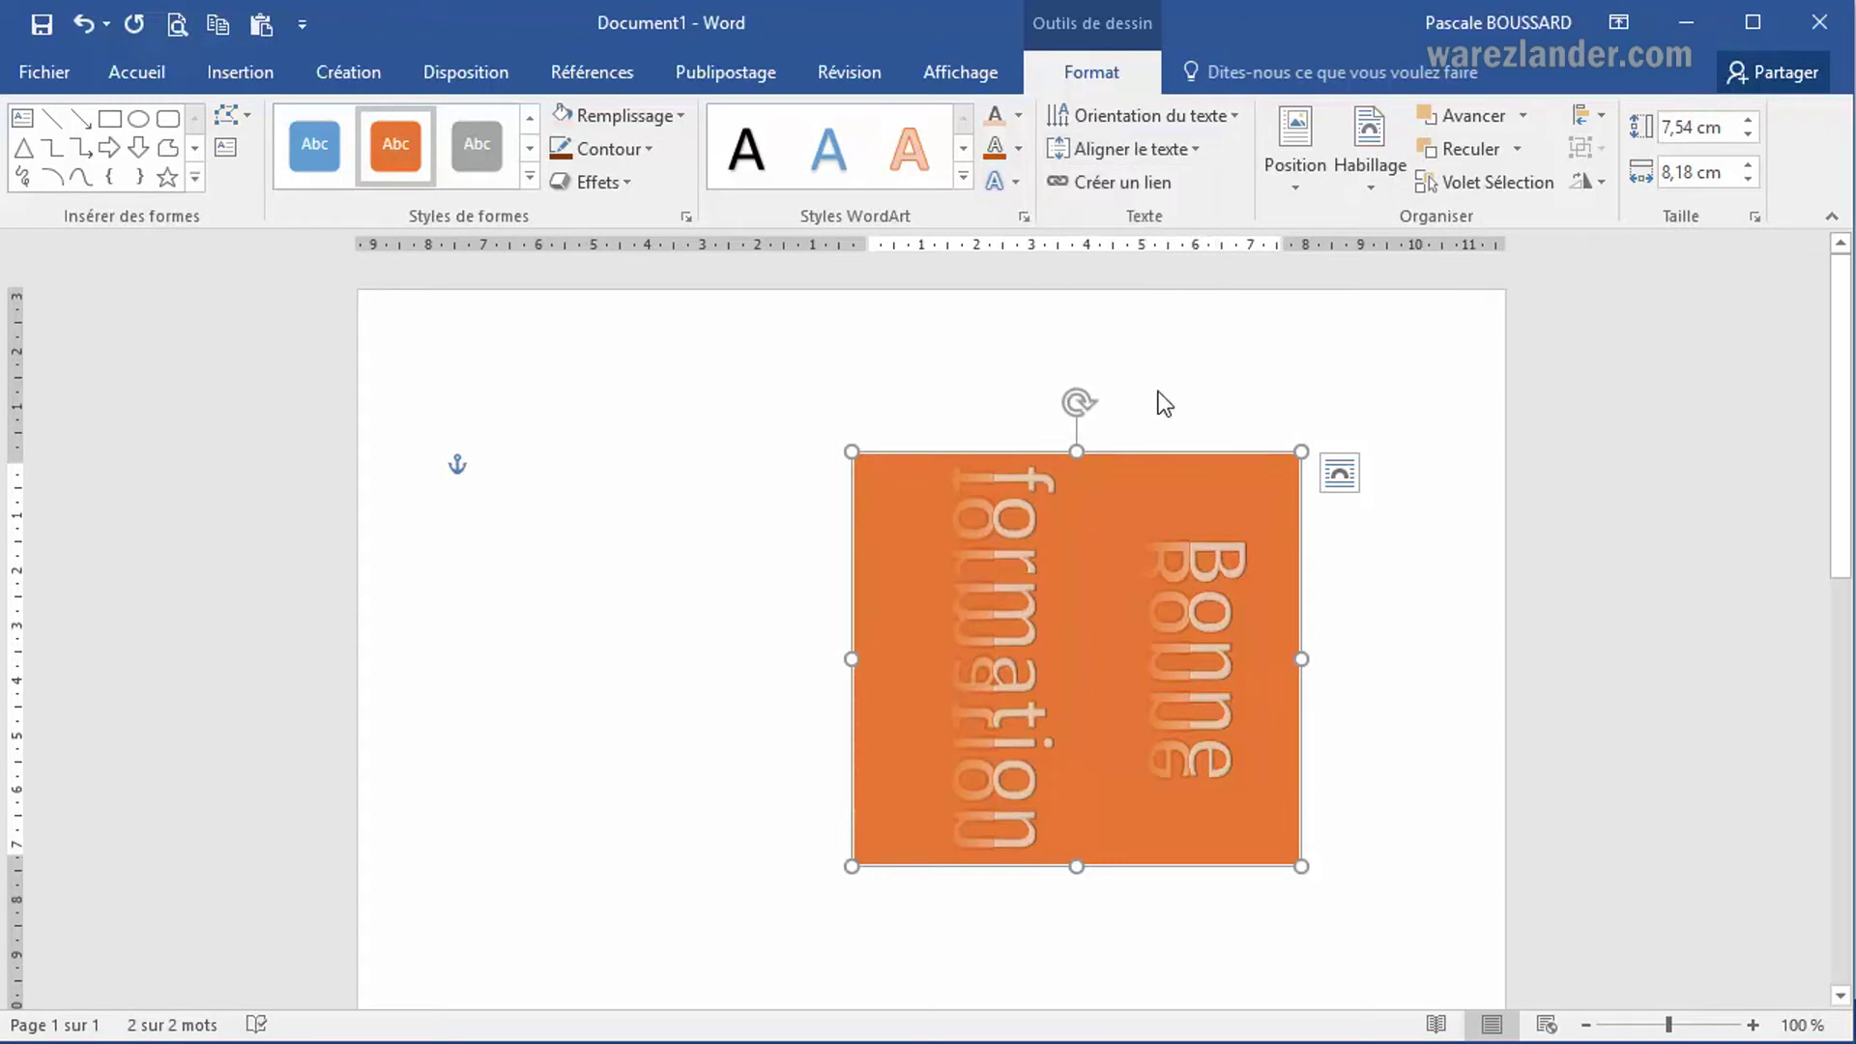
click(1177, 152)
click(1170, 201)
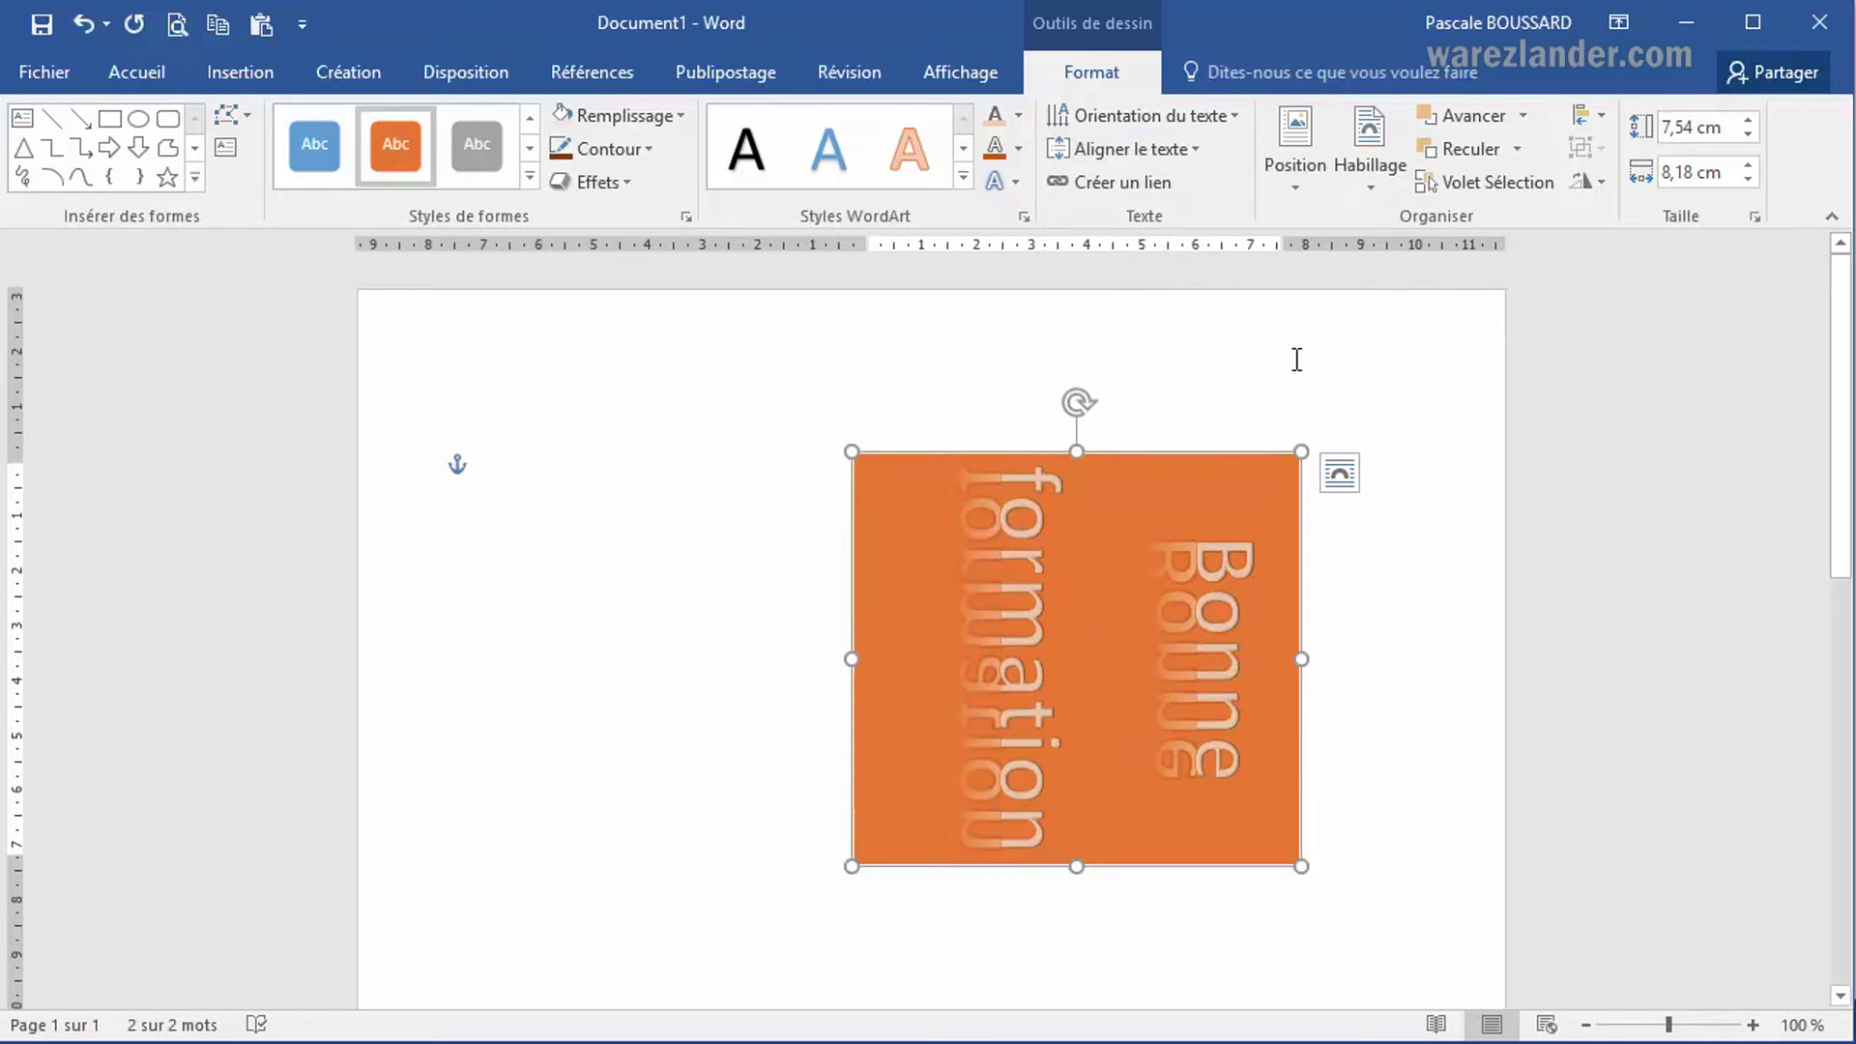
Step: Position the WordArt at the top left of the page with text wrapping, and look over the available wrapping styles
click(1295, 184)
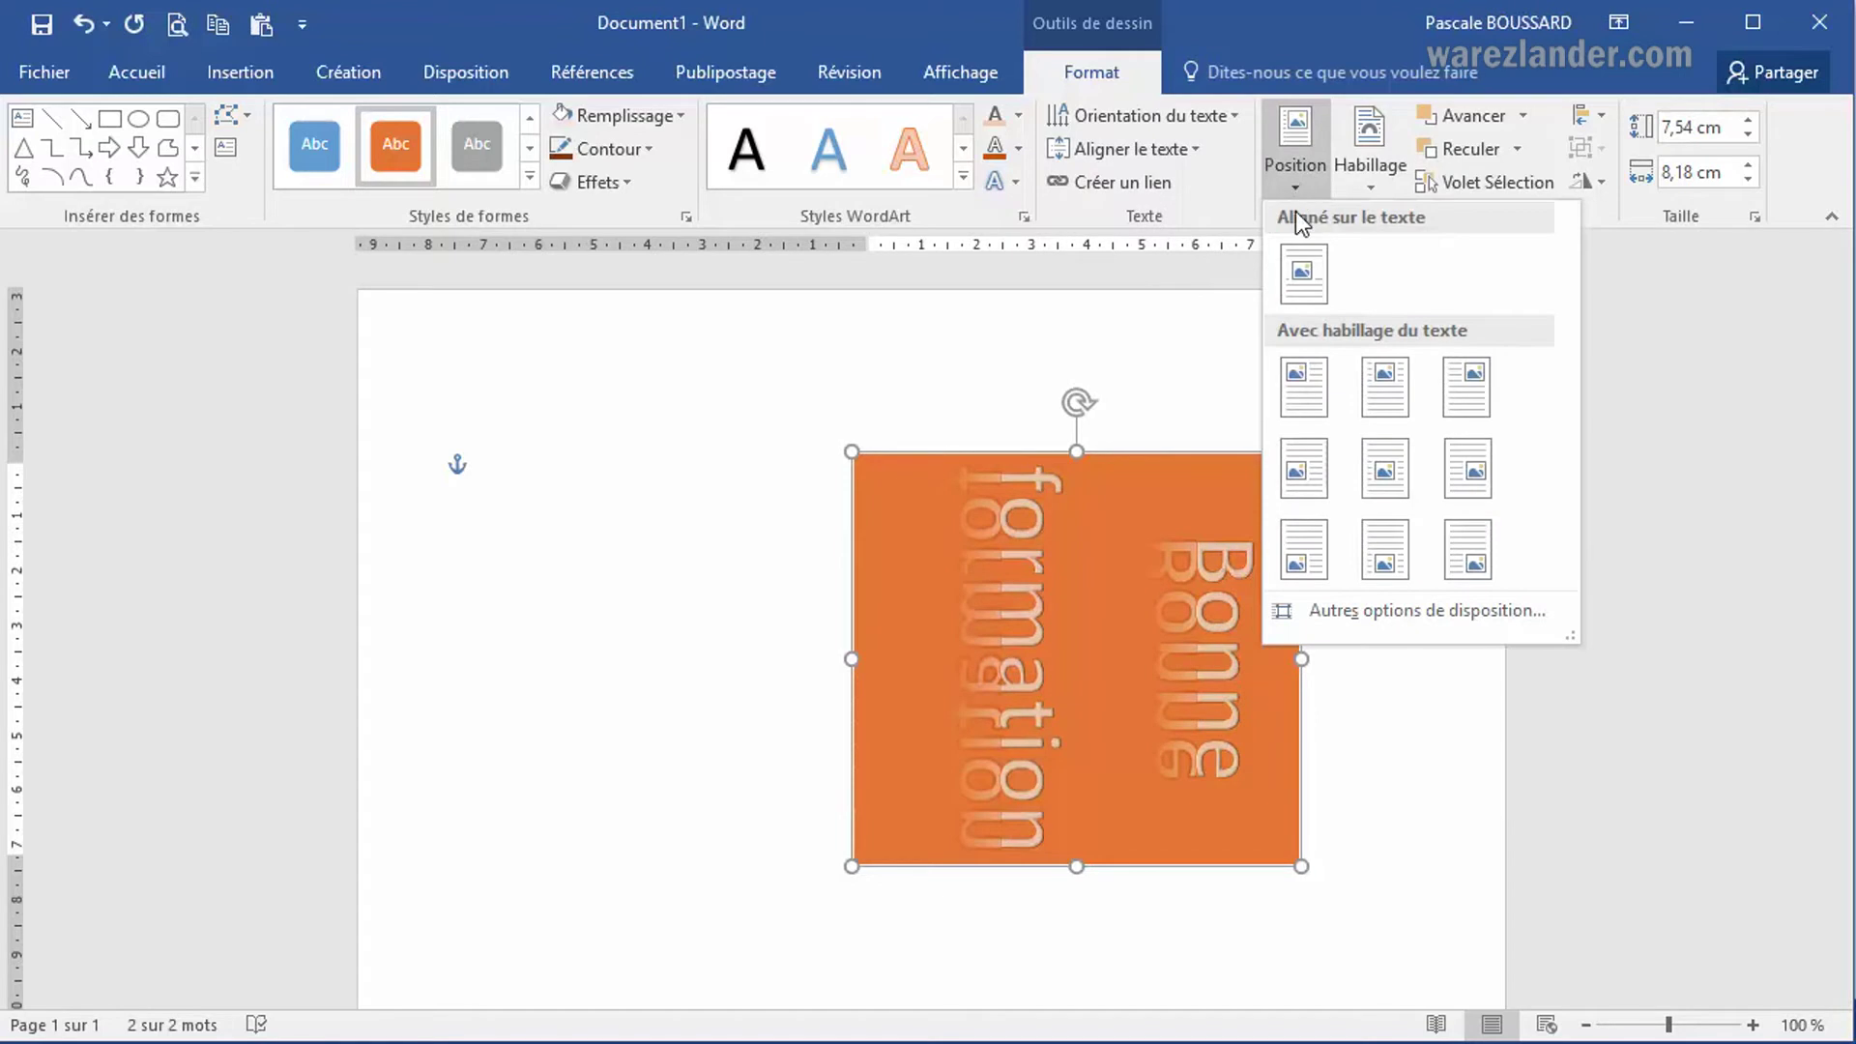
click(1312, 387)
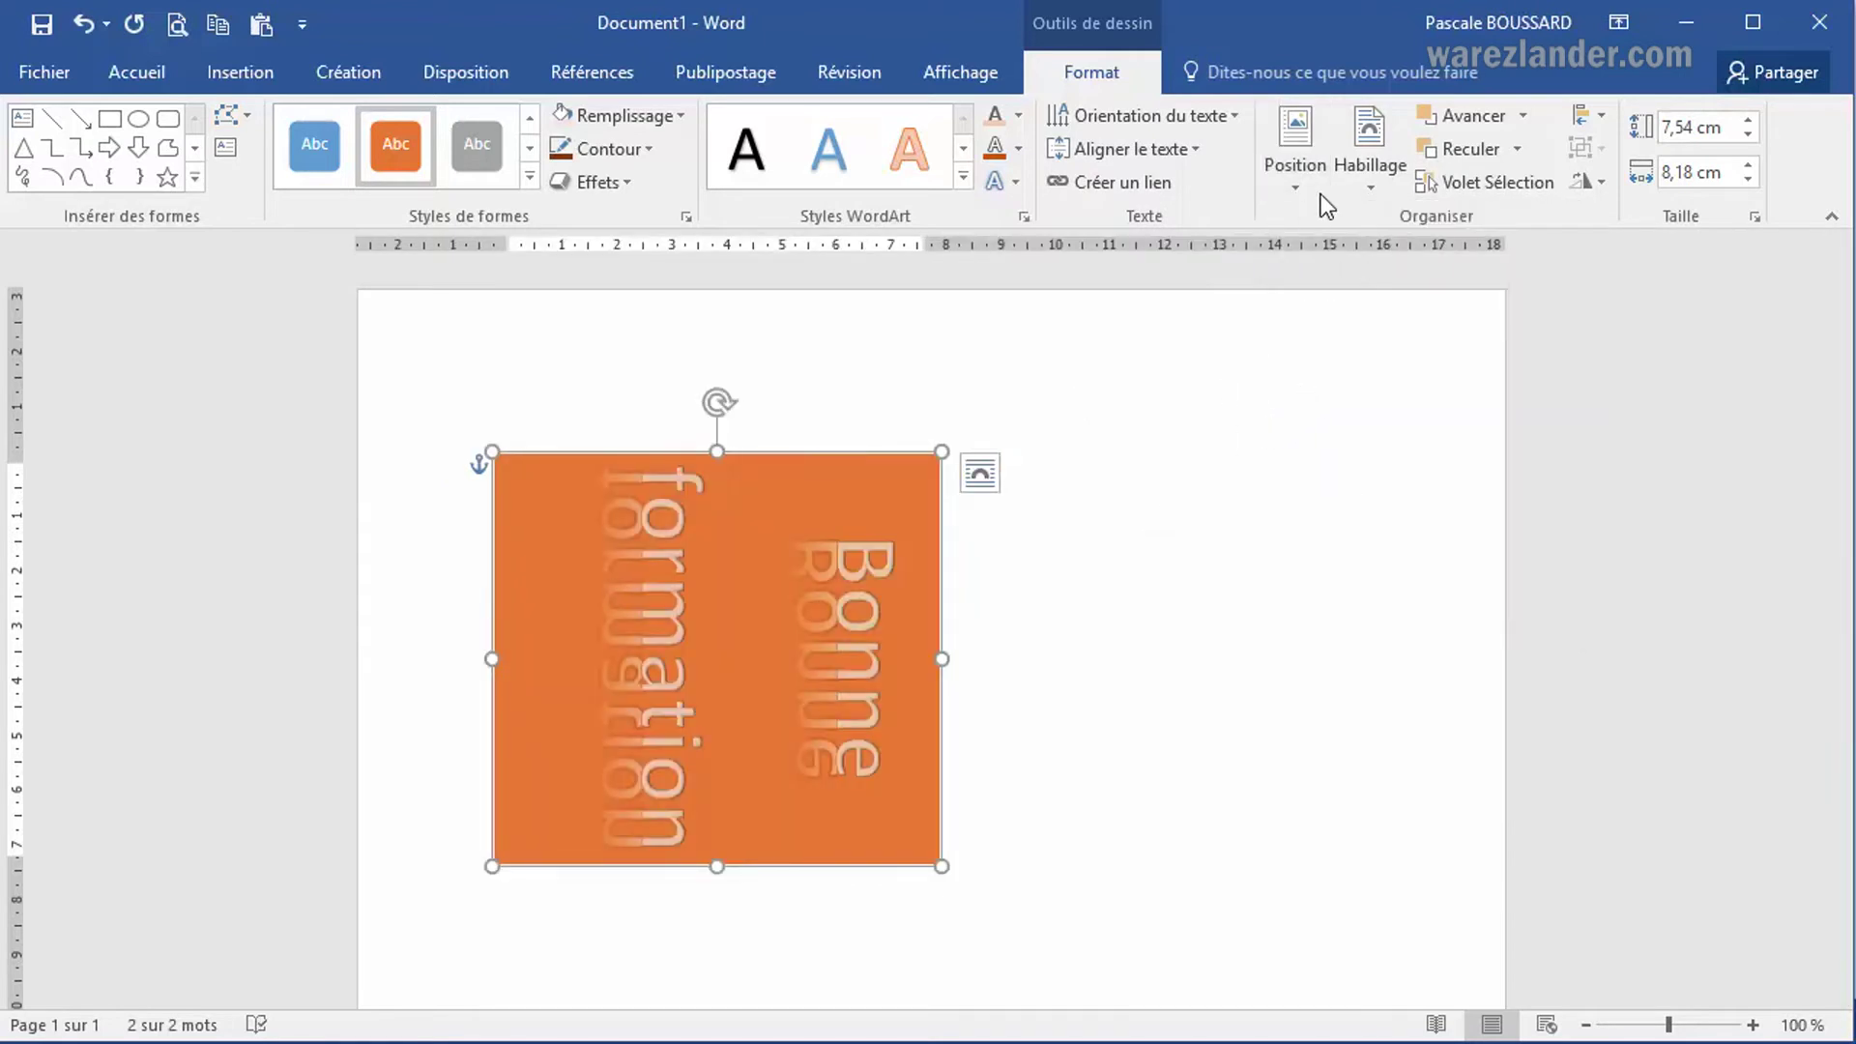
click(1370, 191)
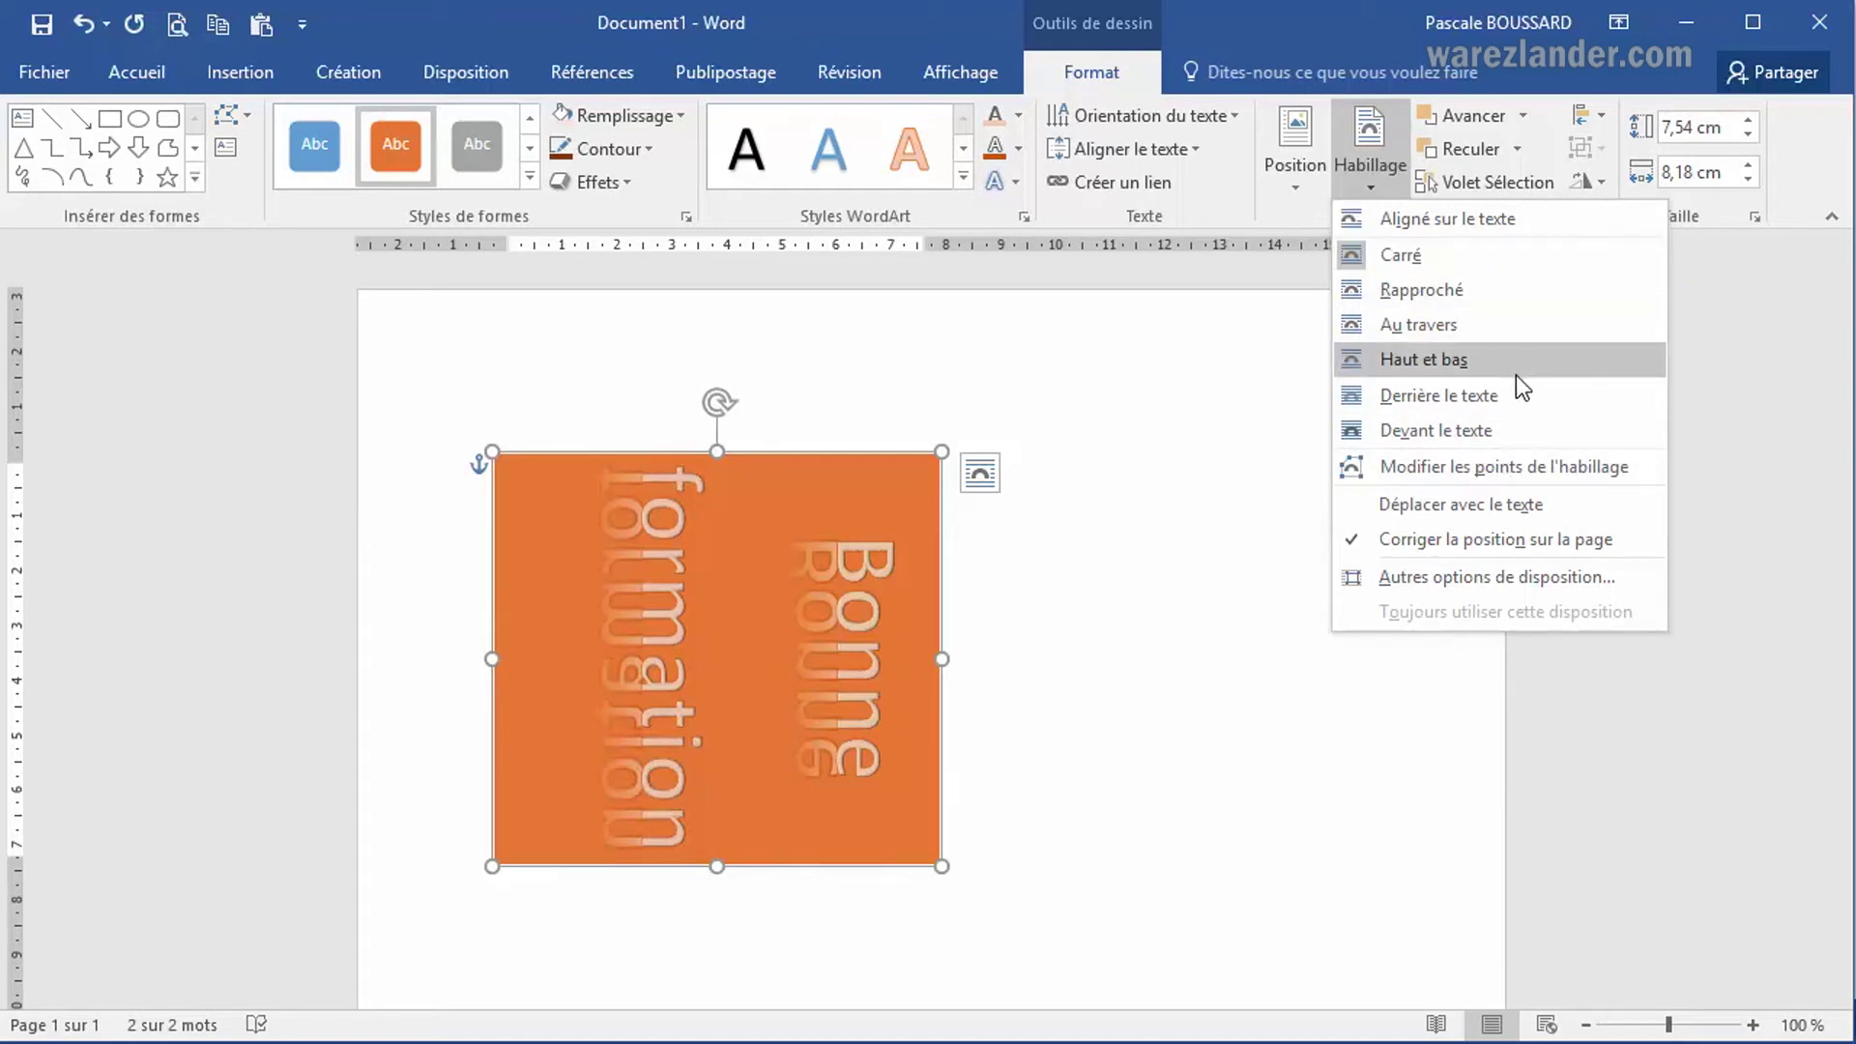
click(1069, 553)
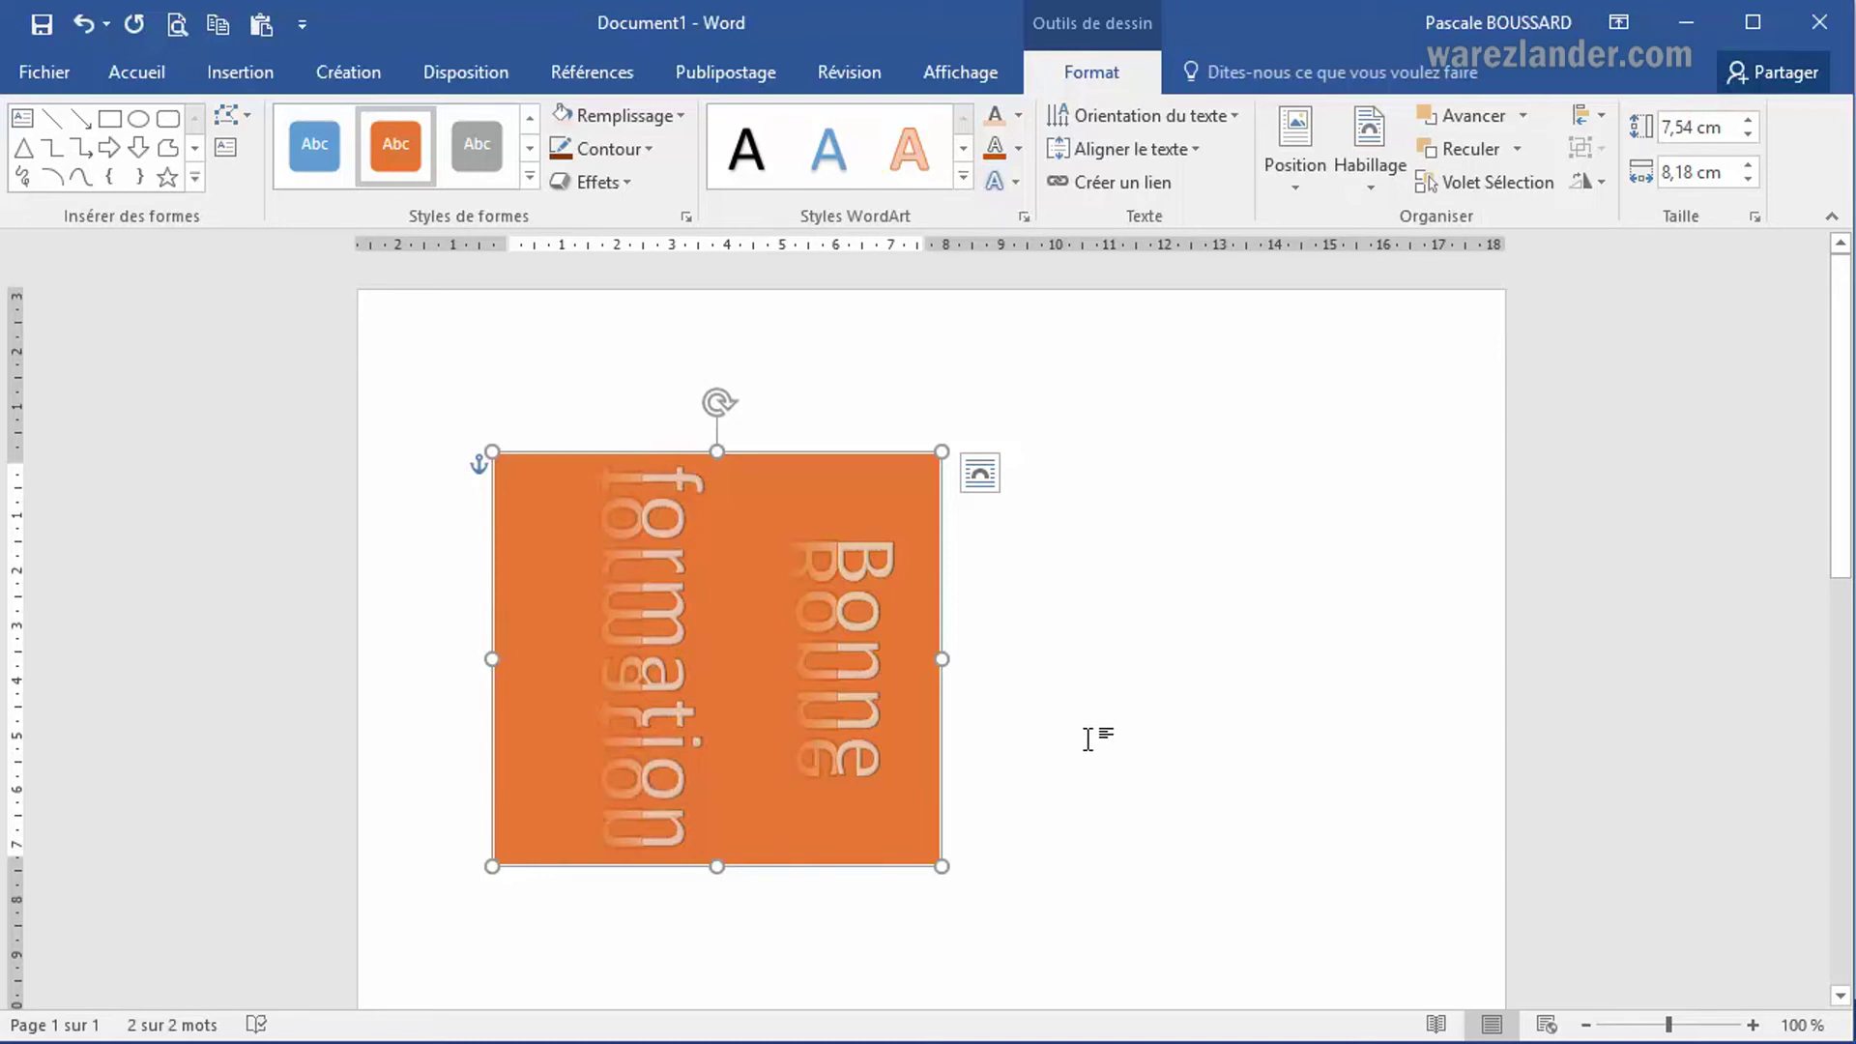
Step: Edit the WordArt's wrap points, moving the upper-right point outward and down and the lower-left point outward and up, and deselect the object
click(1379, 176)
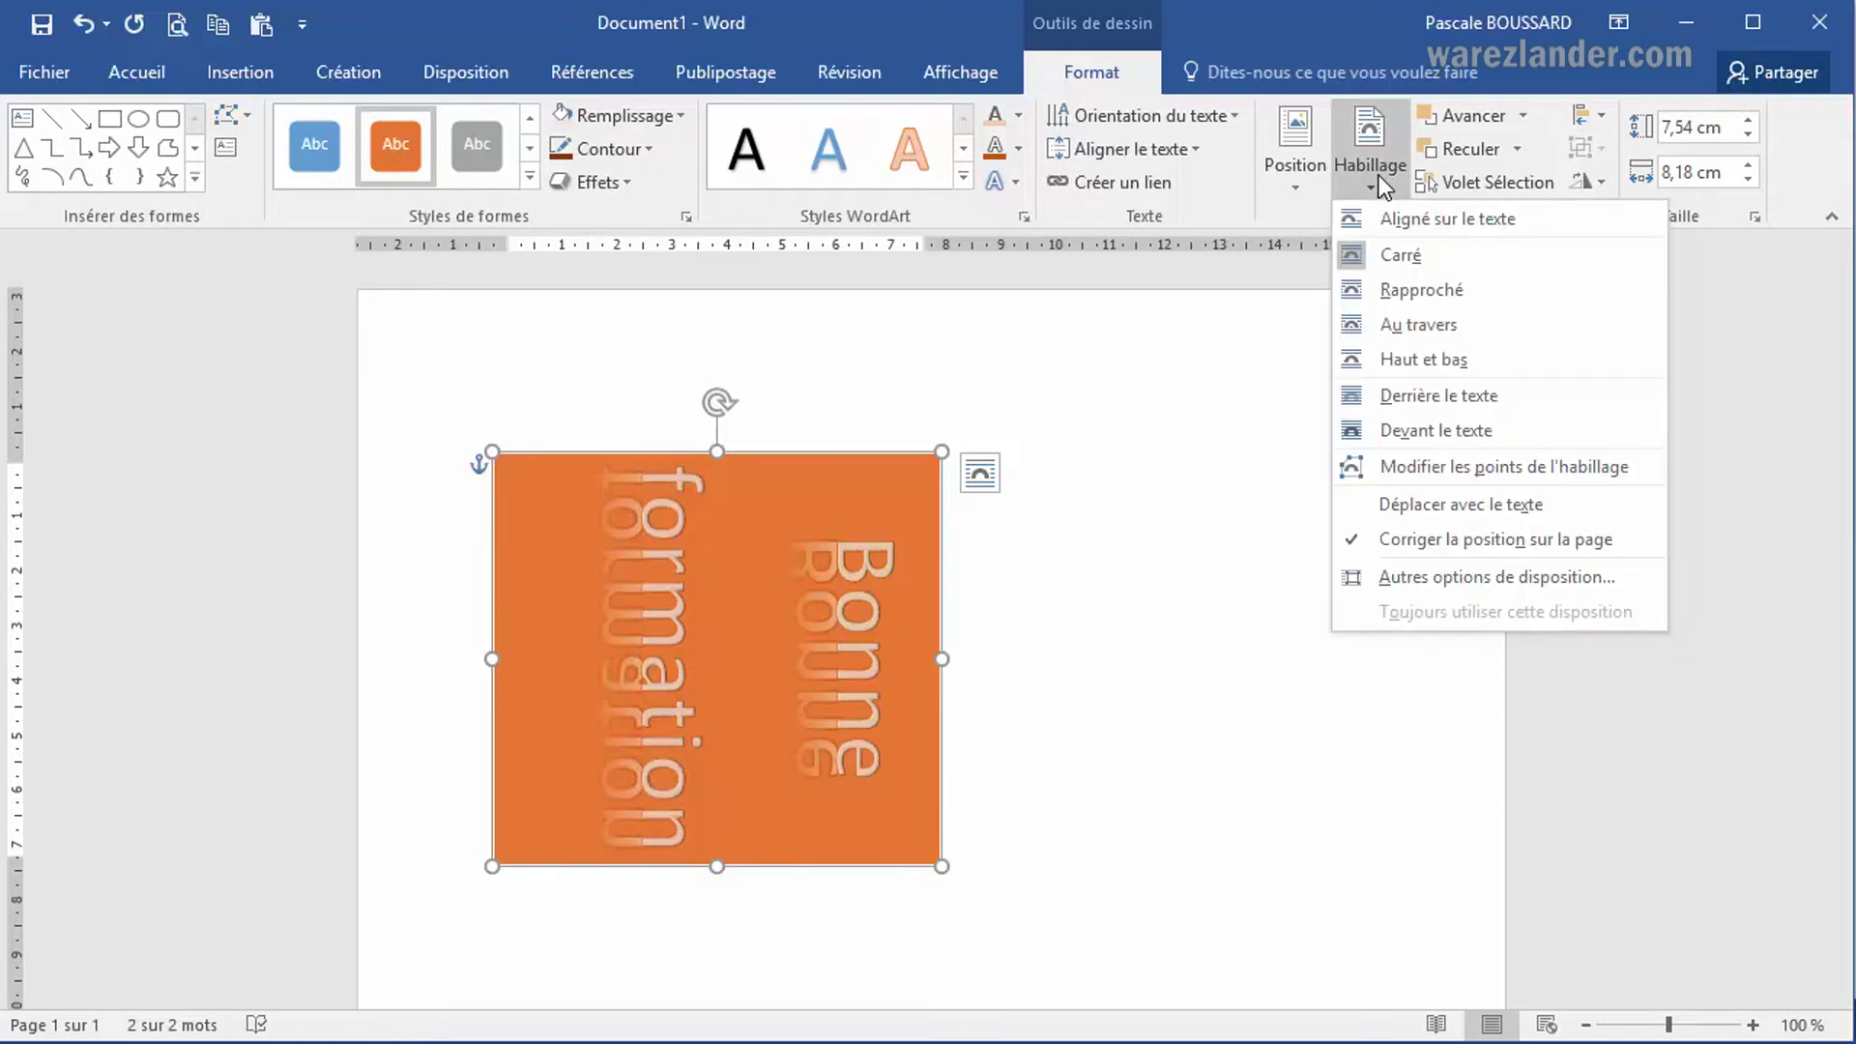
click(1430, 481)
drag(941, 454, 1136, 642)
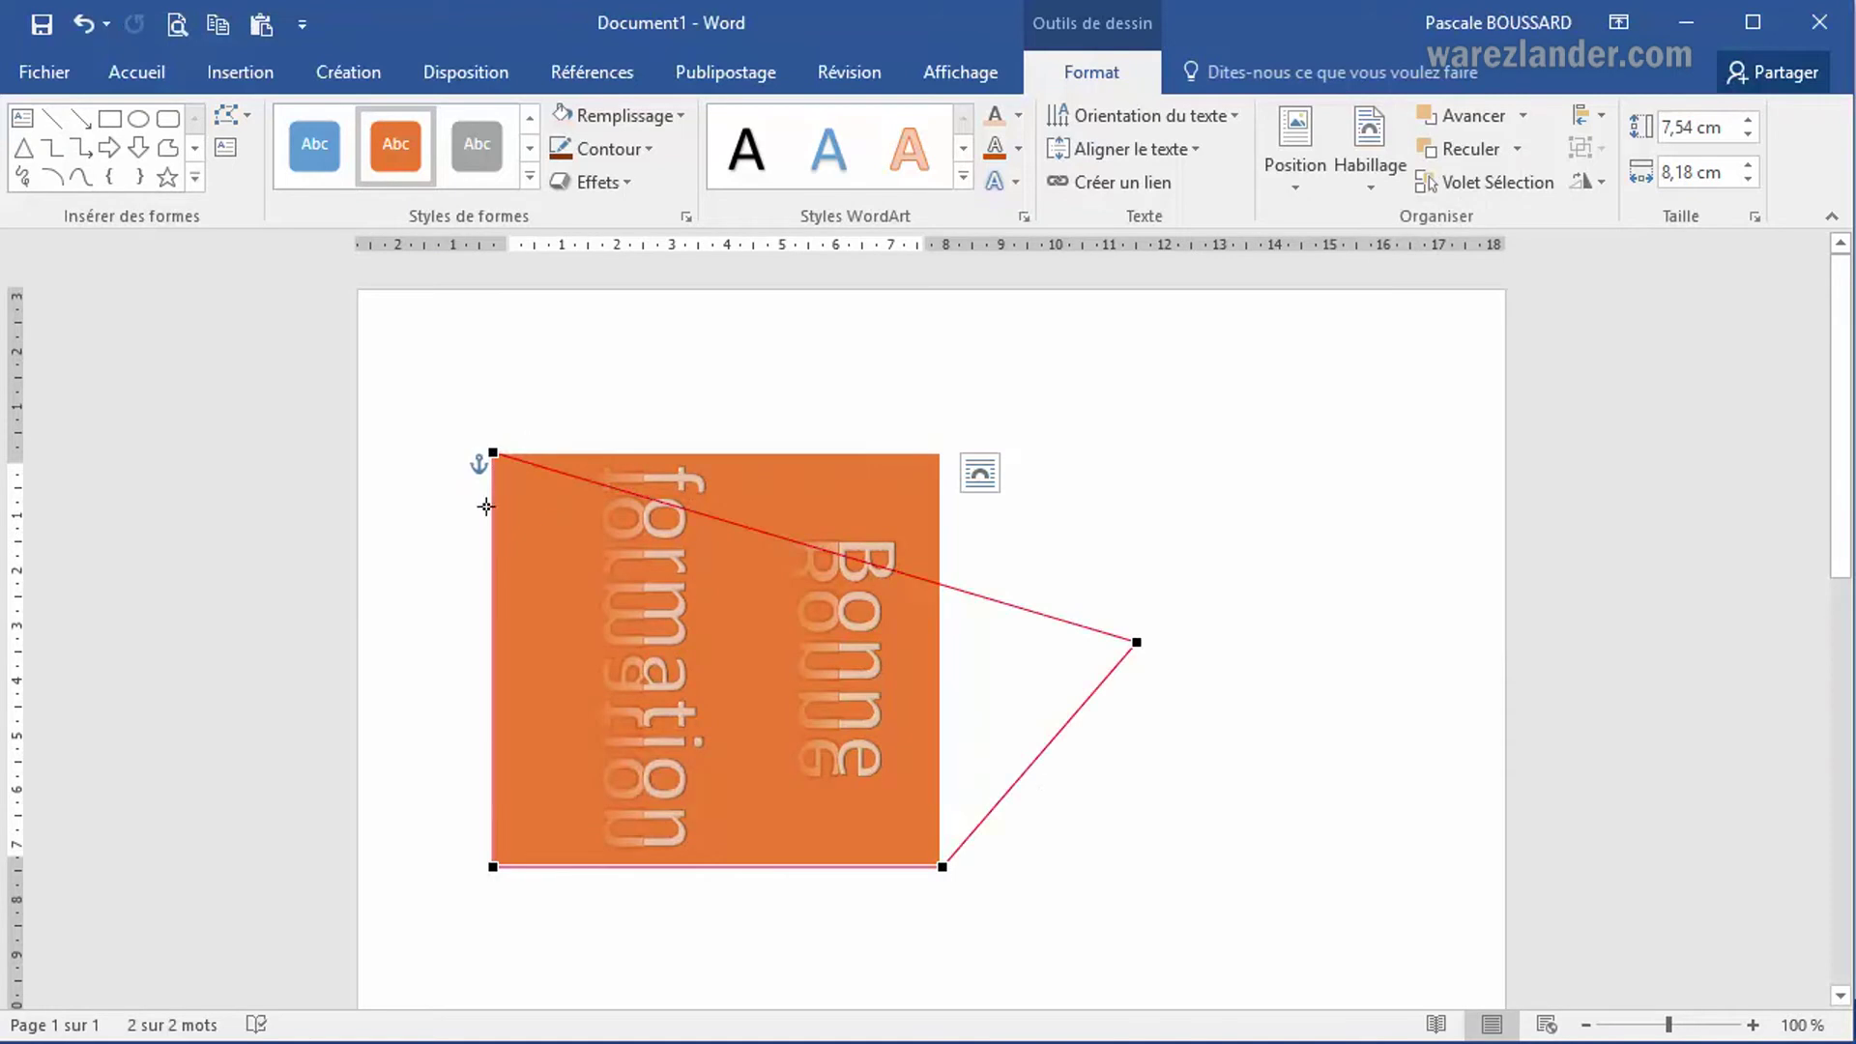
drag(493, 867, 417, 669)
click(1259, 762)
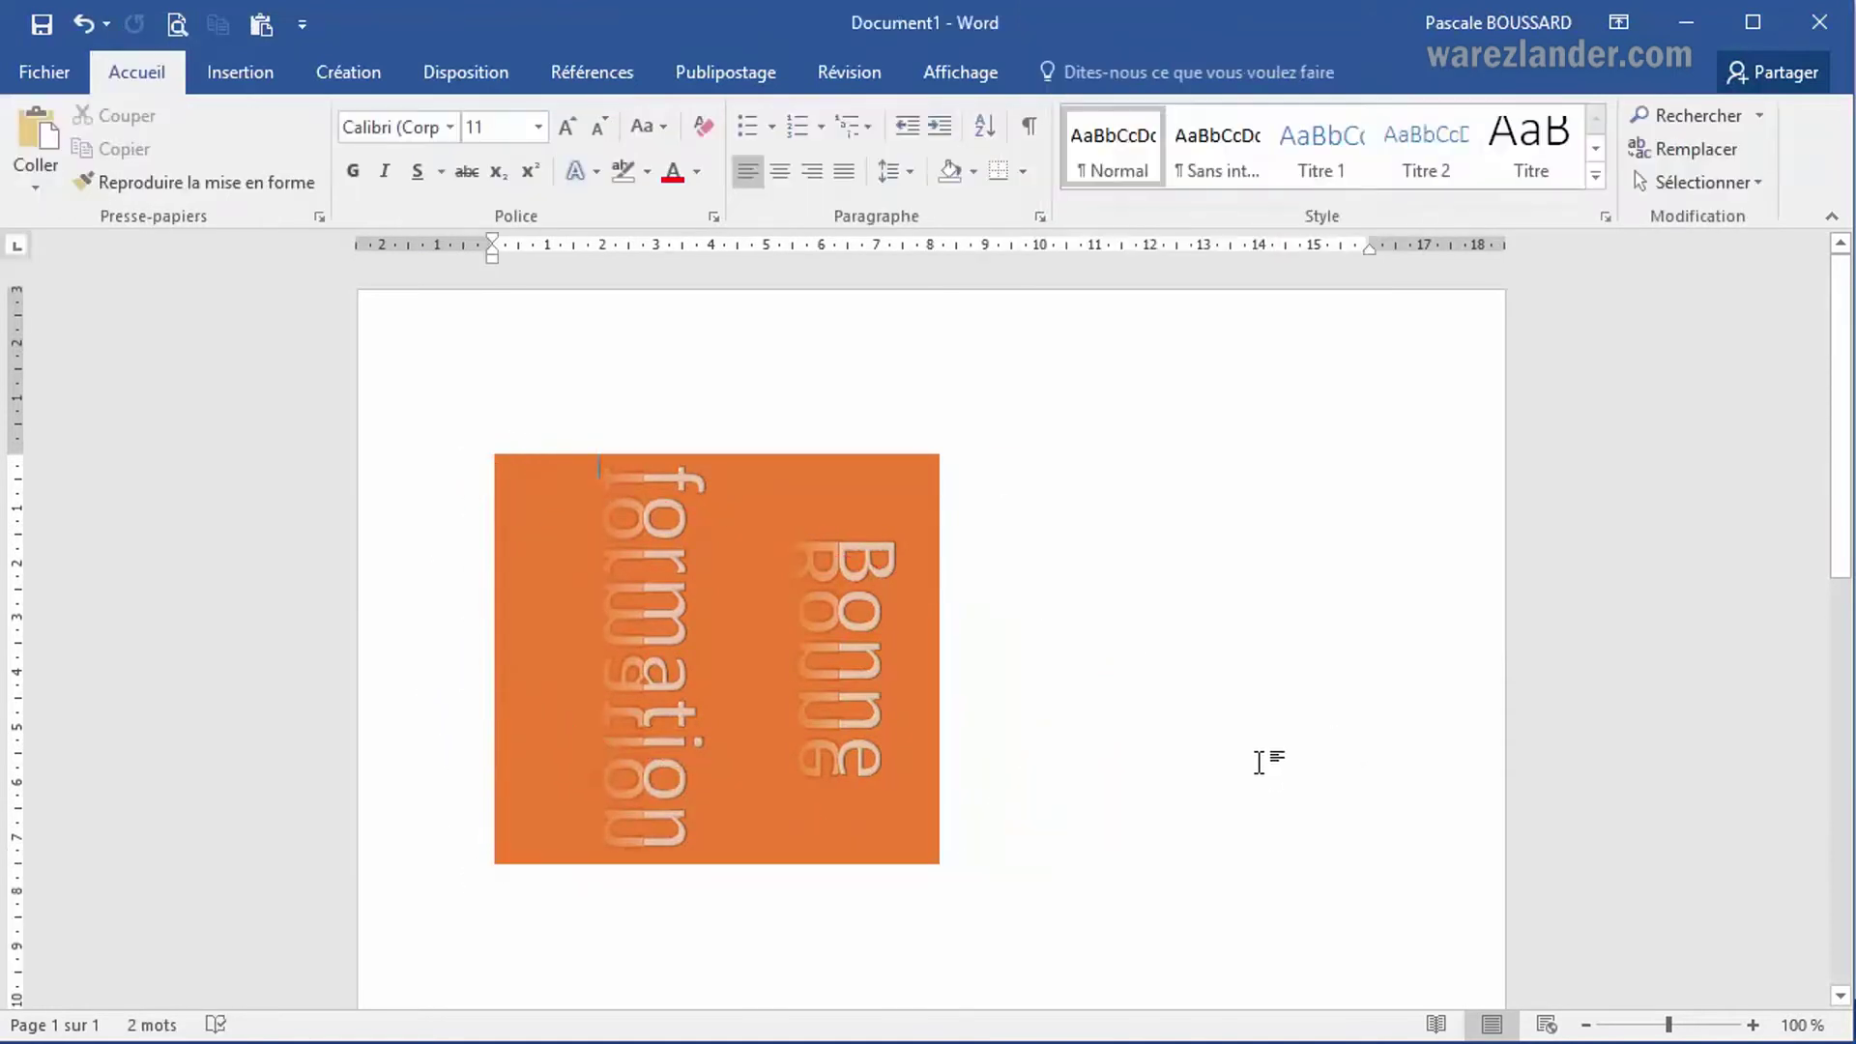
Step: Display the WordArt's wrap points again and select the word "Bonne" inside the frame
click(932, 605)
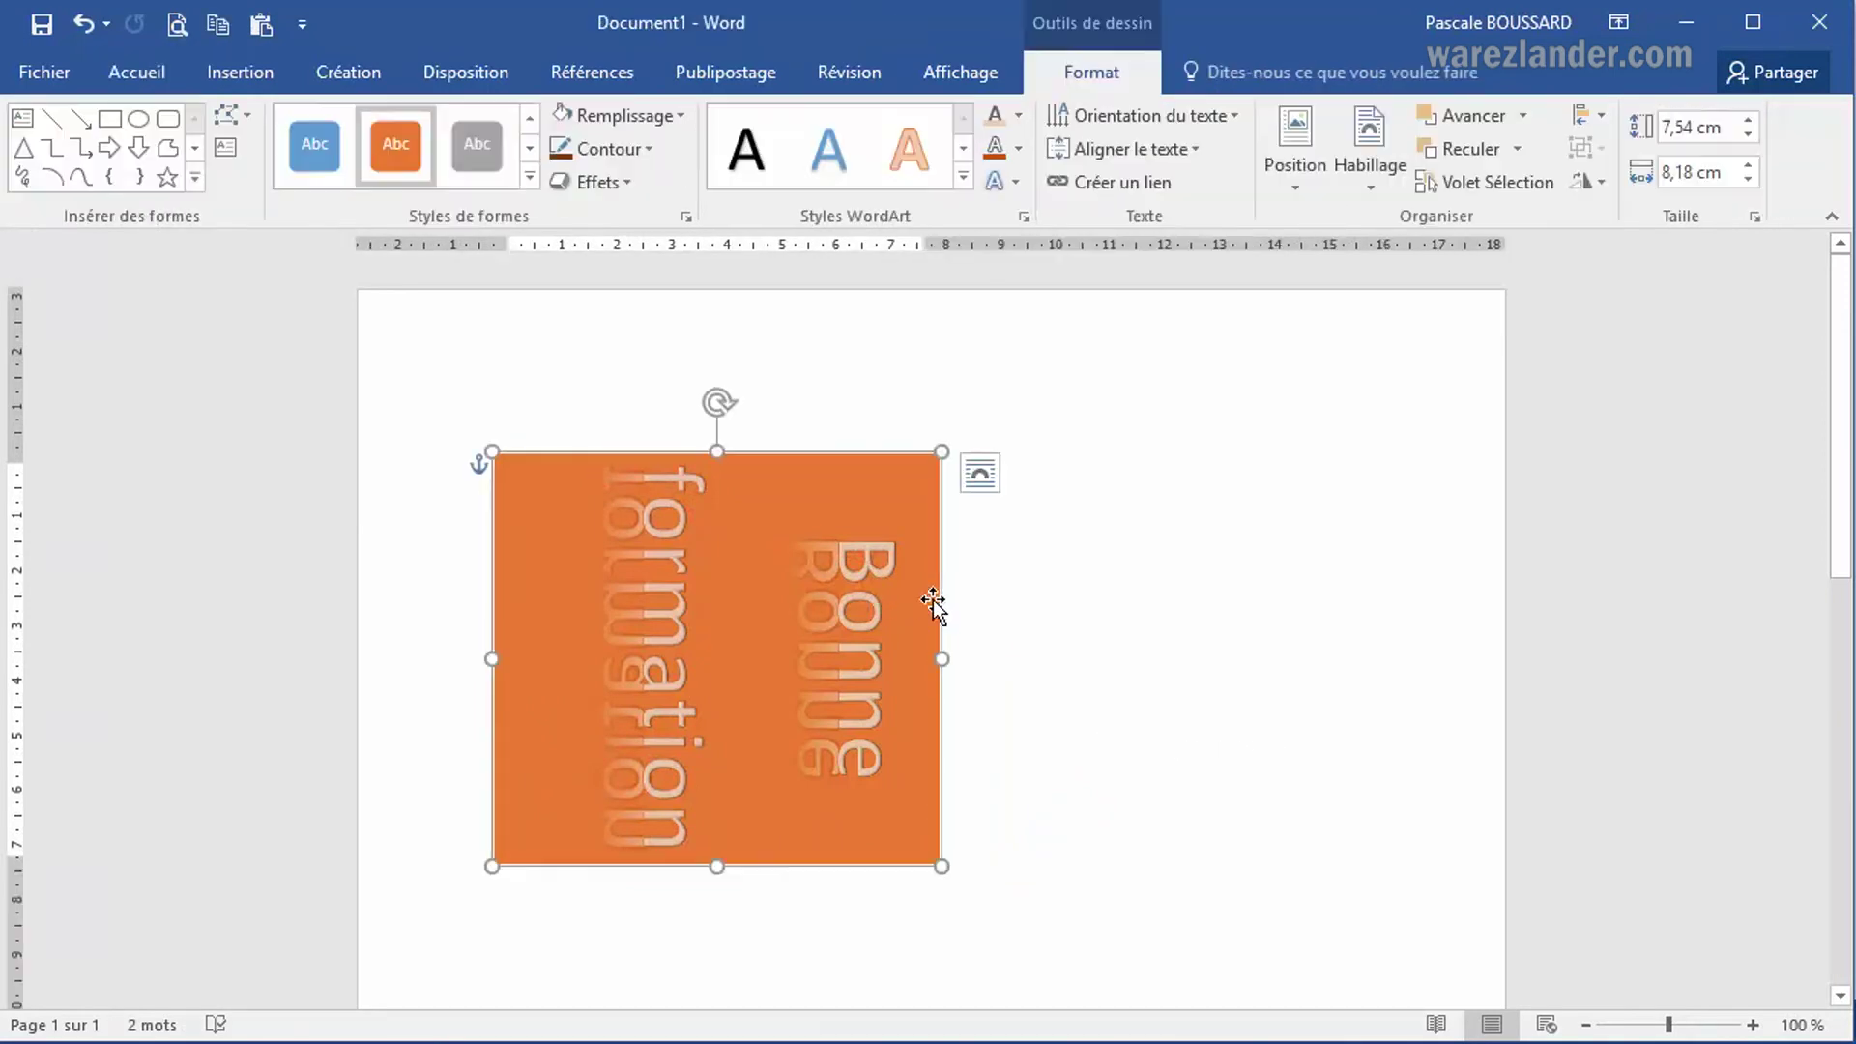
click(1367, 179)
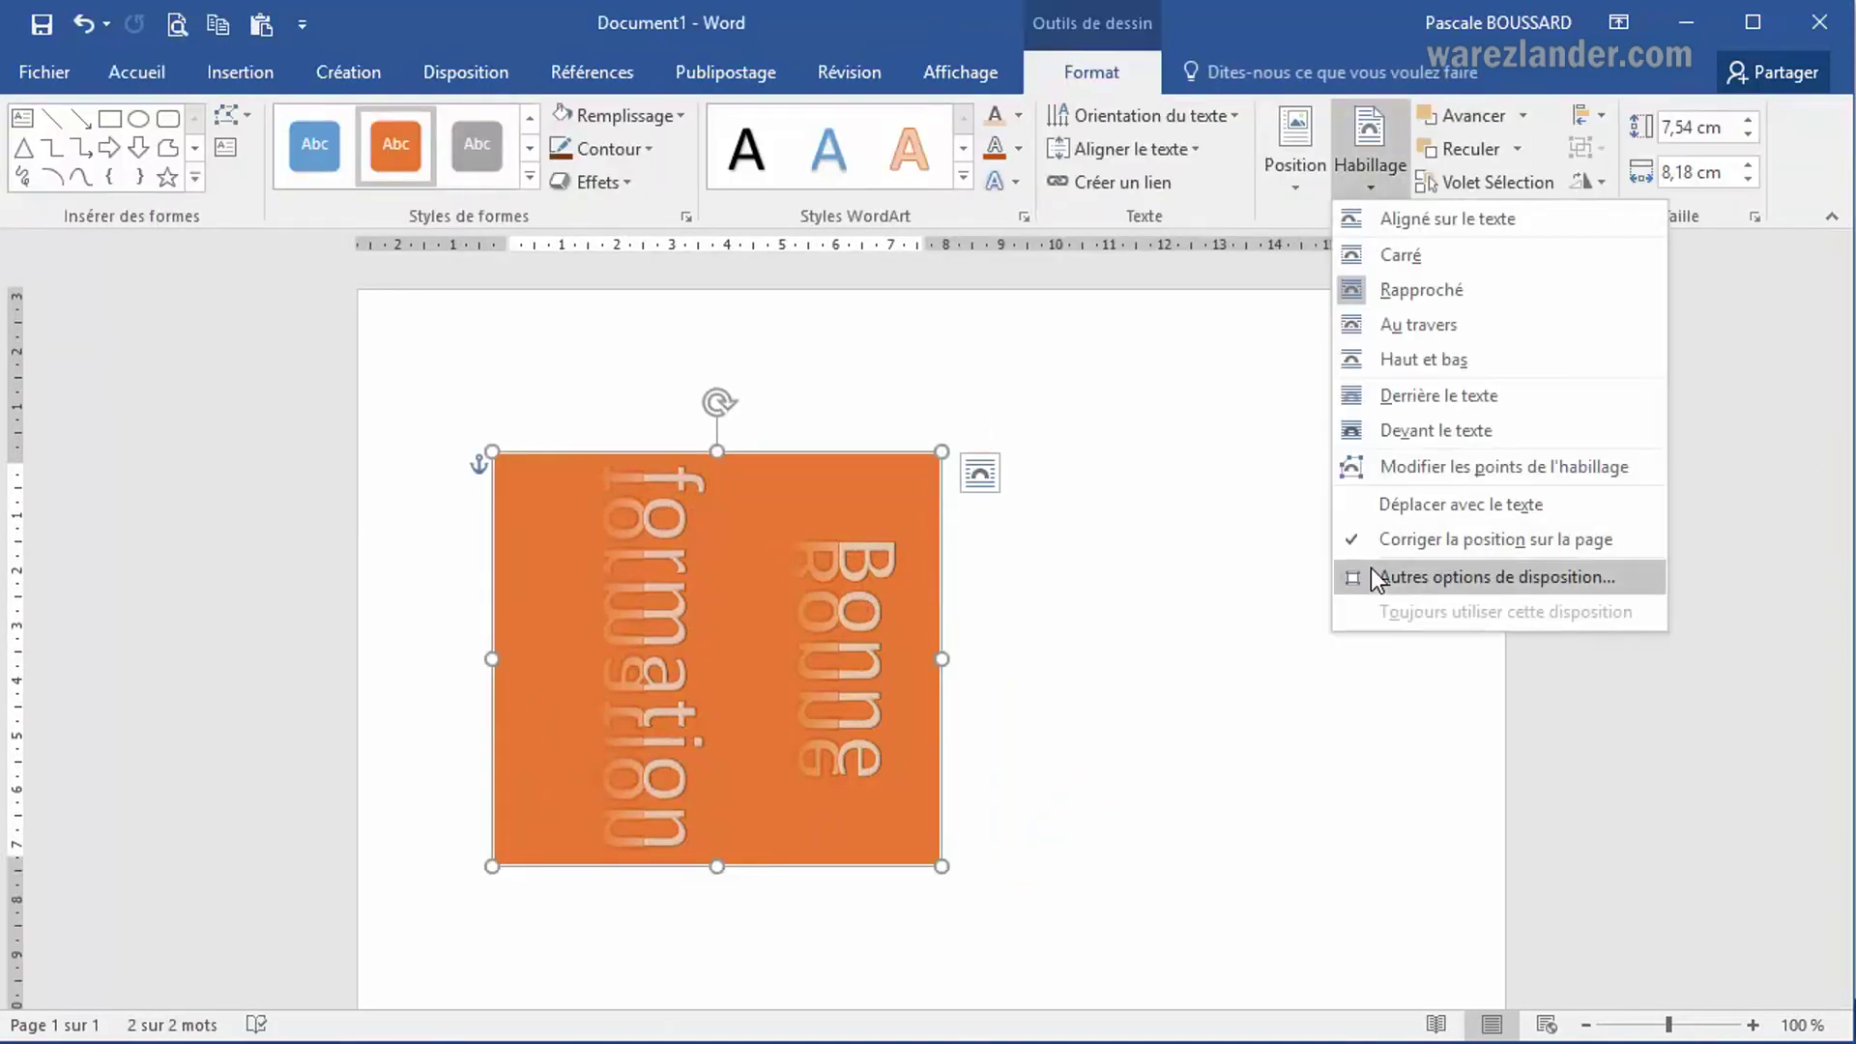
click(1483, 466)
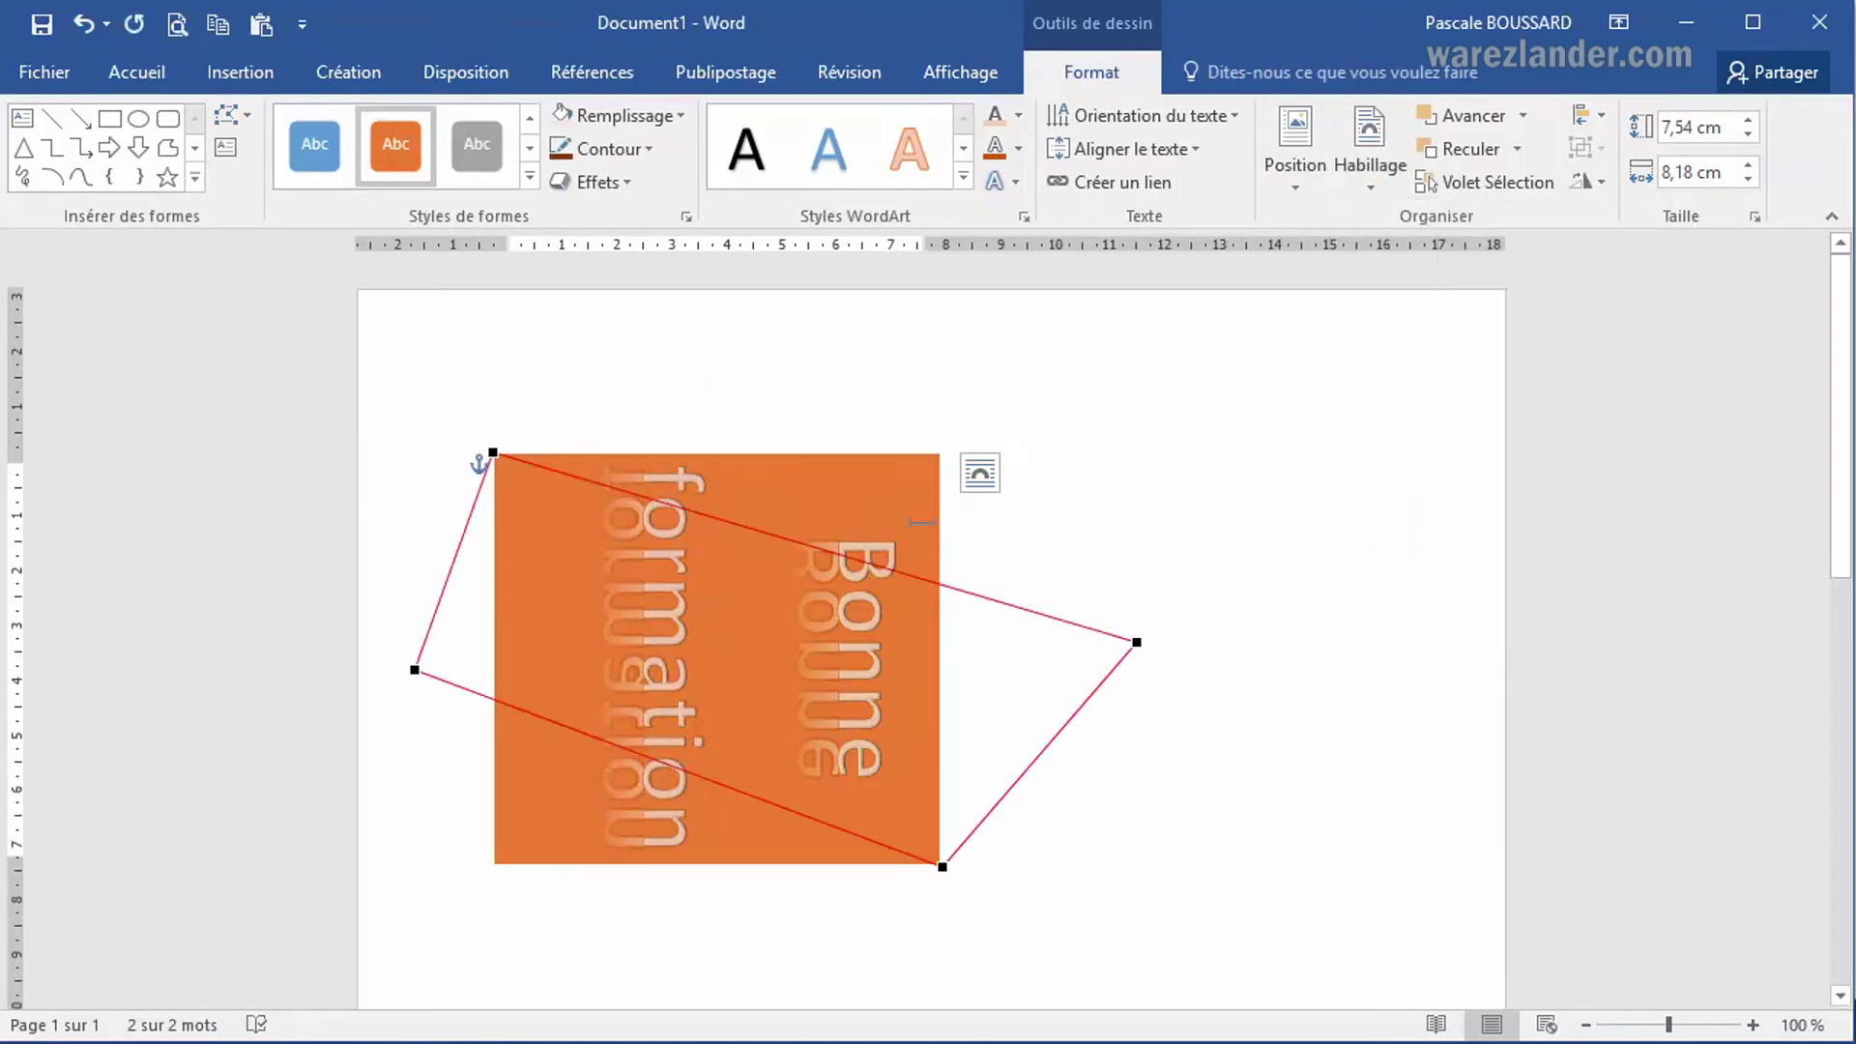
double_click(851, 472)
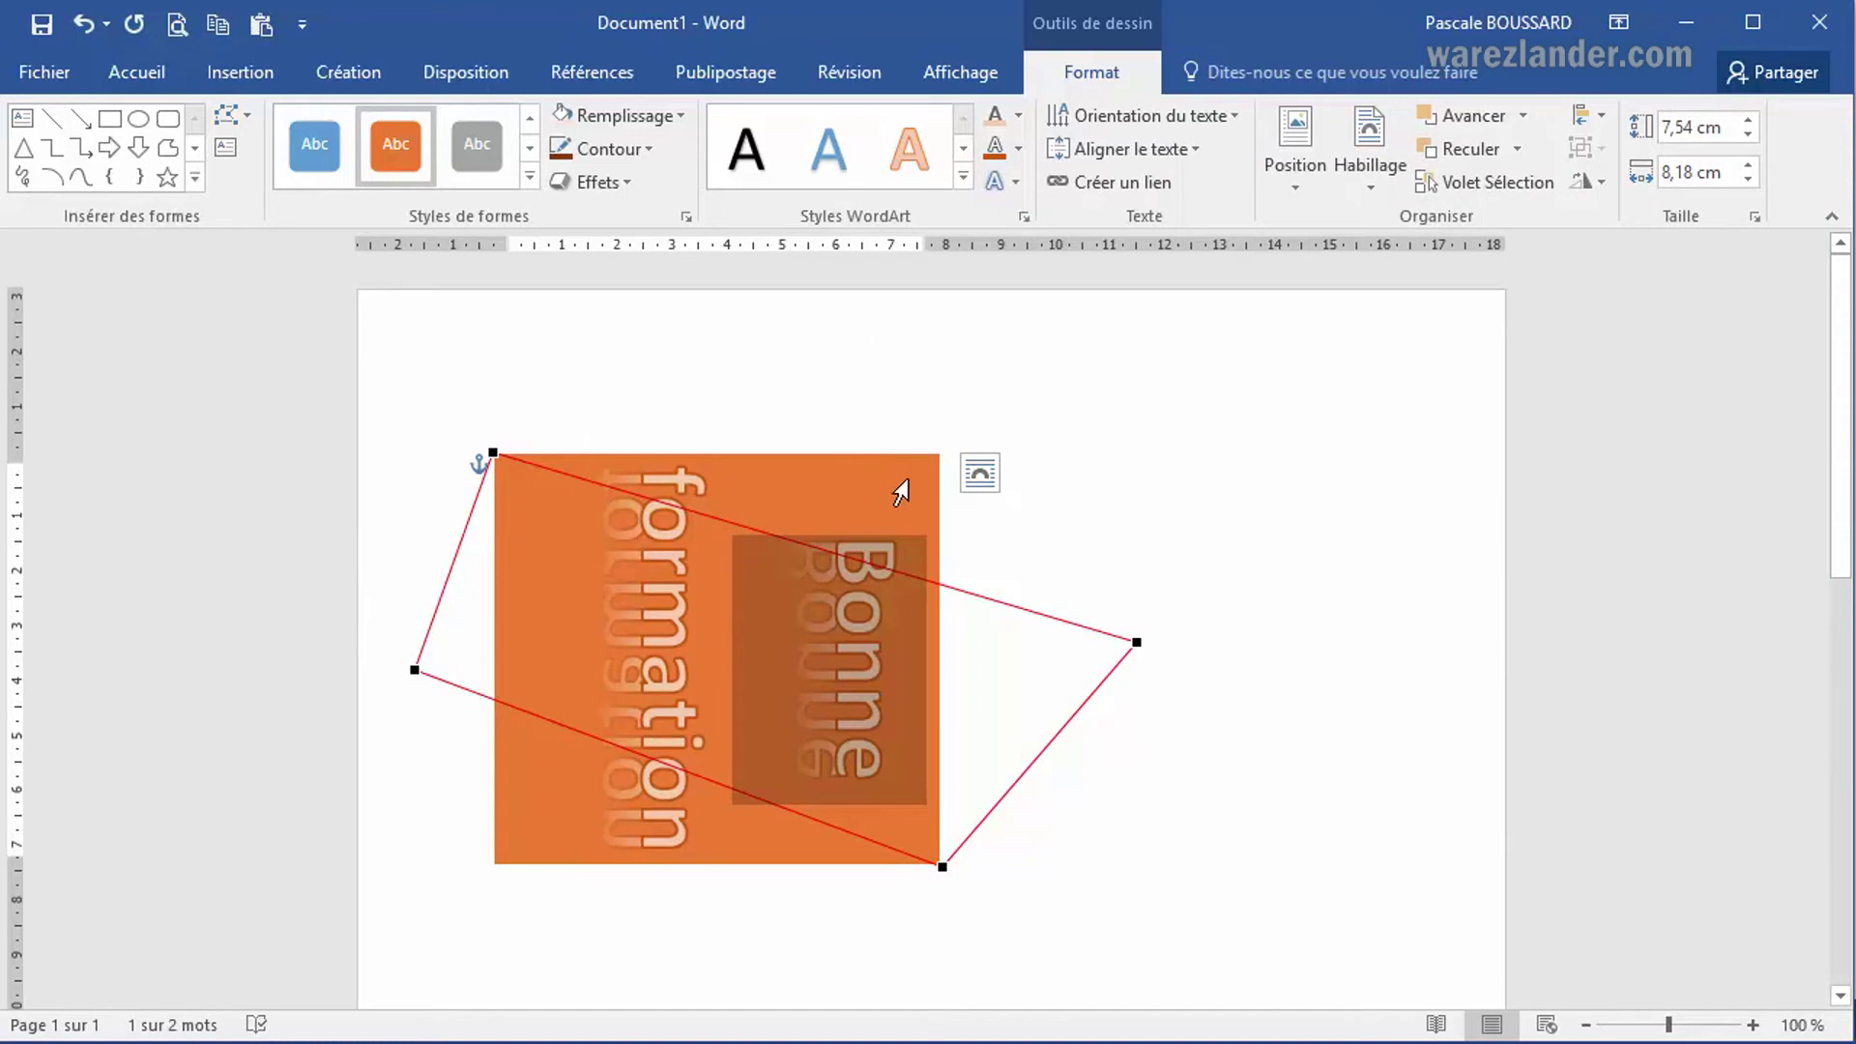
Step: Place the insertion point in the body text outside the WordArt and enter the filler text "fgfghgjhkhjk"
click(1130, 531)
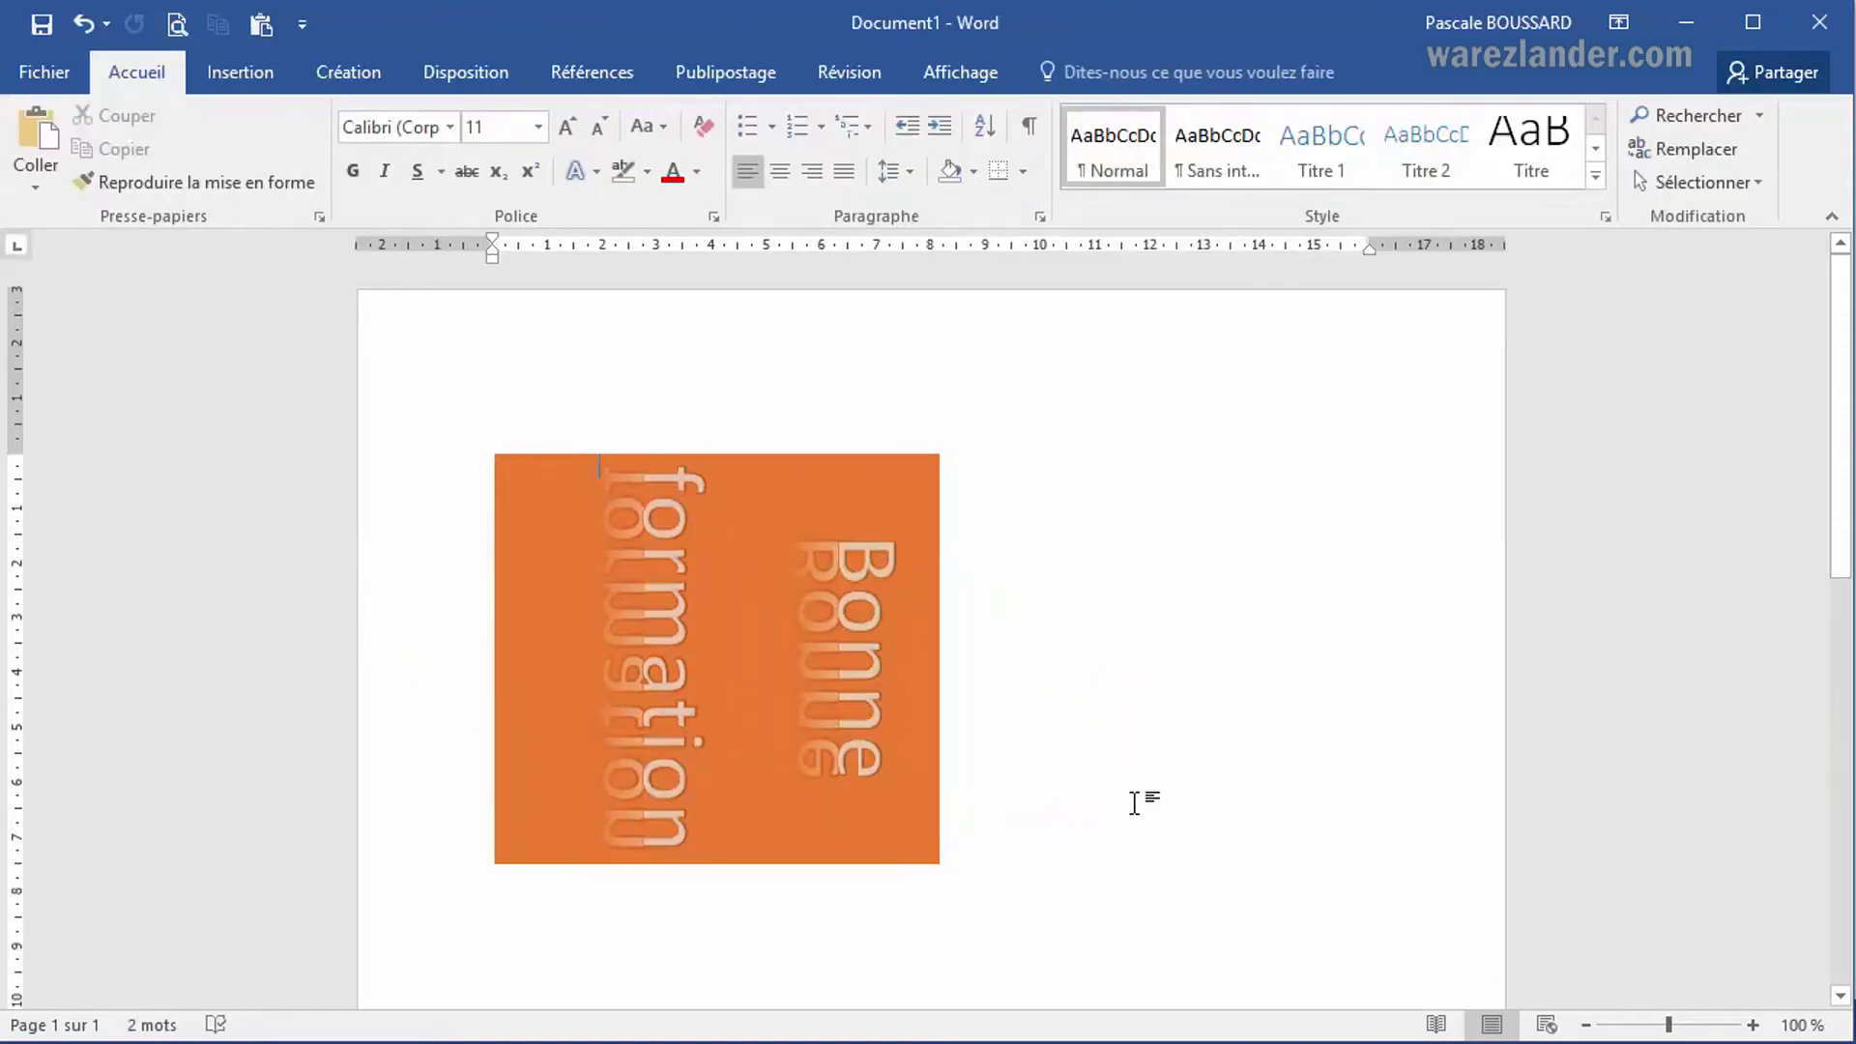
key(ctrl+z)
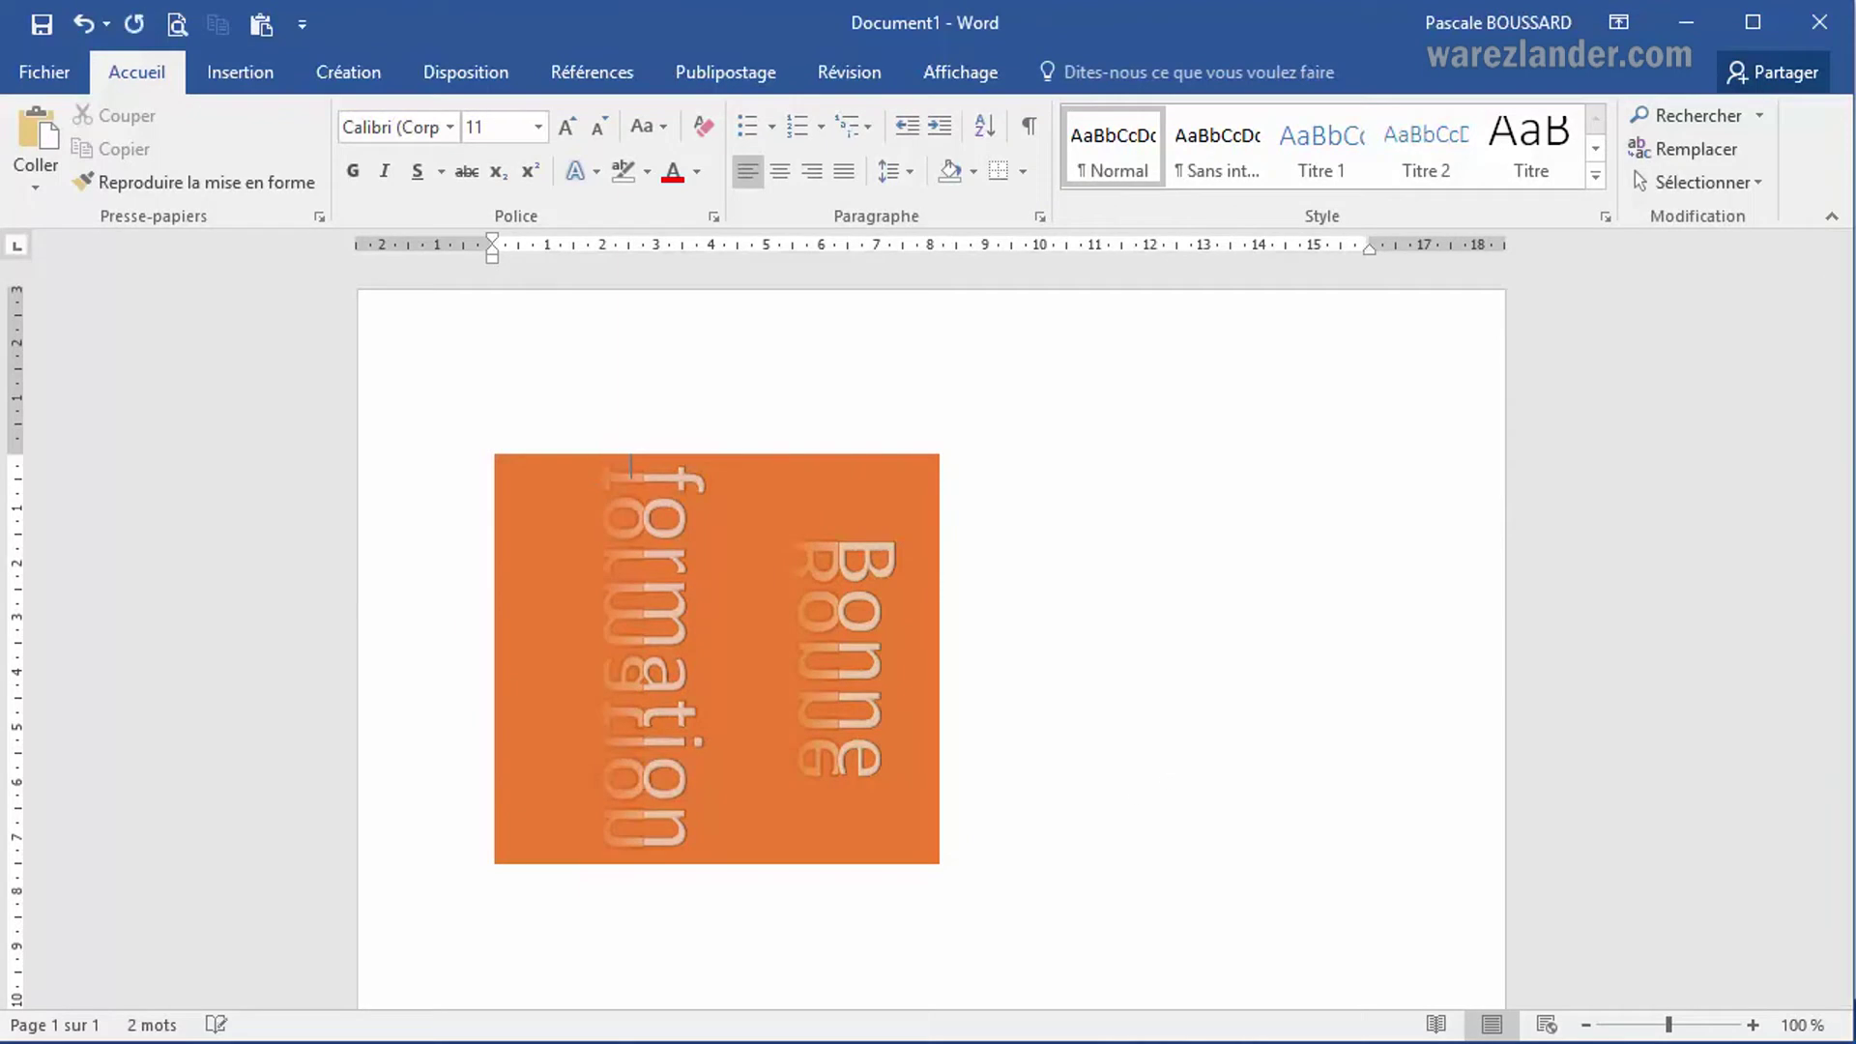
key(ctrl+y)
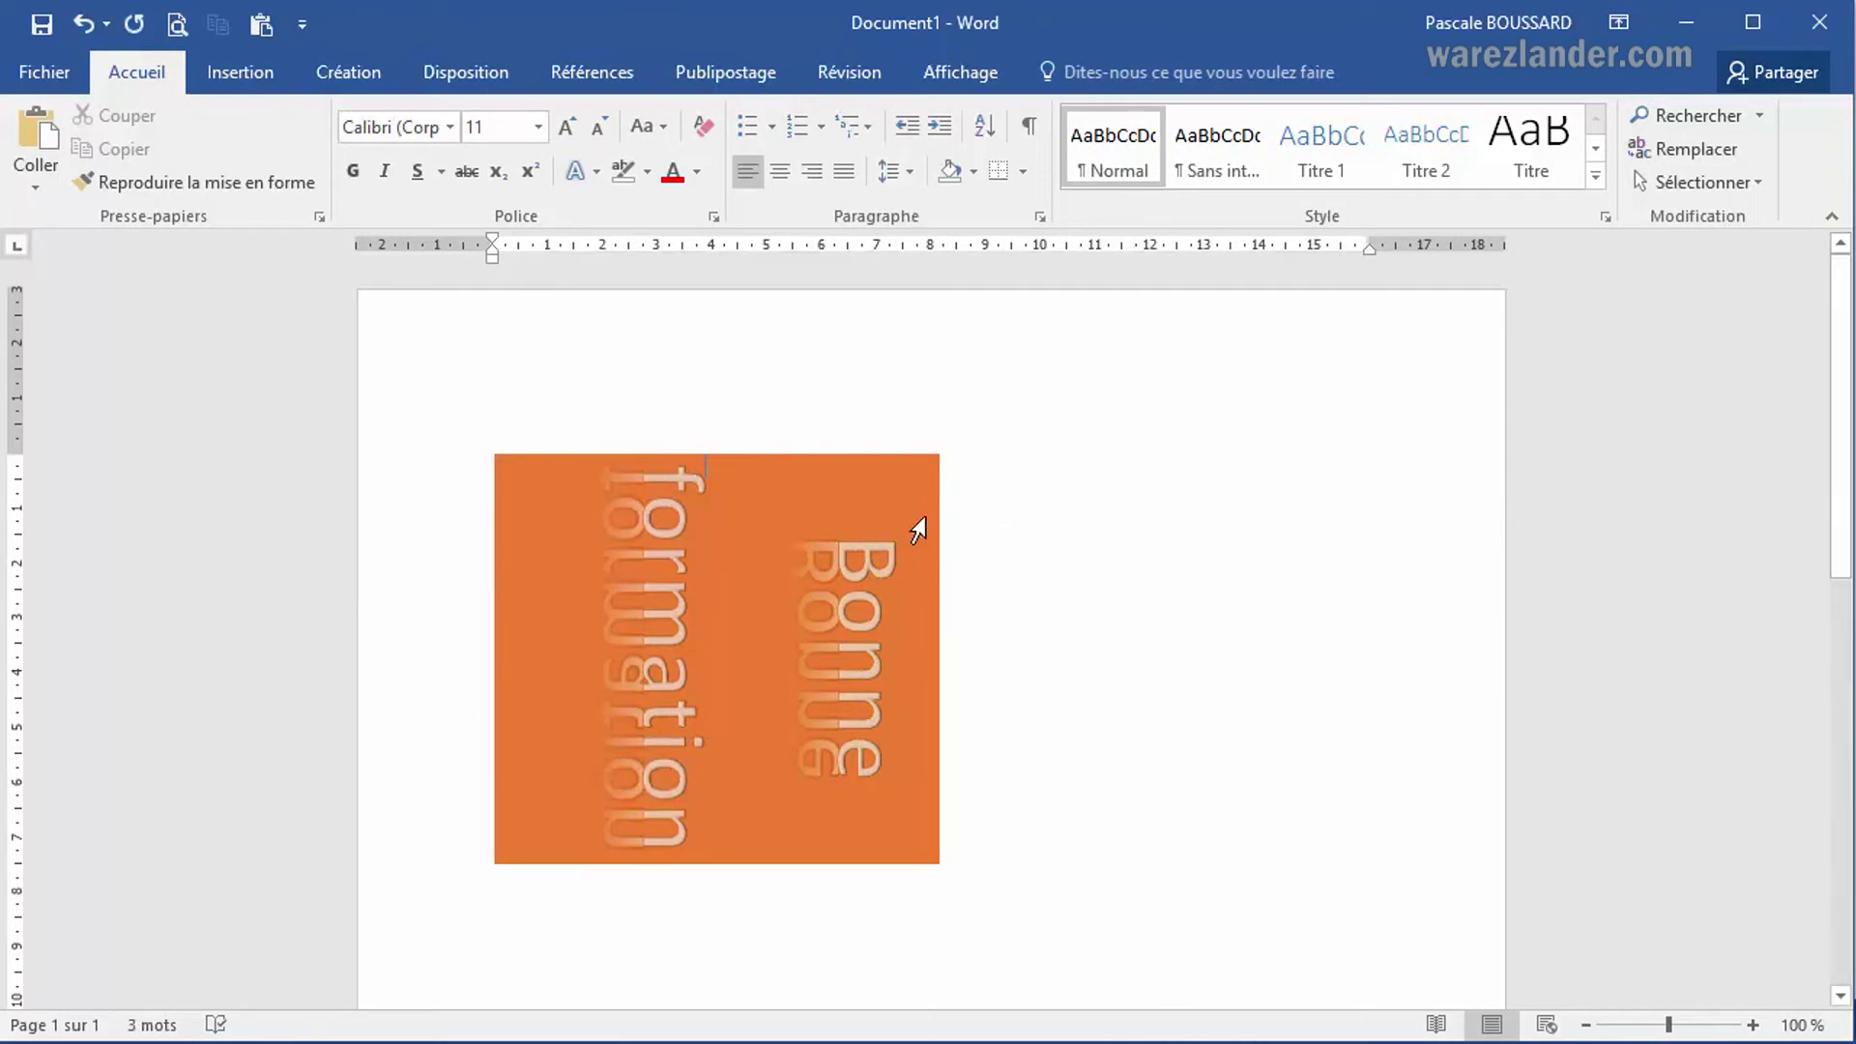
Step: Set the WordArt's wrapping to Haut et bas after trying Au travers, and make the object move with the text
right_click(937, 510)
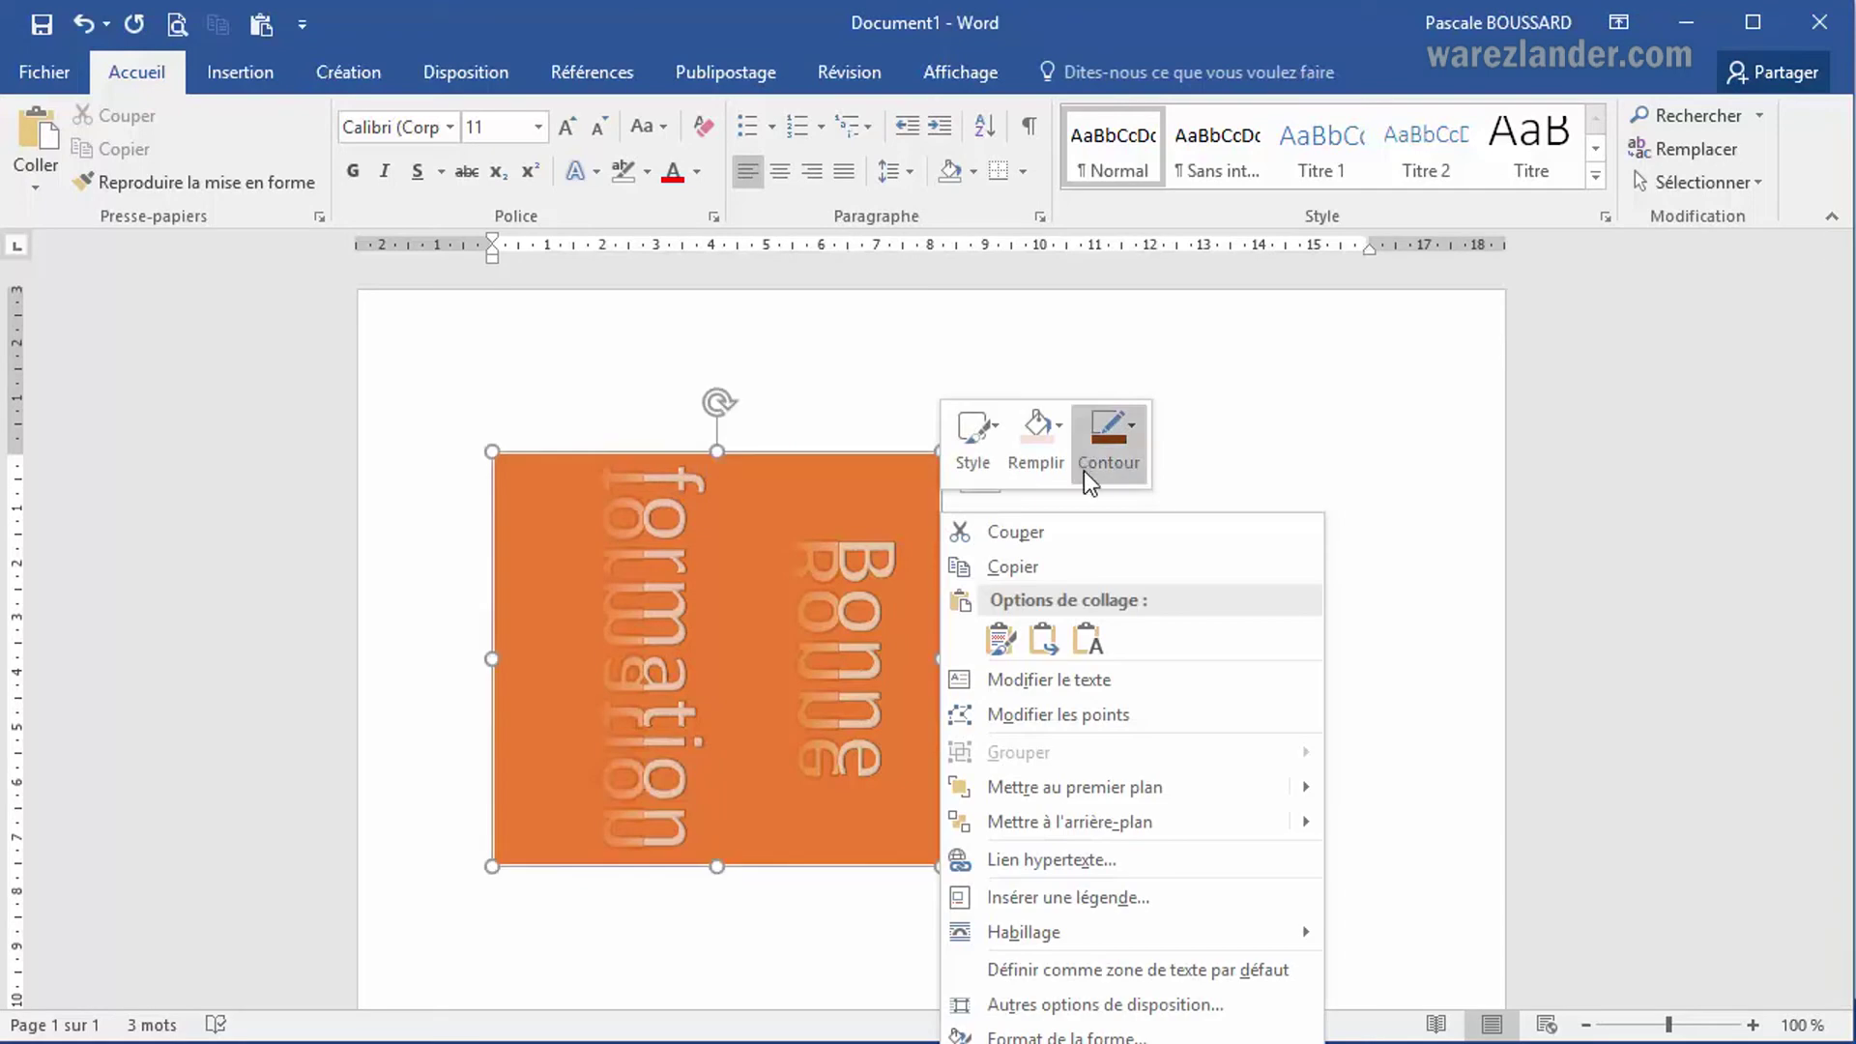
key(Escape)
right_click(874, 501)
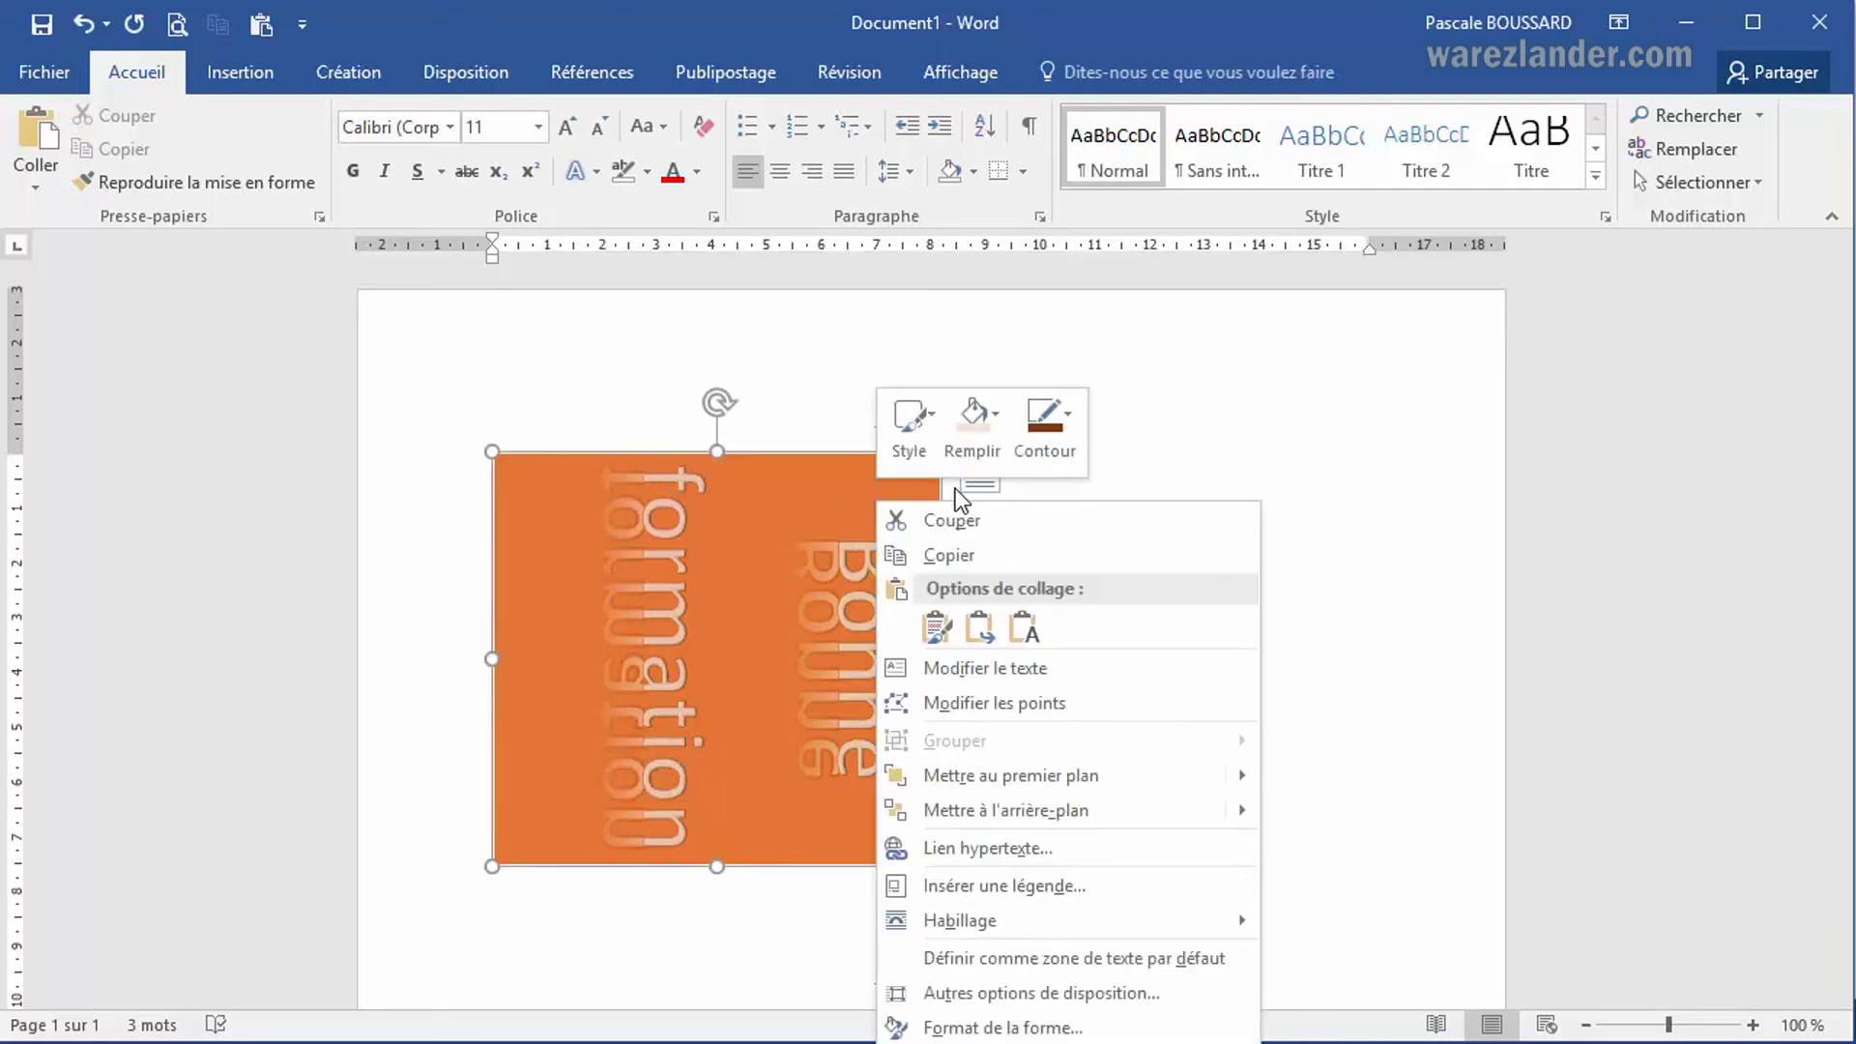
key(Escape)
click(978, 489)
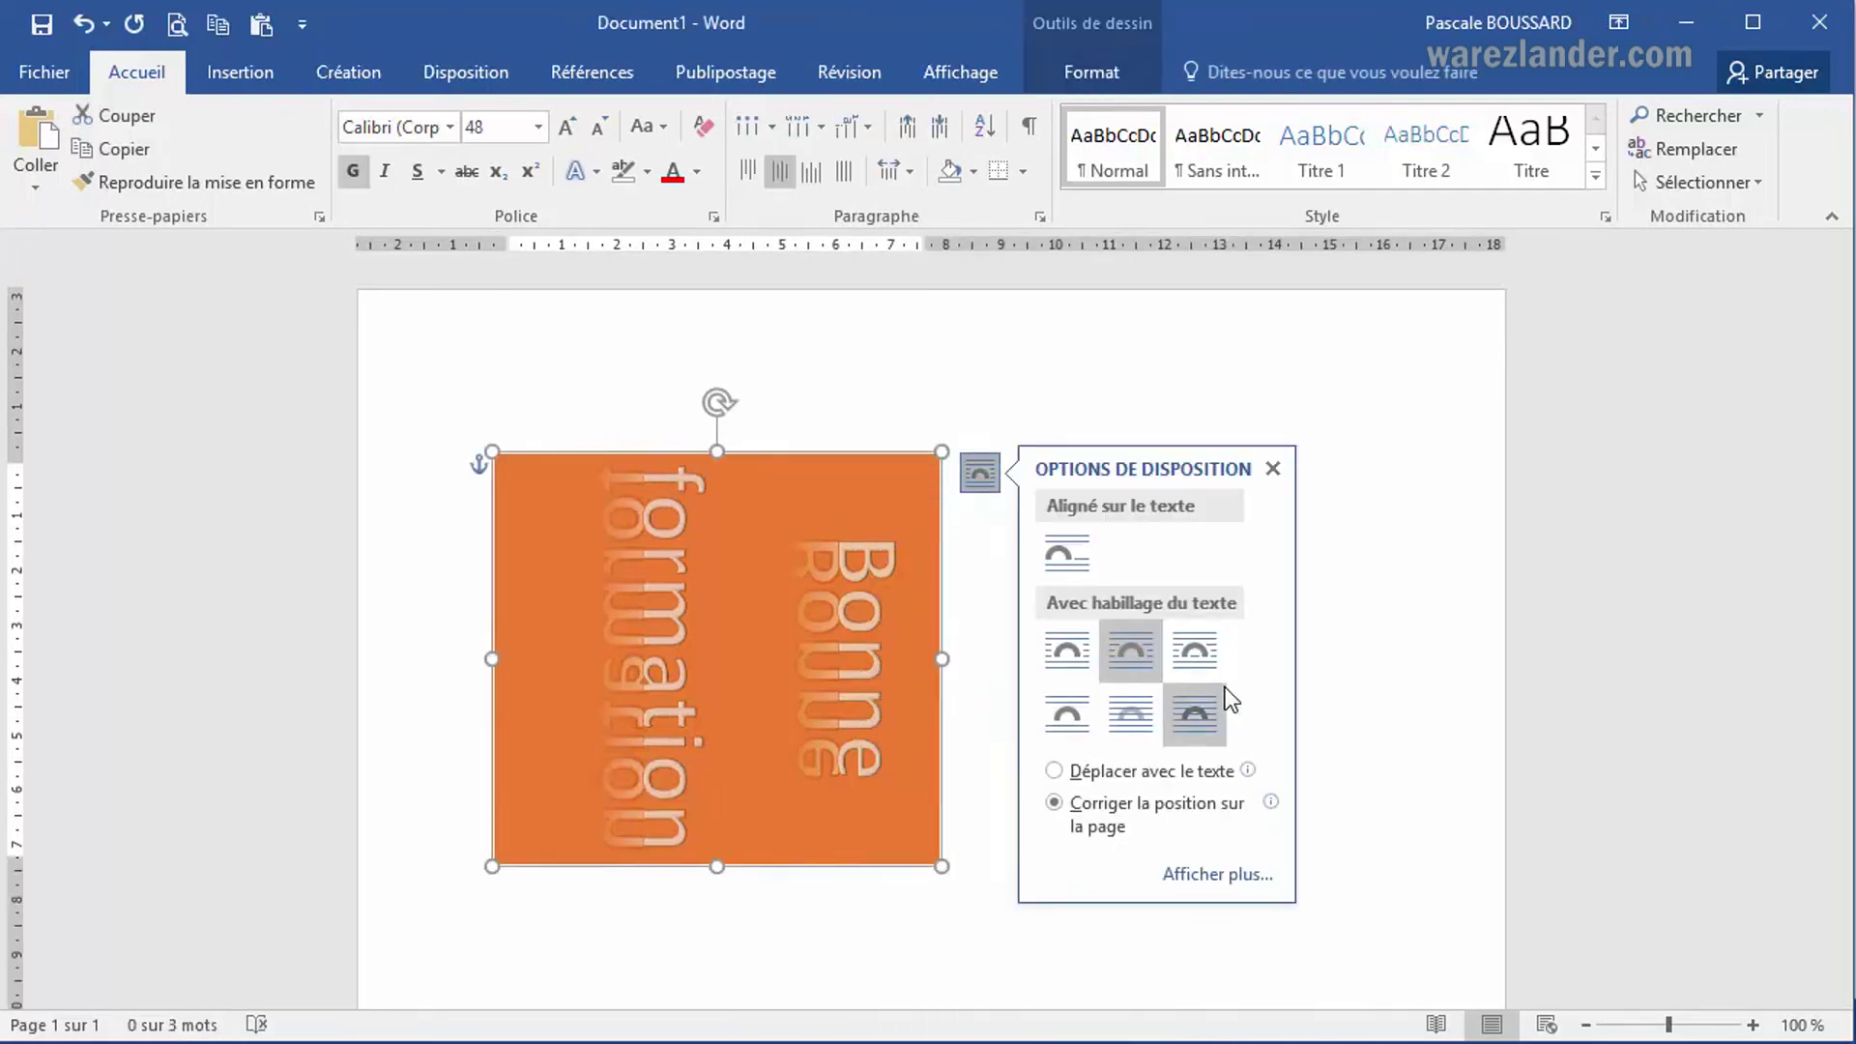
click(1199, 645)
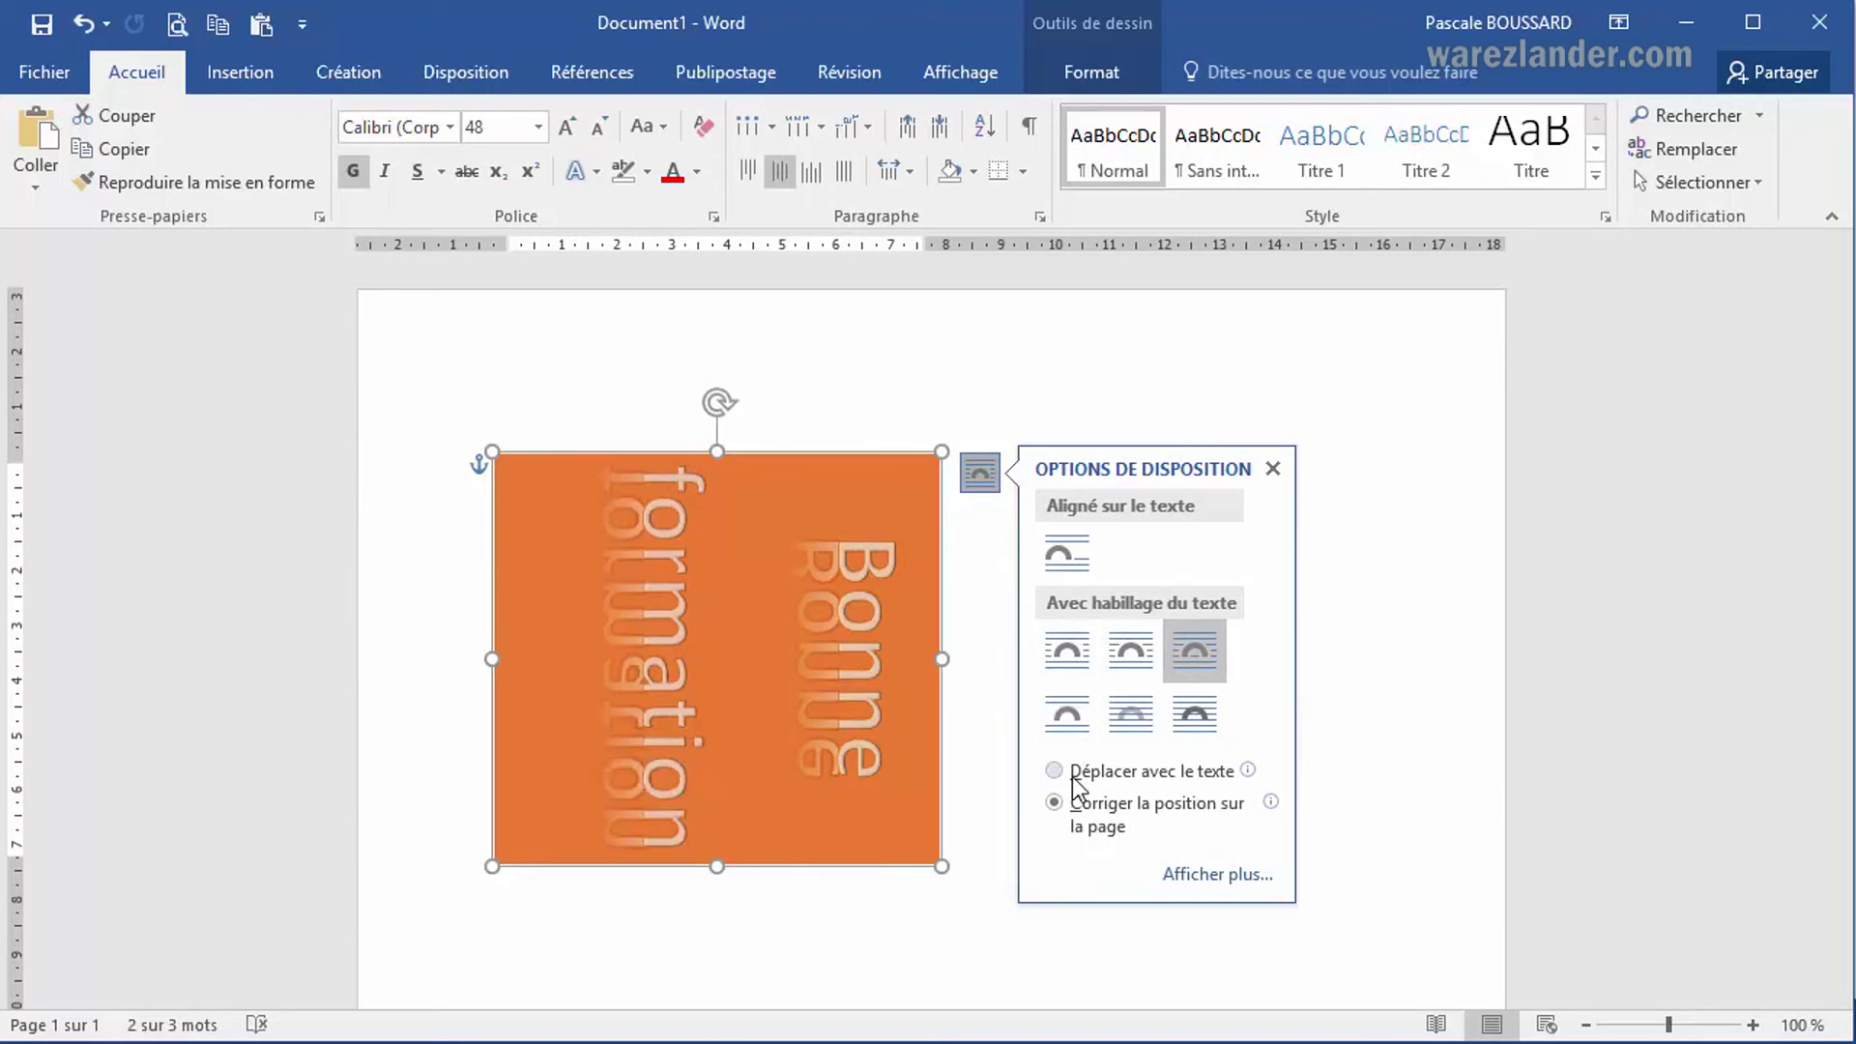
click(1068, 715)
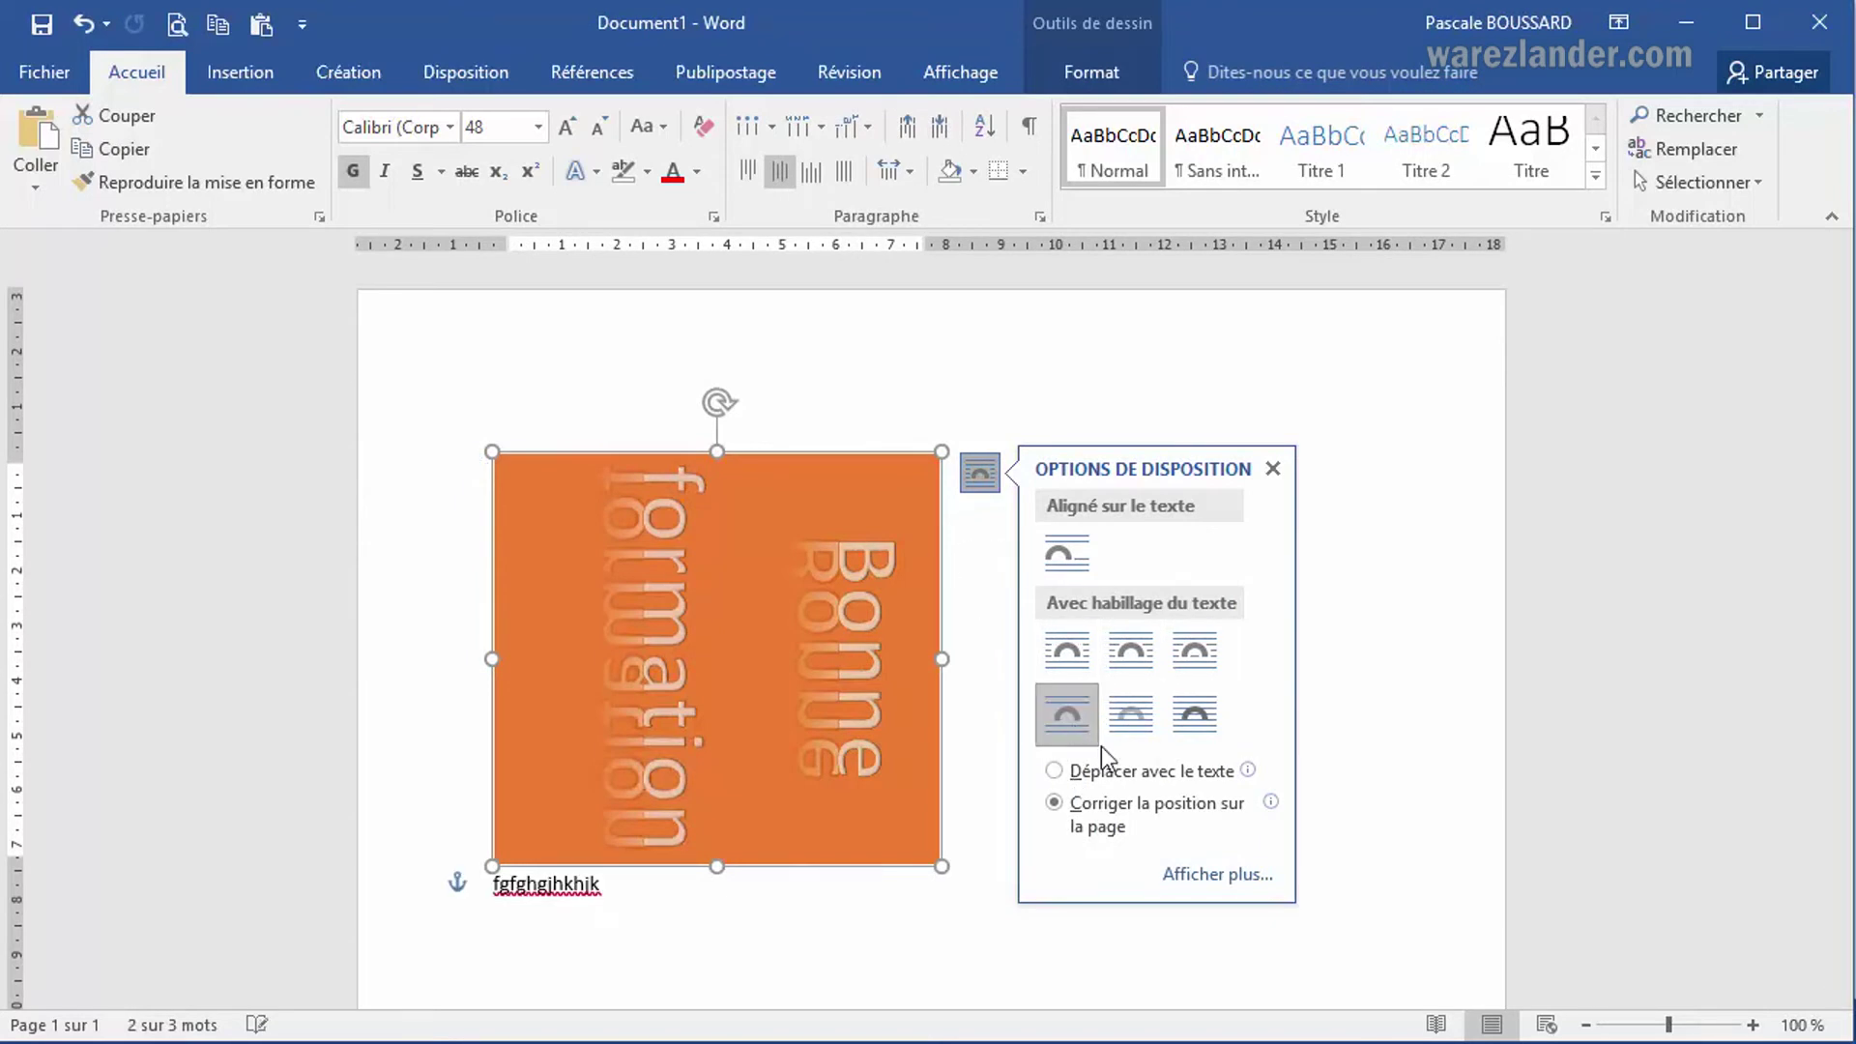
click(1056, 771)
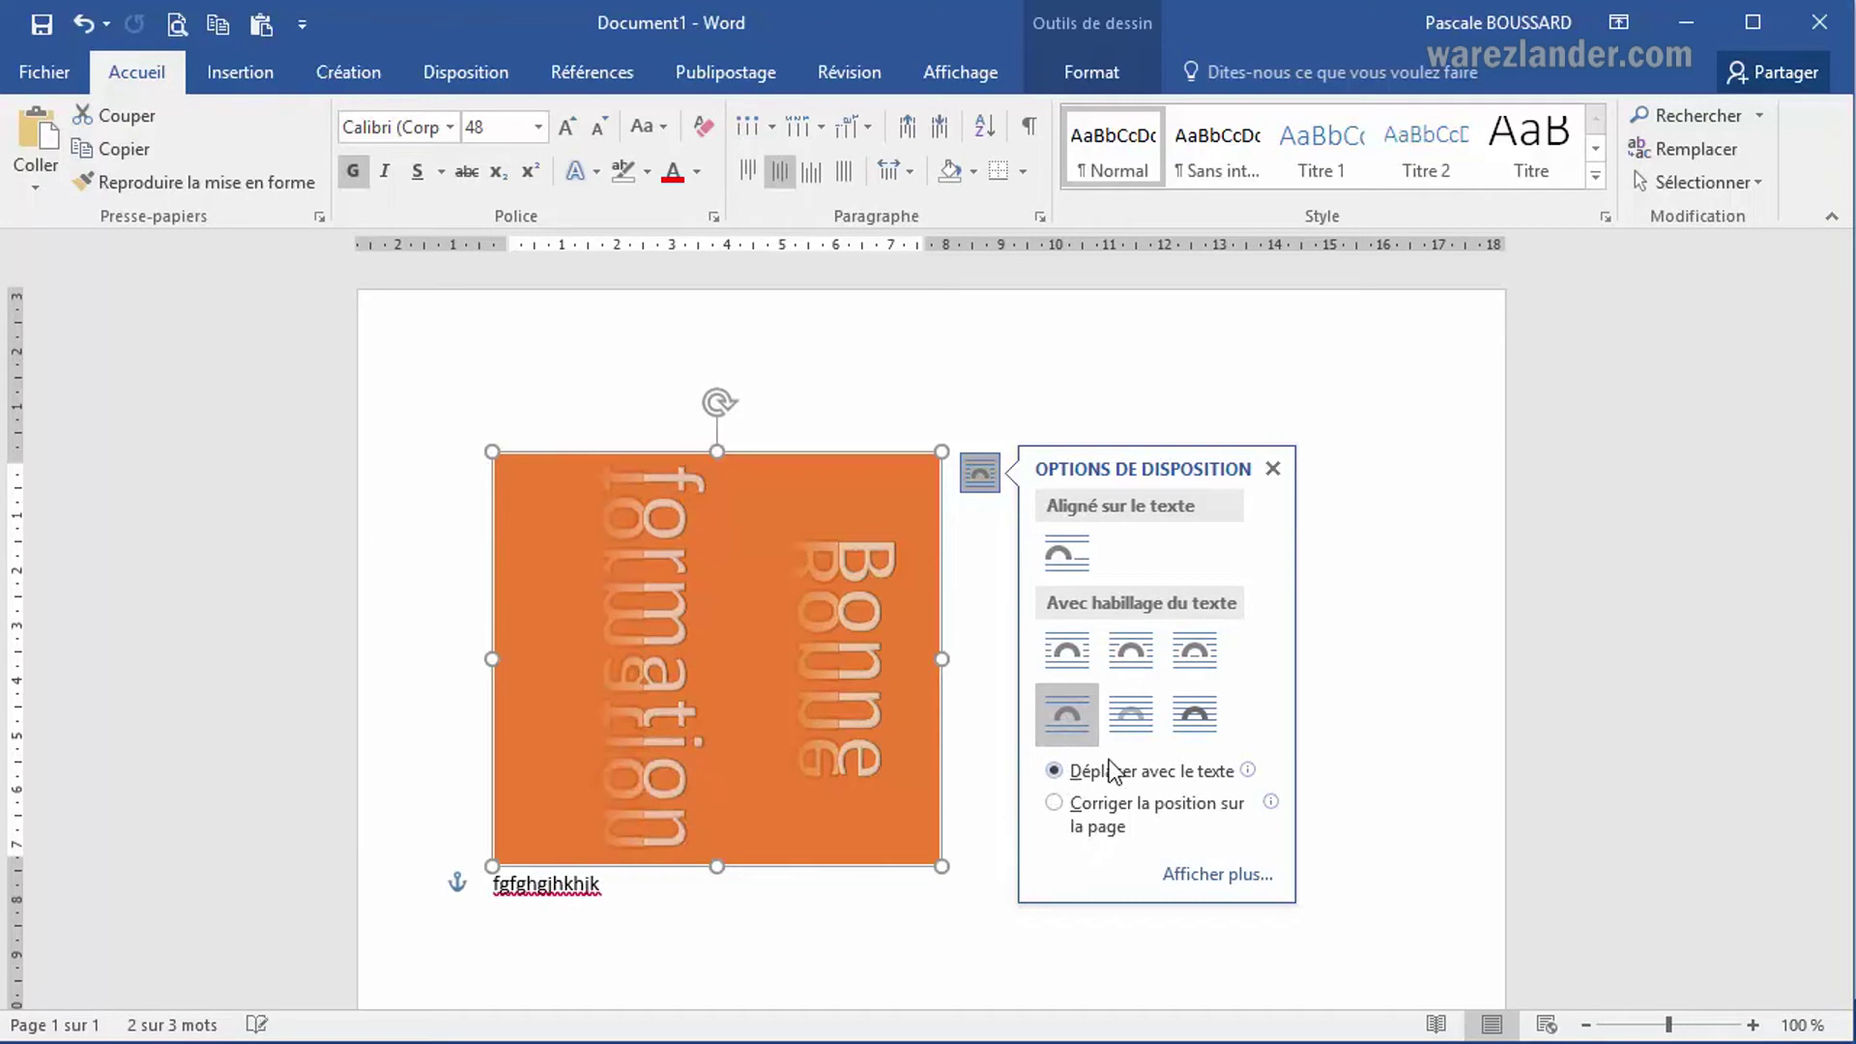
Step: Try Au travers wrapping on the WordArt again and place it behind the text with Derrière le texte
click(1193, 642)
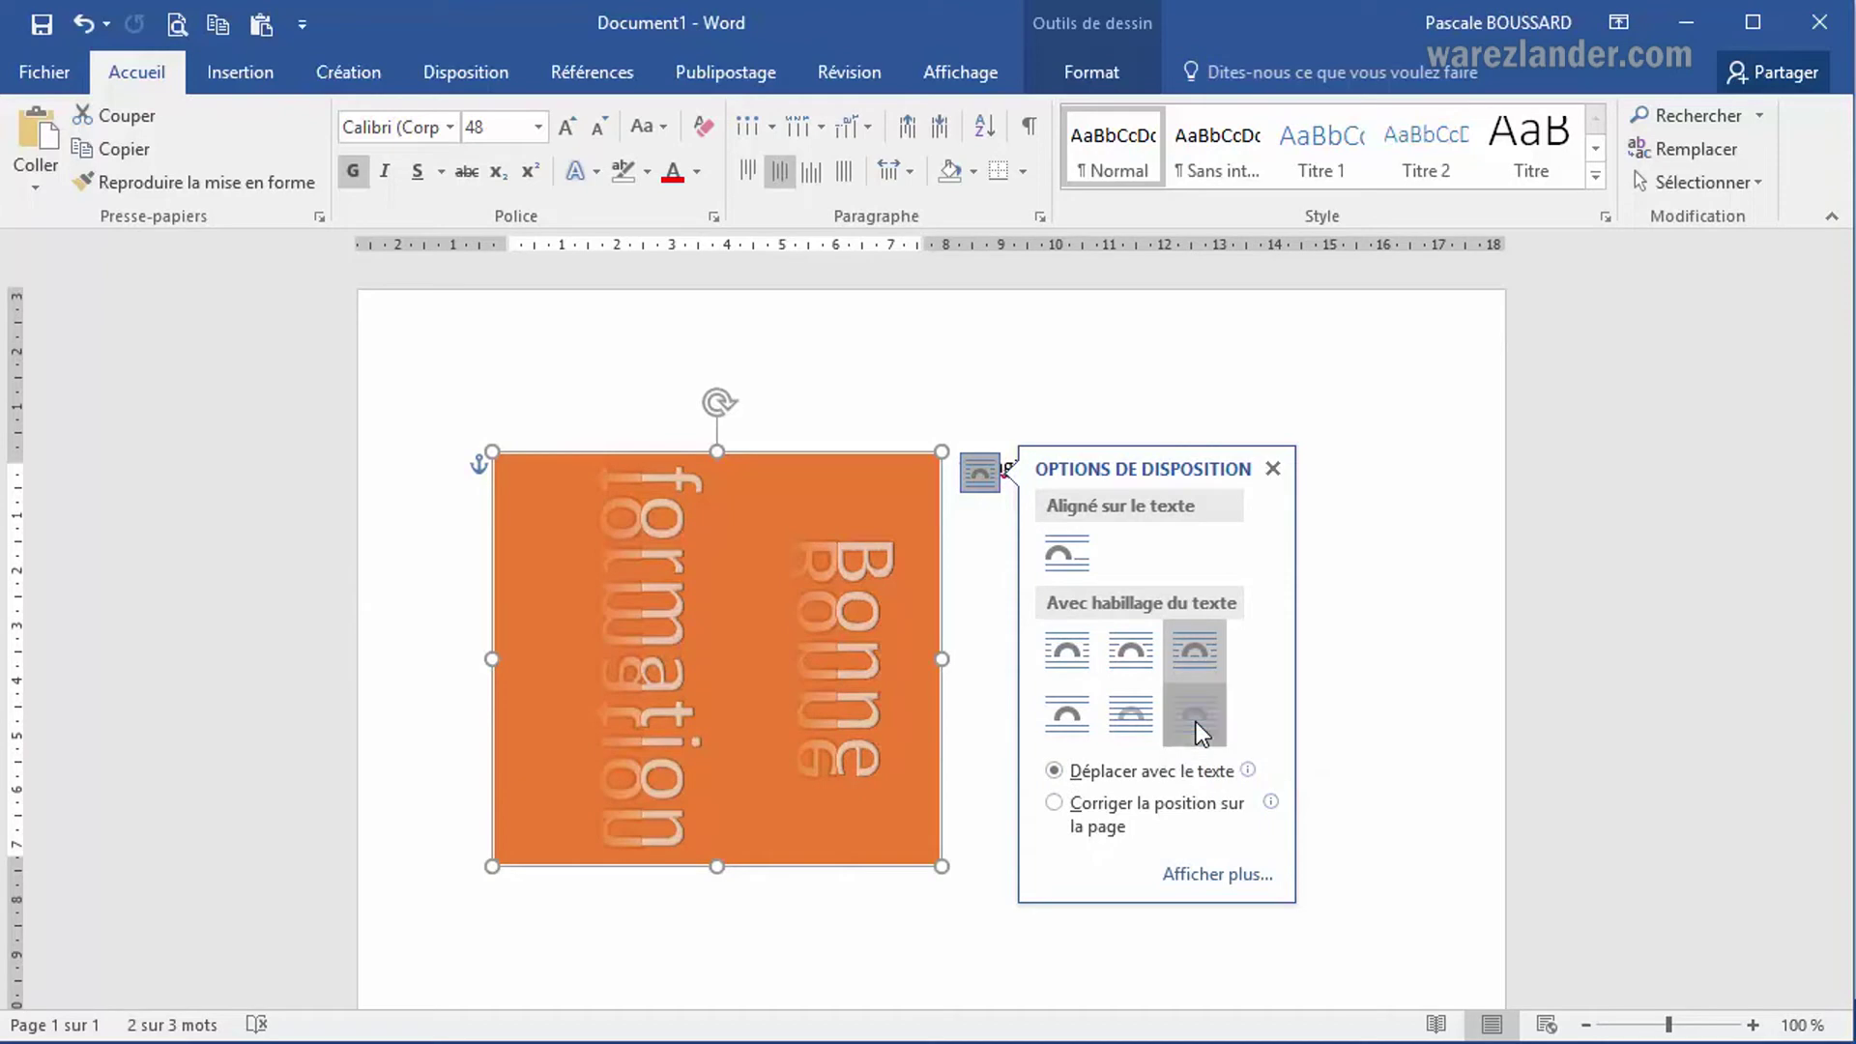
click(1122, 715)
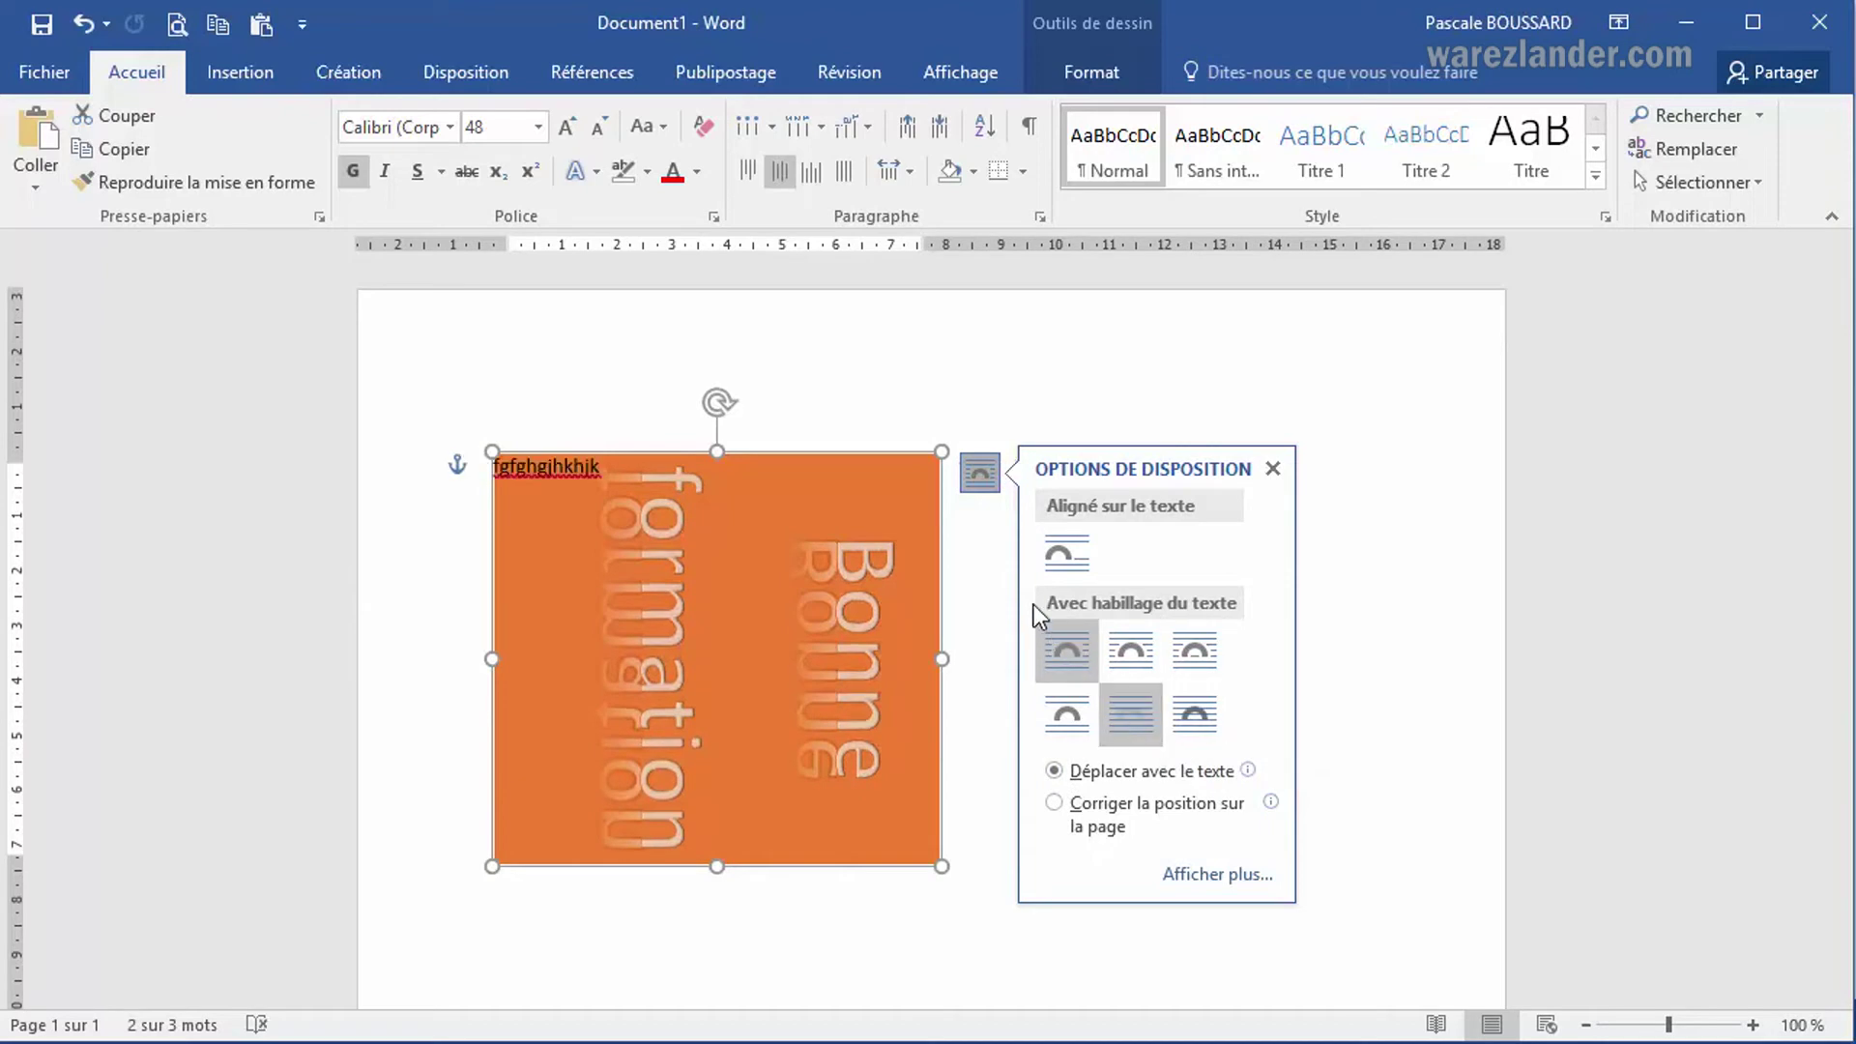
click(993, 588)
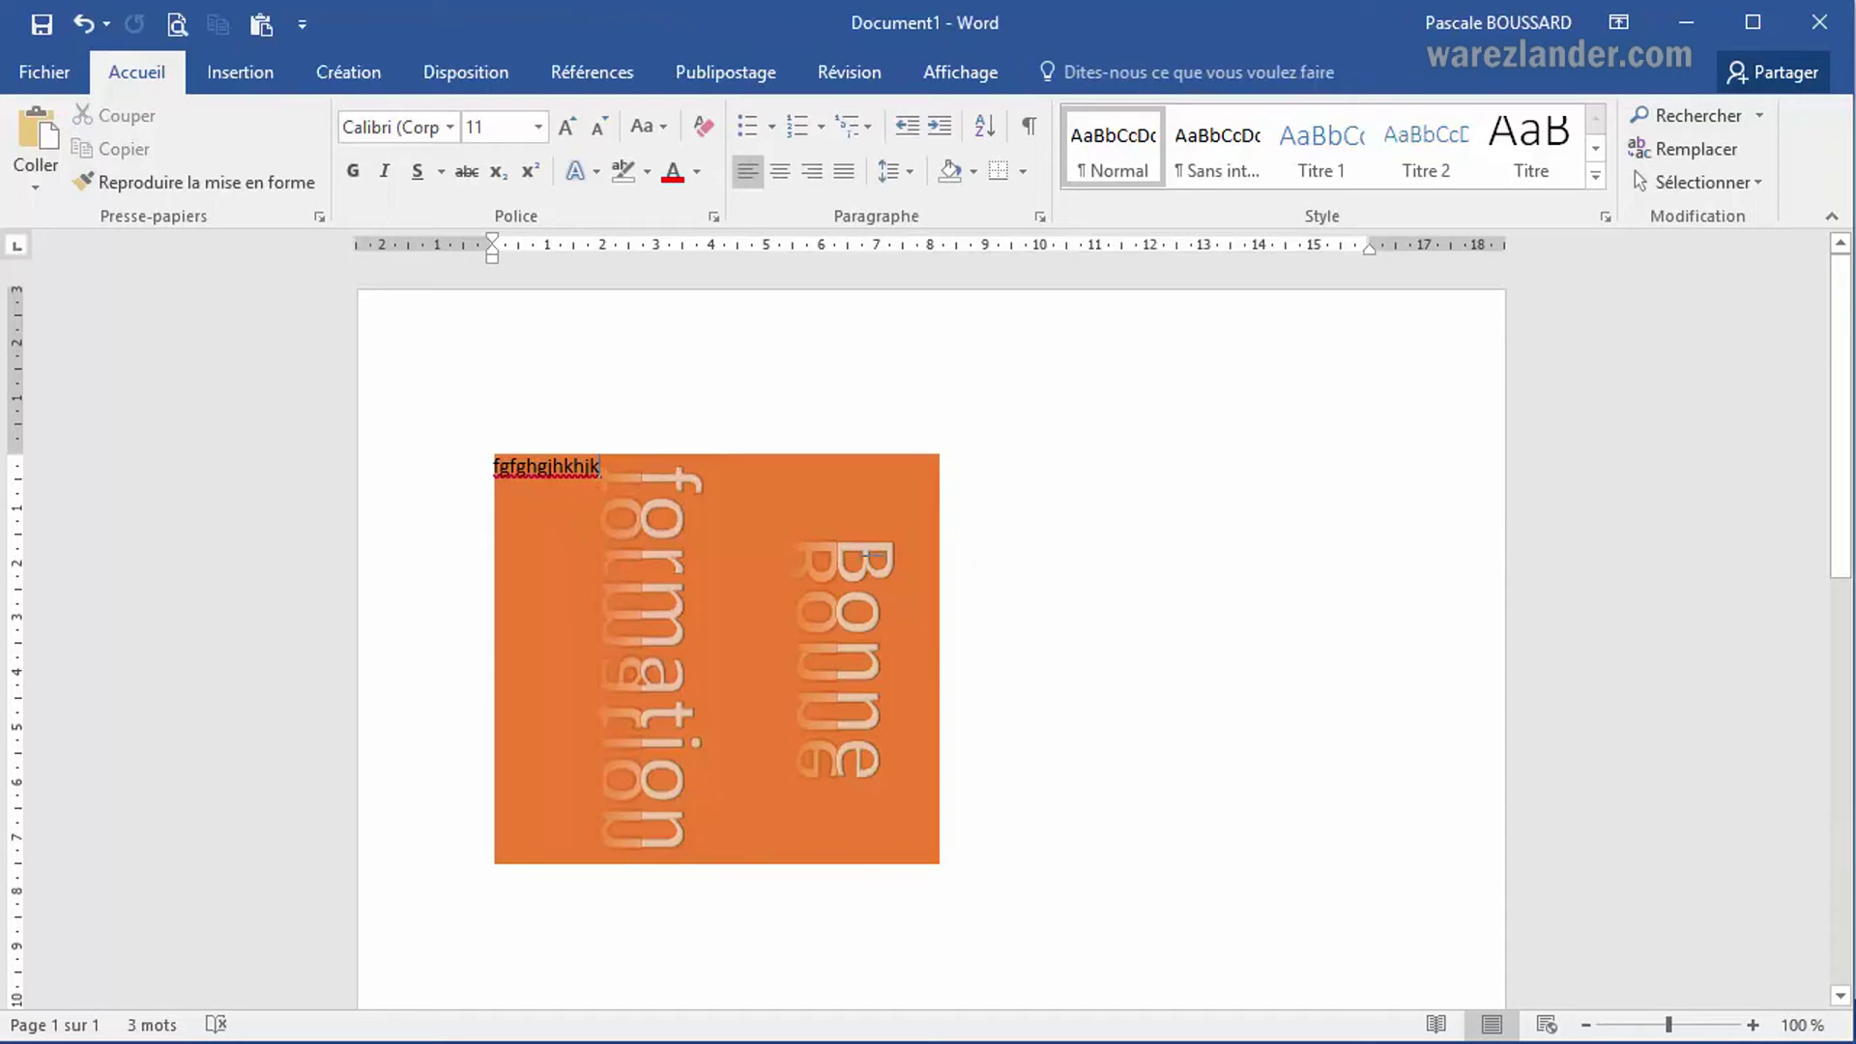
right_click(939, 499)
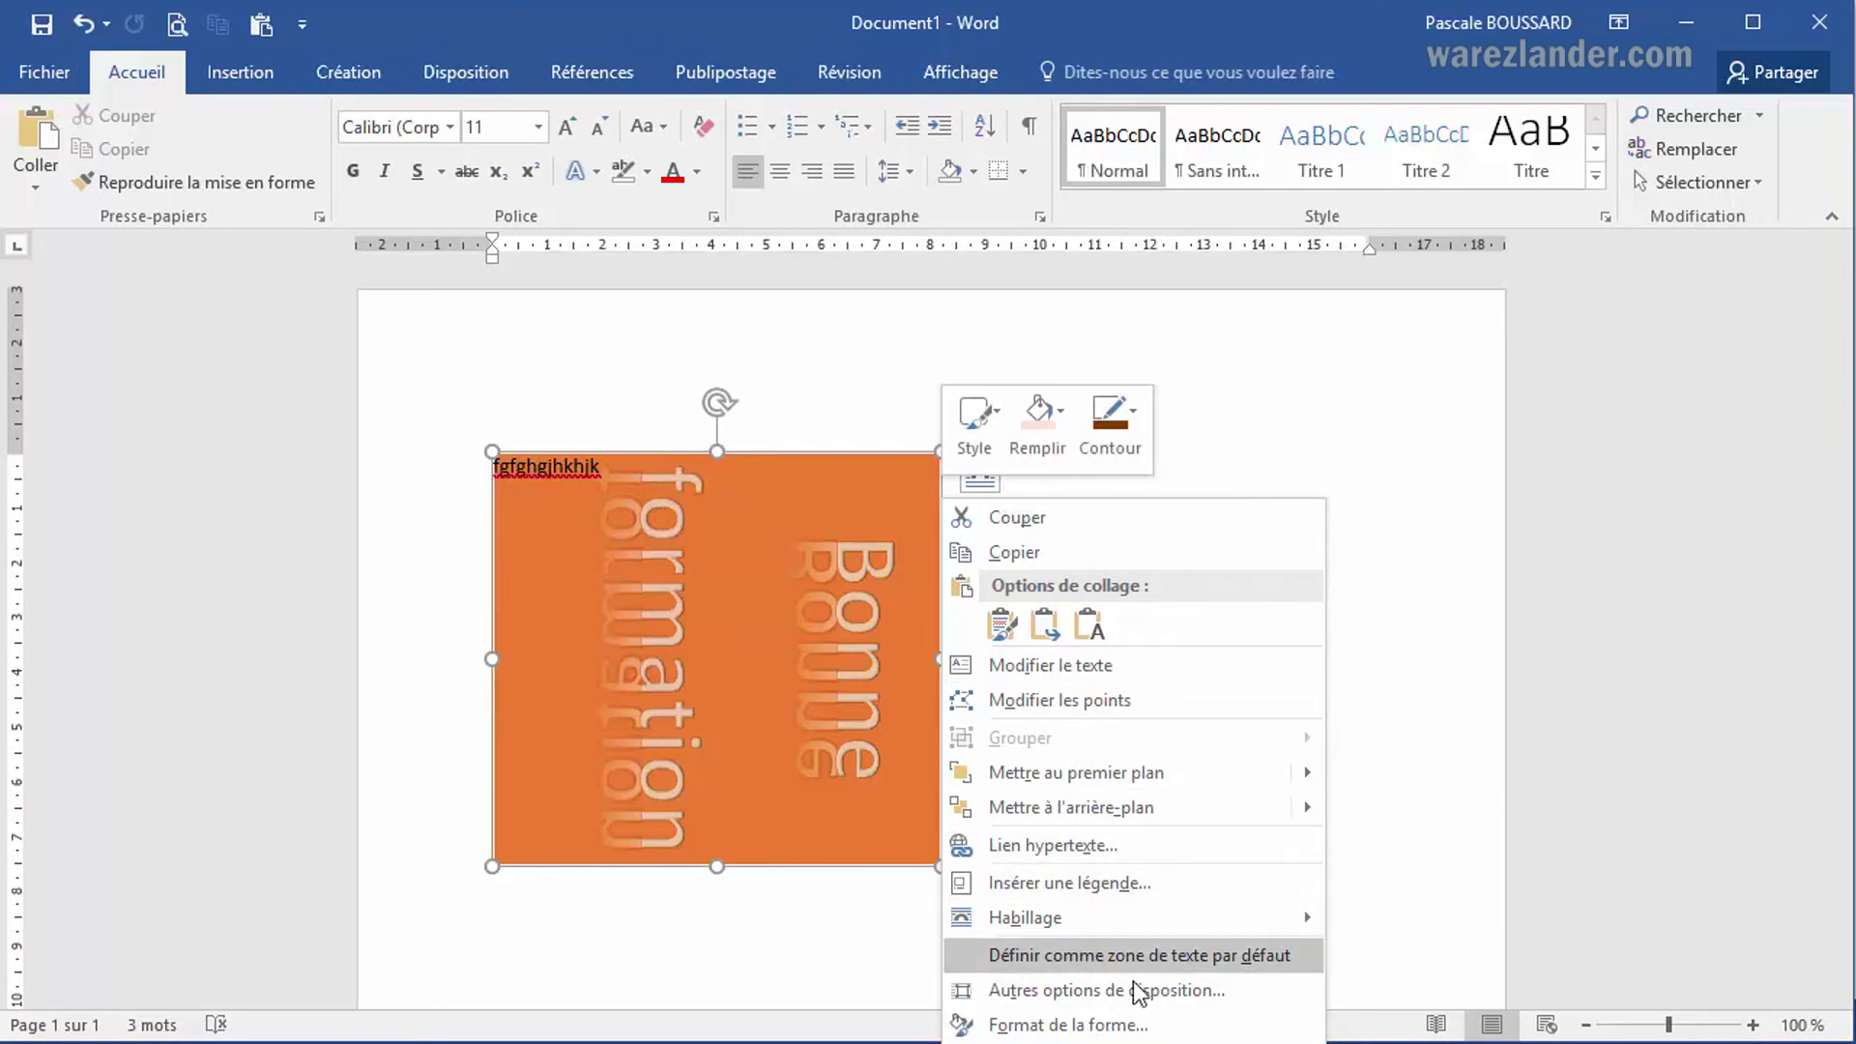
mouse_move(1134, 923)
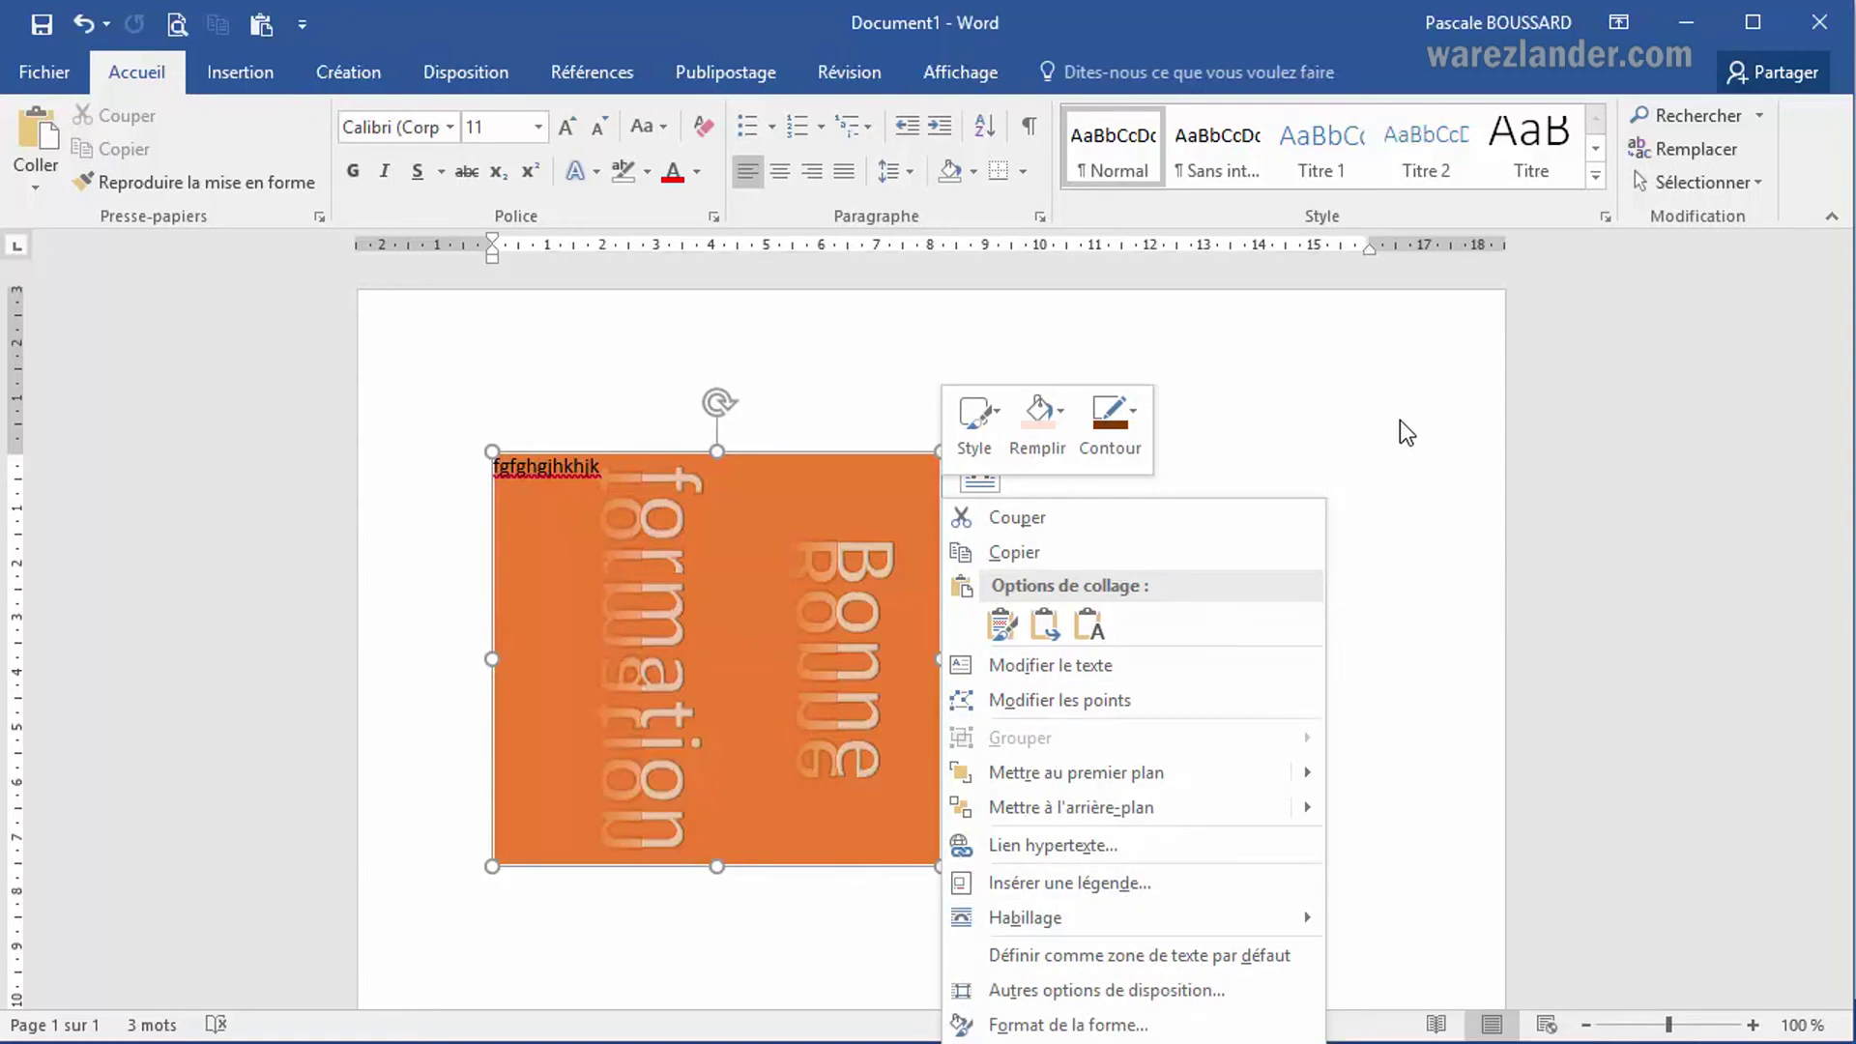
key(Escape)
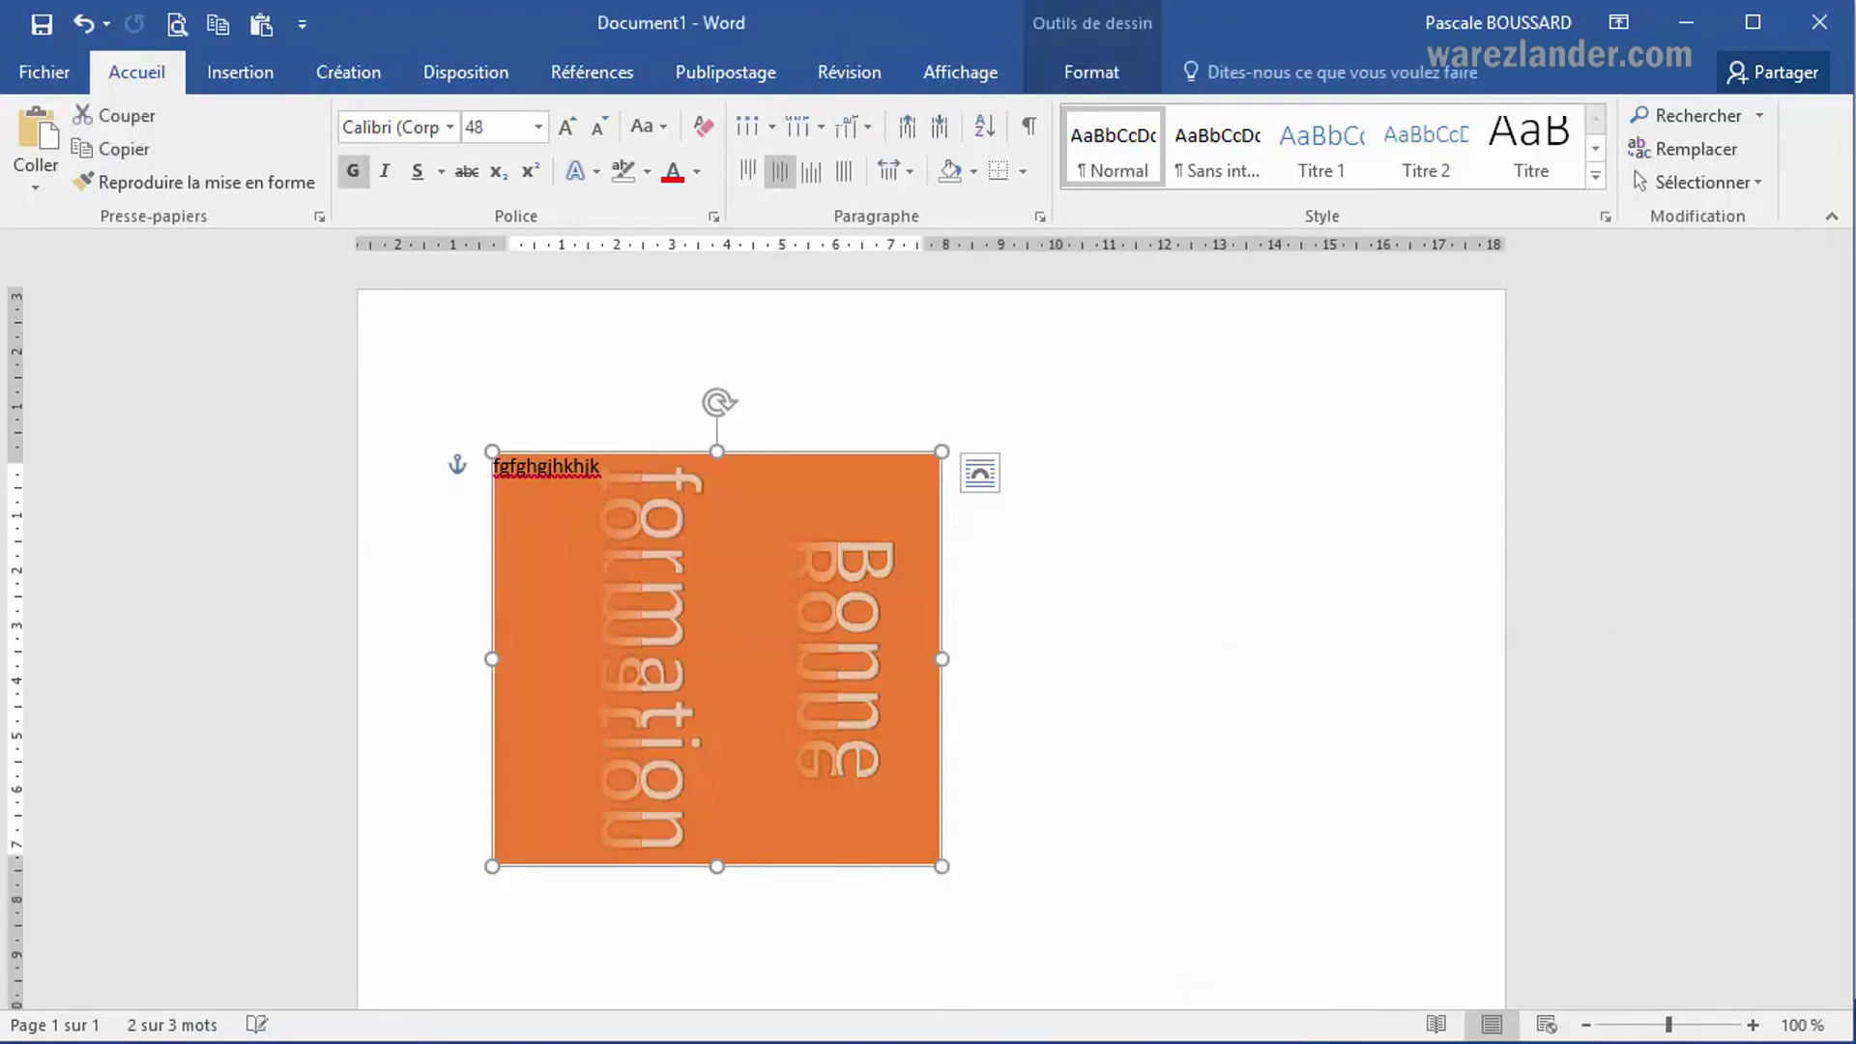
key(alt+Tab)
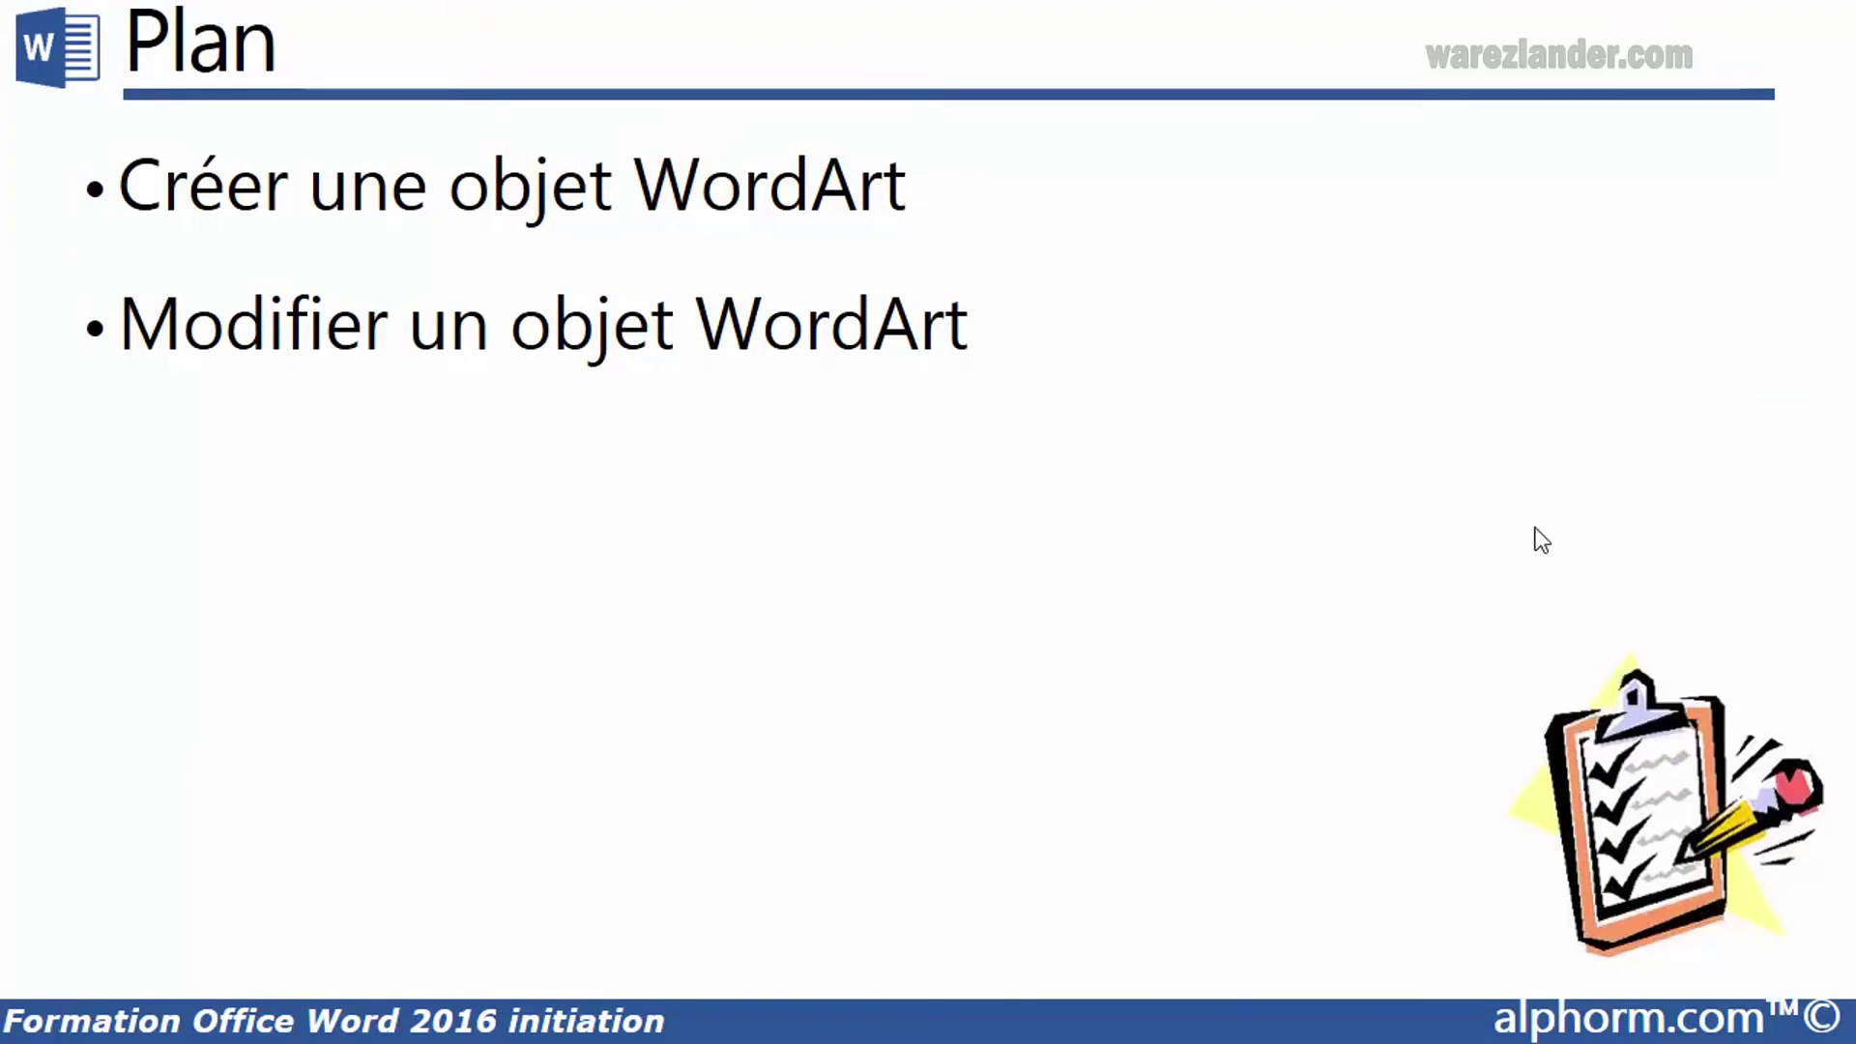
click(1188, 619)
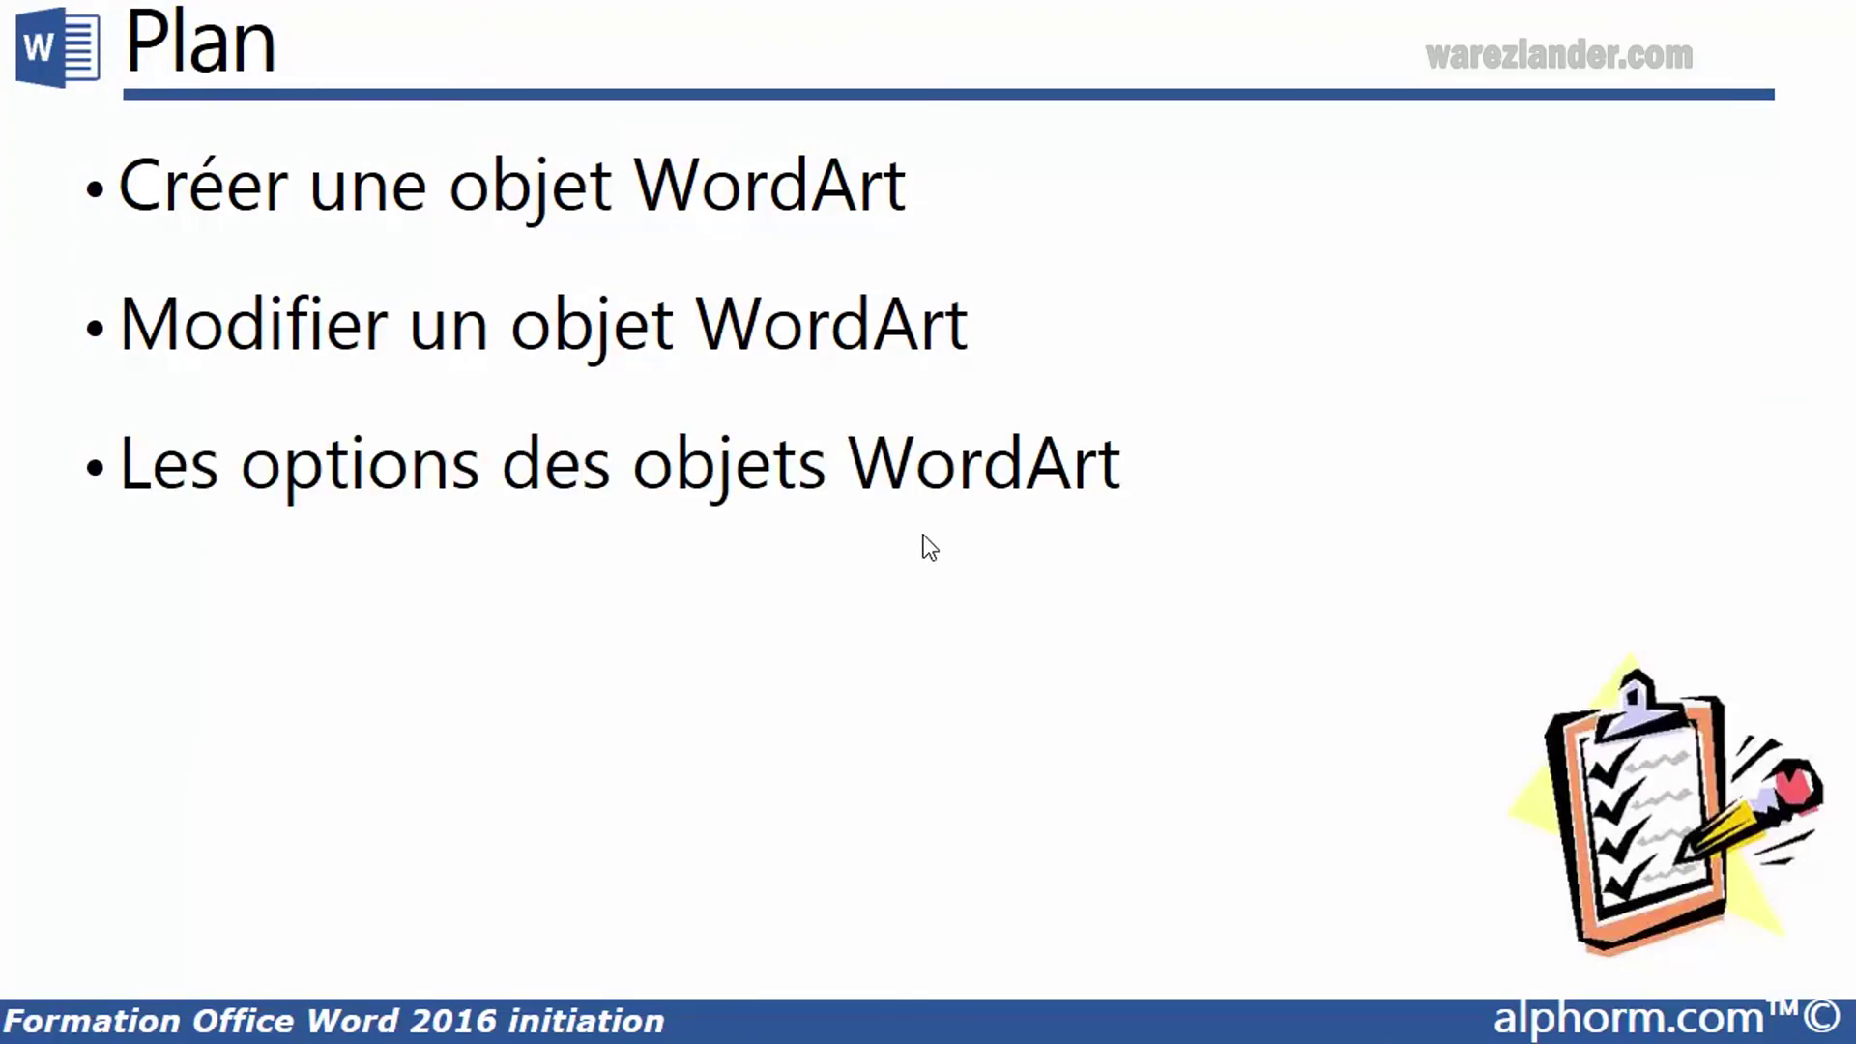
key(alt+Tab)
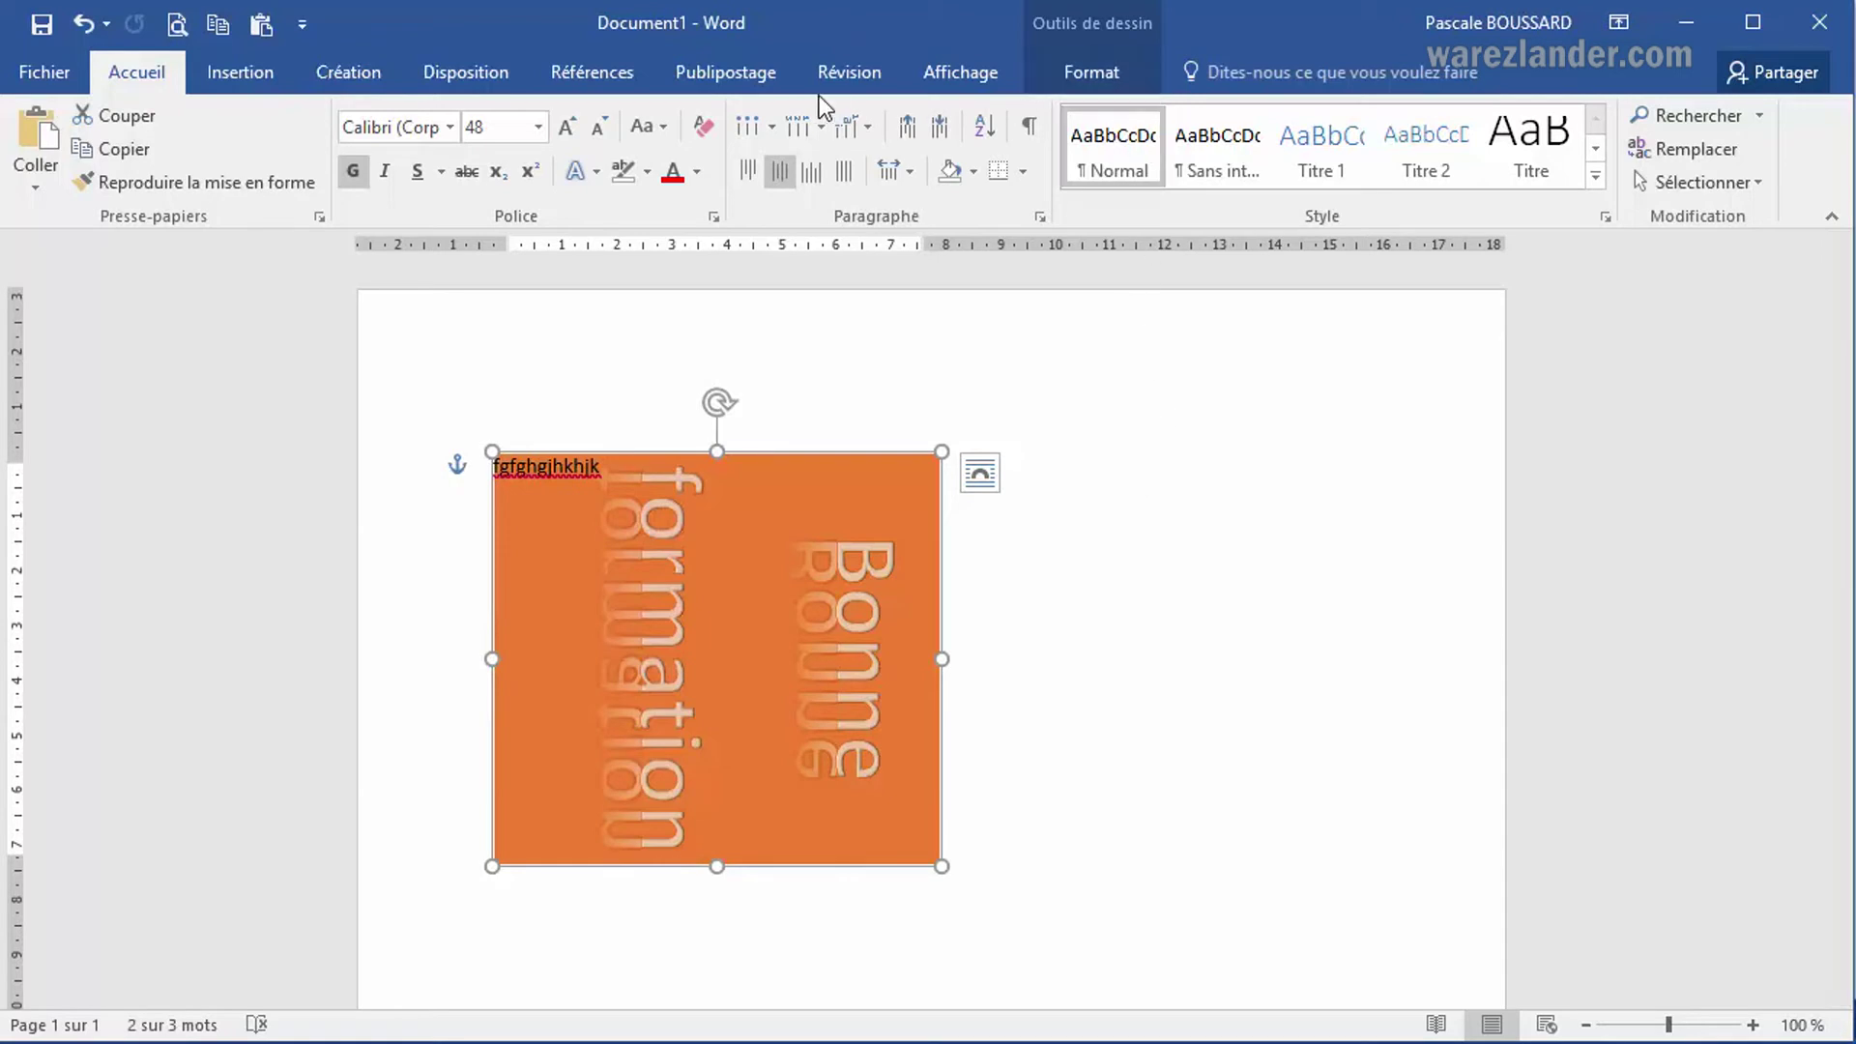
Step: Apply an inner (Interne) shadow along the upper edge of the WordArt's frame
click(1097, 81)
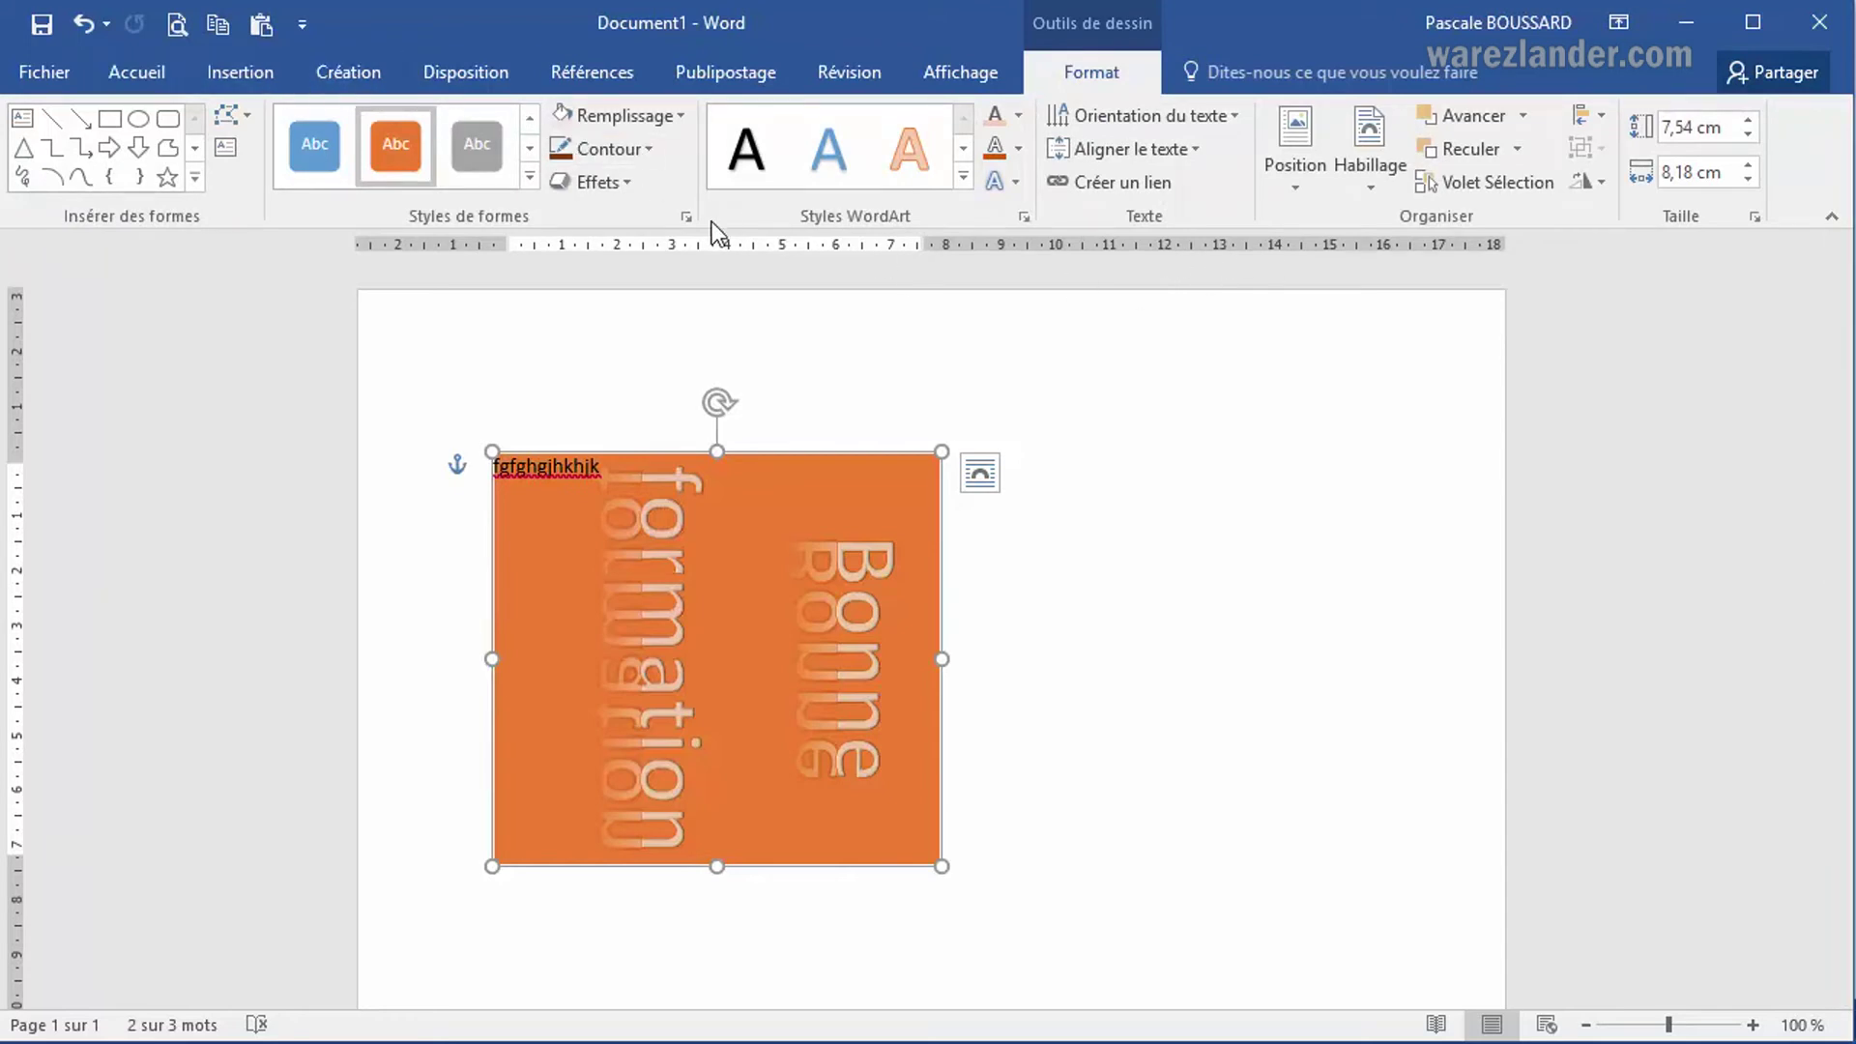
click(617, 172)
click(625, 159)
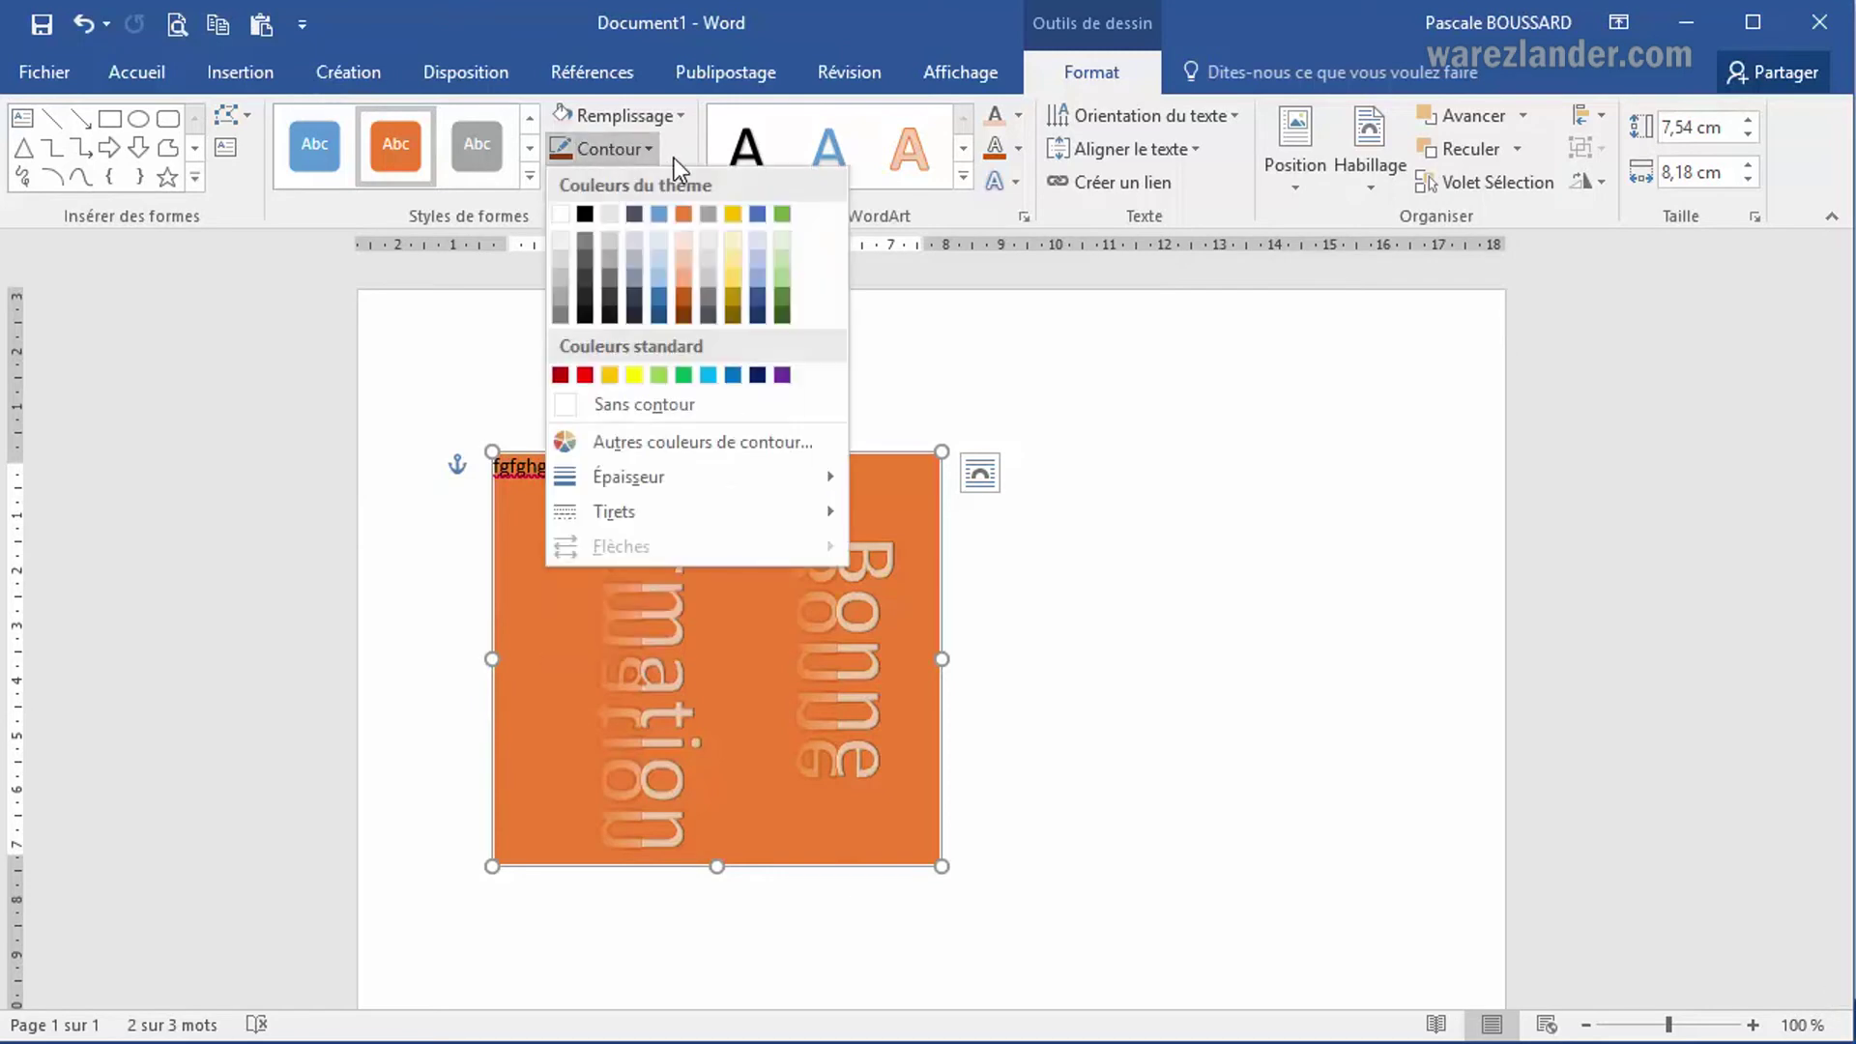
click(1276, 477)
click(619, 181)
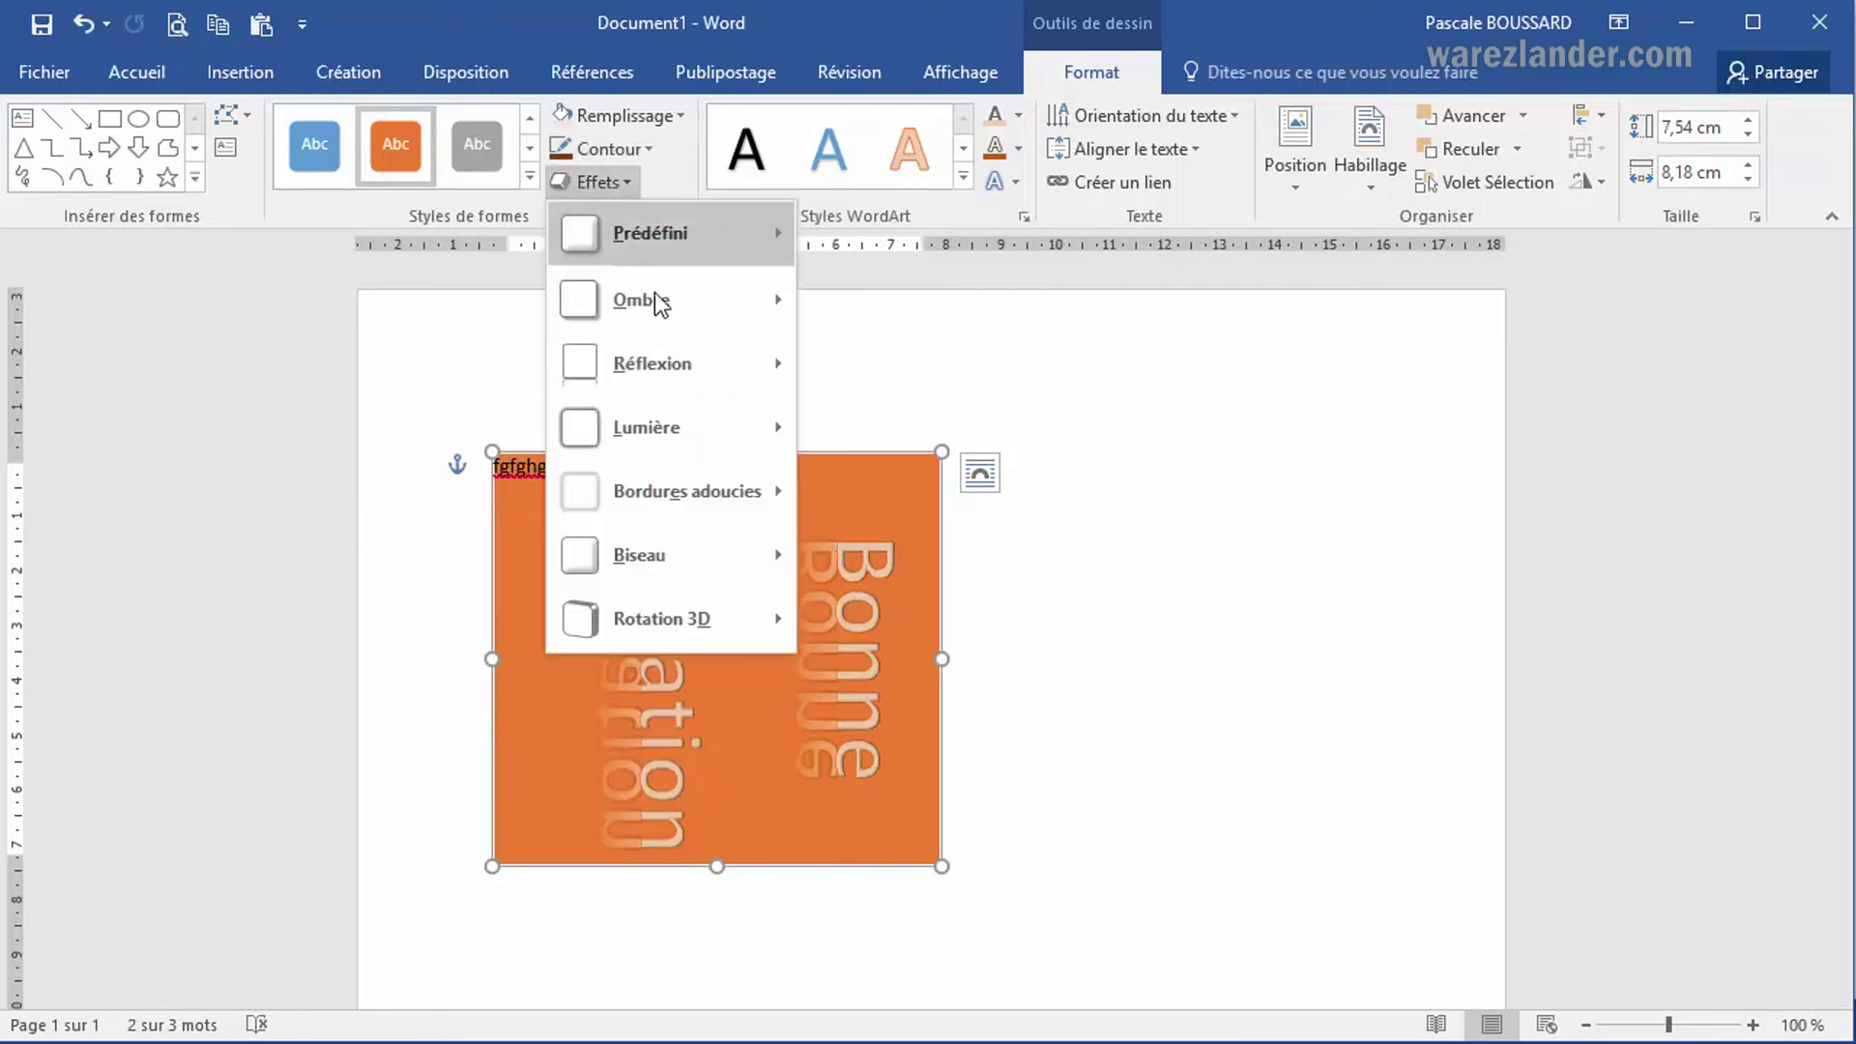
mouse_move(658, 300)
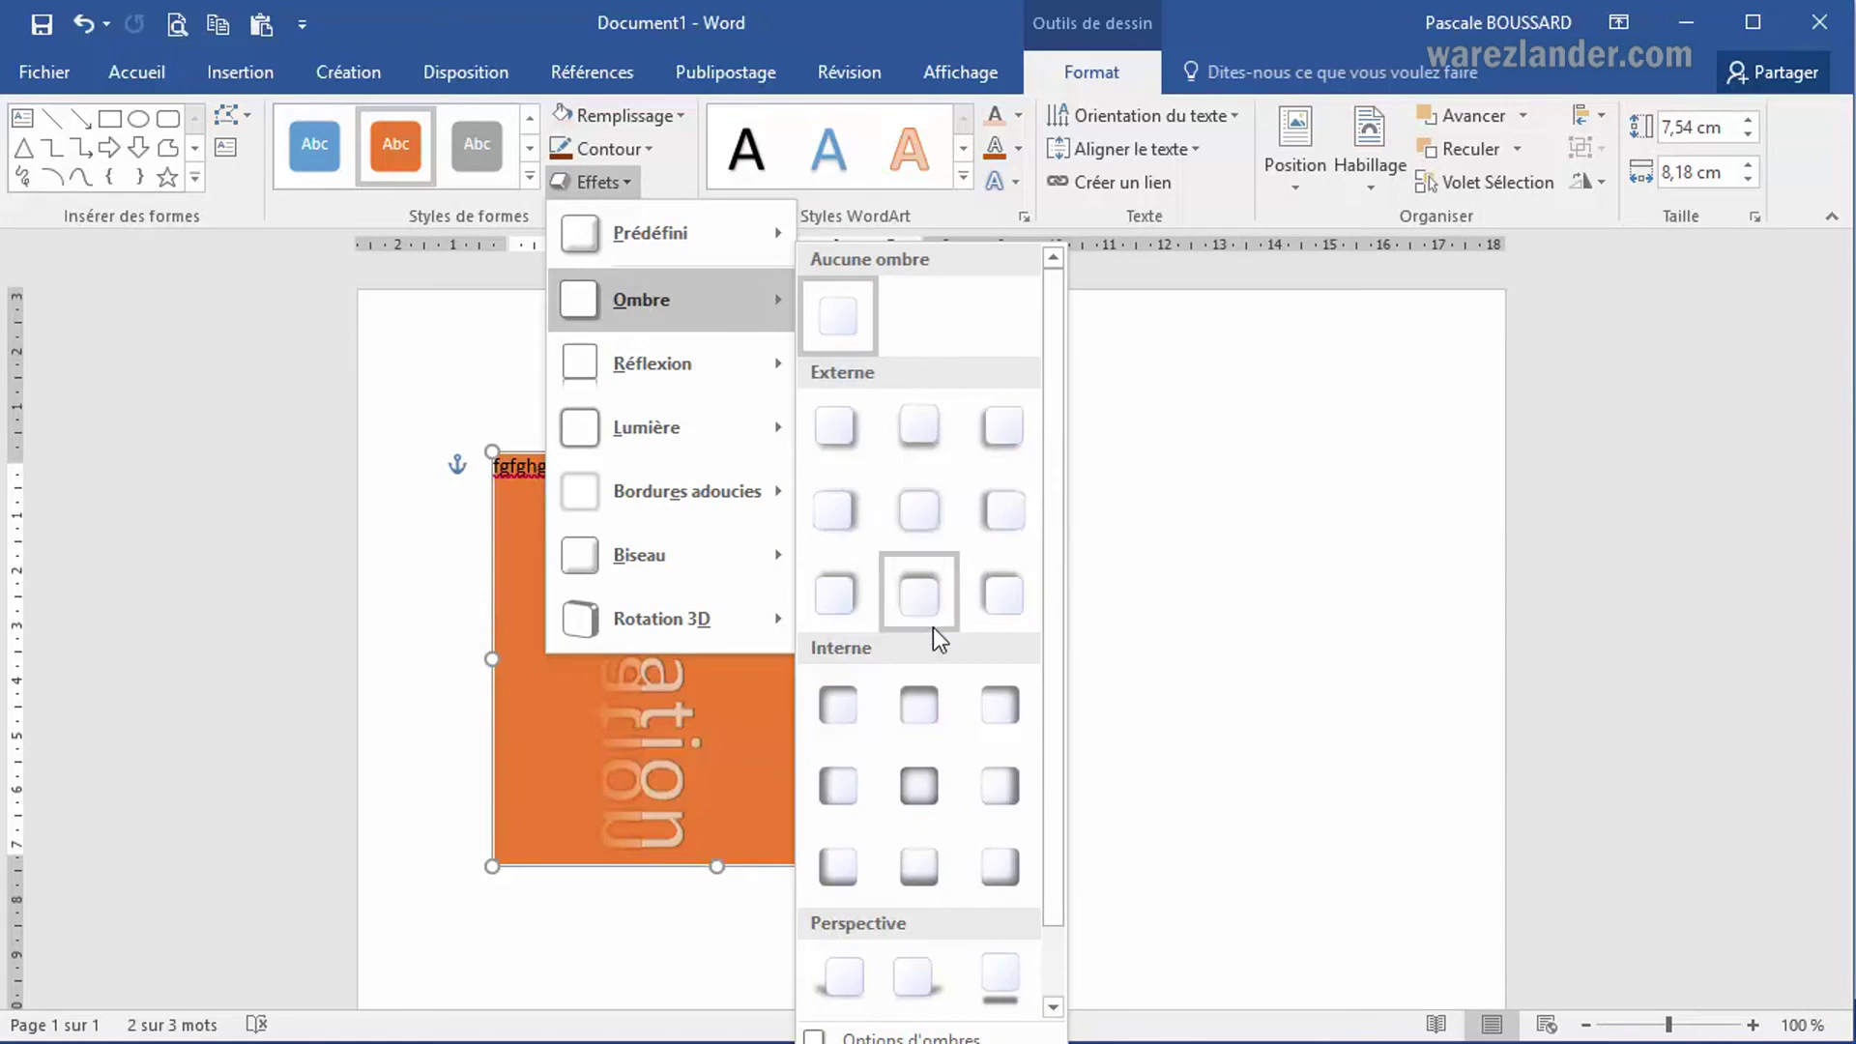
click(933, 720)
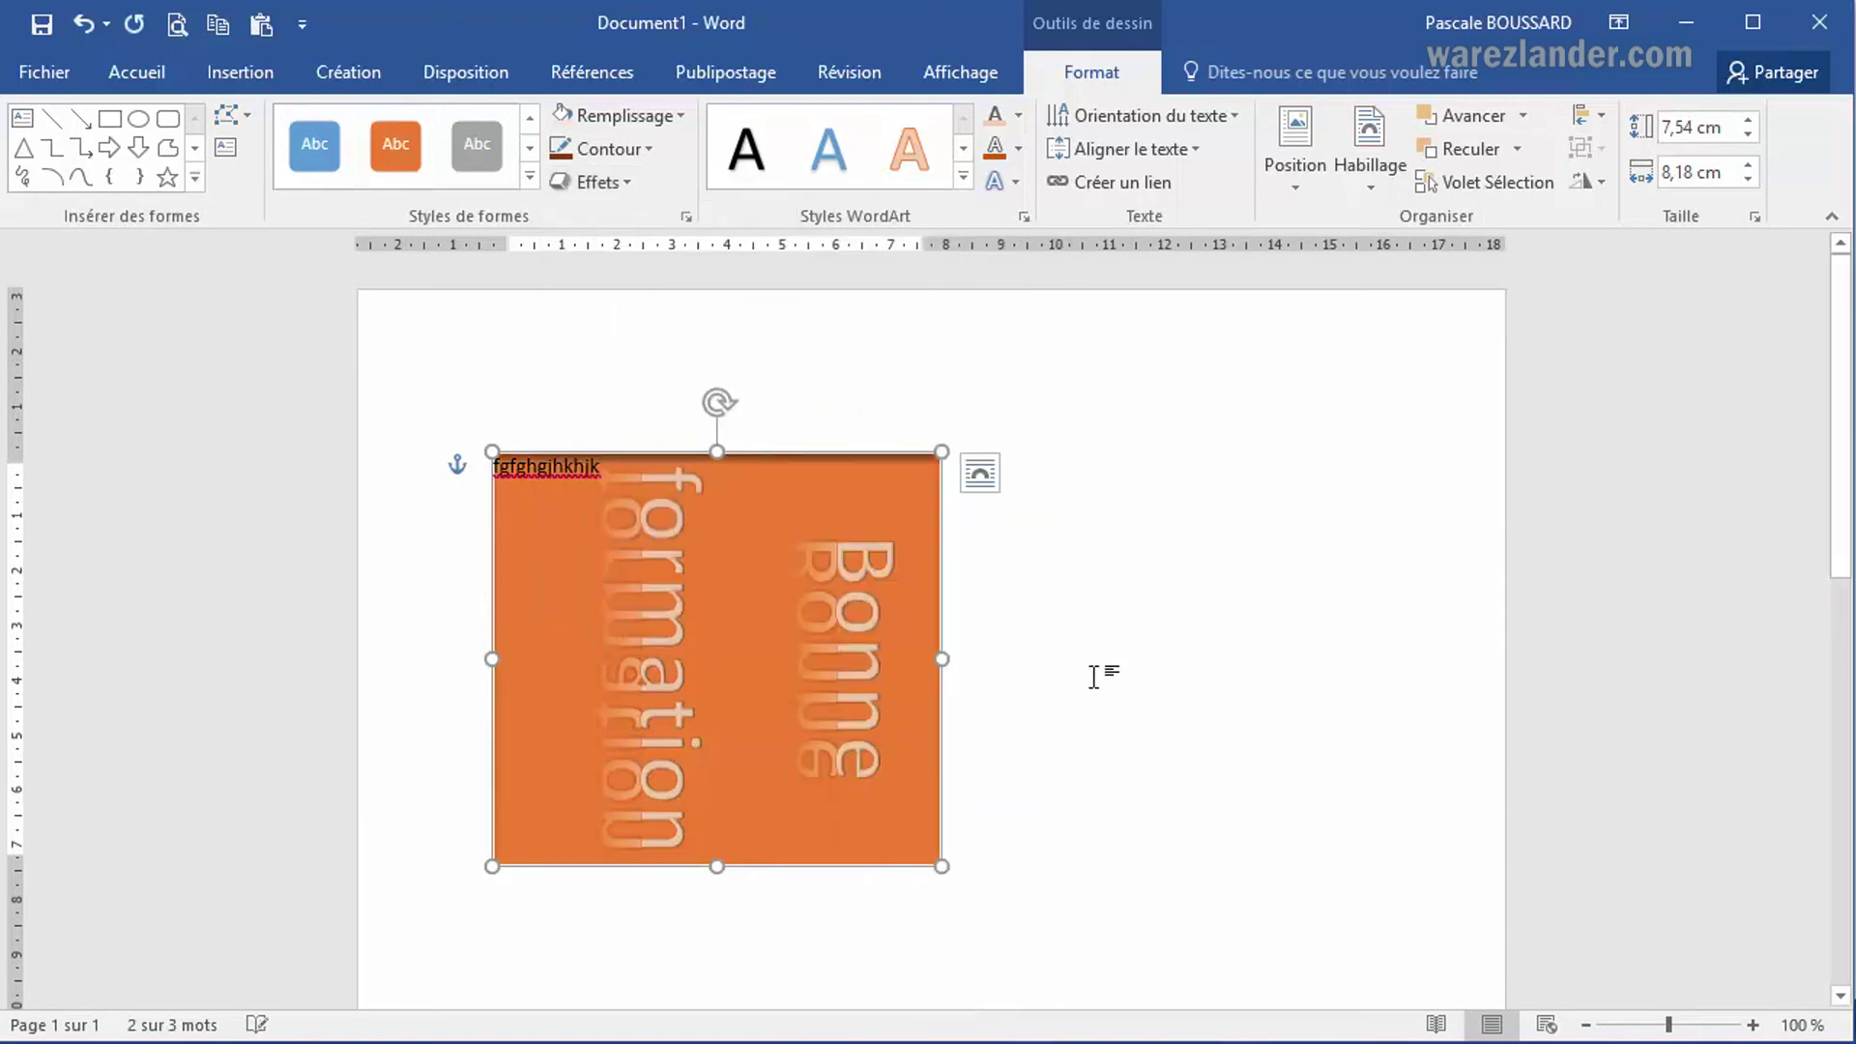
Step: Open the WordArt's text formatting options, review the Zone de texte settings, and set the text fill to Remplissage dégradé
click(1023, 217)
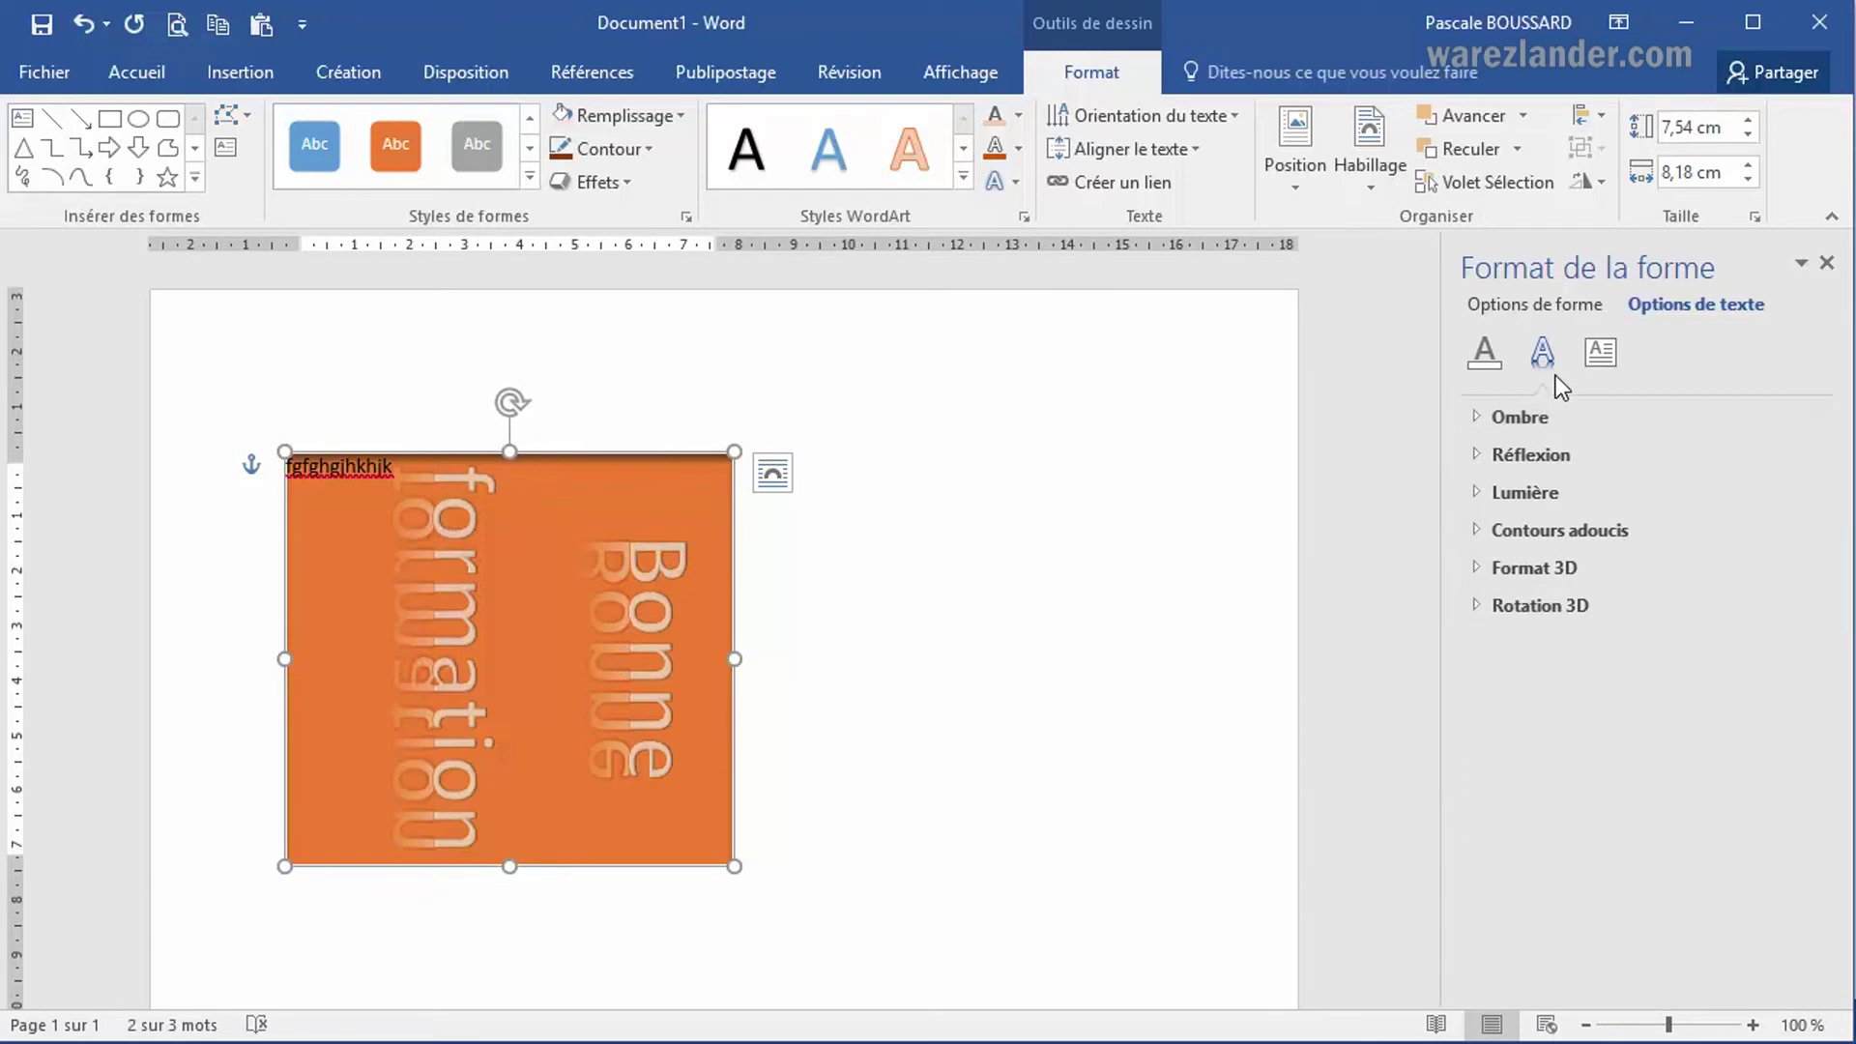
click(1604, 360)
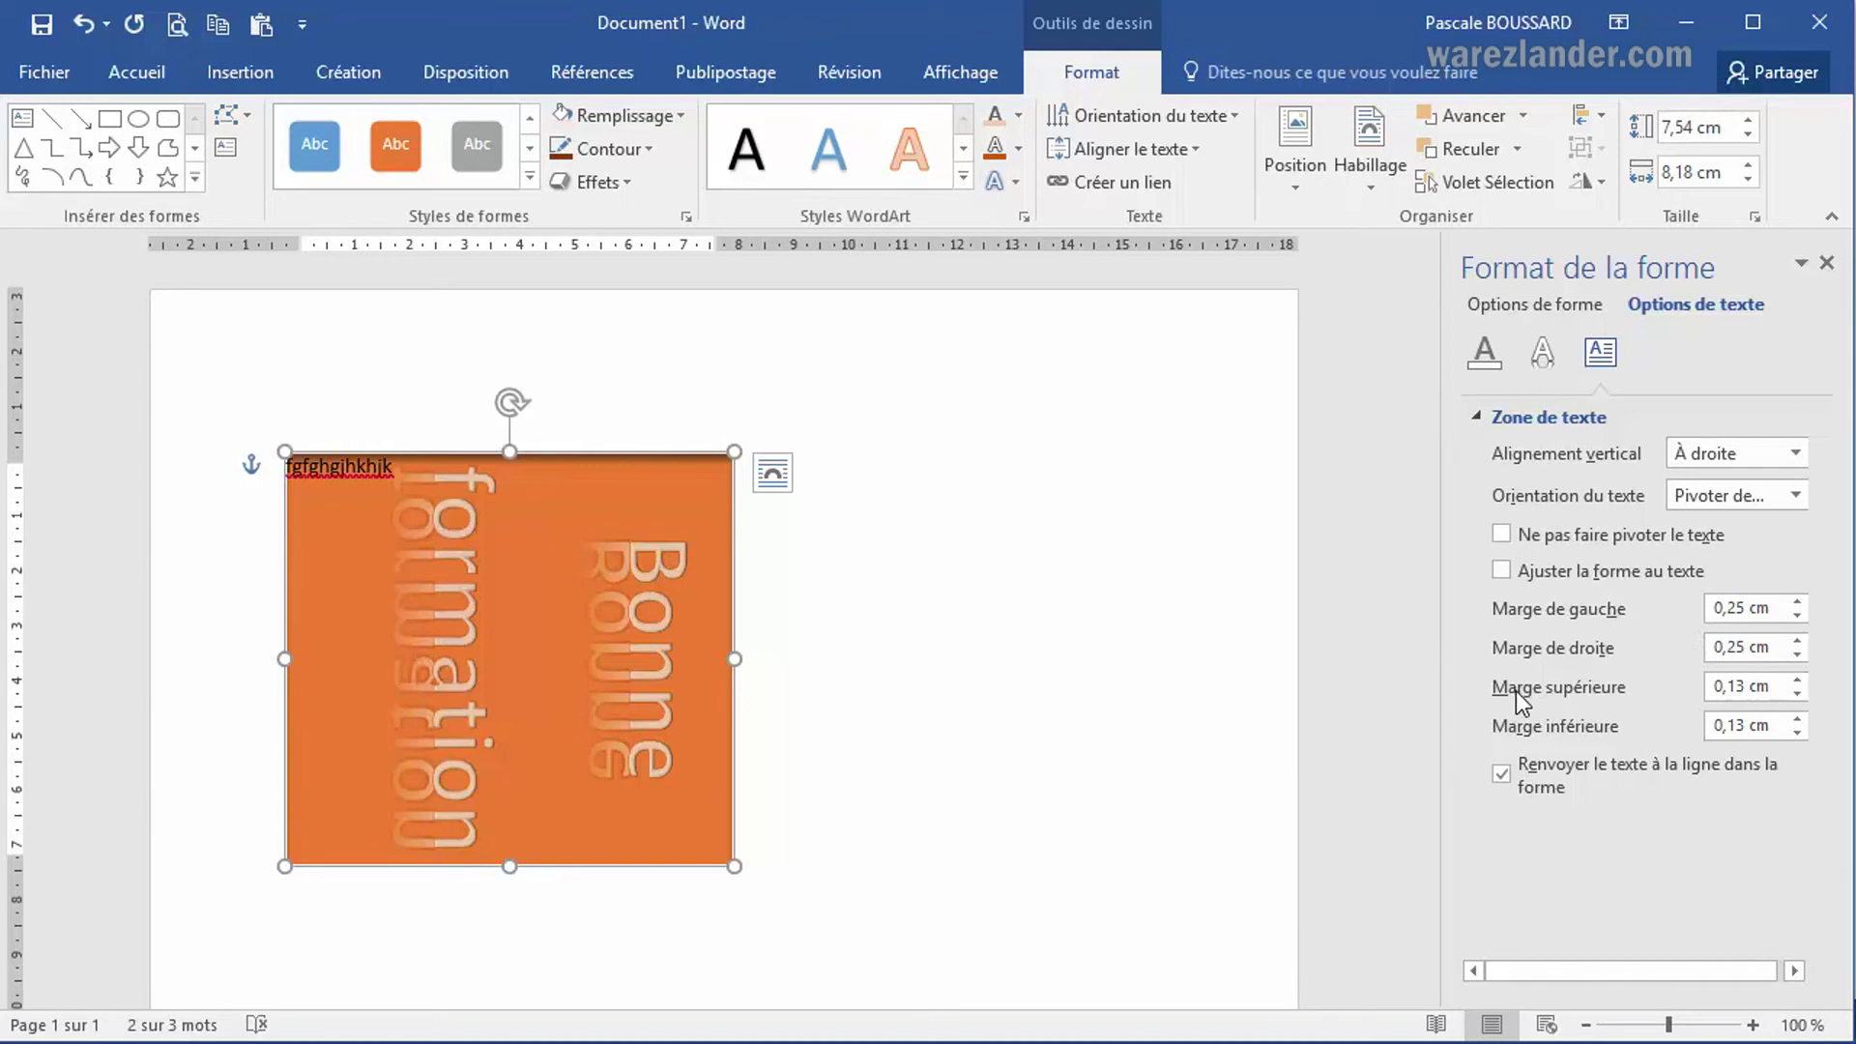
click(1487, 365)
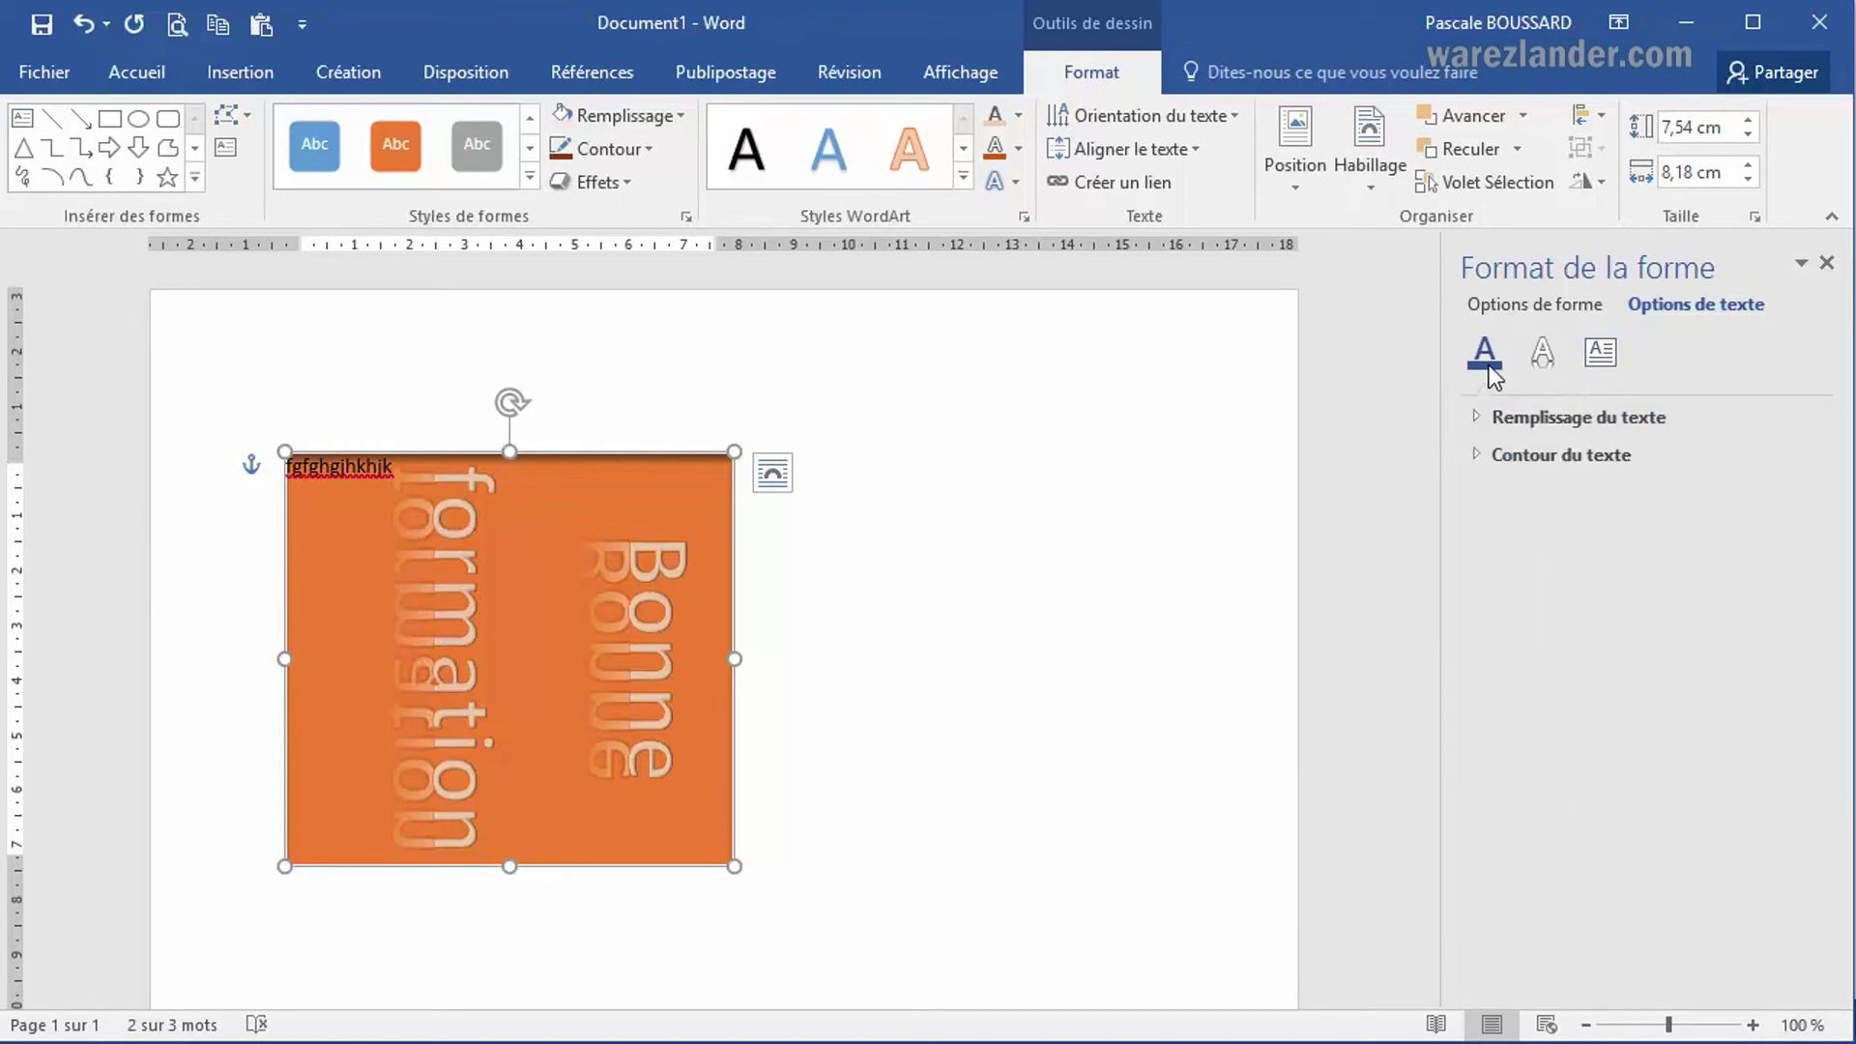
click(1481, 416)
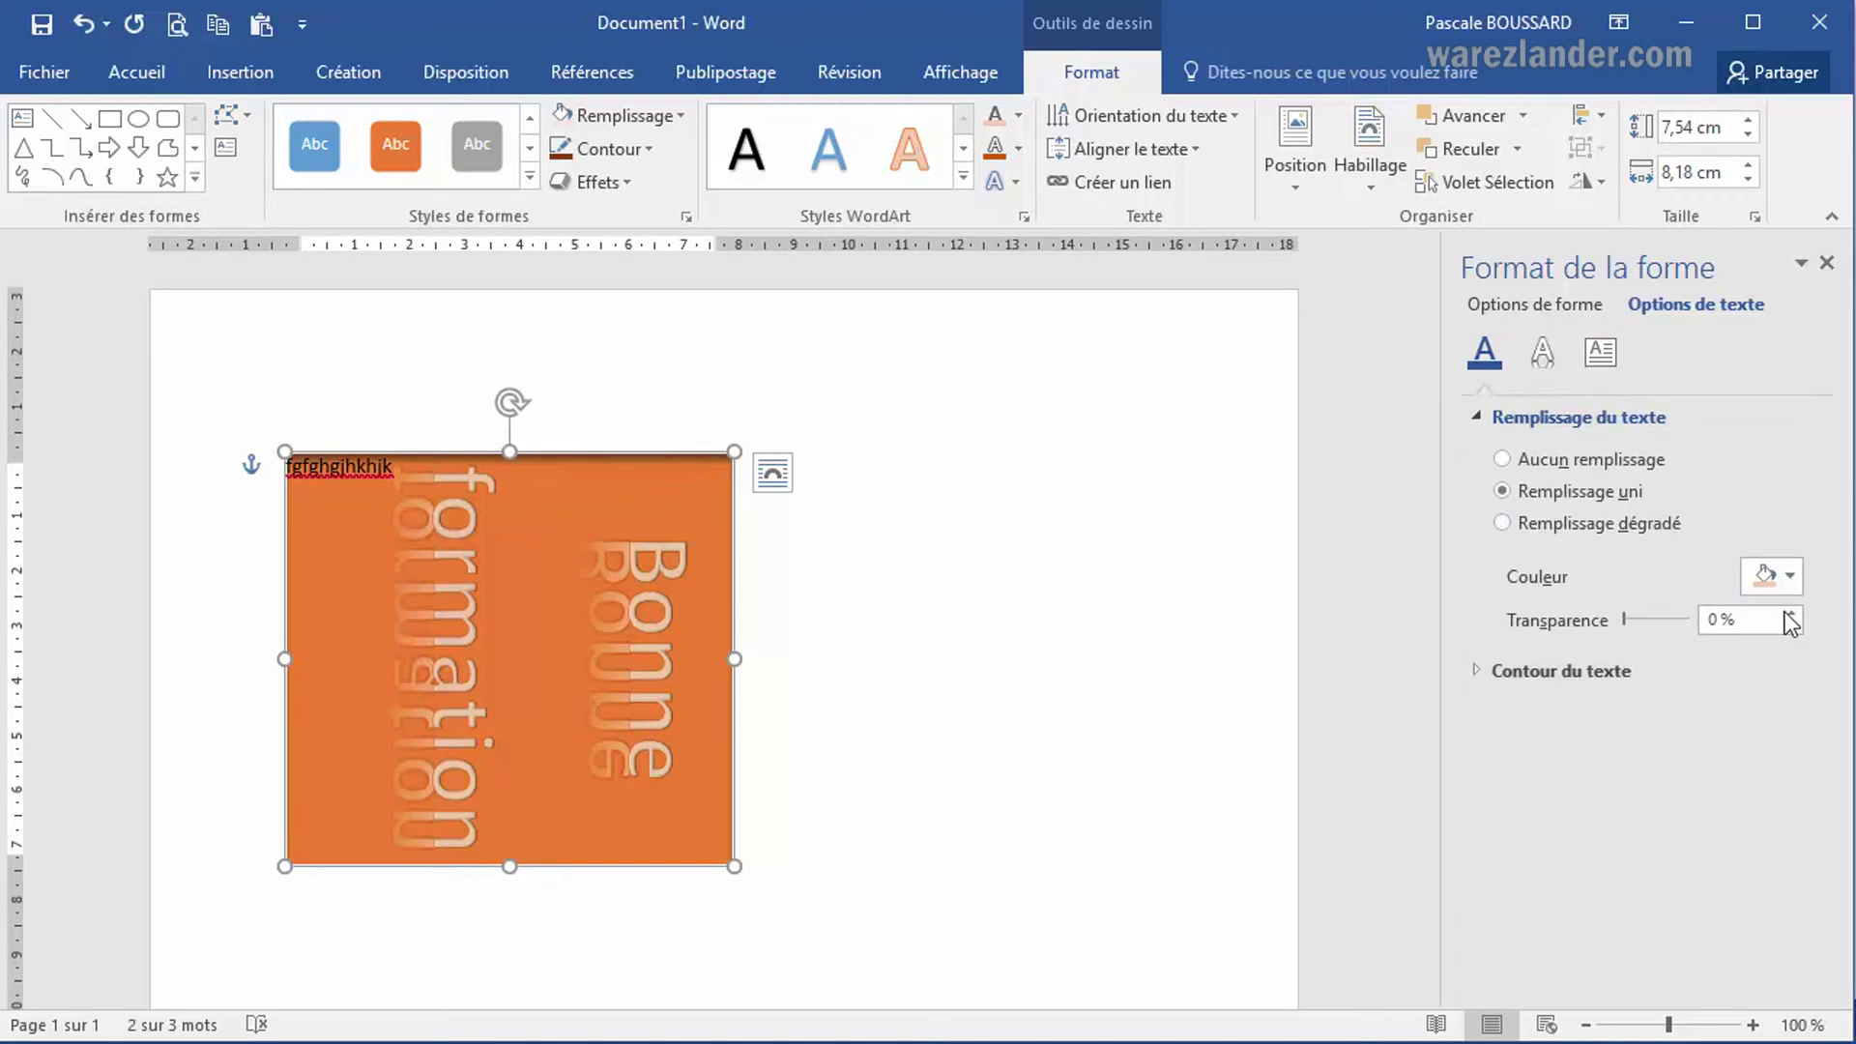
click(1501, 523)
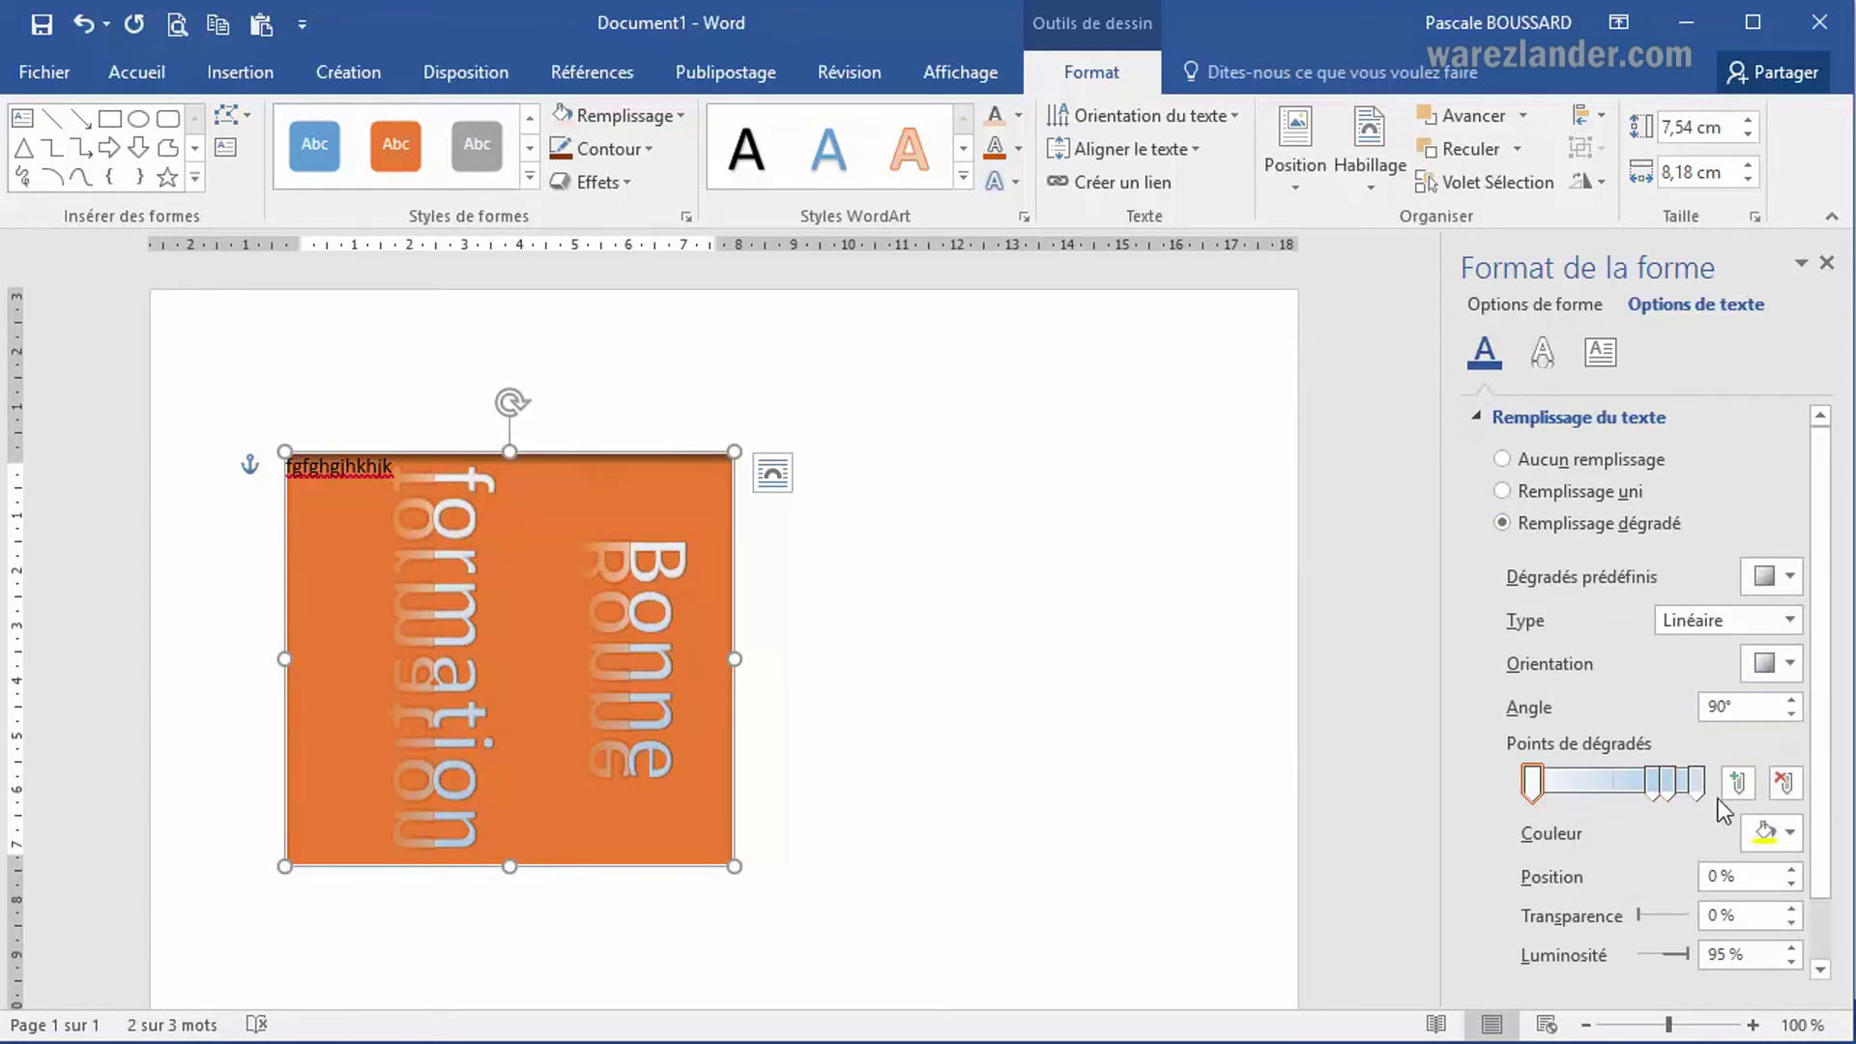
Step: Recolour the text gradient's 83 % stop in standard blue and its 100 % stop in a 40 % lighter theme blue
click(1668, 781)
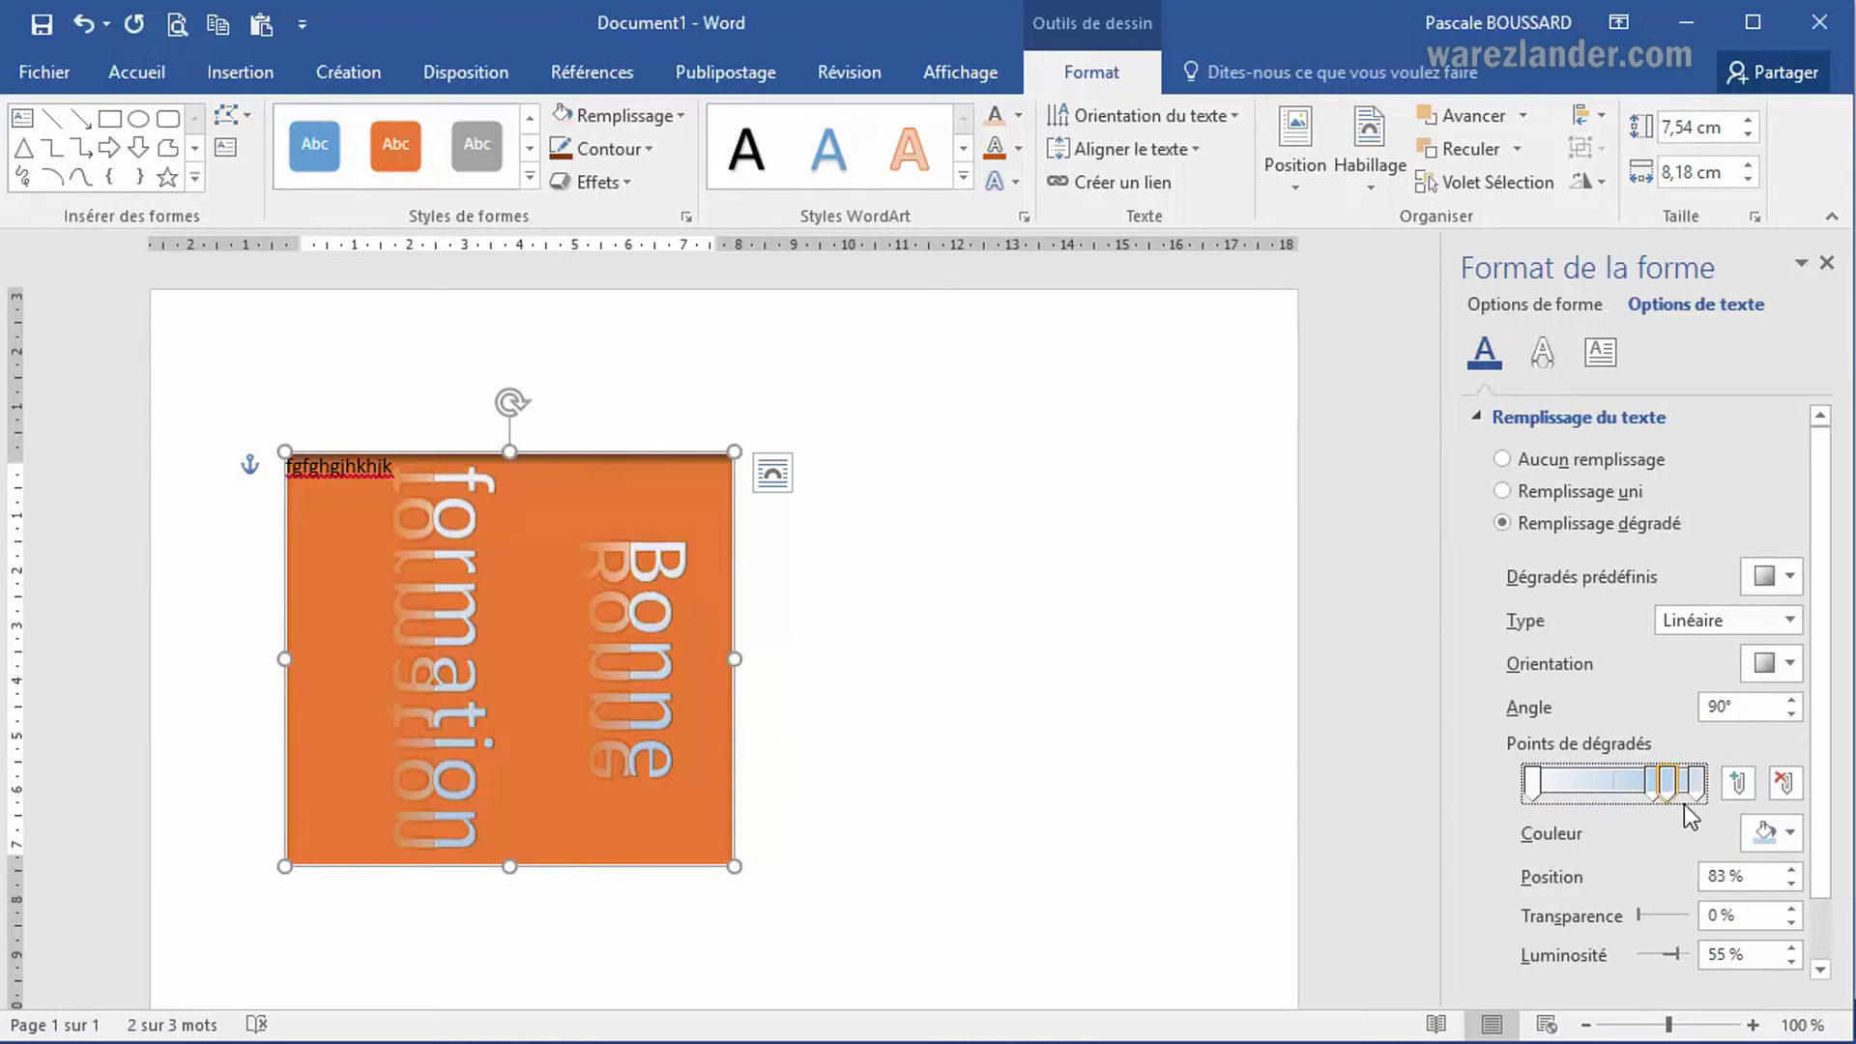
click(1794, 848)
click(1796, 764)
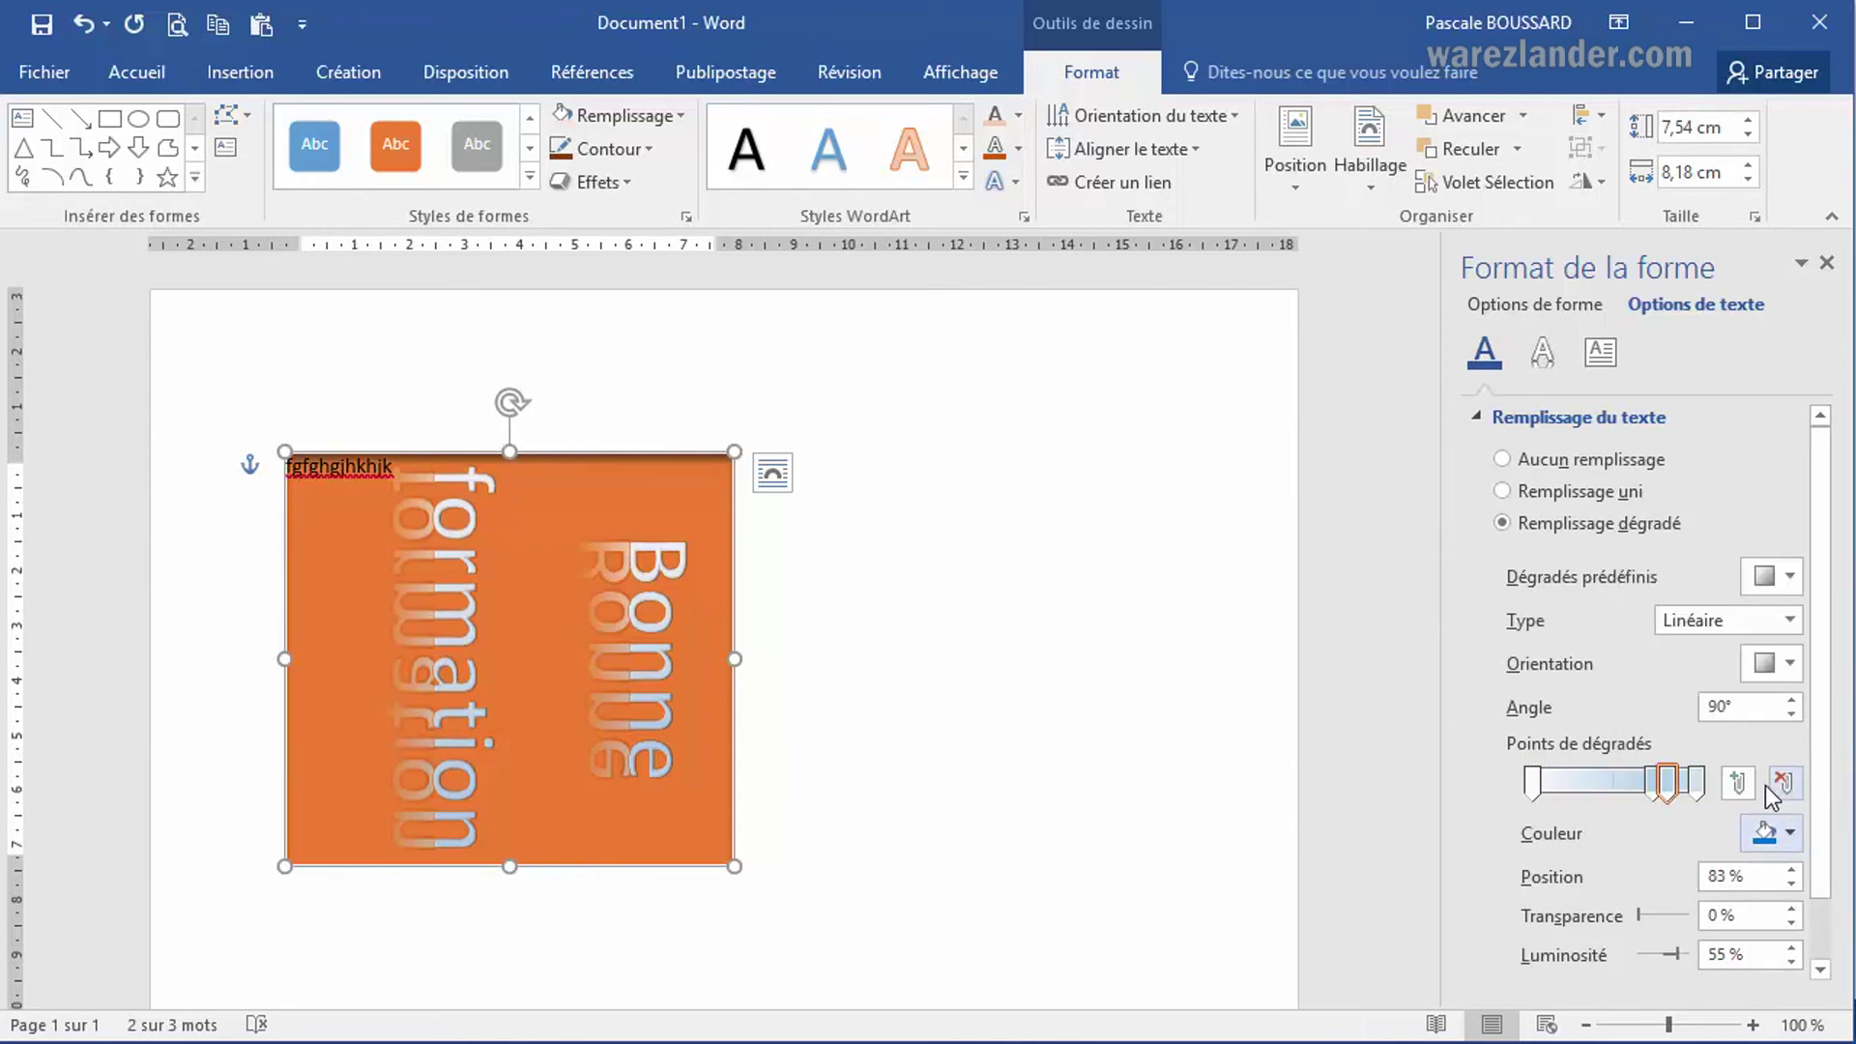
click(1693, 795)
click(1787, 833)
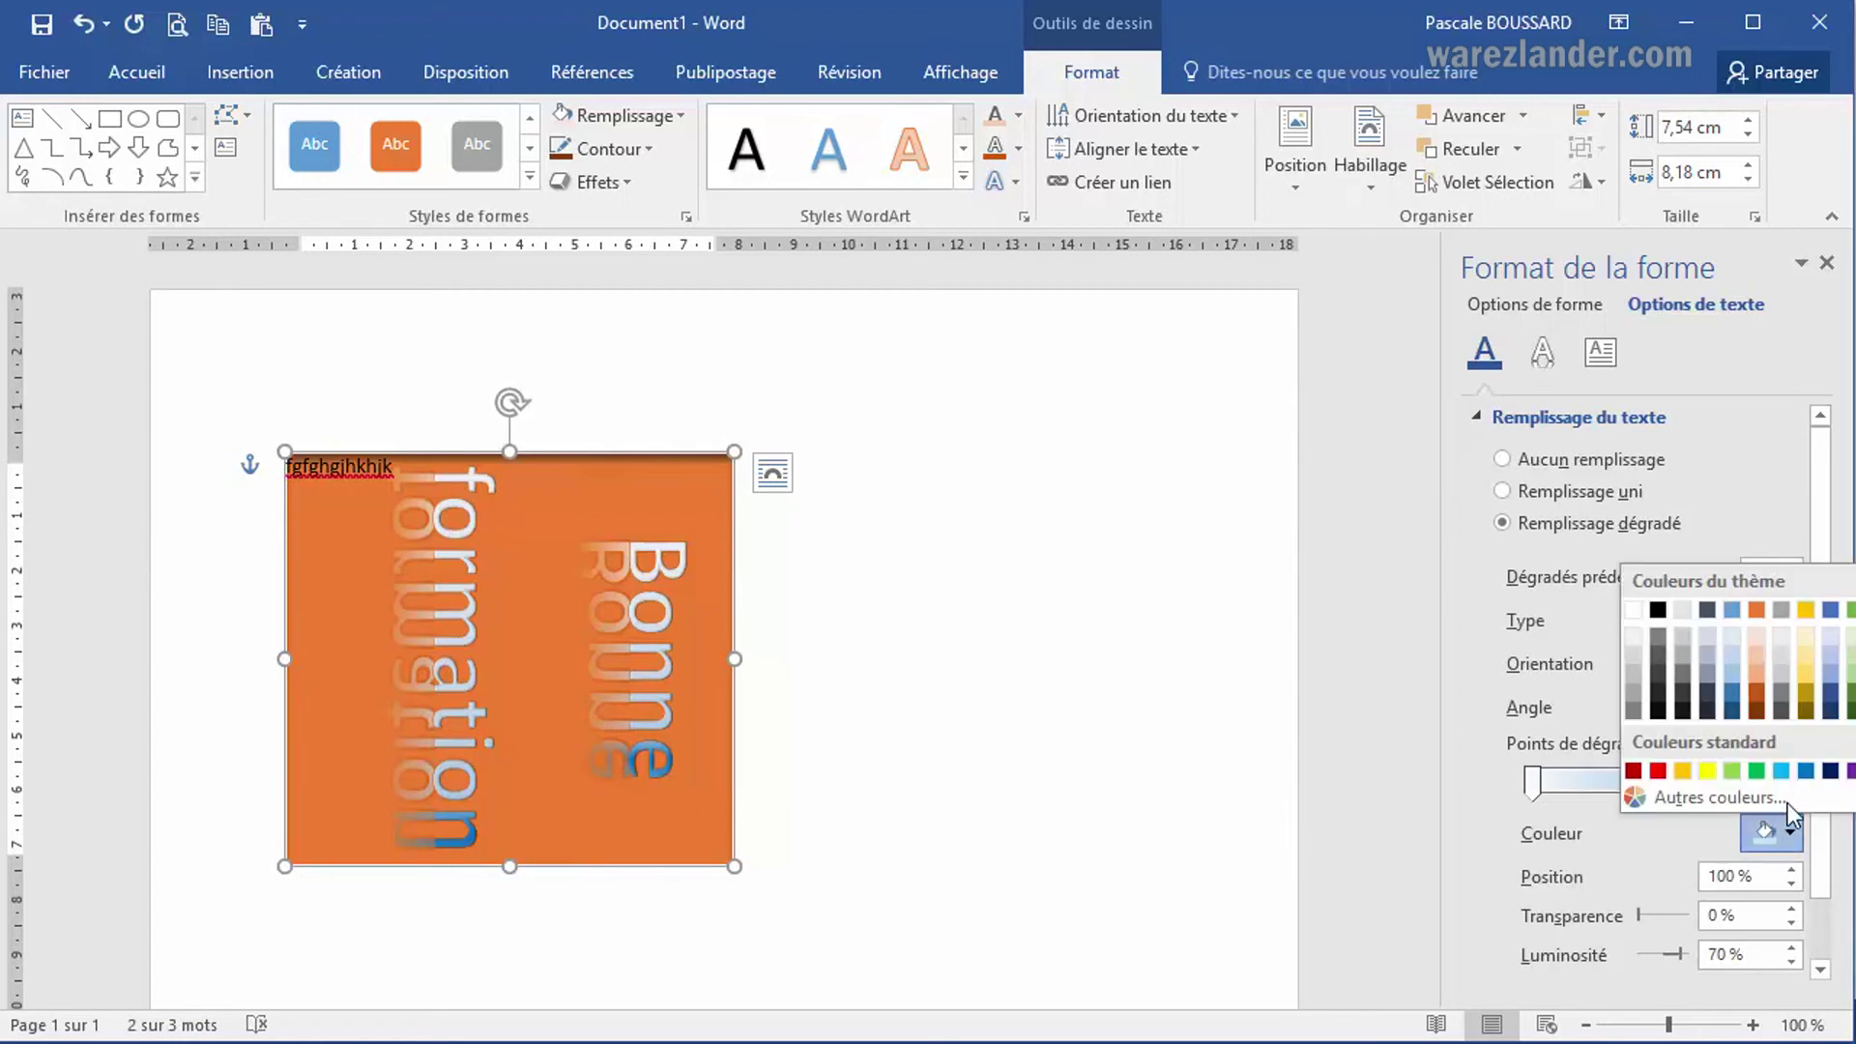
click(1731, 676)
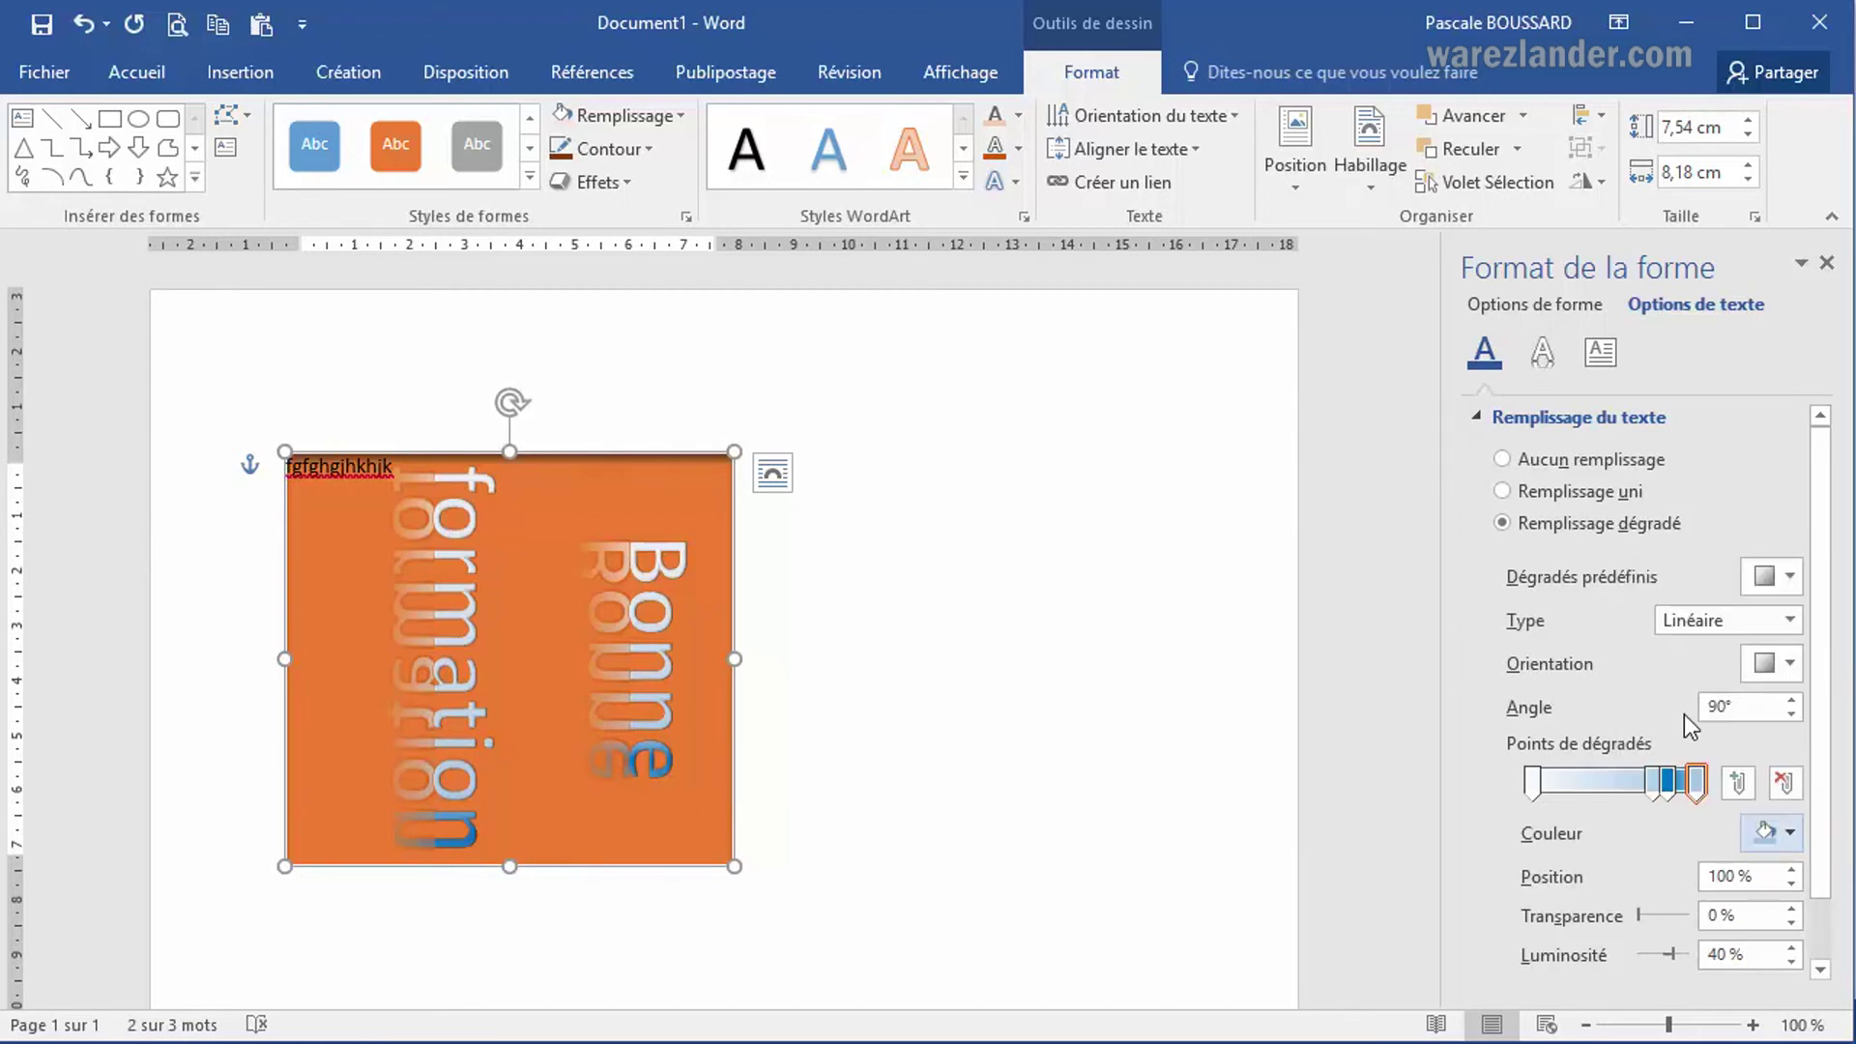
Step: Recolour the gradient's 74 % stop in dark blue-grey and set its transparency to 55 % and luminosity to 36 %
click(1653, 785)
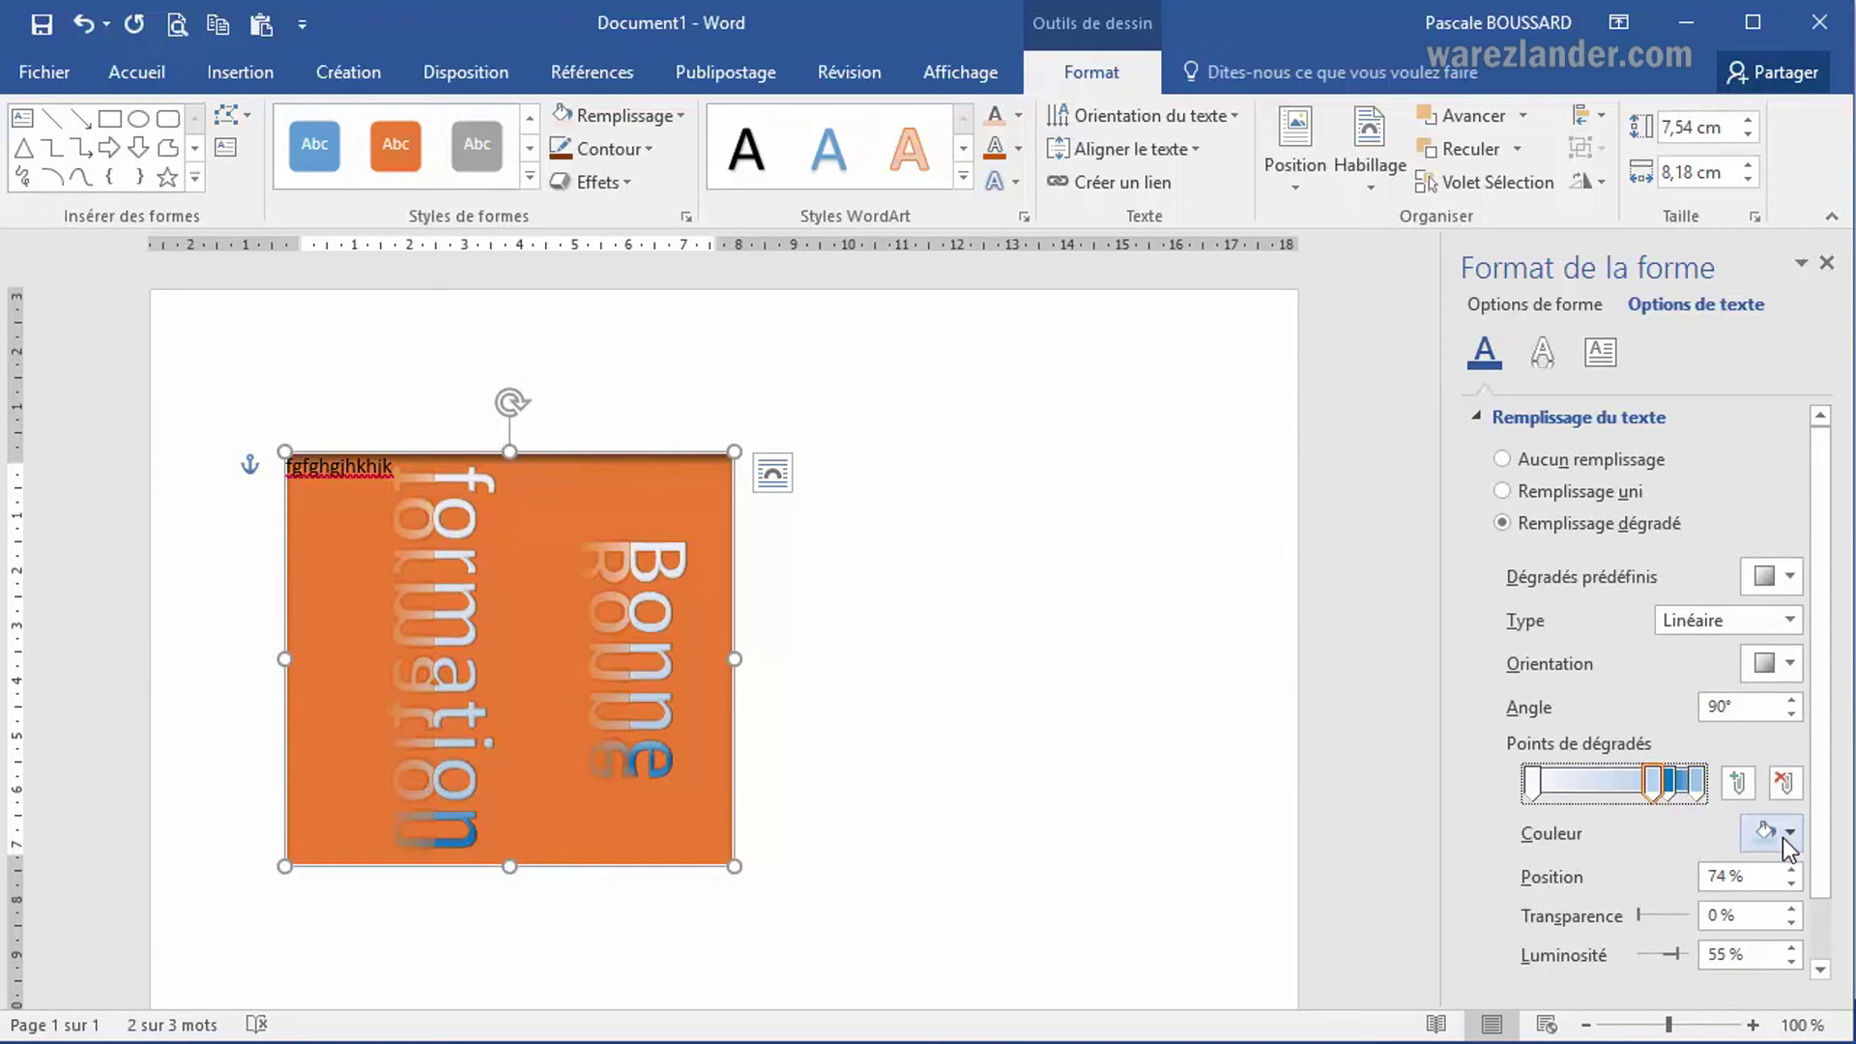
click(1789, 833)
click(1727, 696)
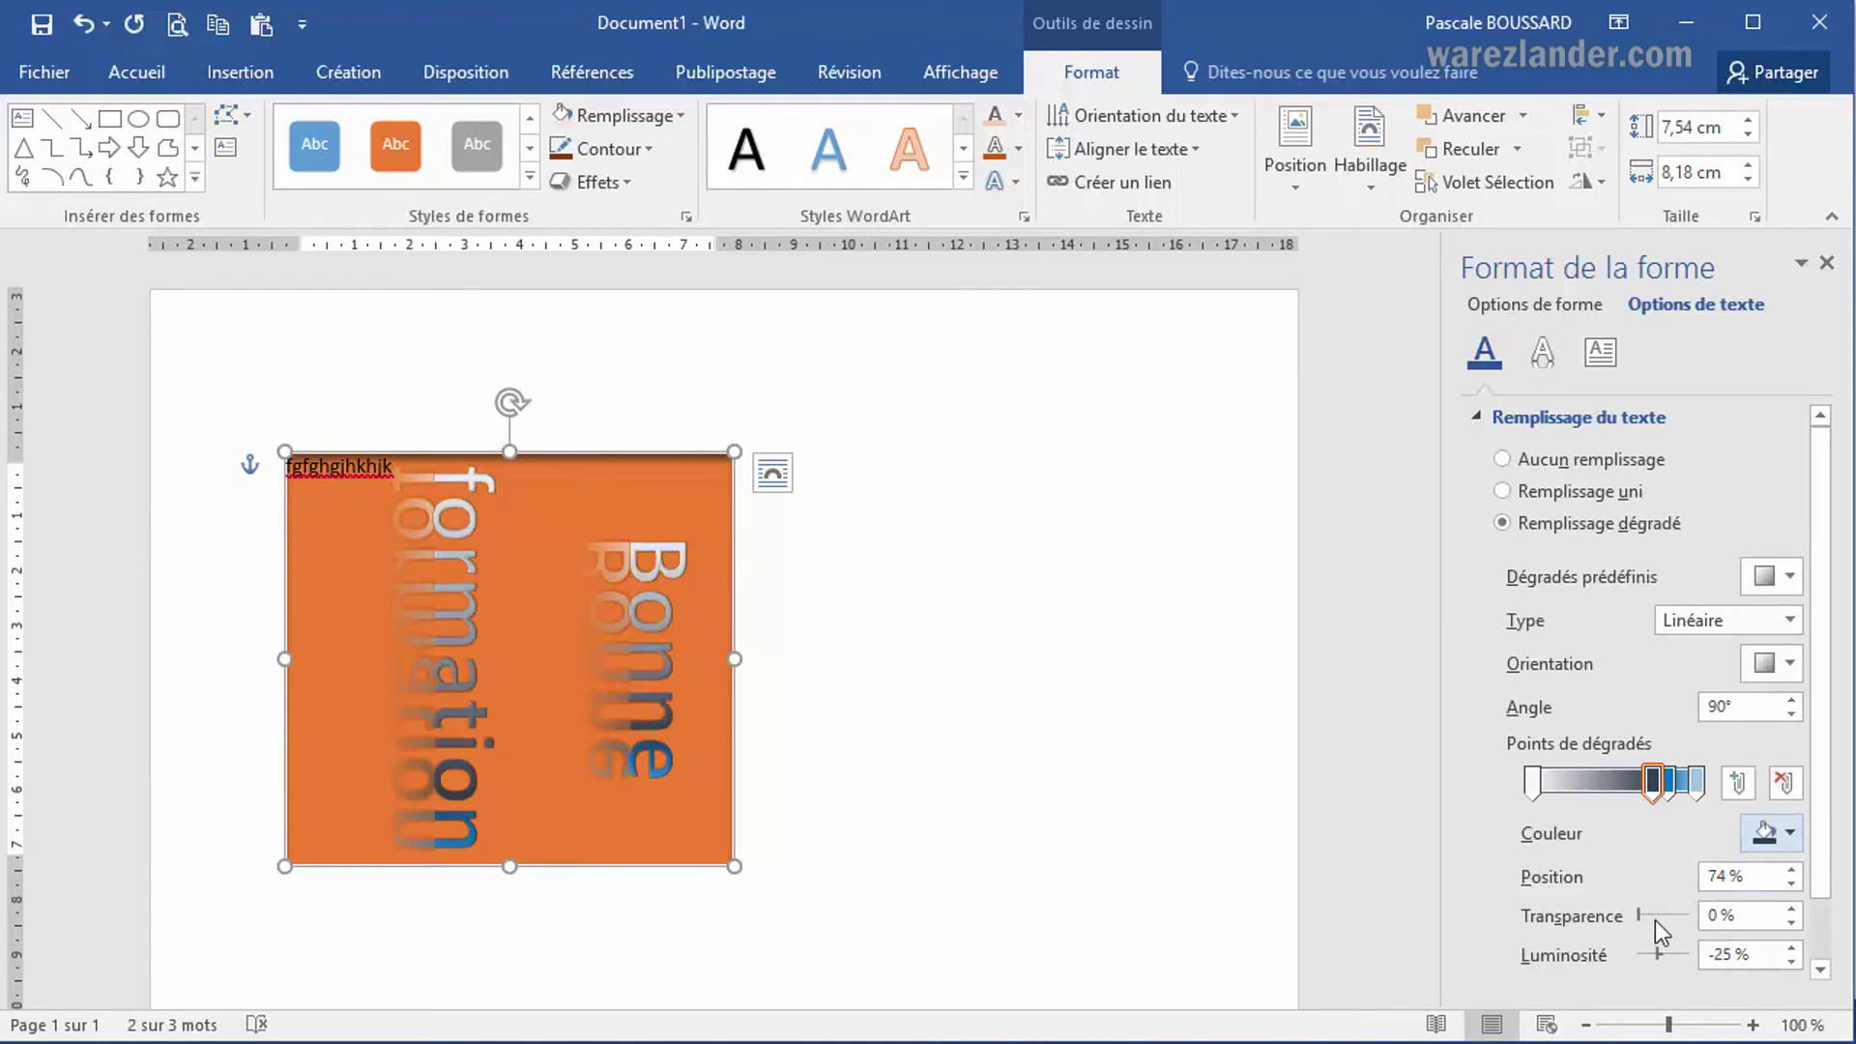
drag(1640, 915, 1682, 926)
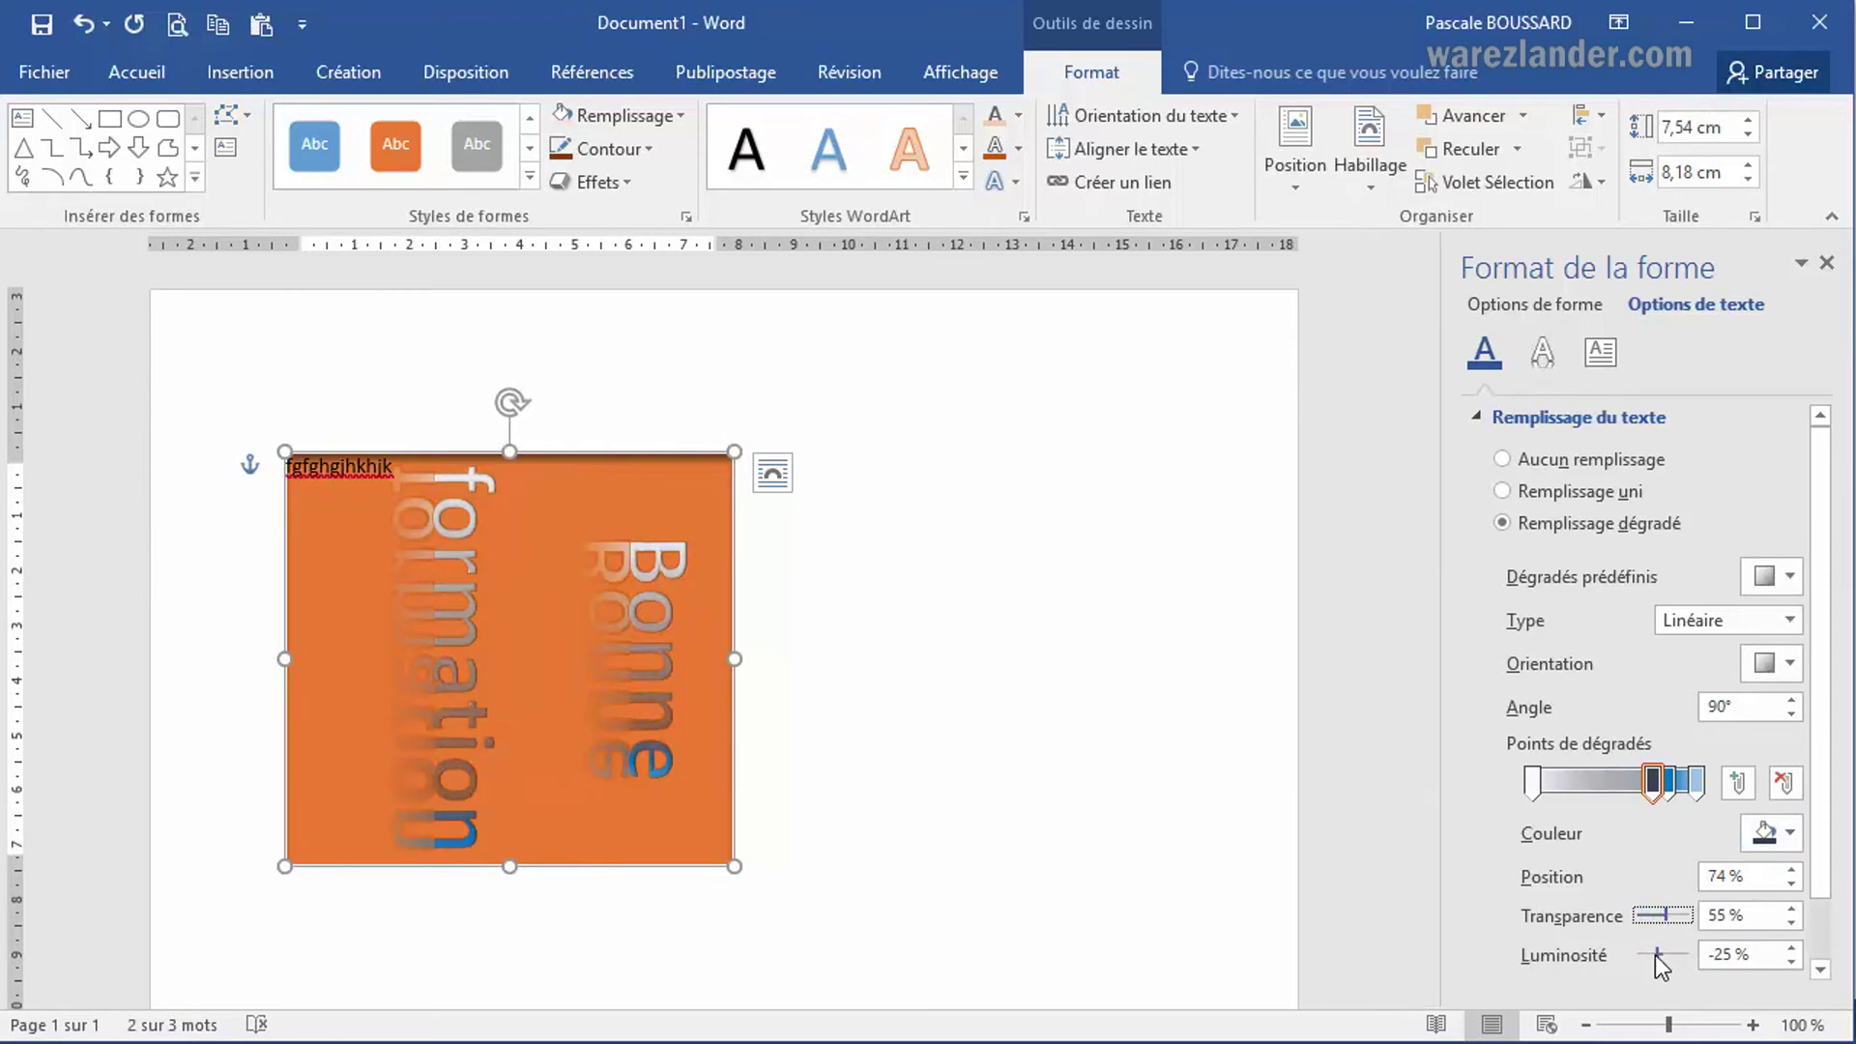
drag(1658, 958, 1676, 966)
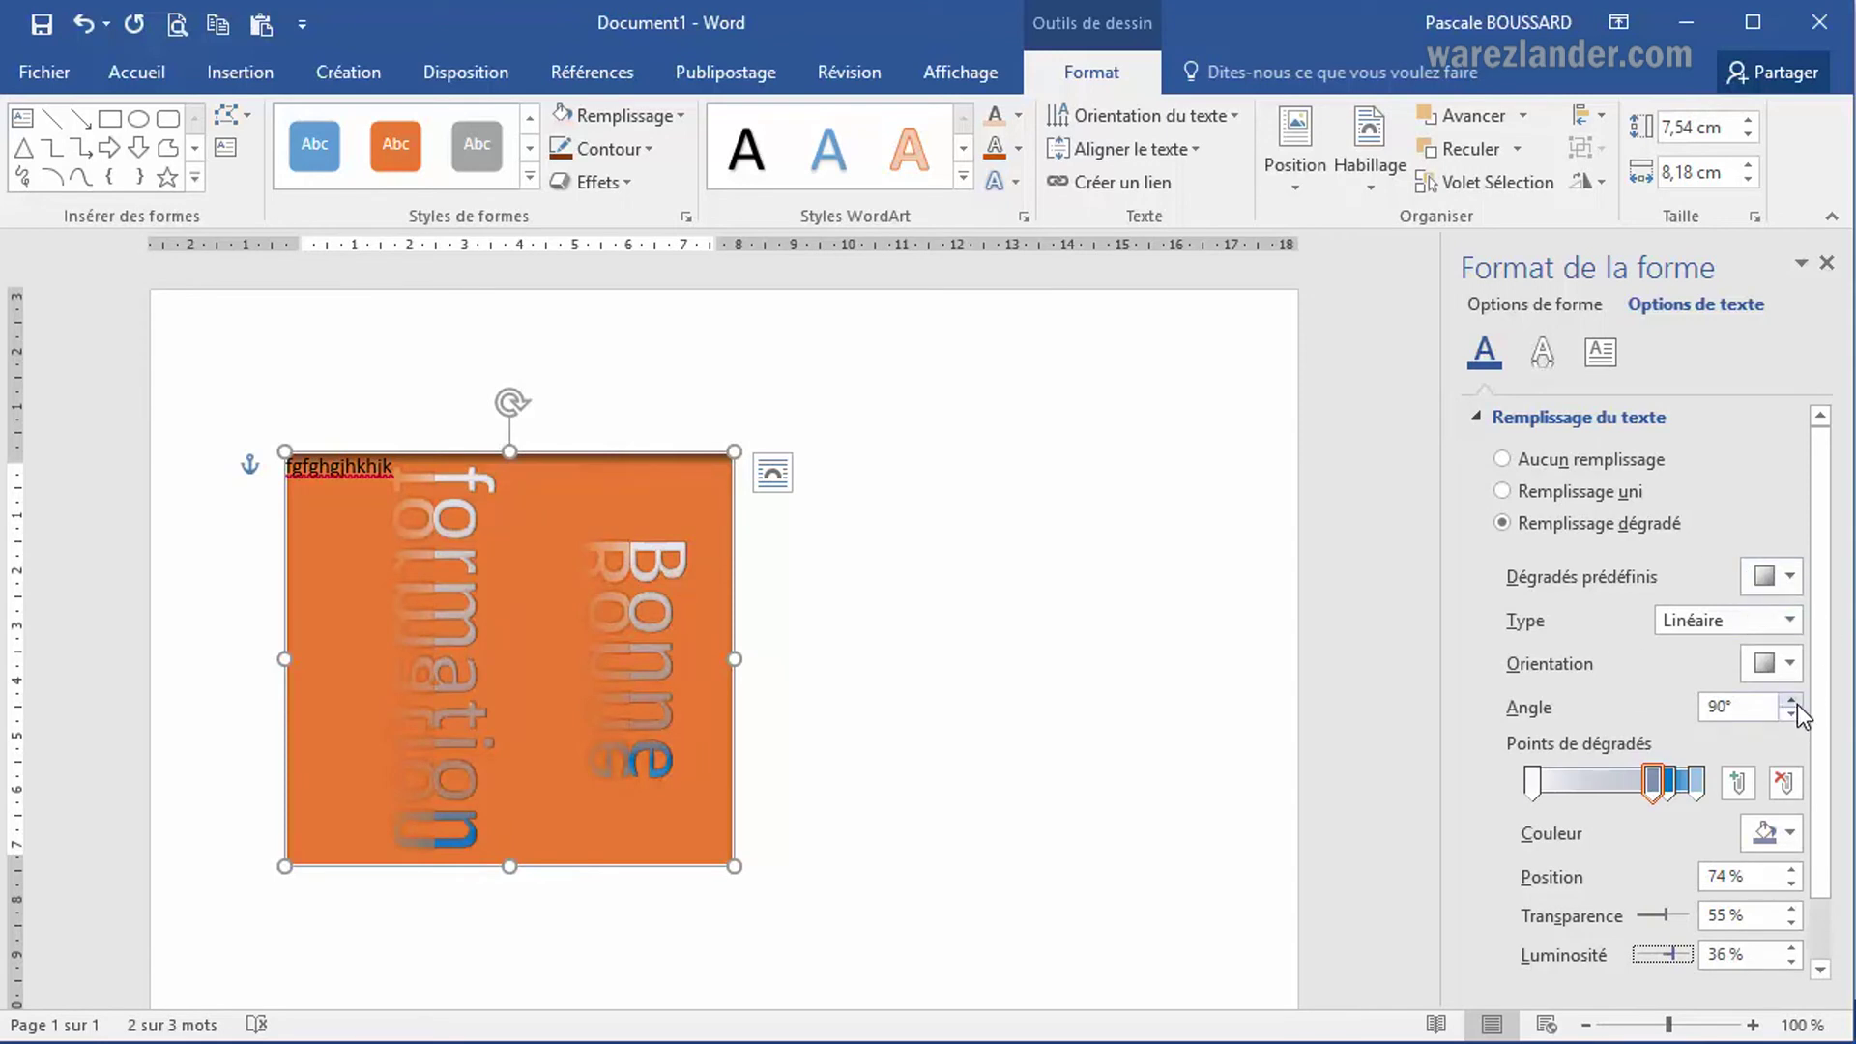
Step: Give the linear text gradient a 135° diagonal orientation and try the Radial, Rectangulaire and Tracé gradient types
click(1789, 664)
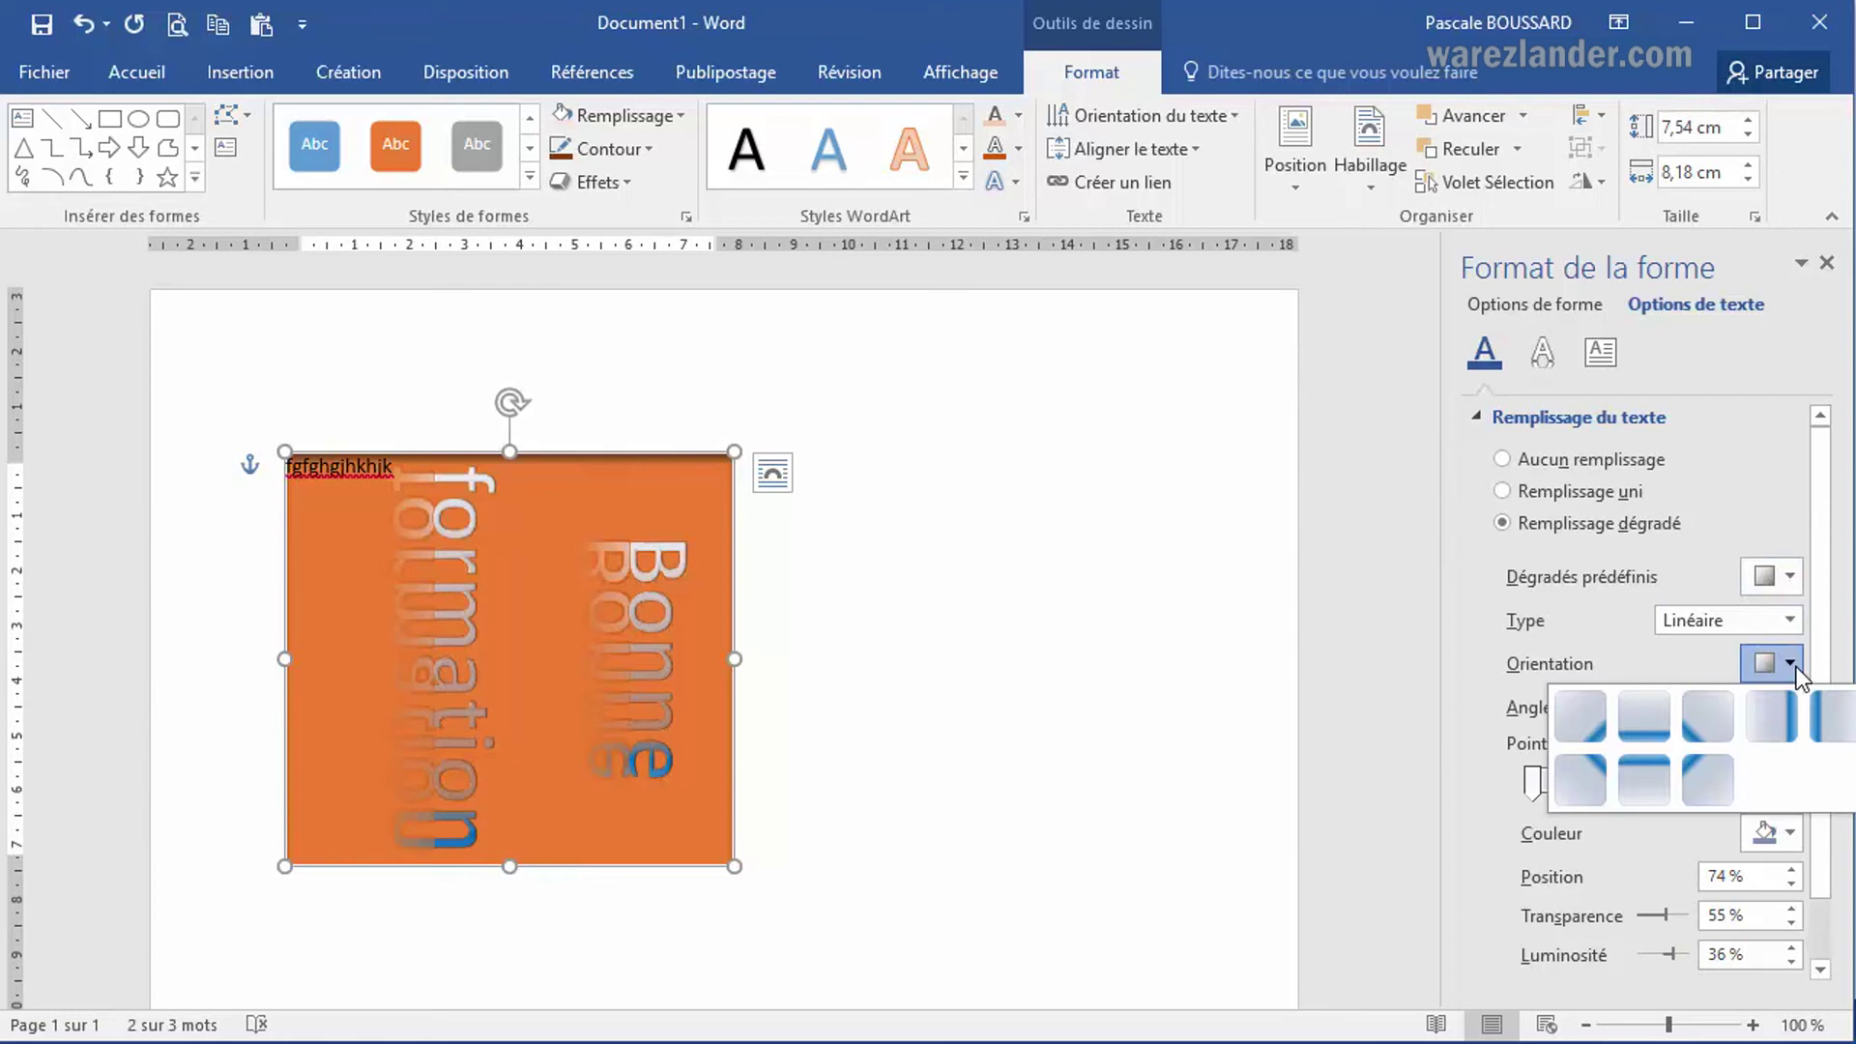
click(1726, 717)
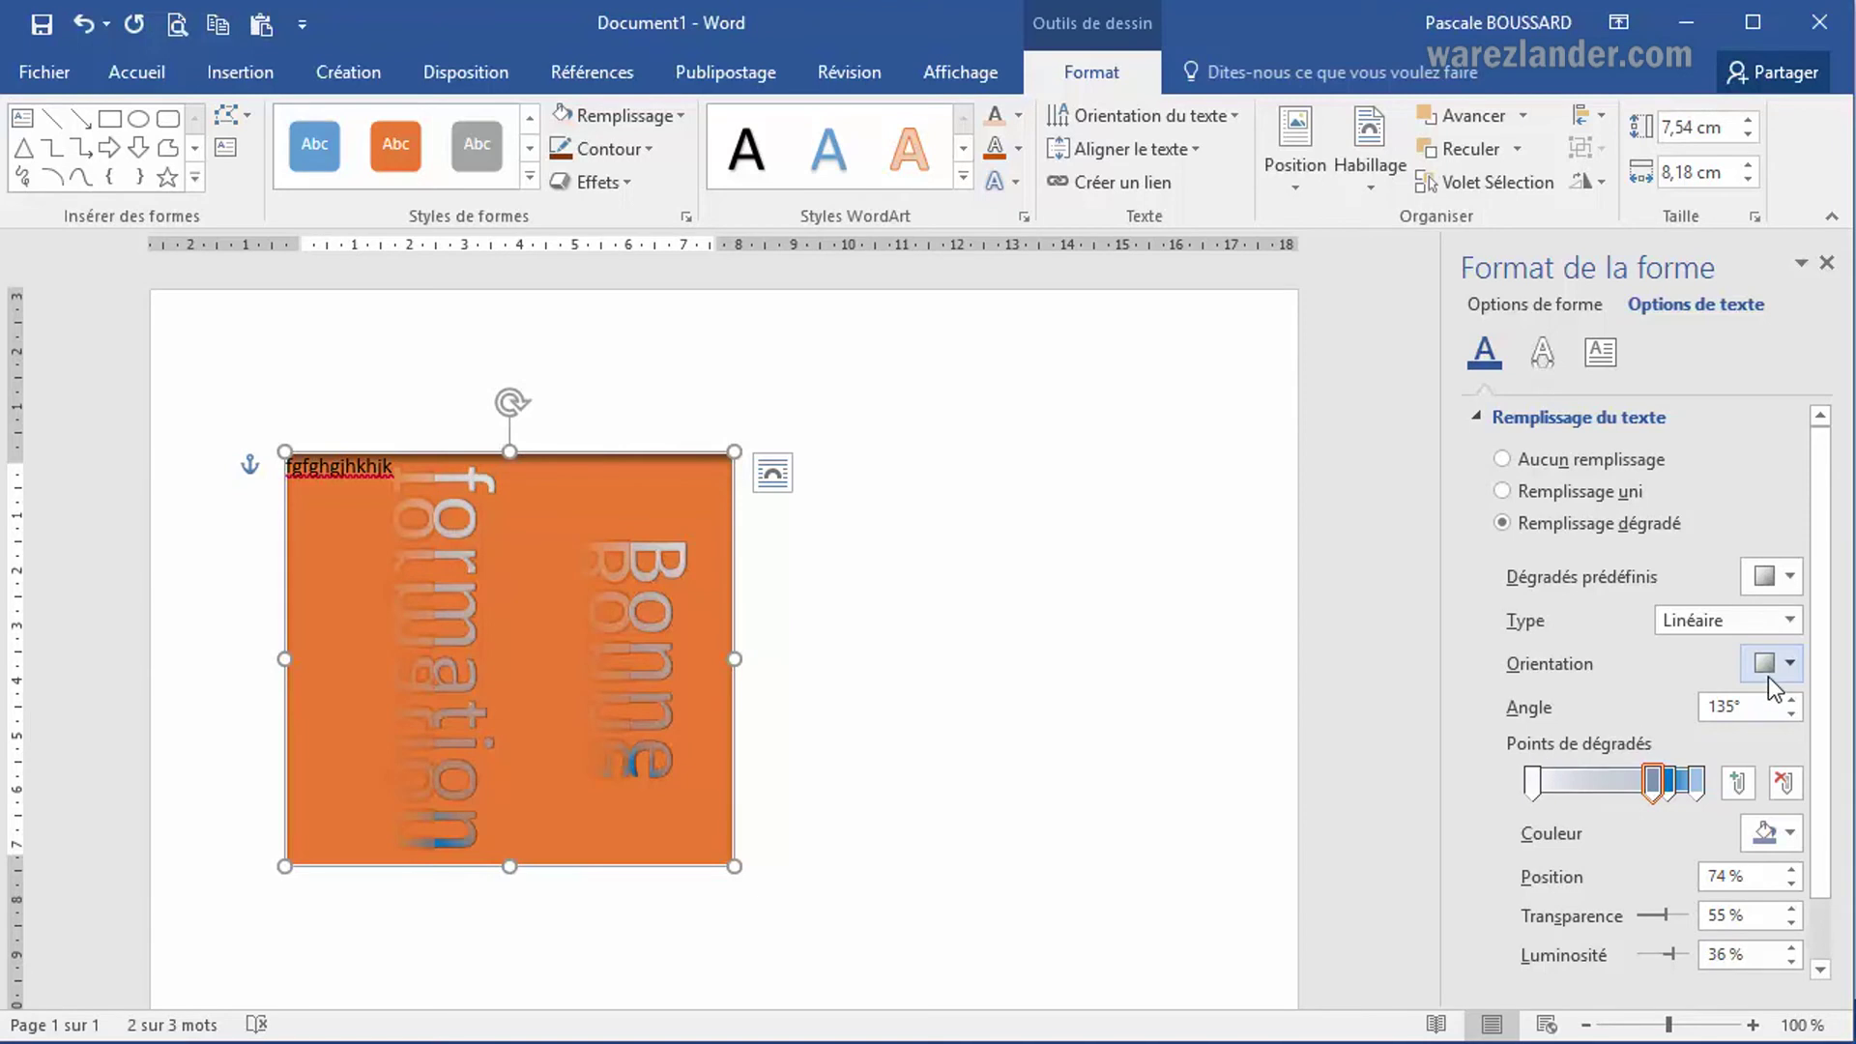
click(1791, 619)
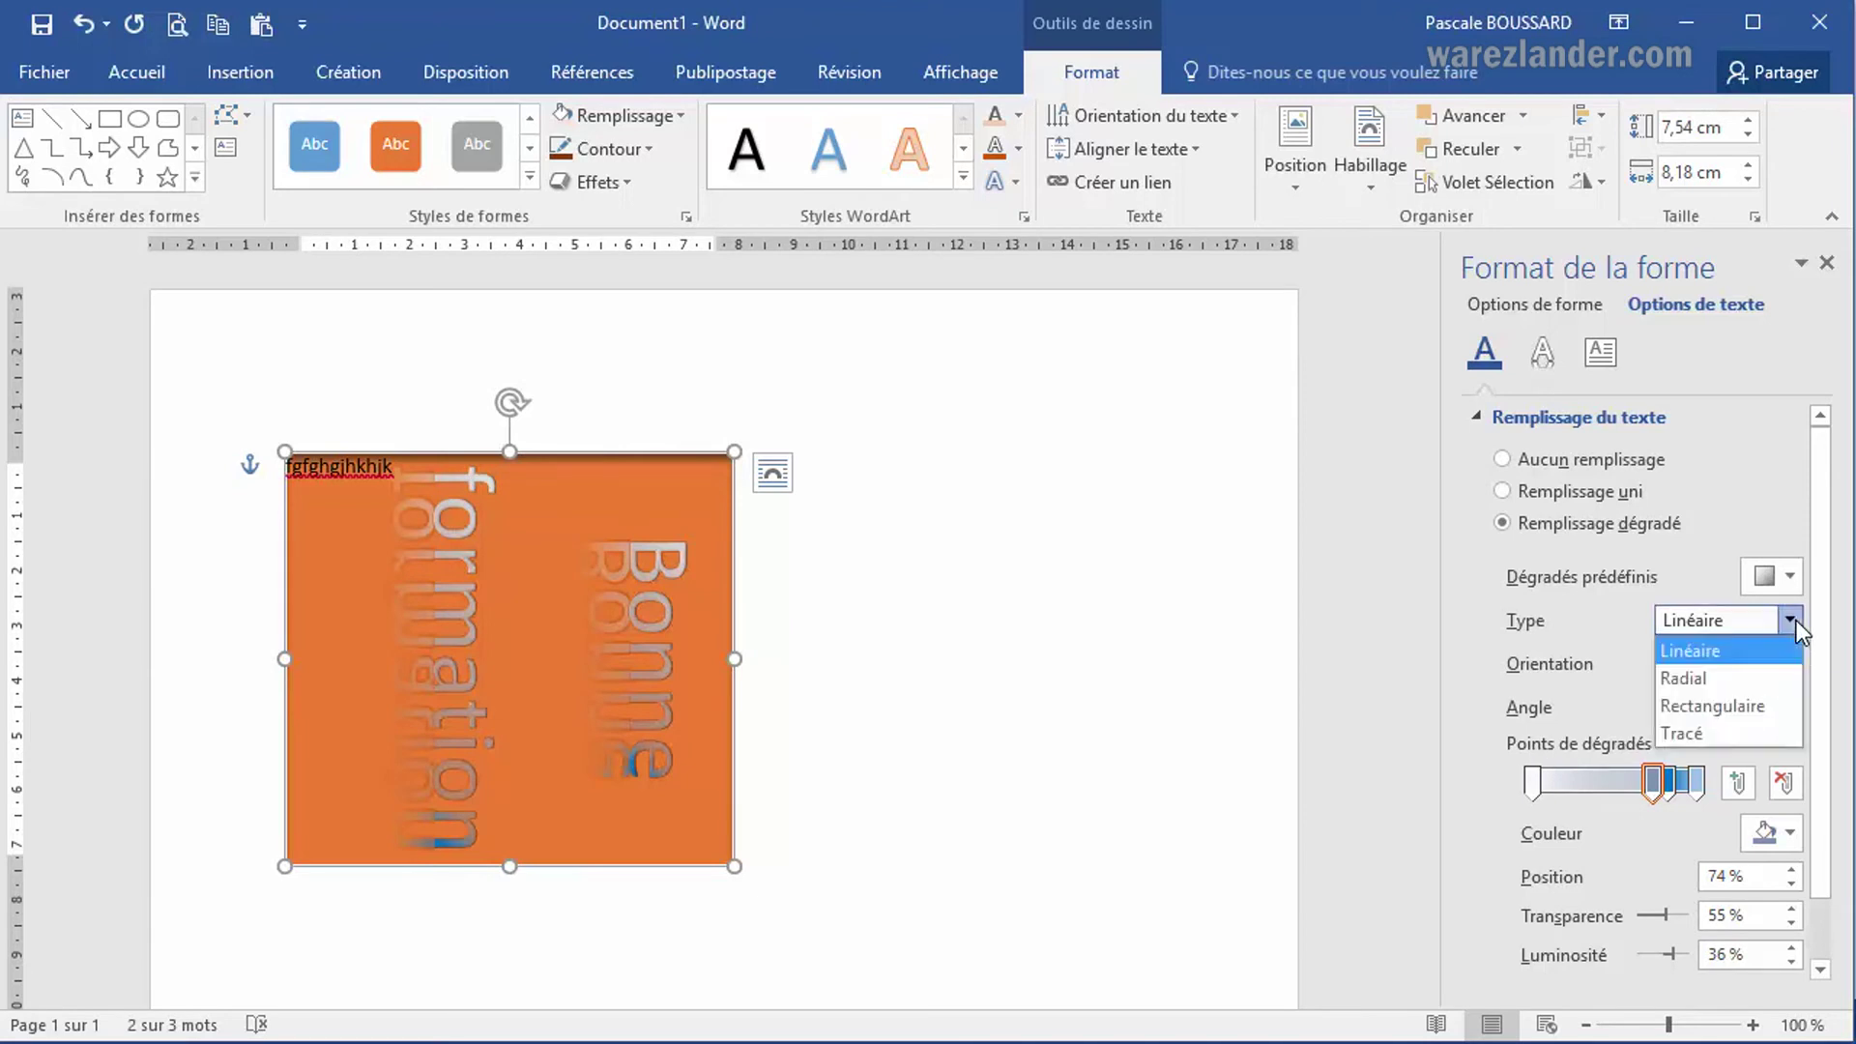
click(1742, 677)
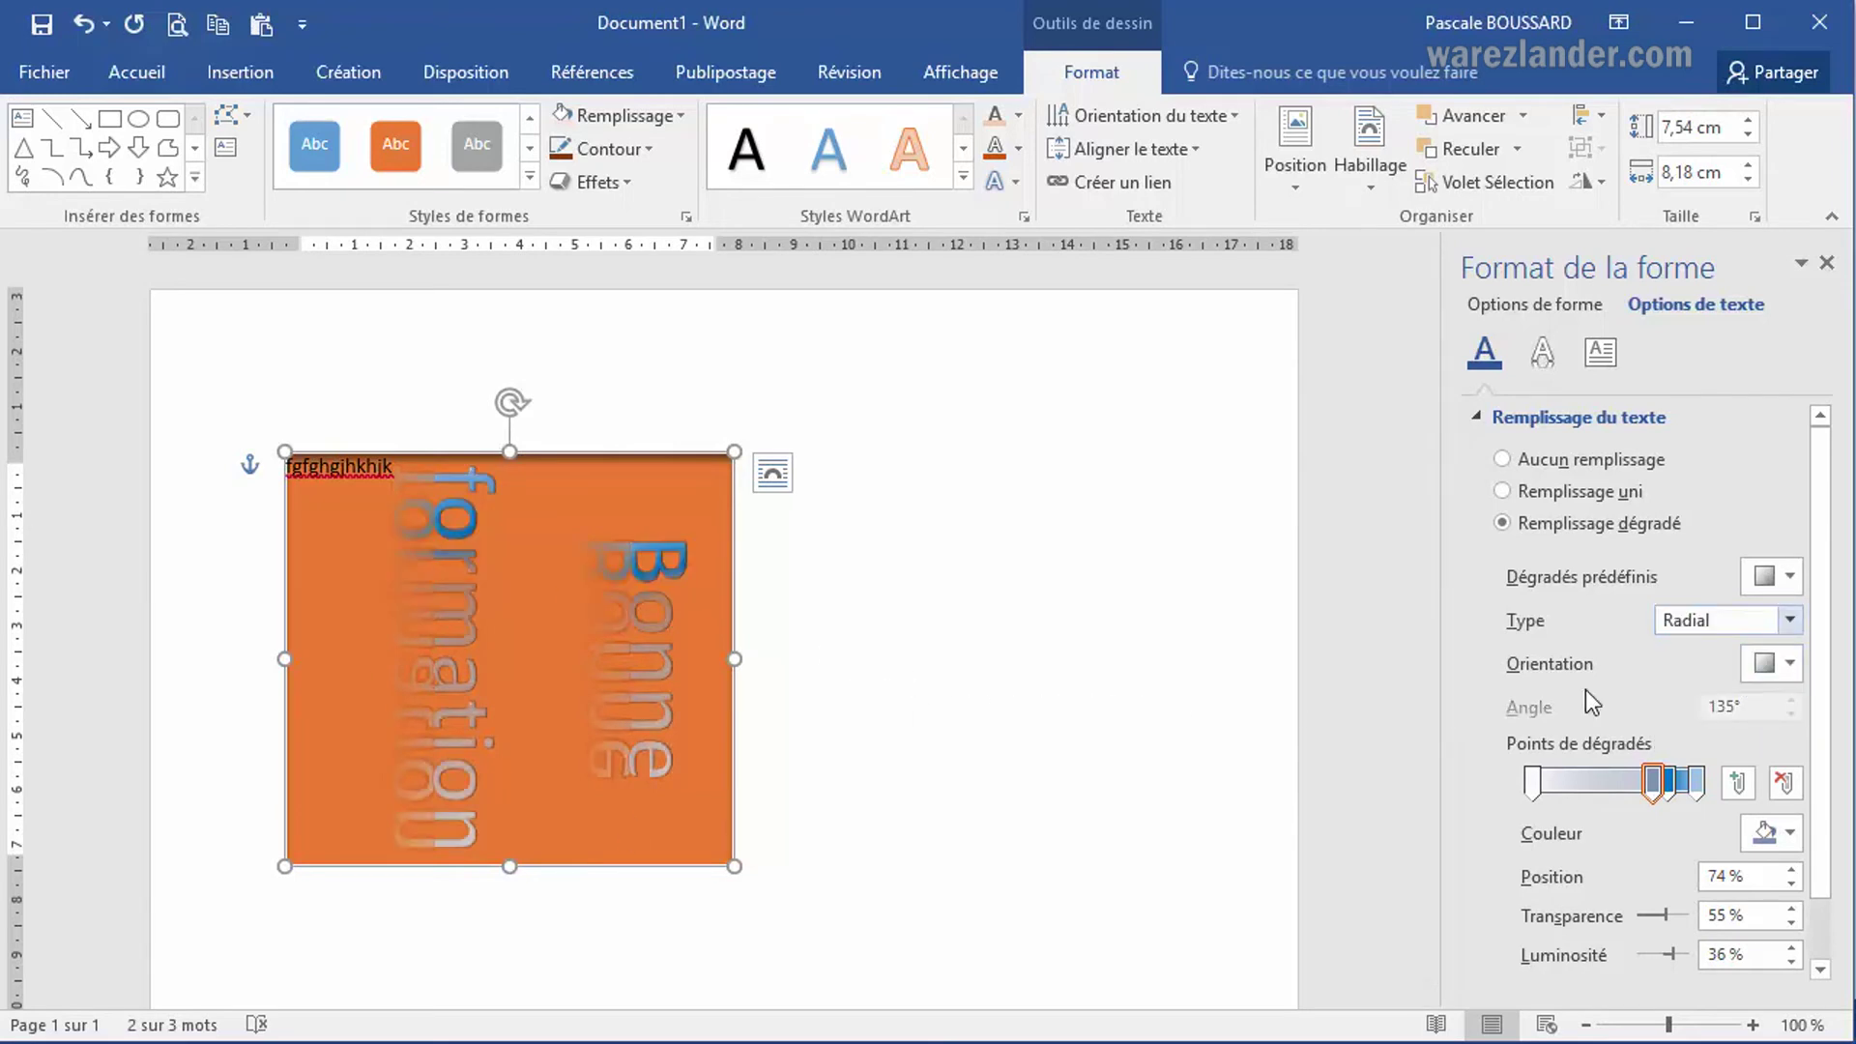
click(1793, 621)
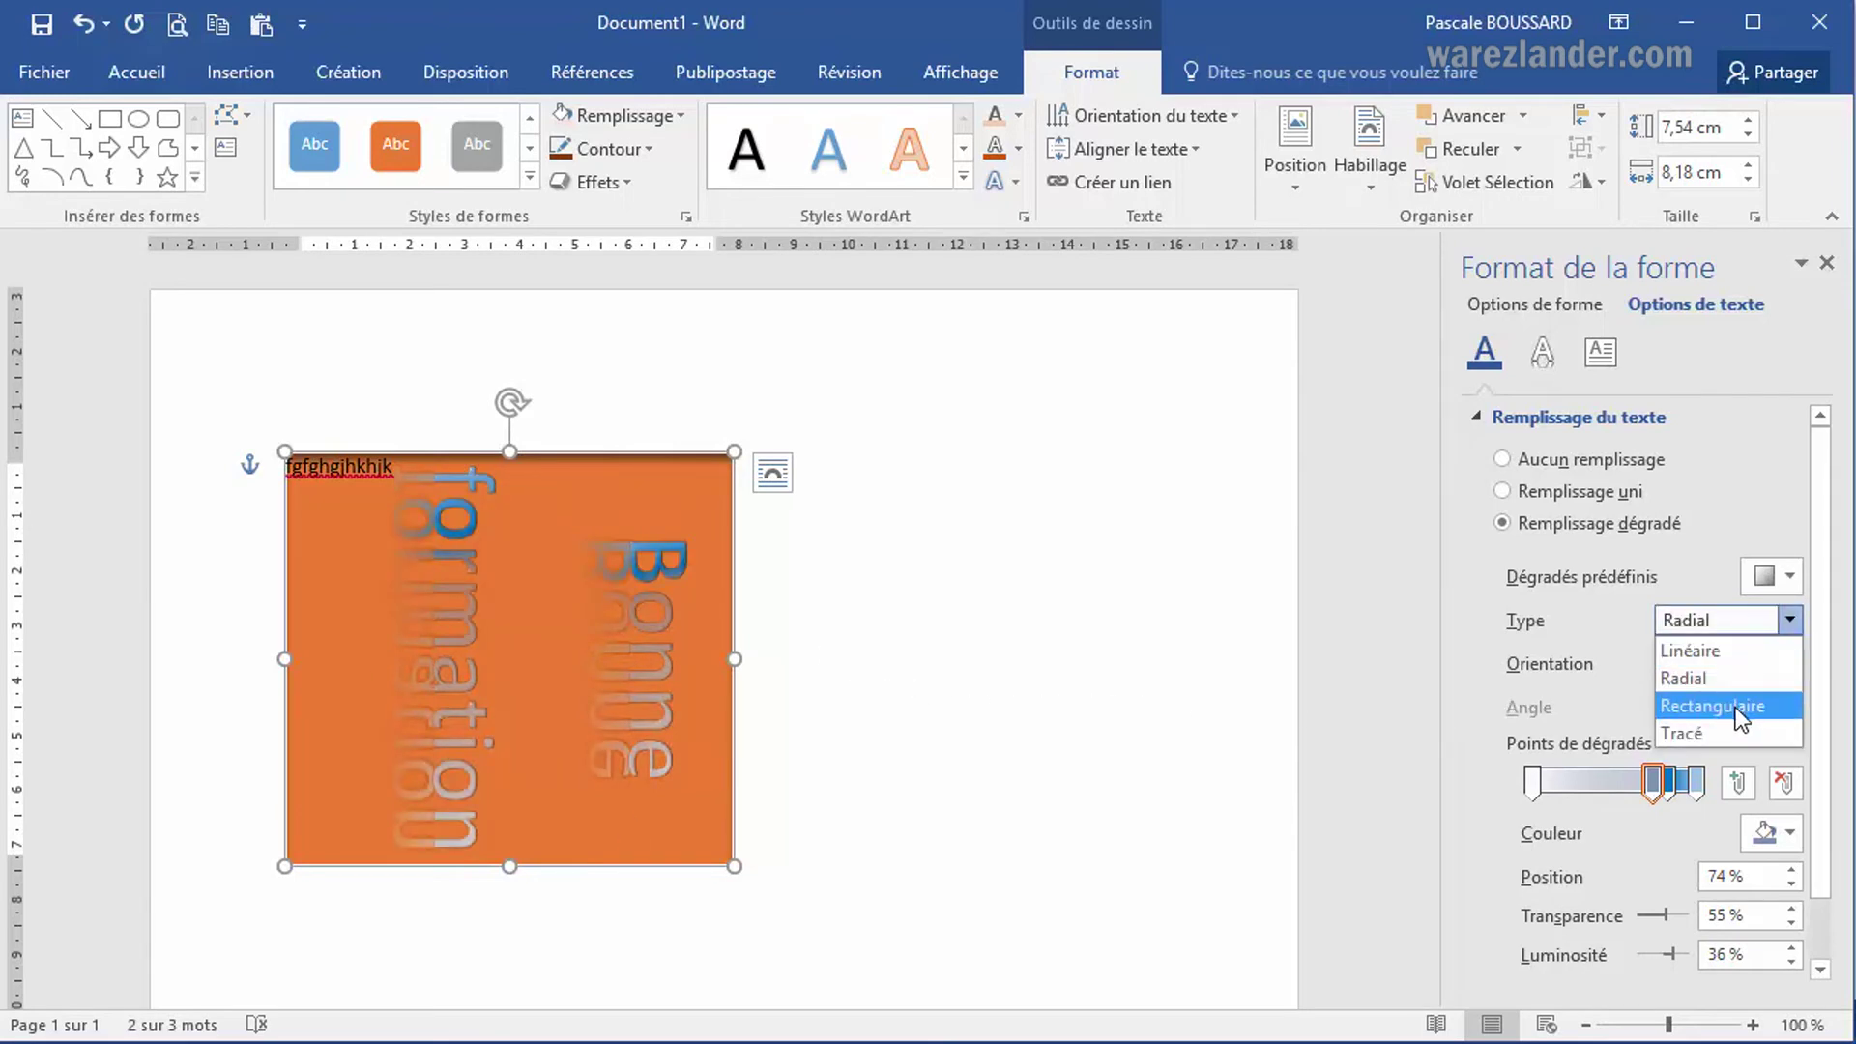
click(1740, 706)
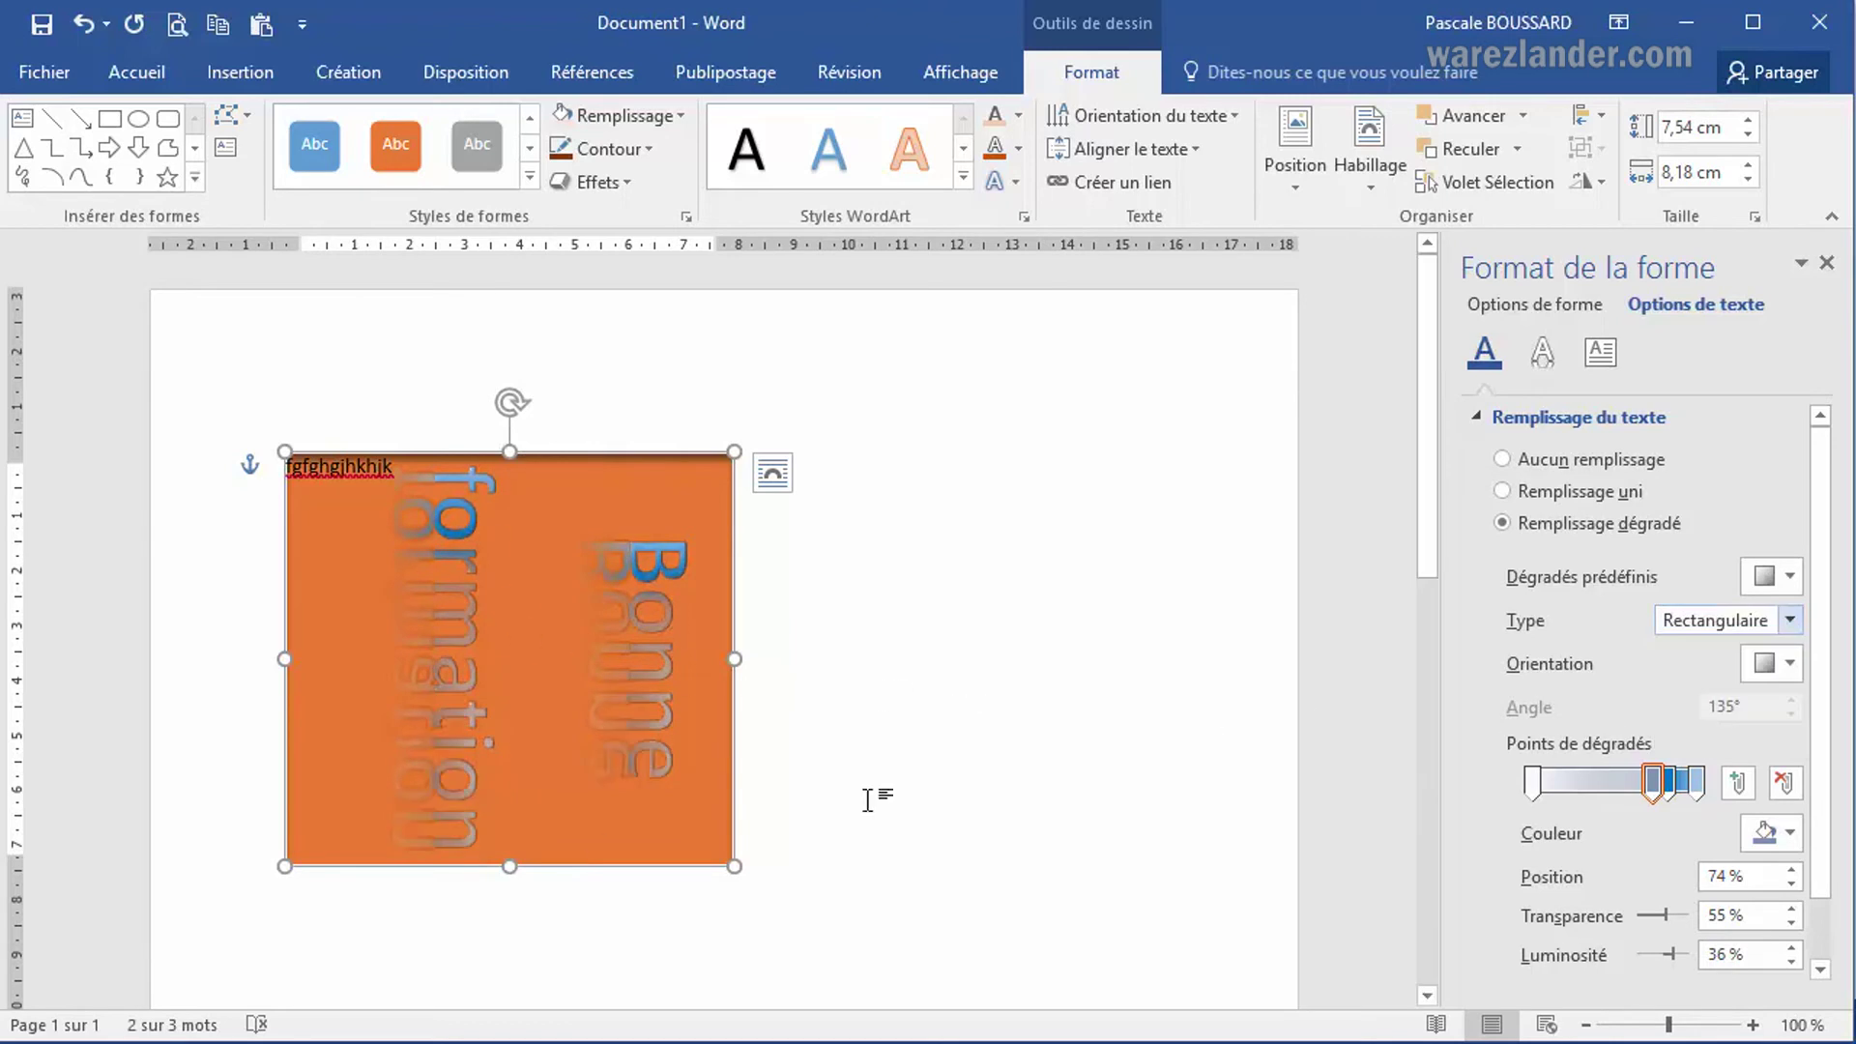
click(1791, 620)
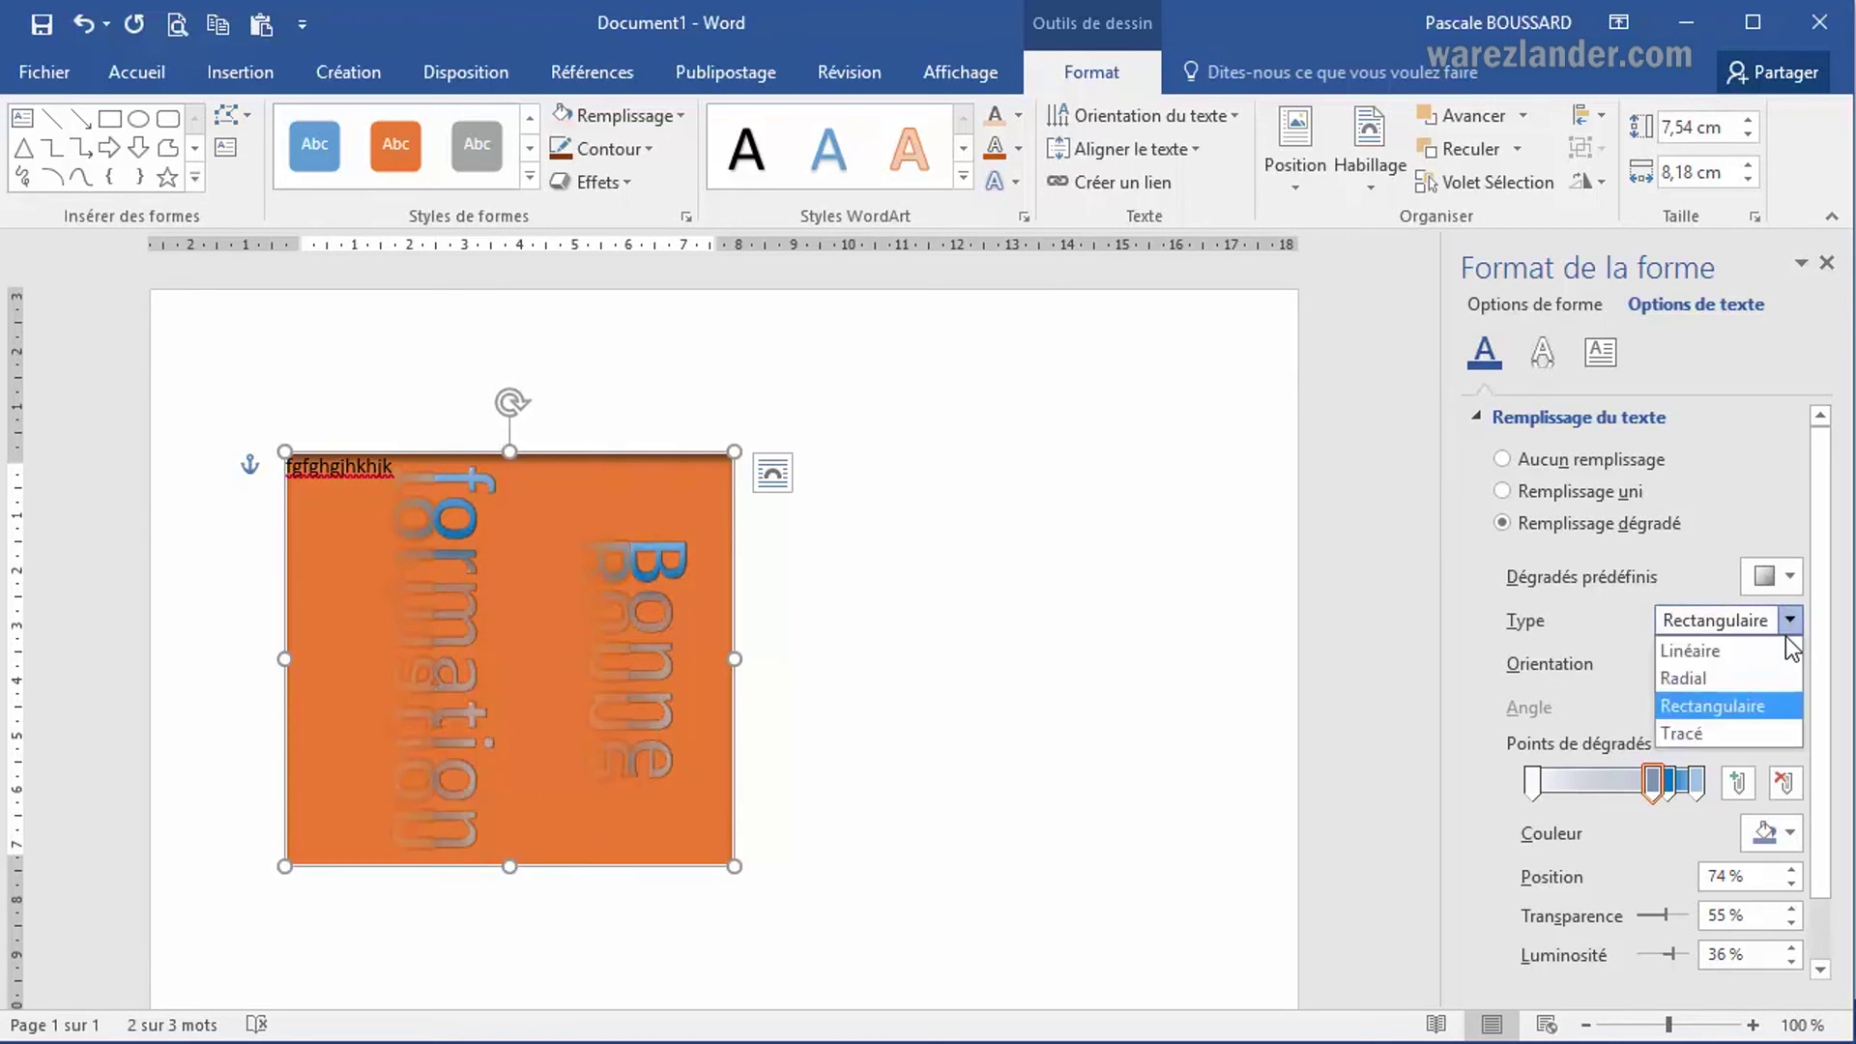
click(1740, 734)
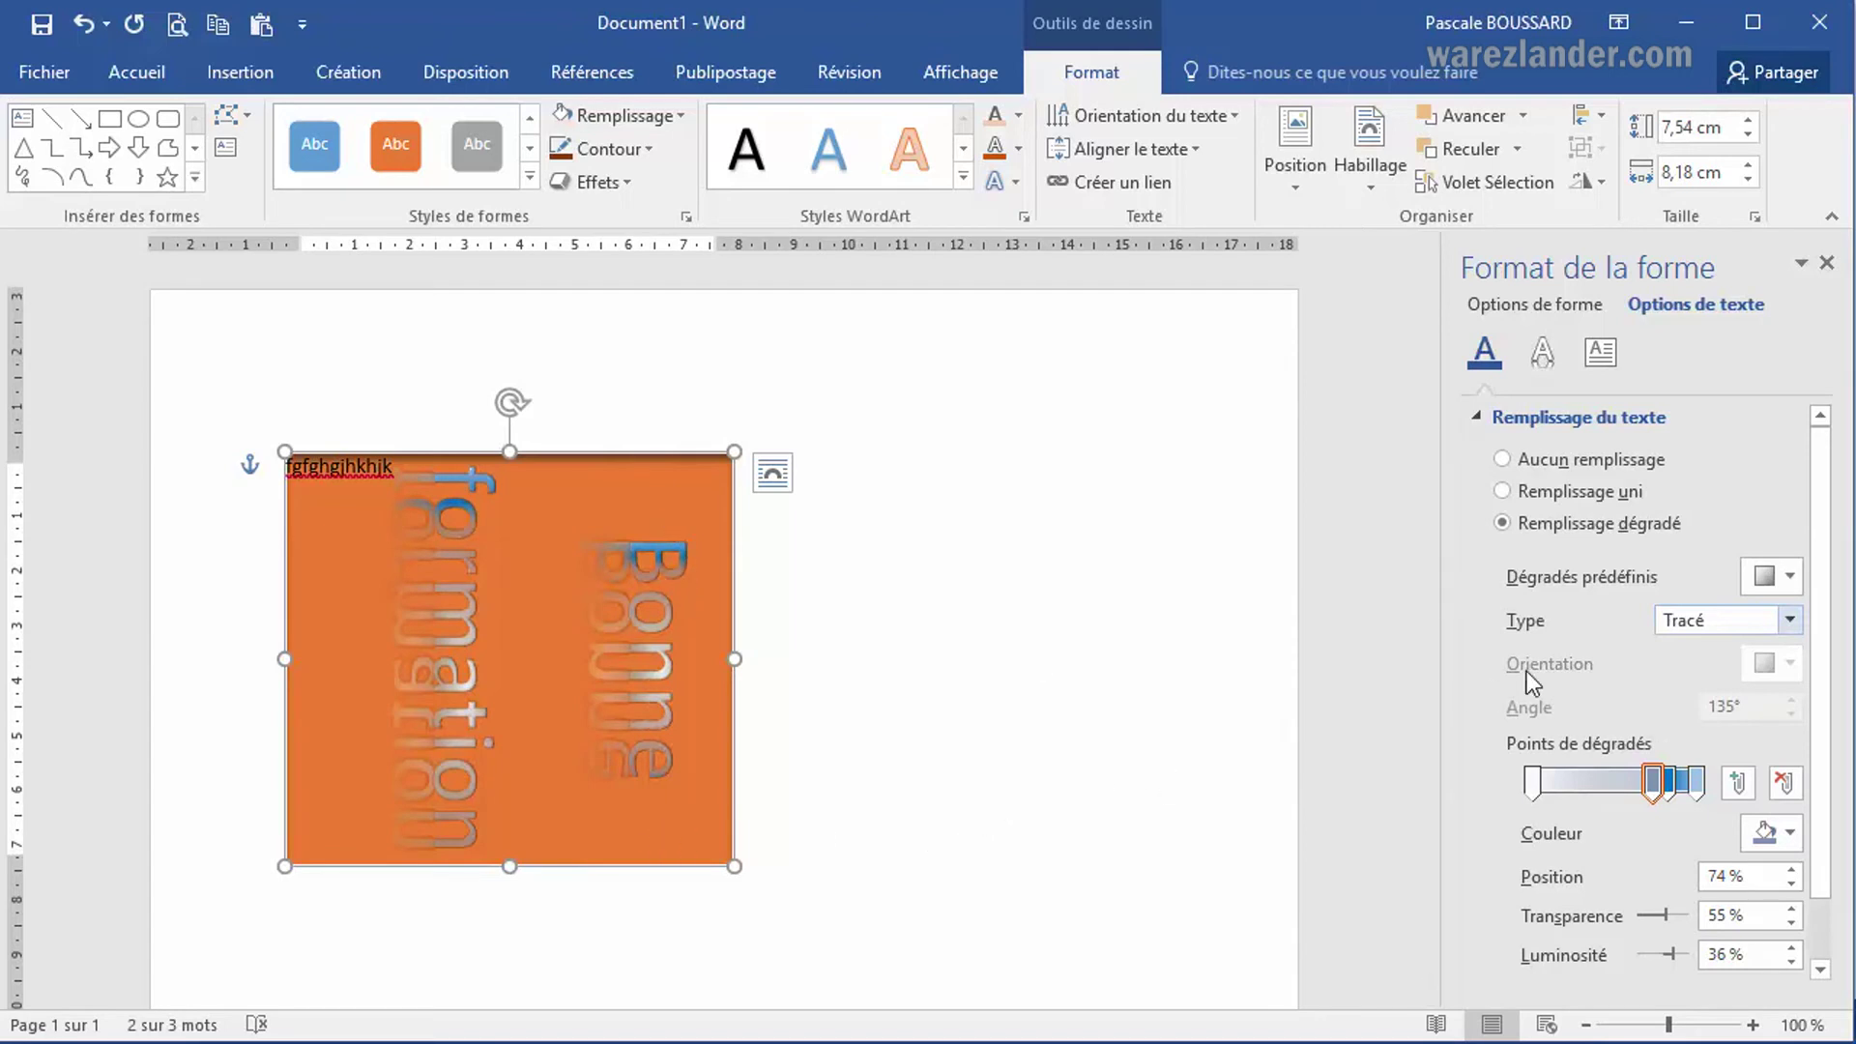
Step: Apply the blue preset gradient from the third row of Dégradés prédéfinis to the WordArt text
click(1793, 576)
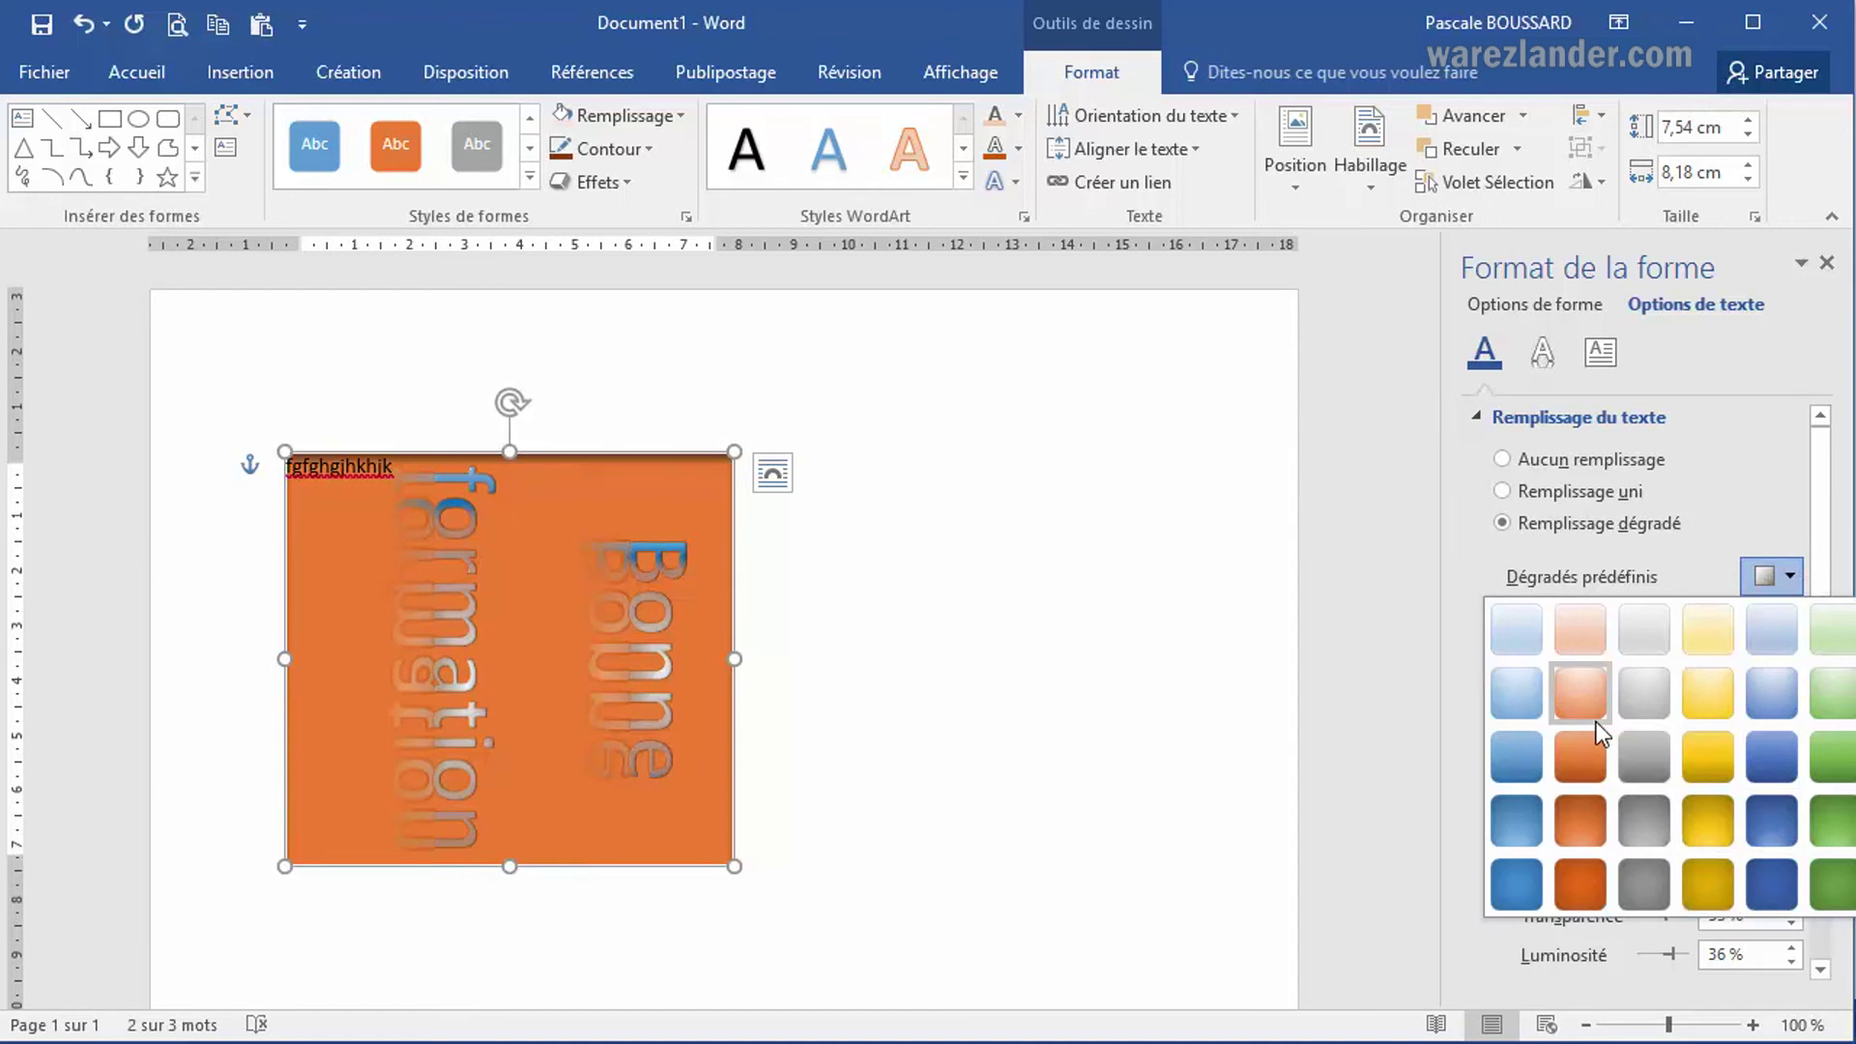
click(1530, 773)
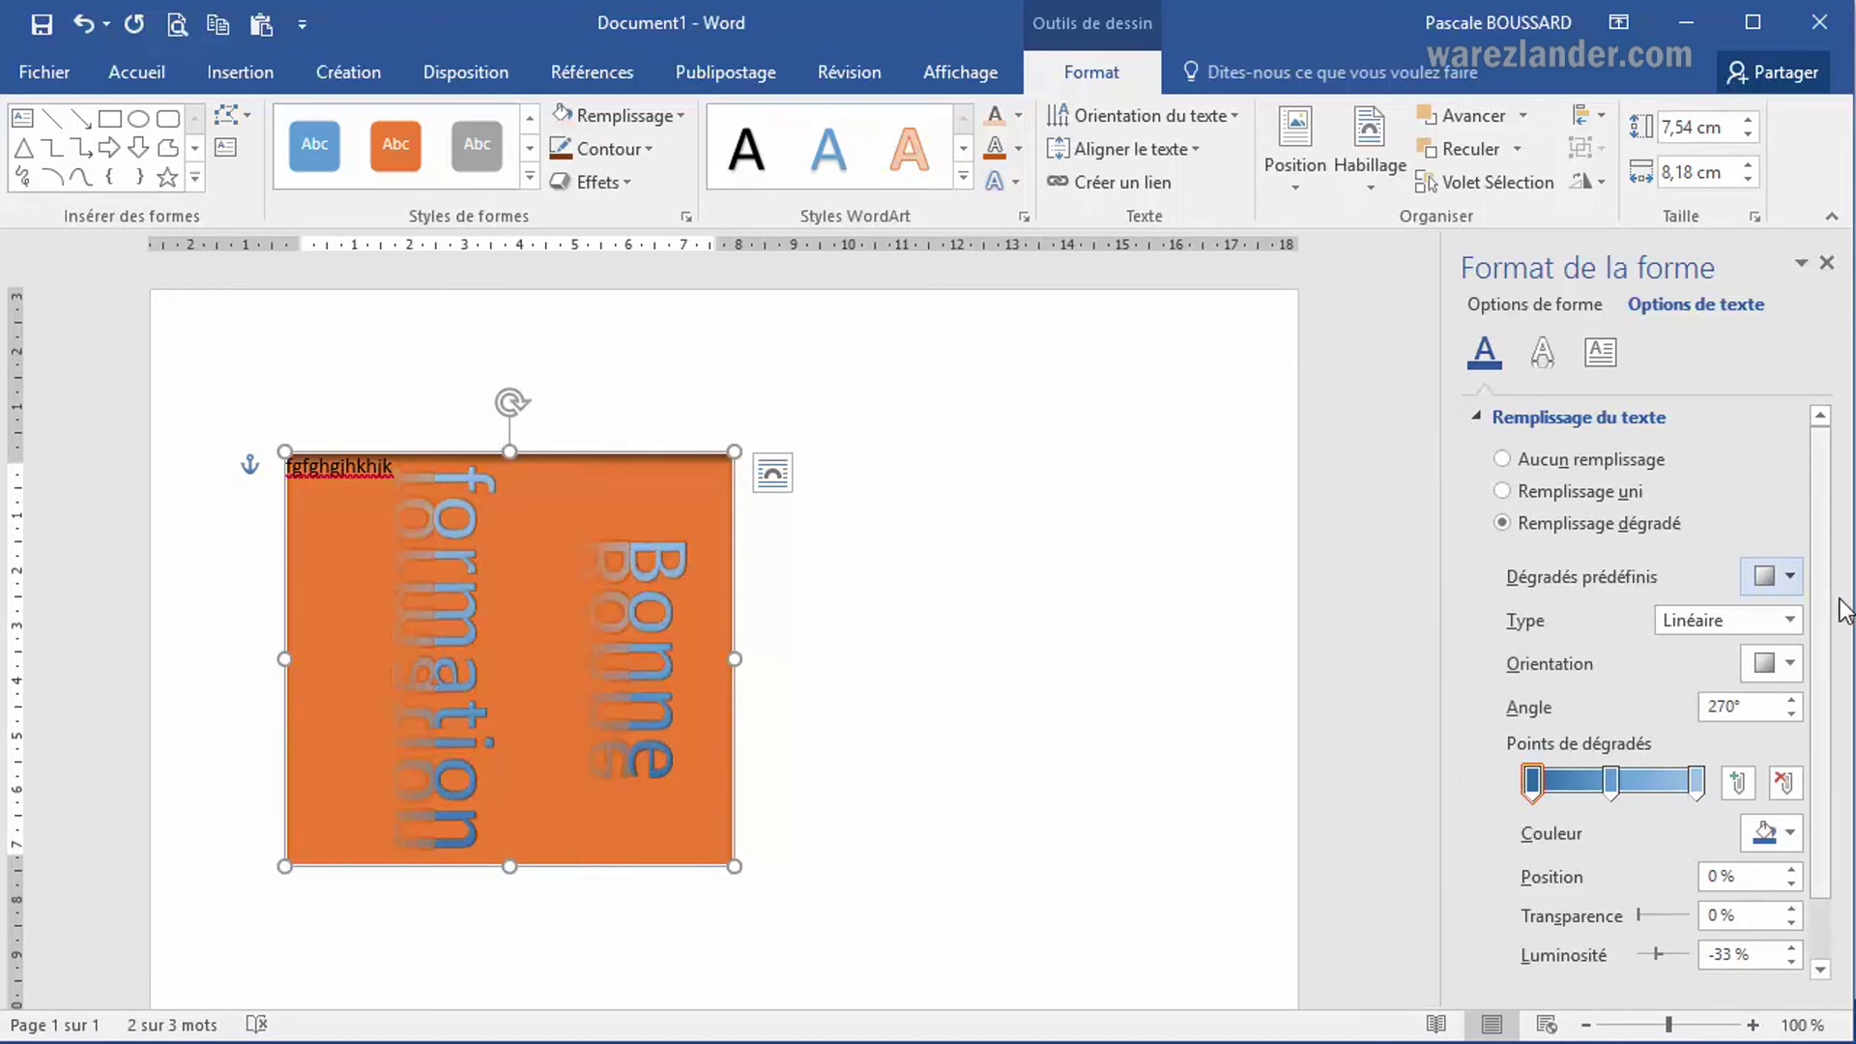
Step: Try the blue Projecteur haut preset gradient on the WordArt text, and apply the orange preset from the third row instead
click(1791, 577)
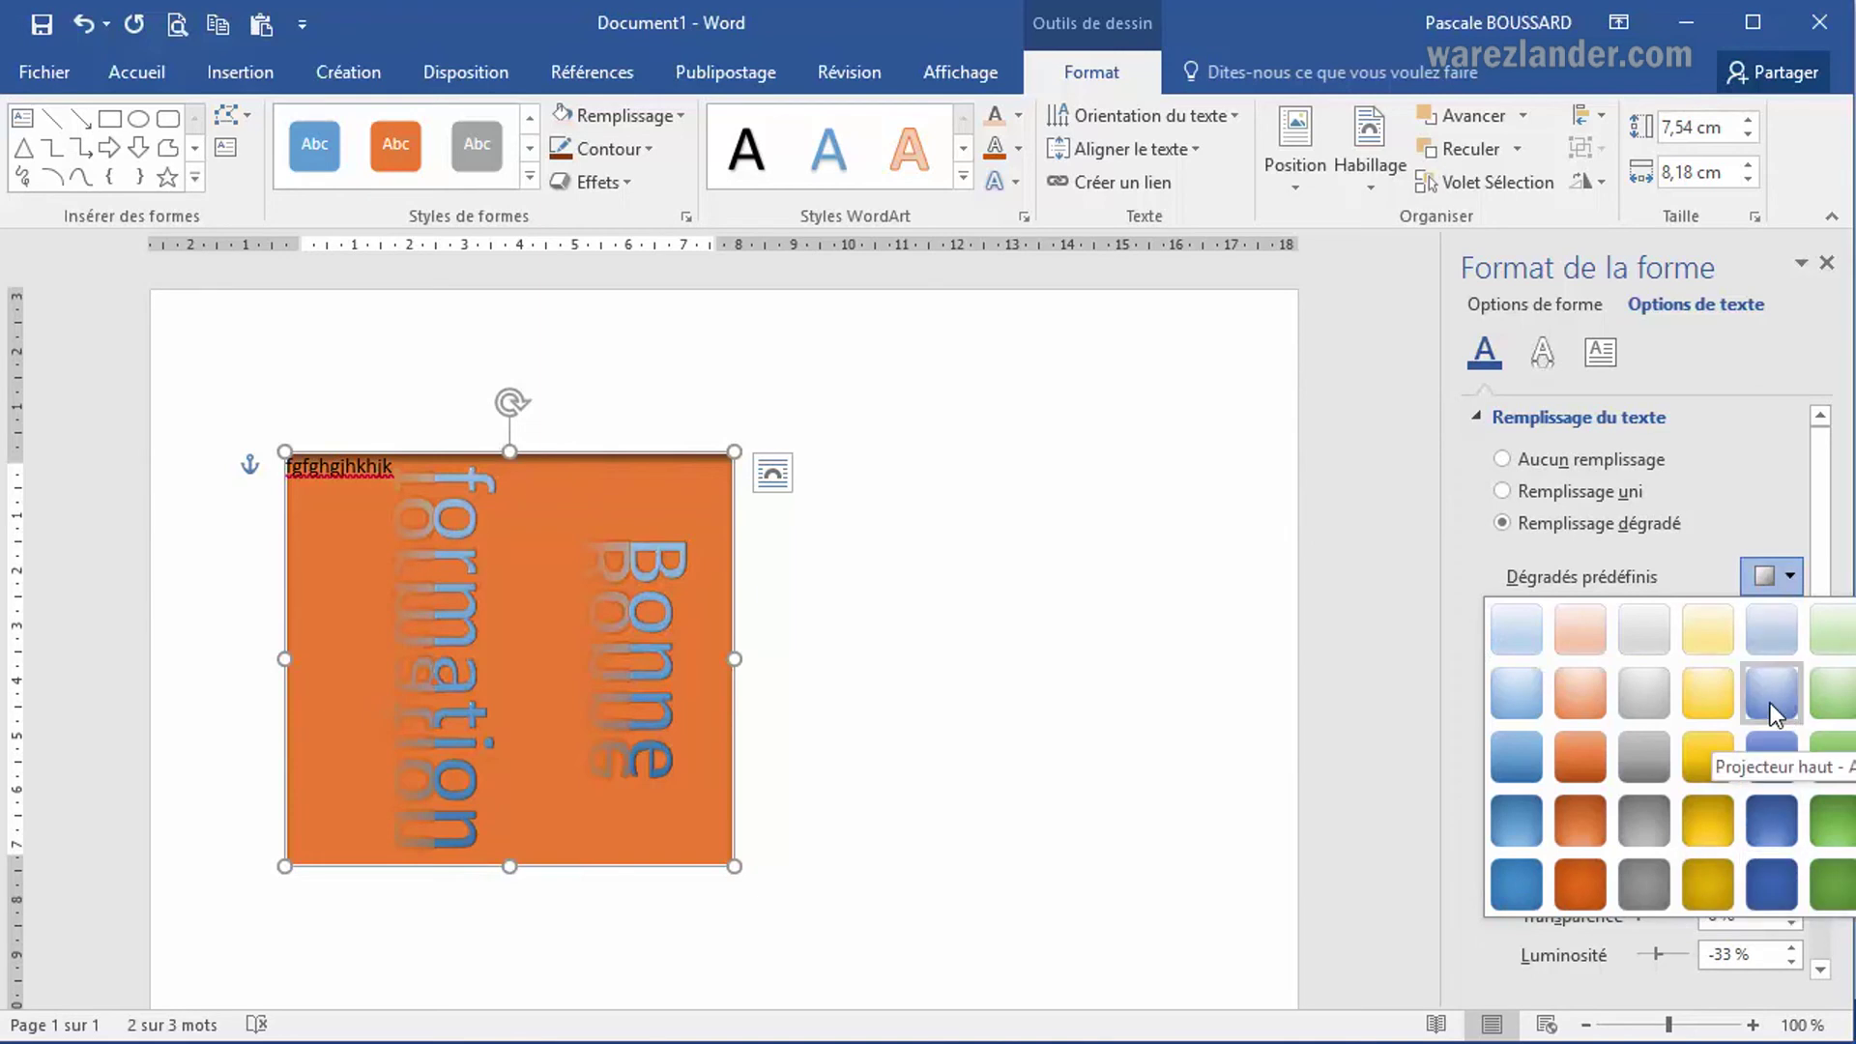
click(1772, 692)
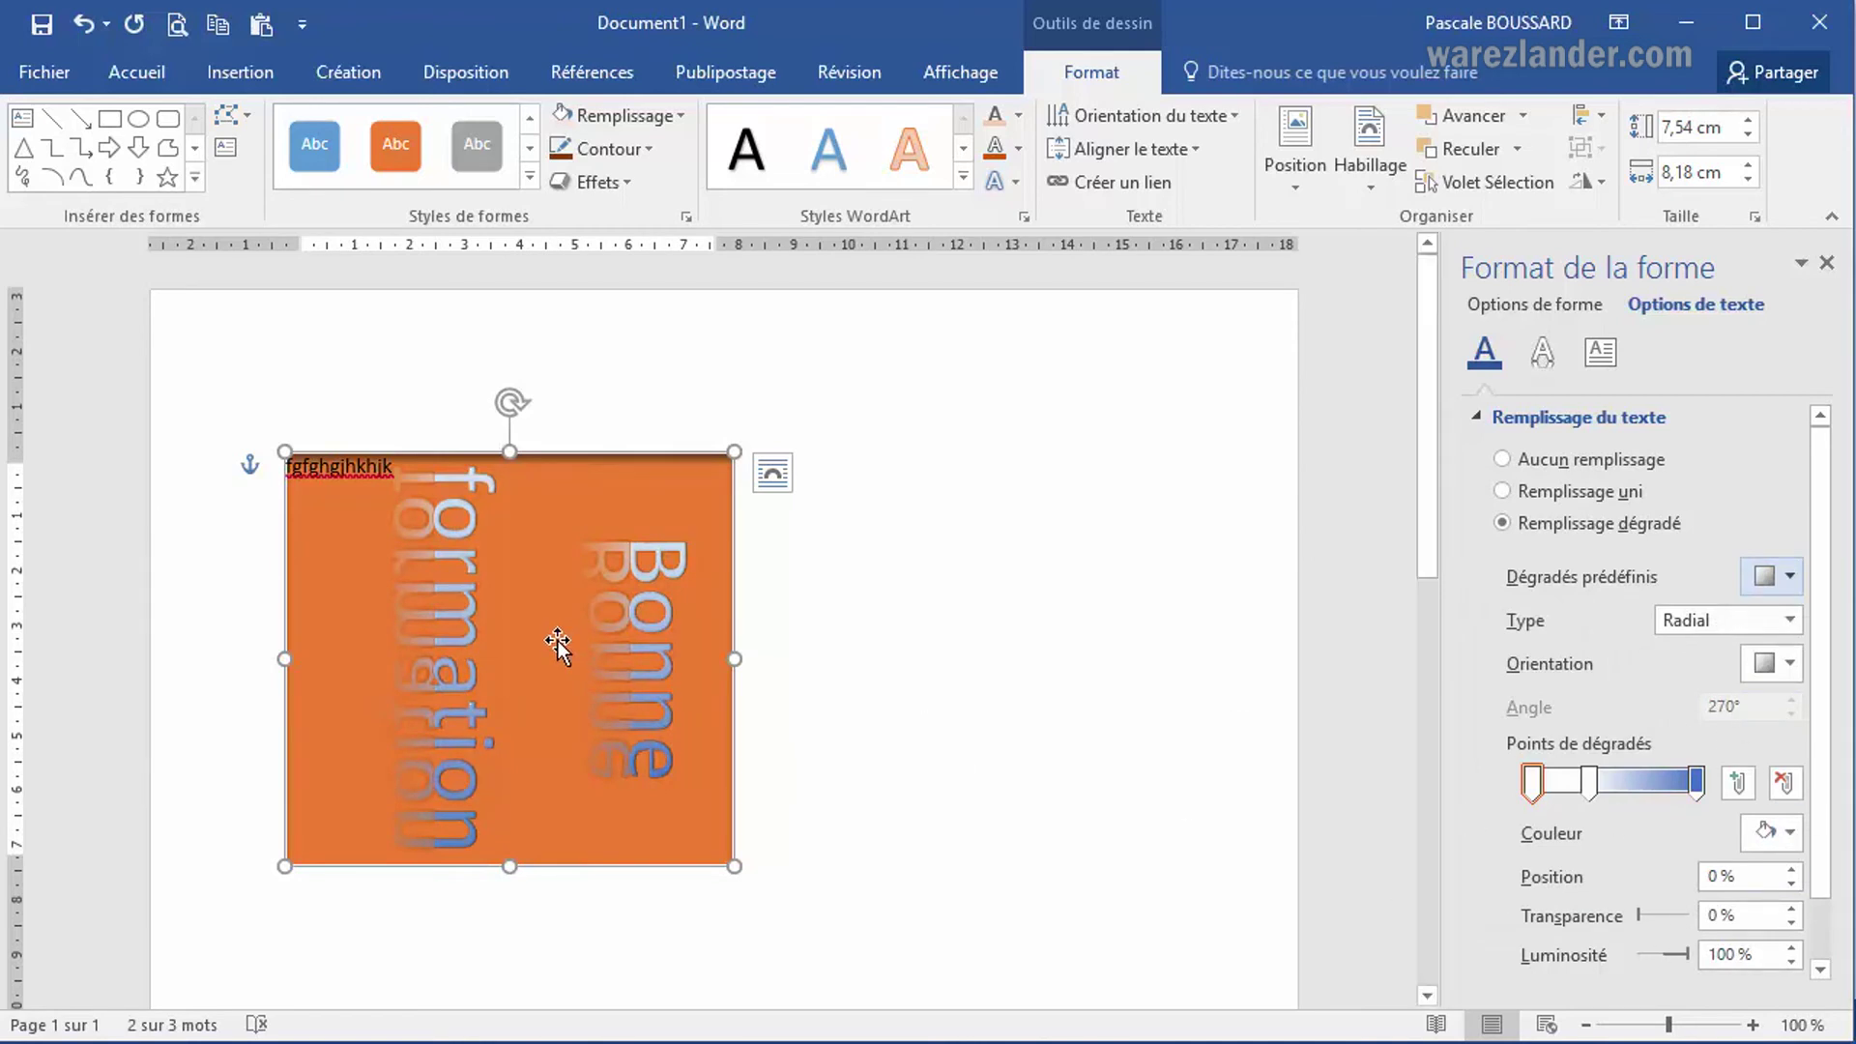
click(1787, 578)
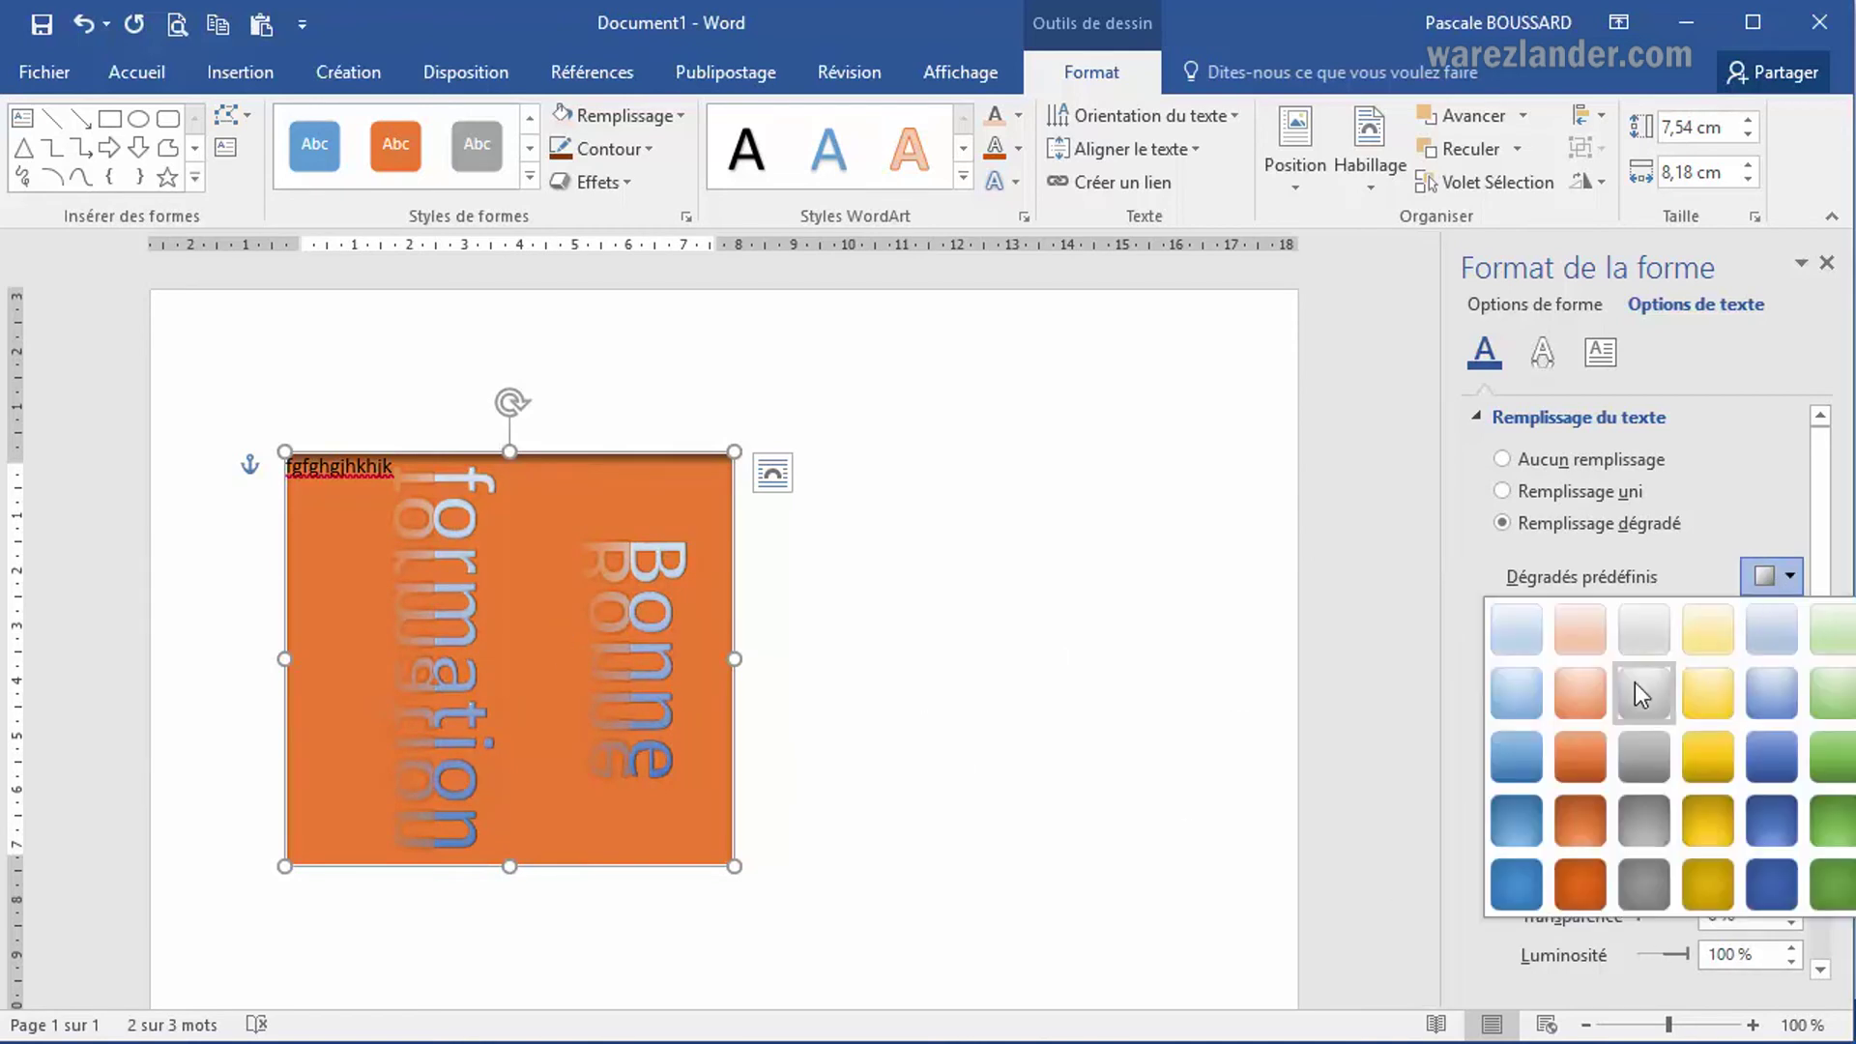
click(1580, 757)
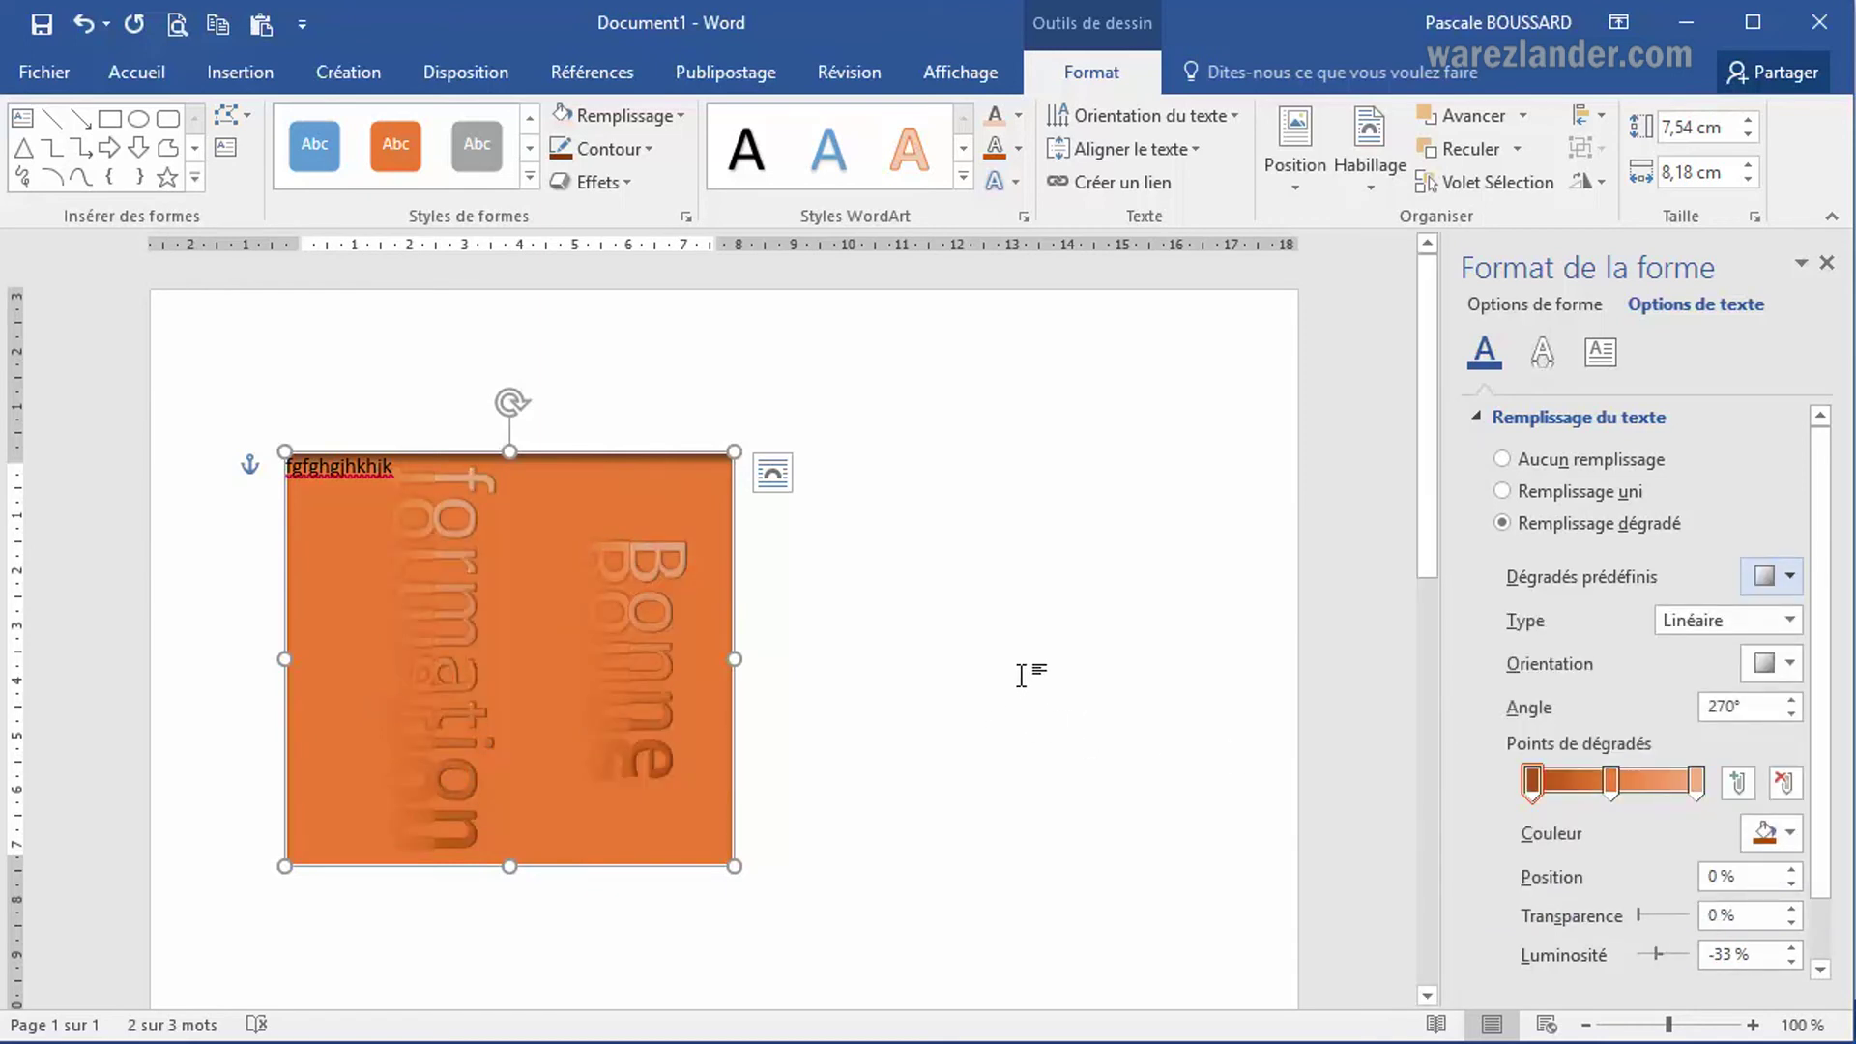
Step: Give the WordArt text a shadow coloured in a darker gold theme shade
click(1543, 354)
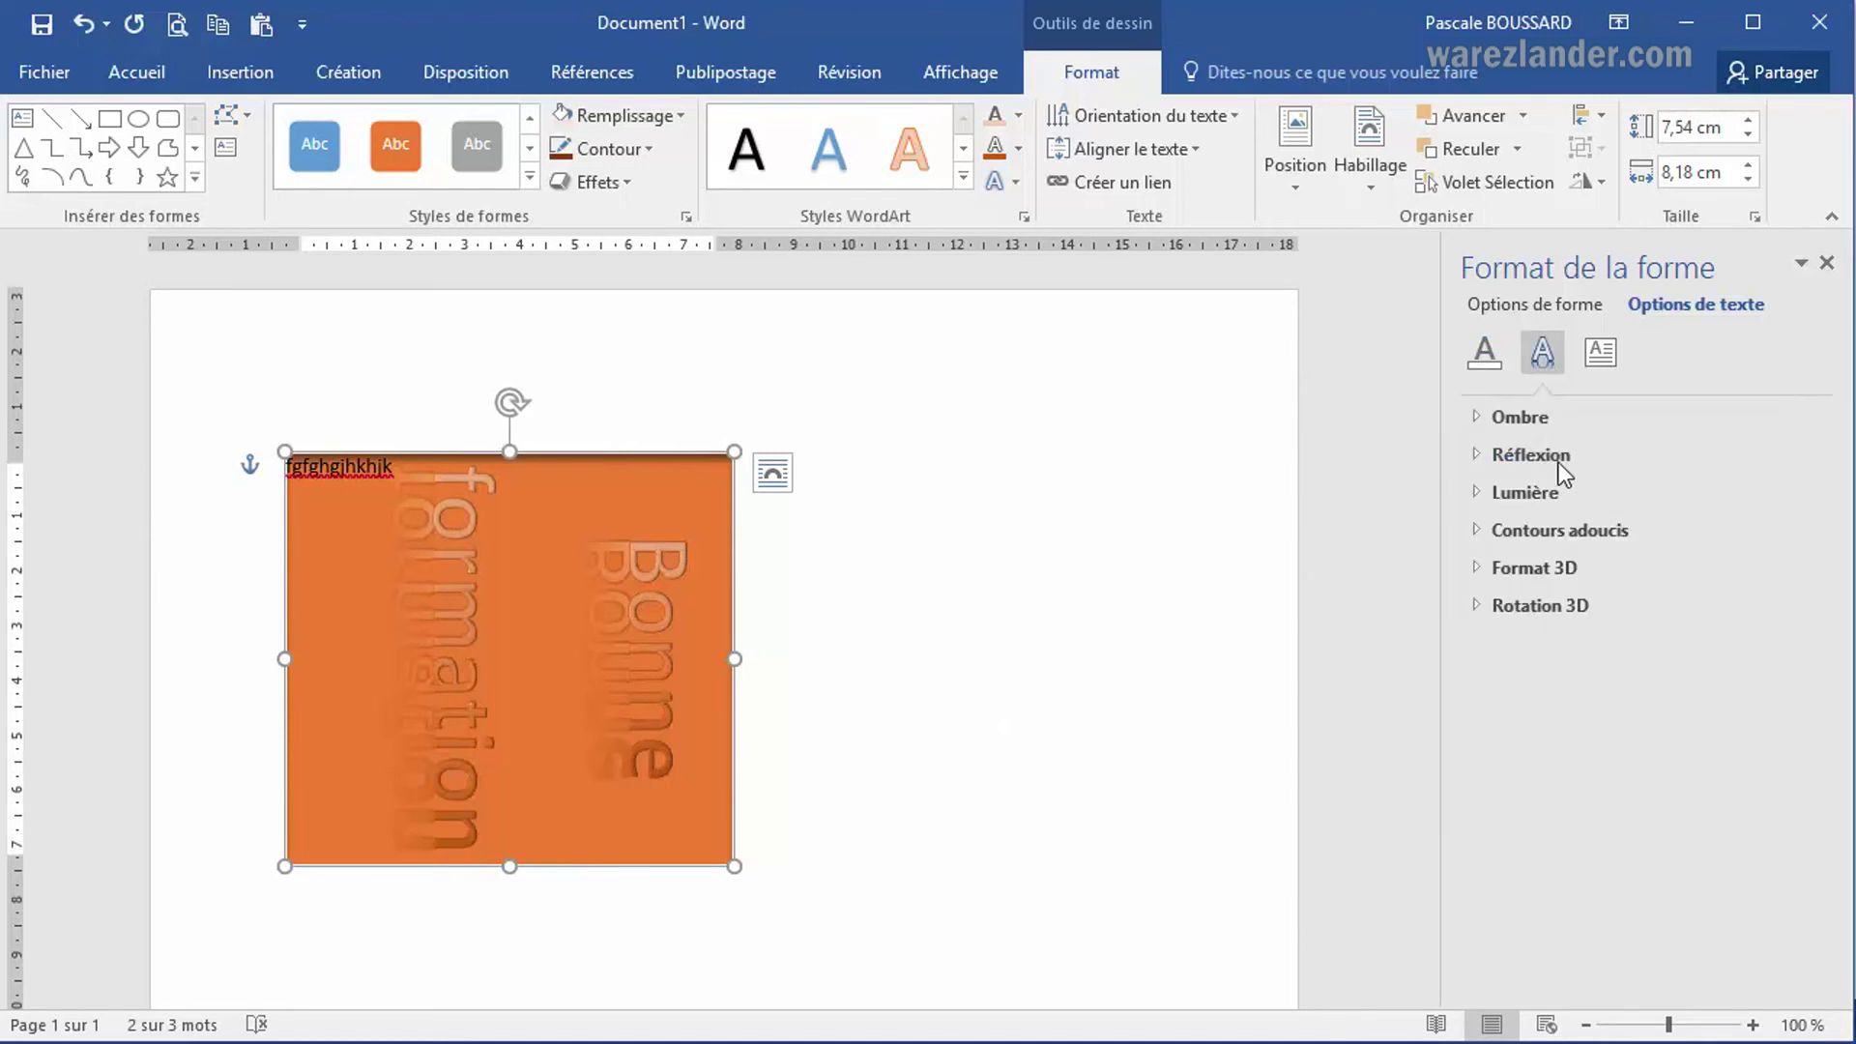
click(1476, 417)
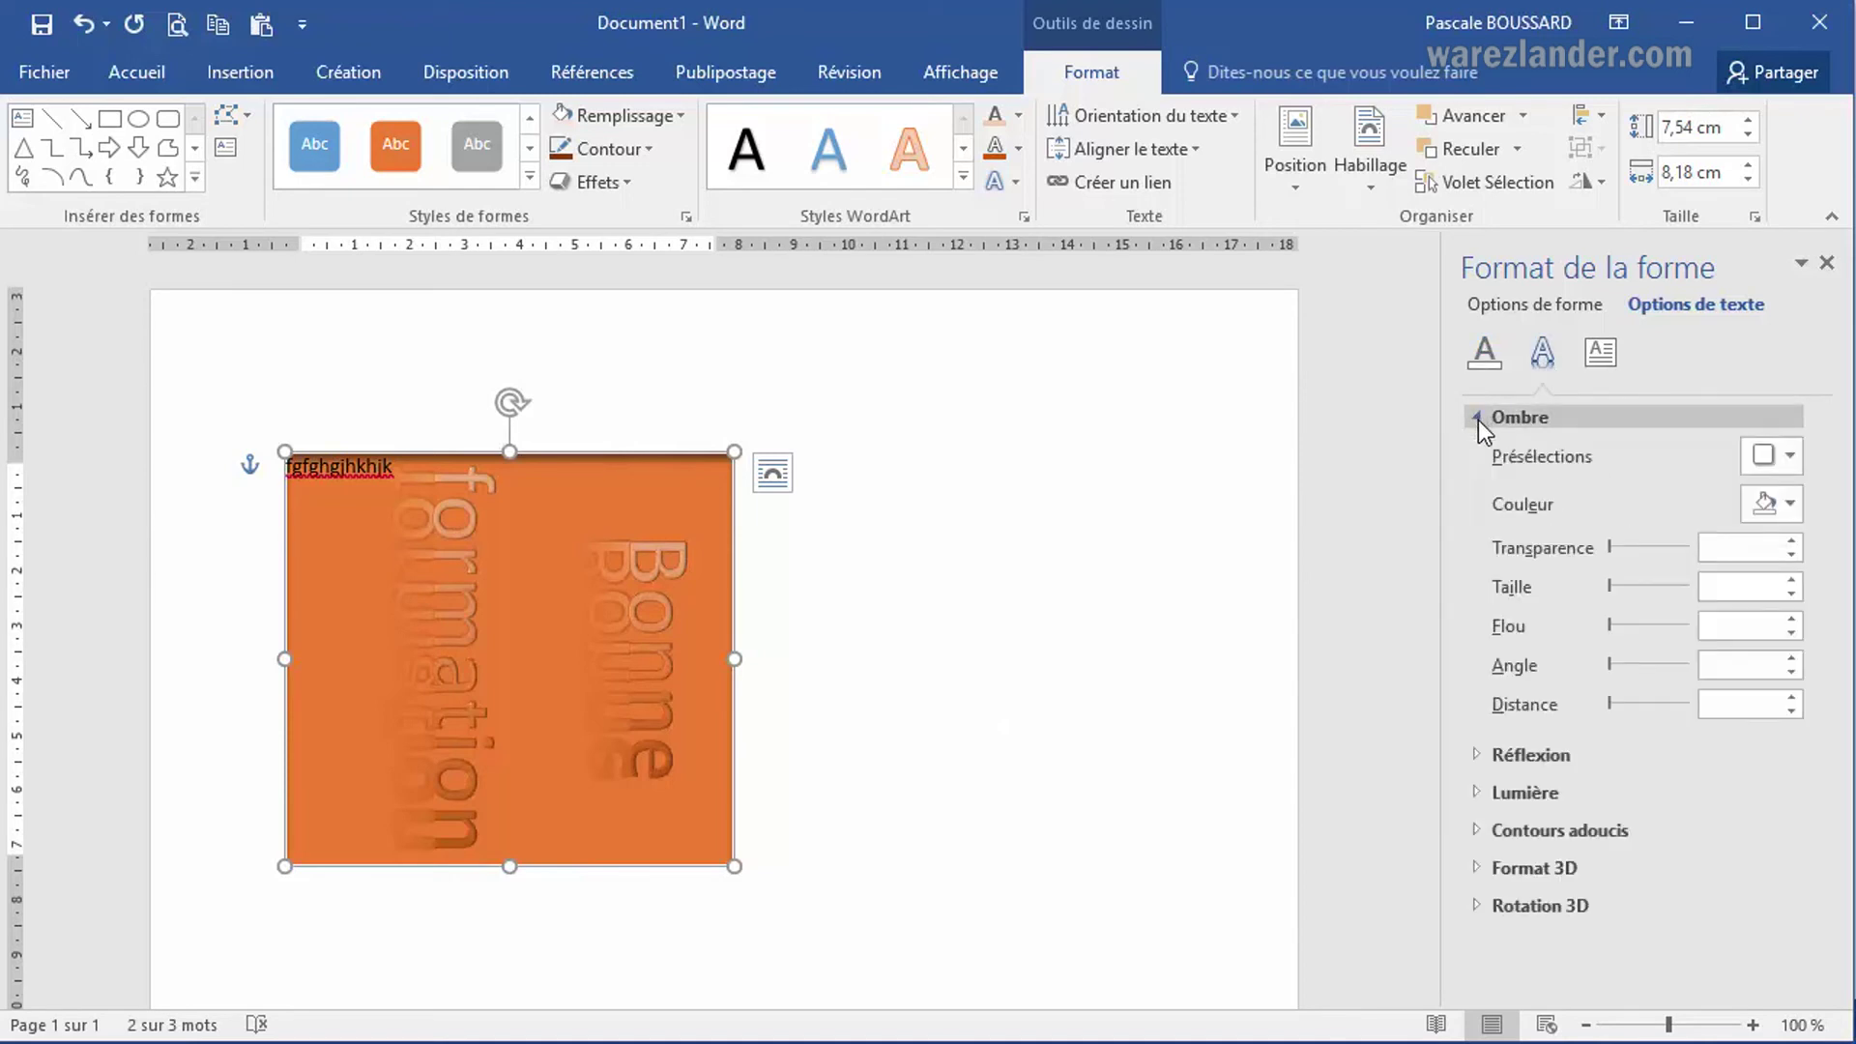
click(1788, 461)
click(1788, 460)
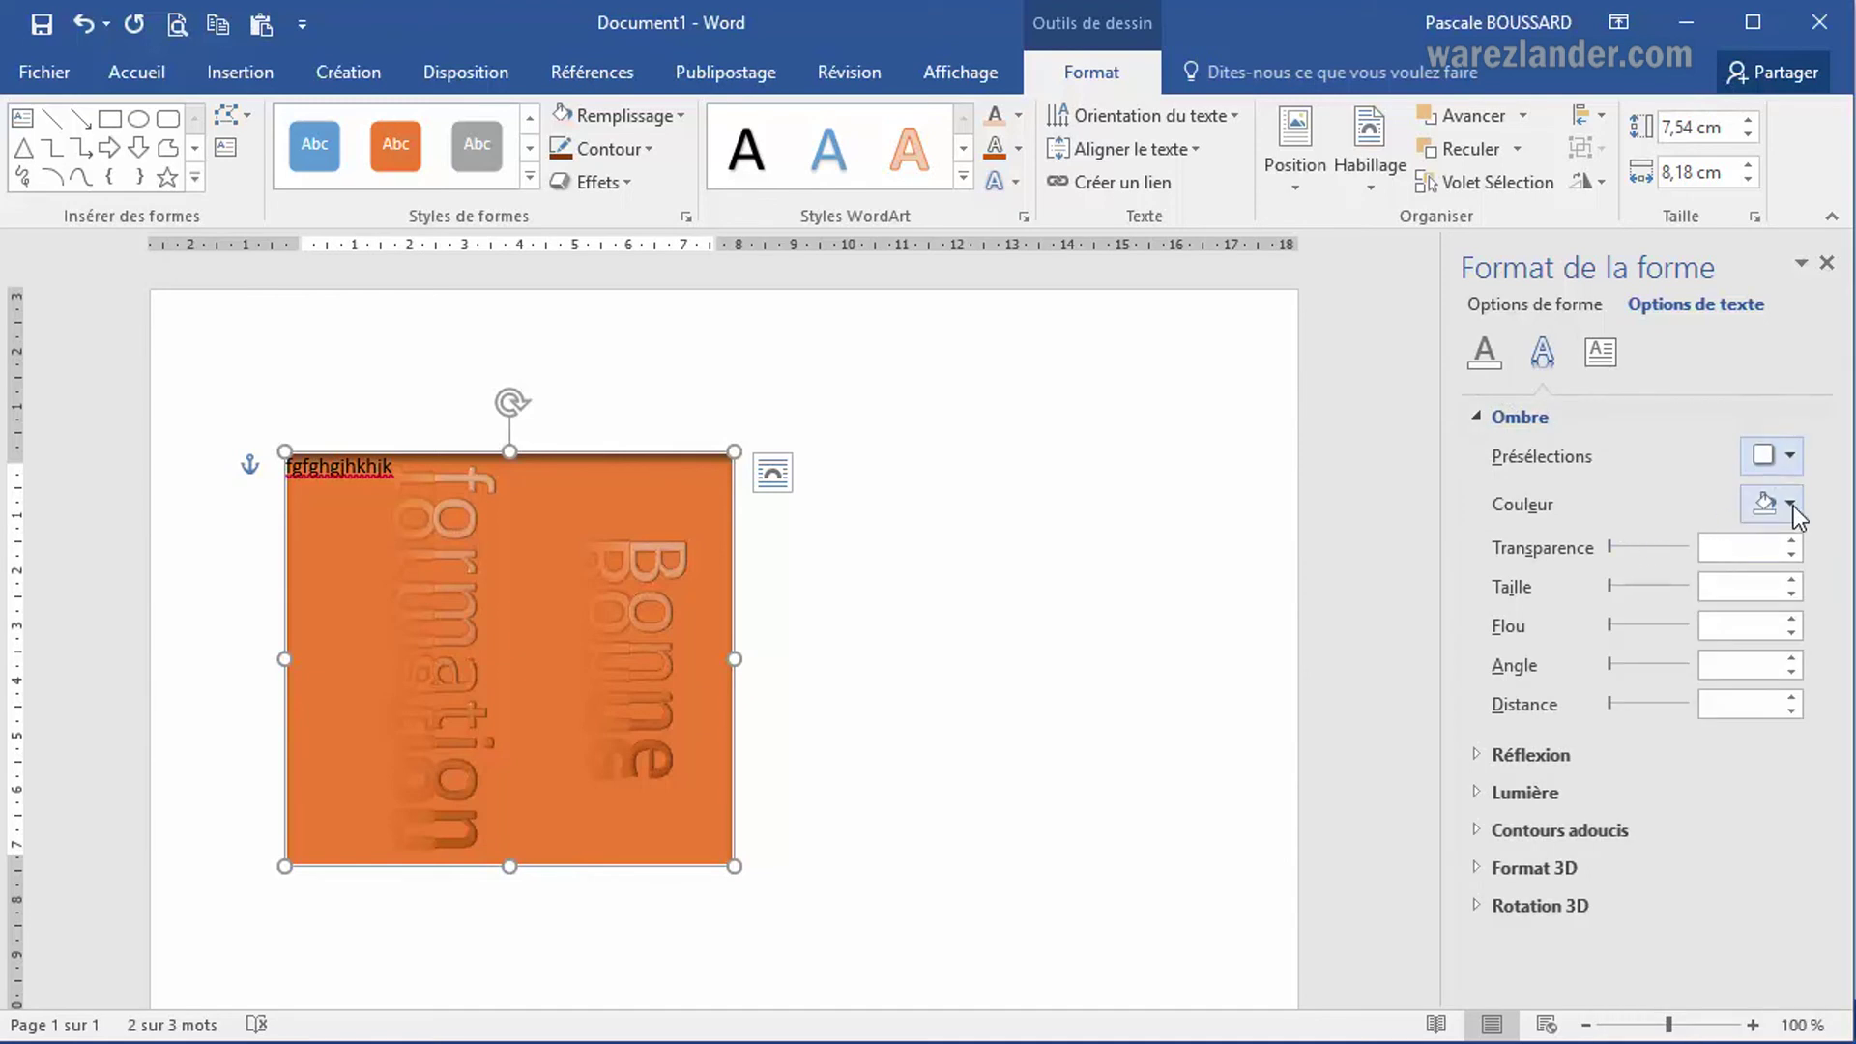
click(1790, 505)
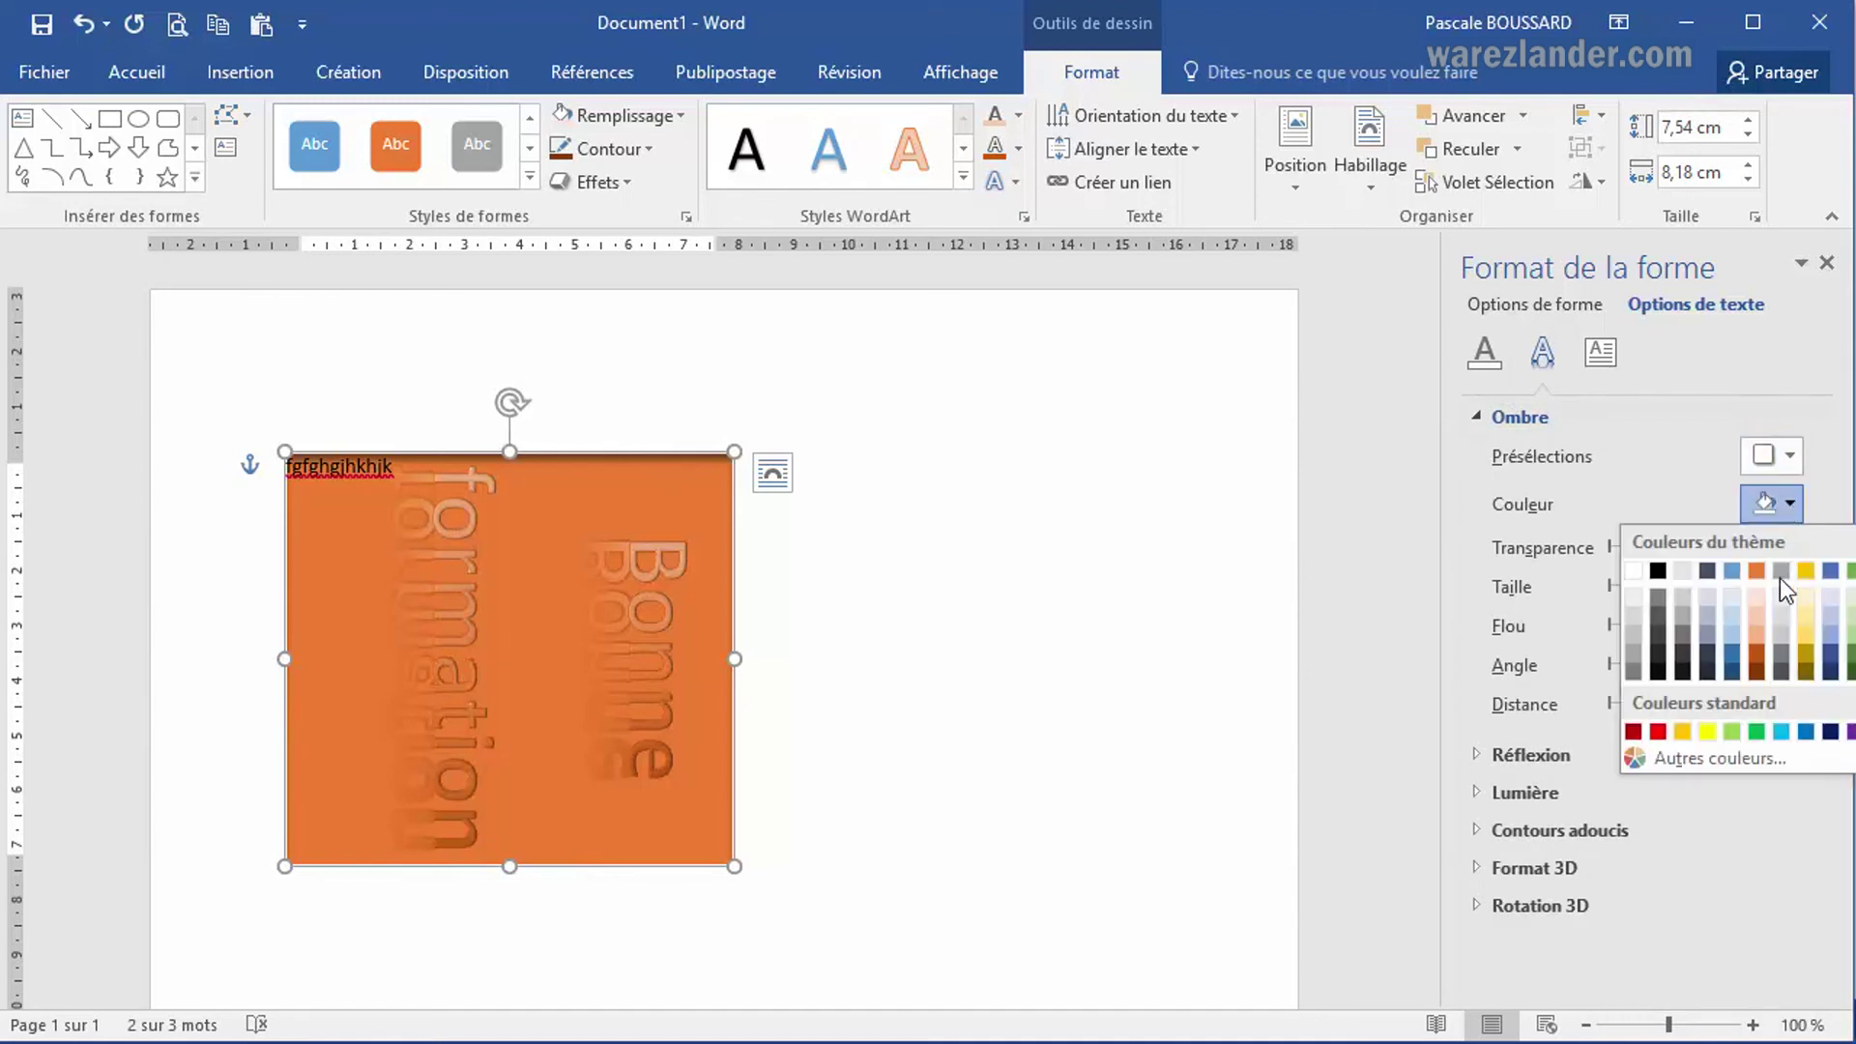
click(1809, 657)
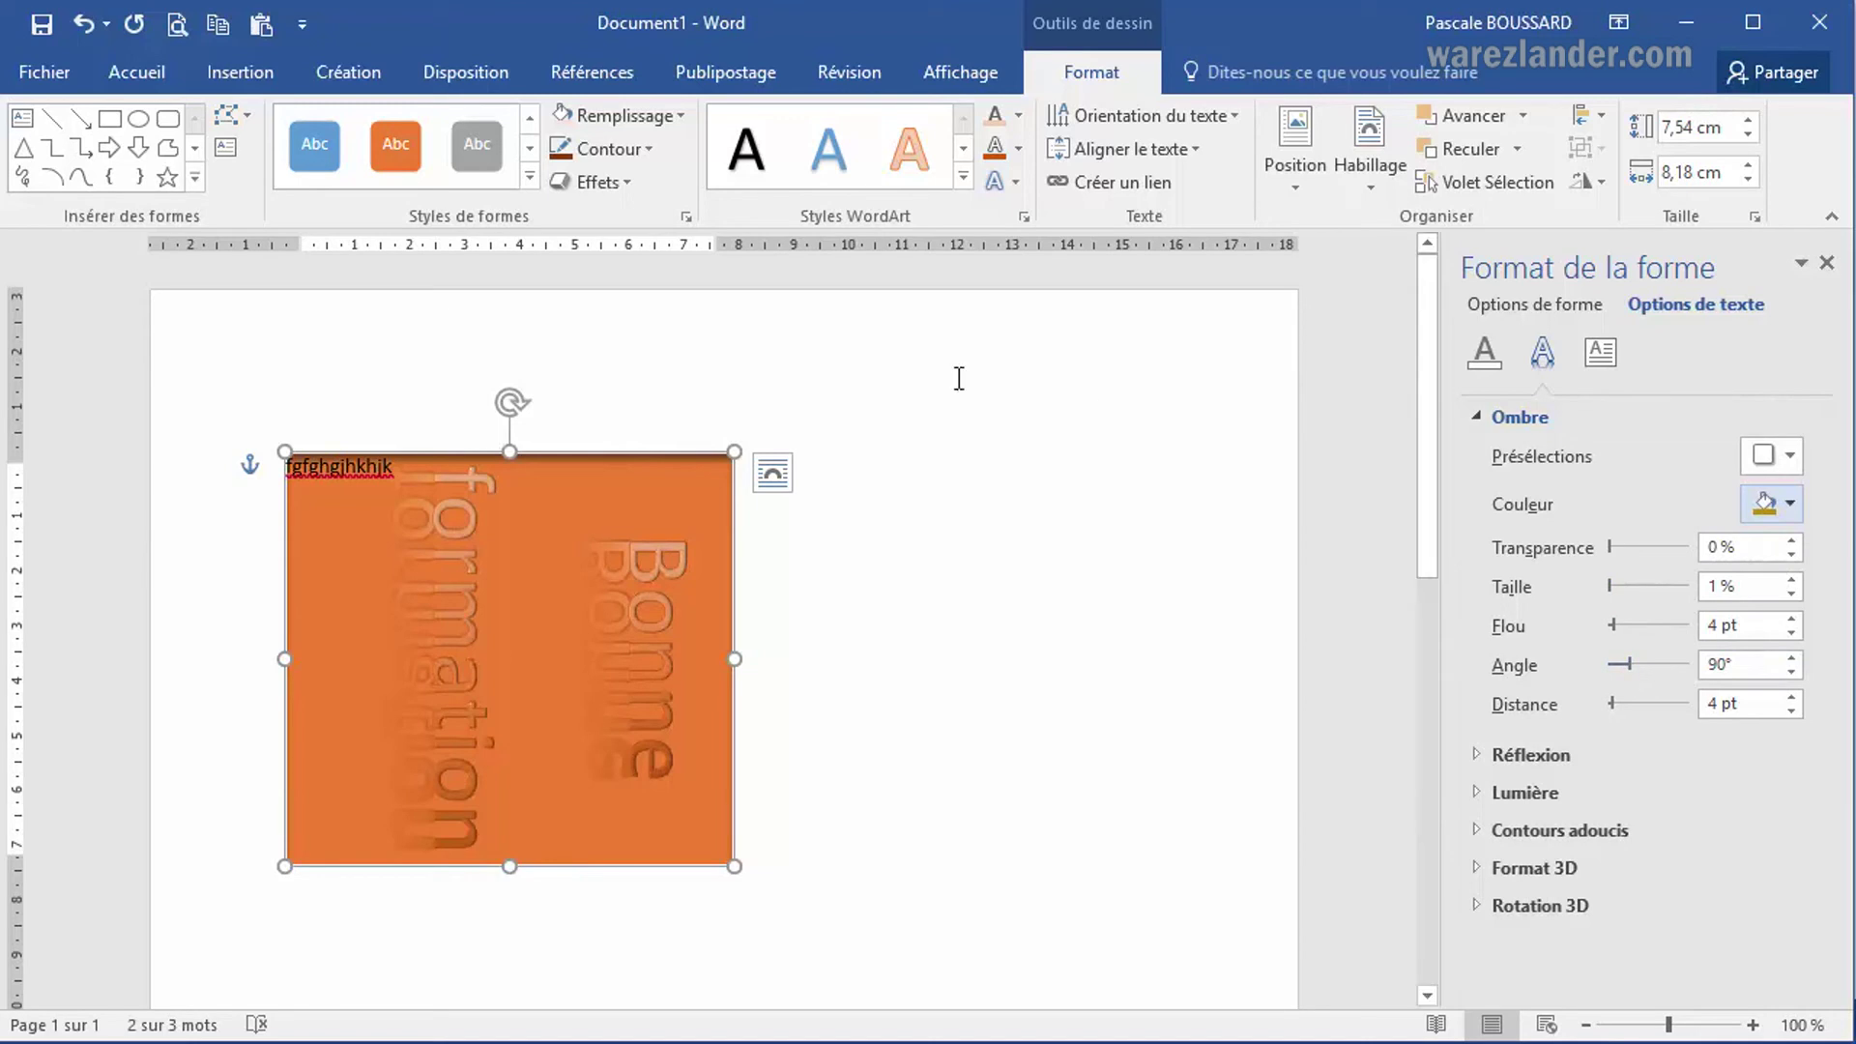
Step: Remove the orange fill from the WordArt frame
click(663, 114)
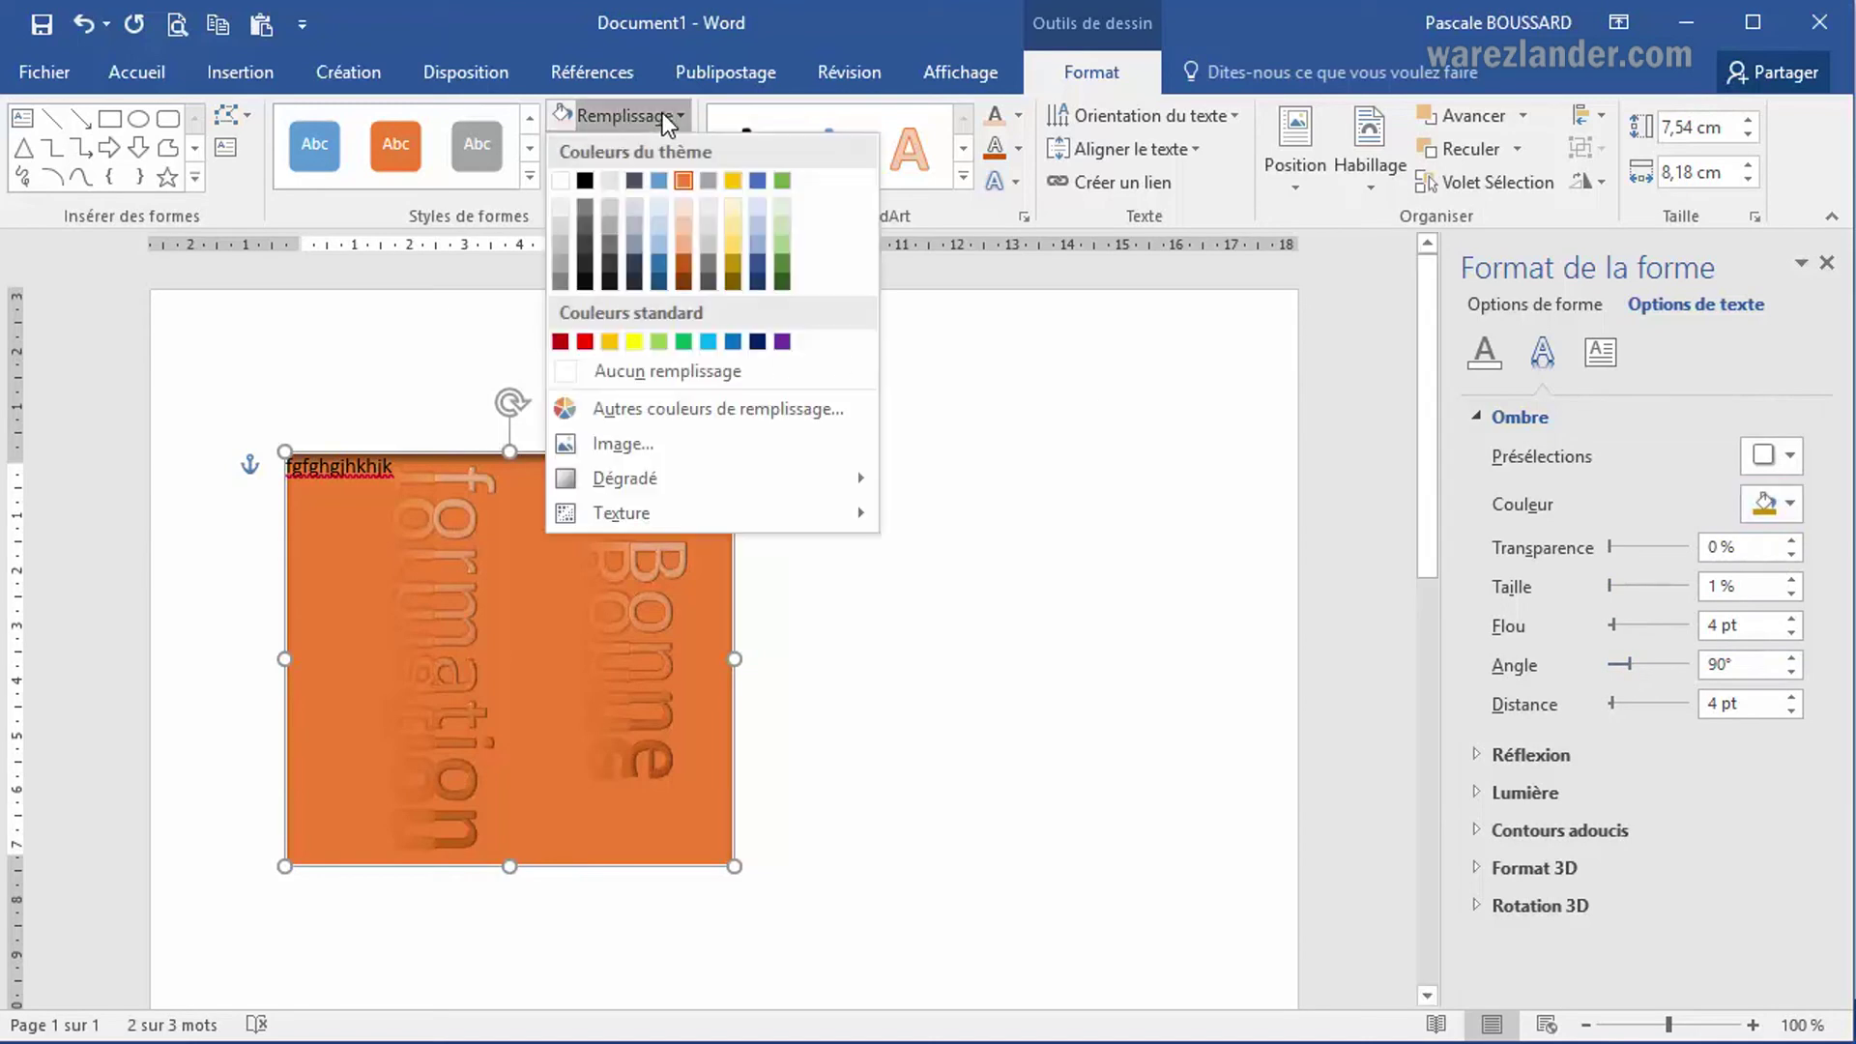
click(593, 375)
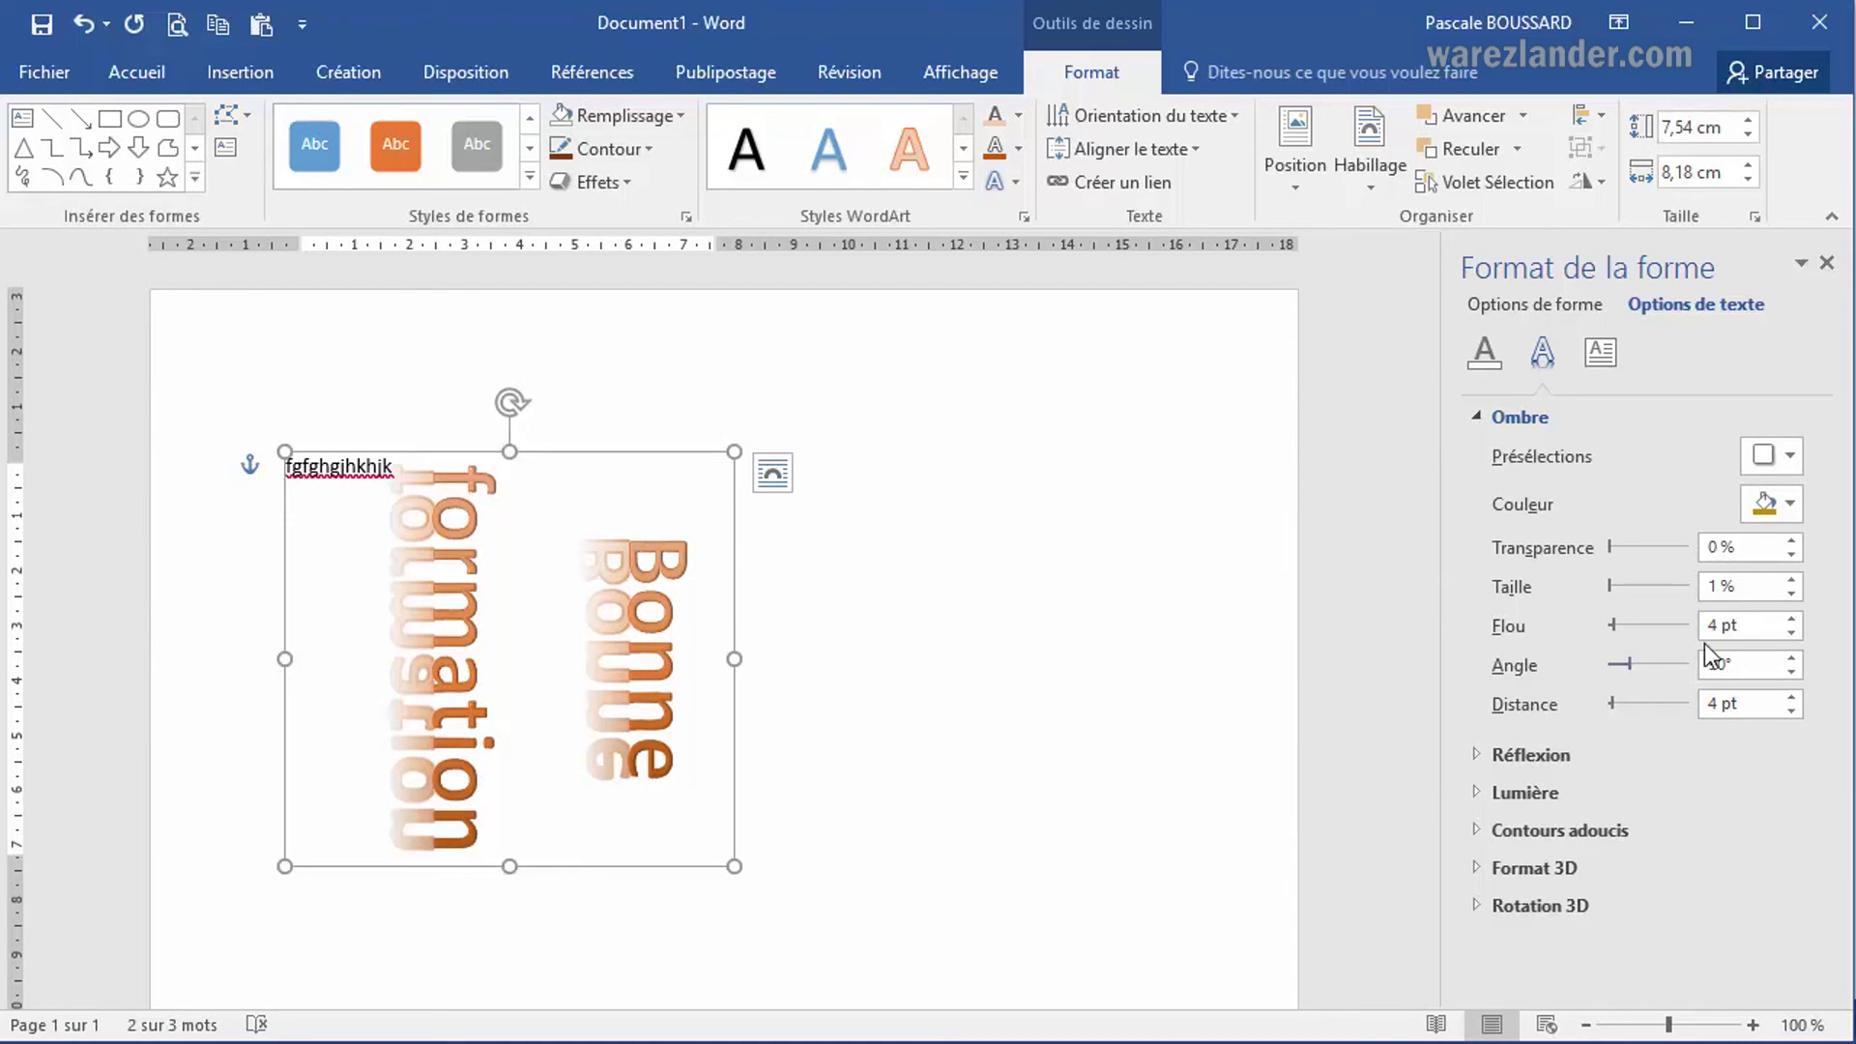
Step: Try a darker orange shadow colour, and apply the middle external shadow preset from the first row to the text
click(1794, 503)
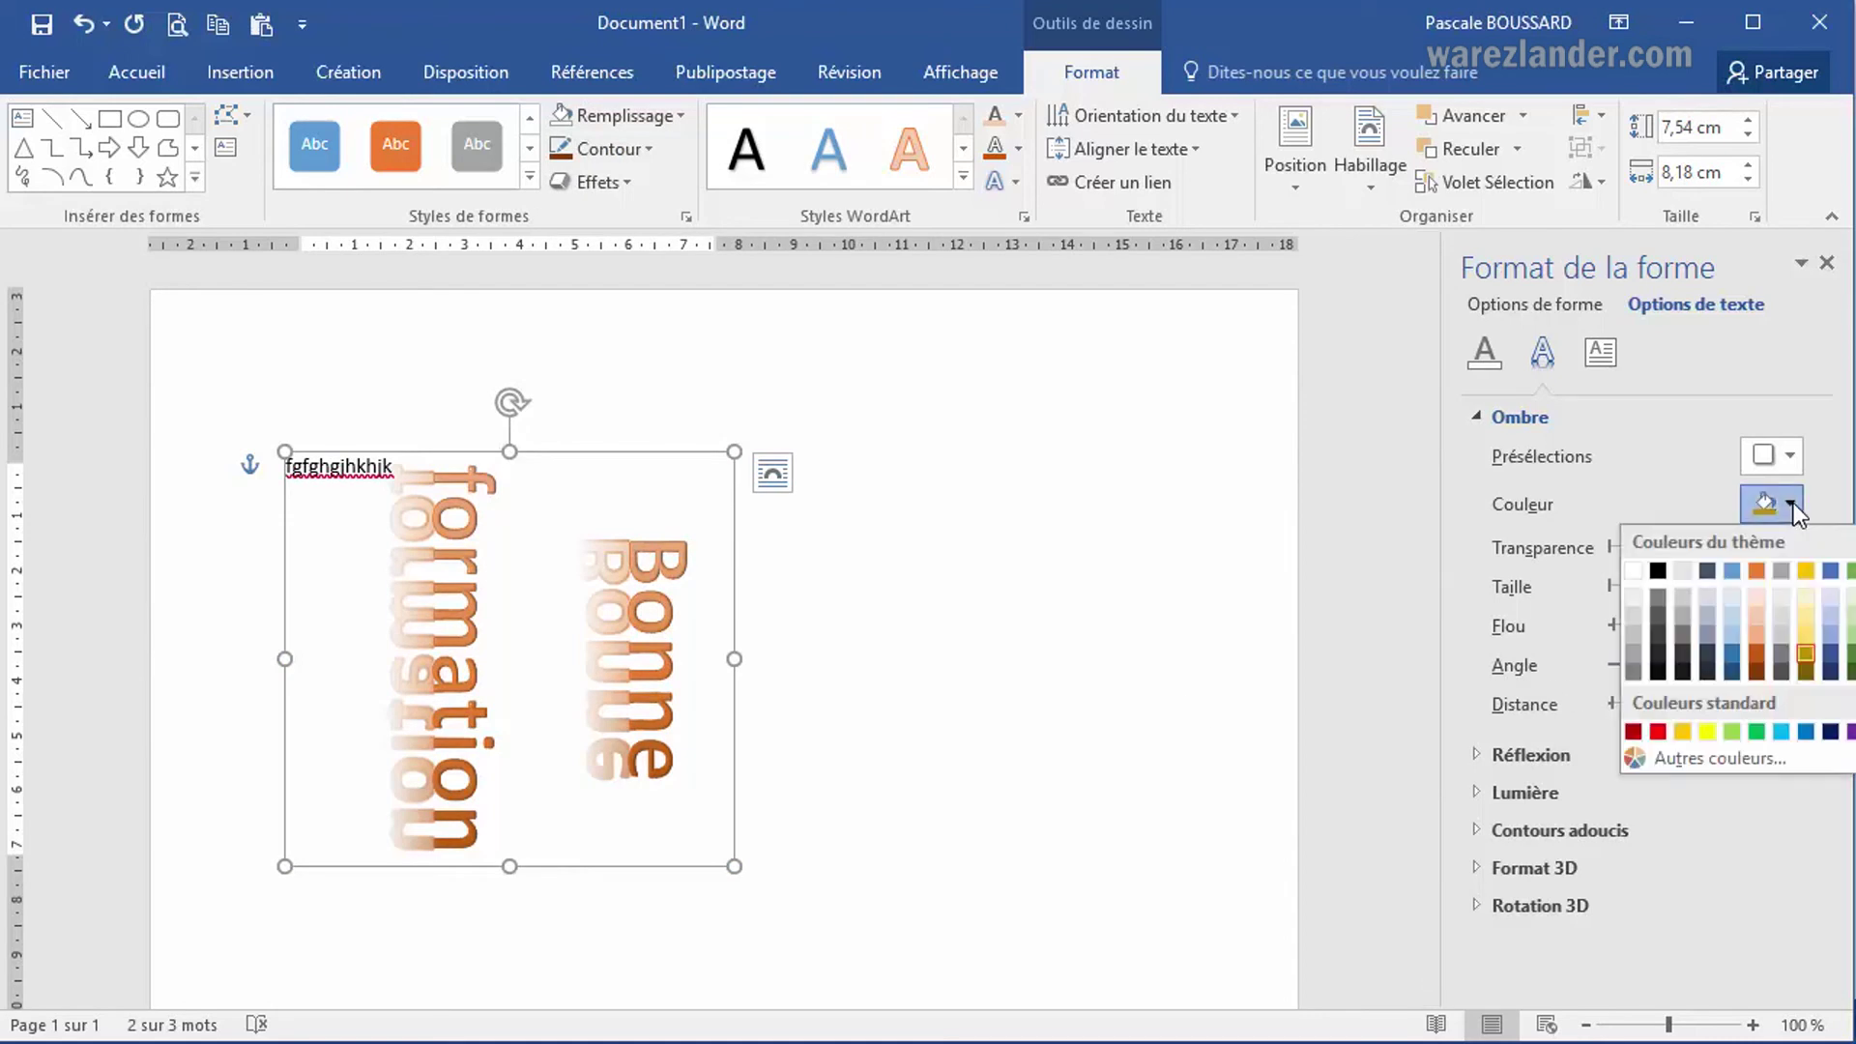
click(1752, 654)
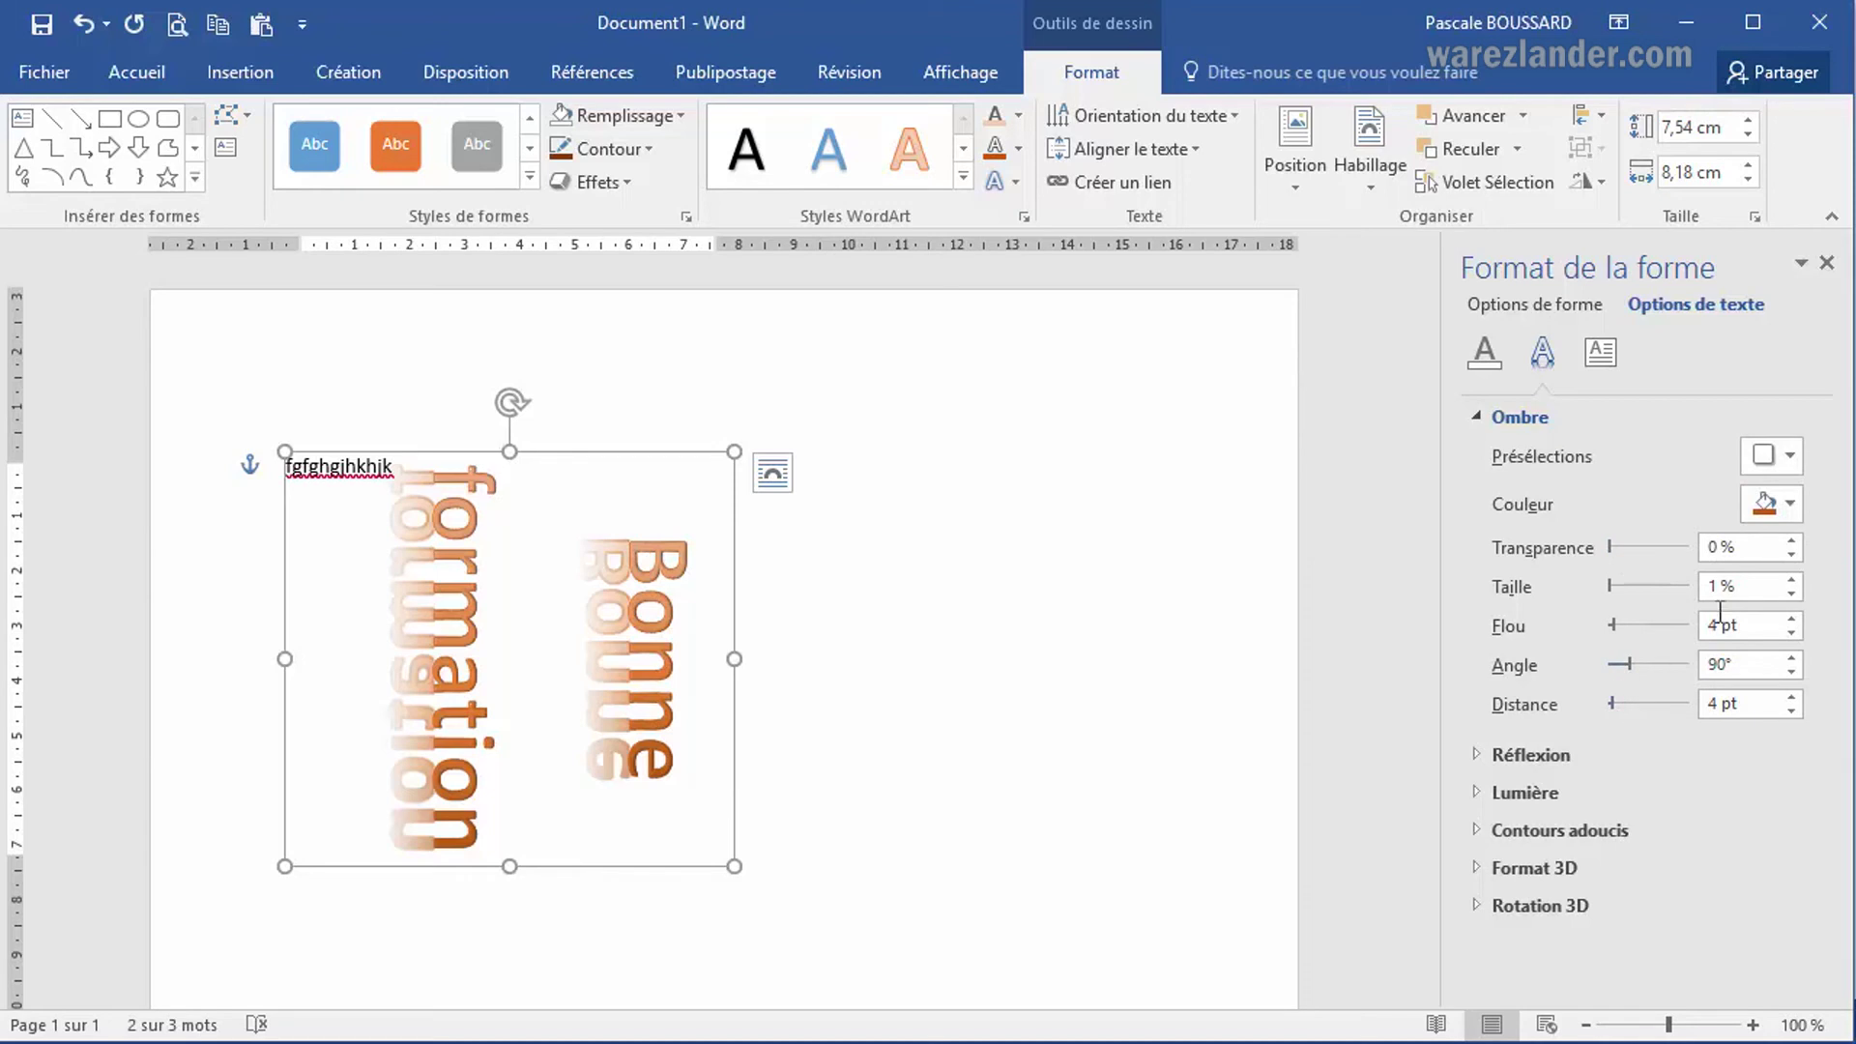
click(1790, 457)
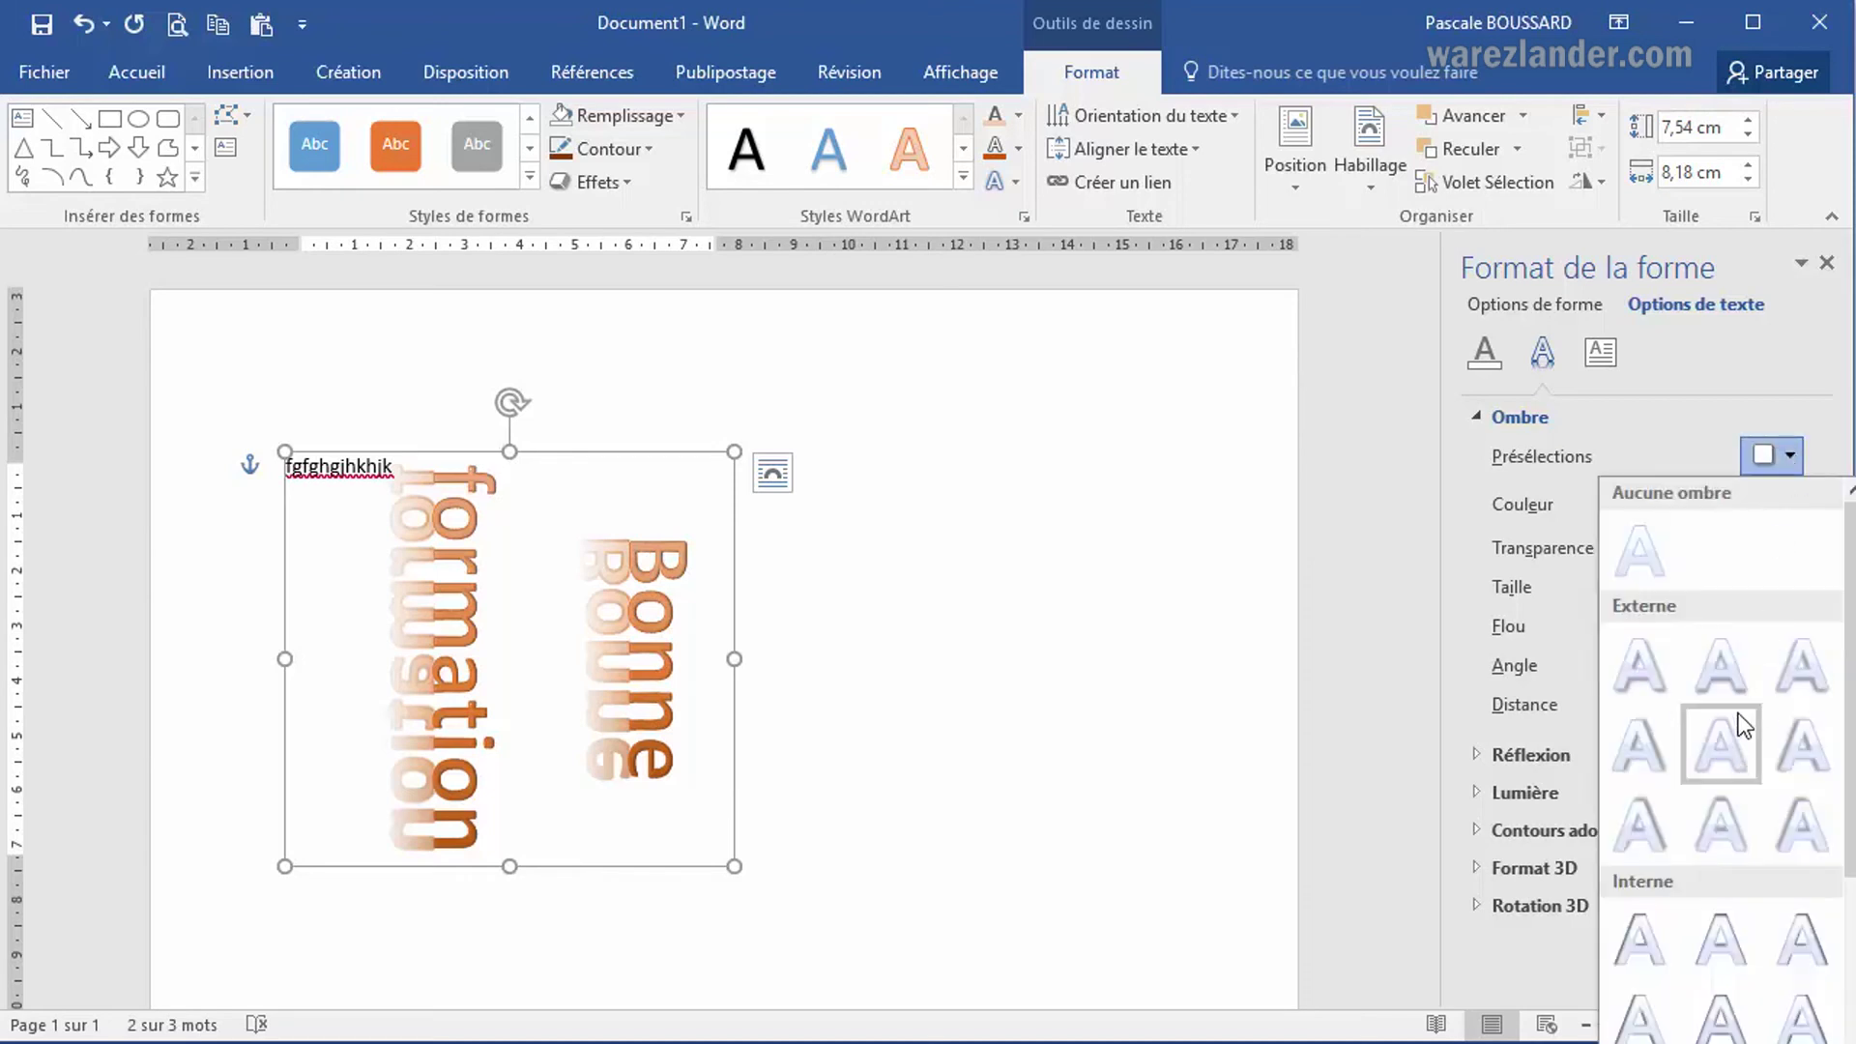
click(1732, 681)
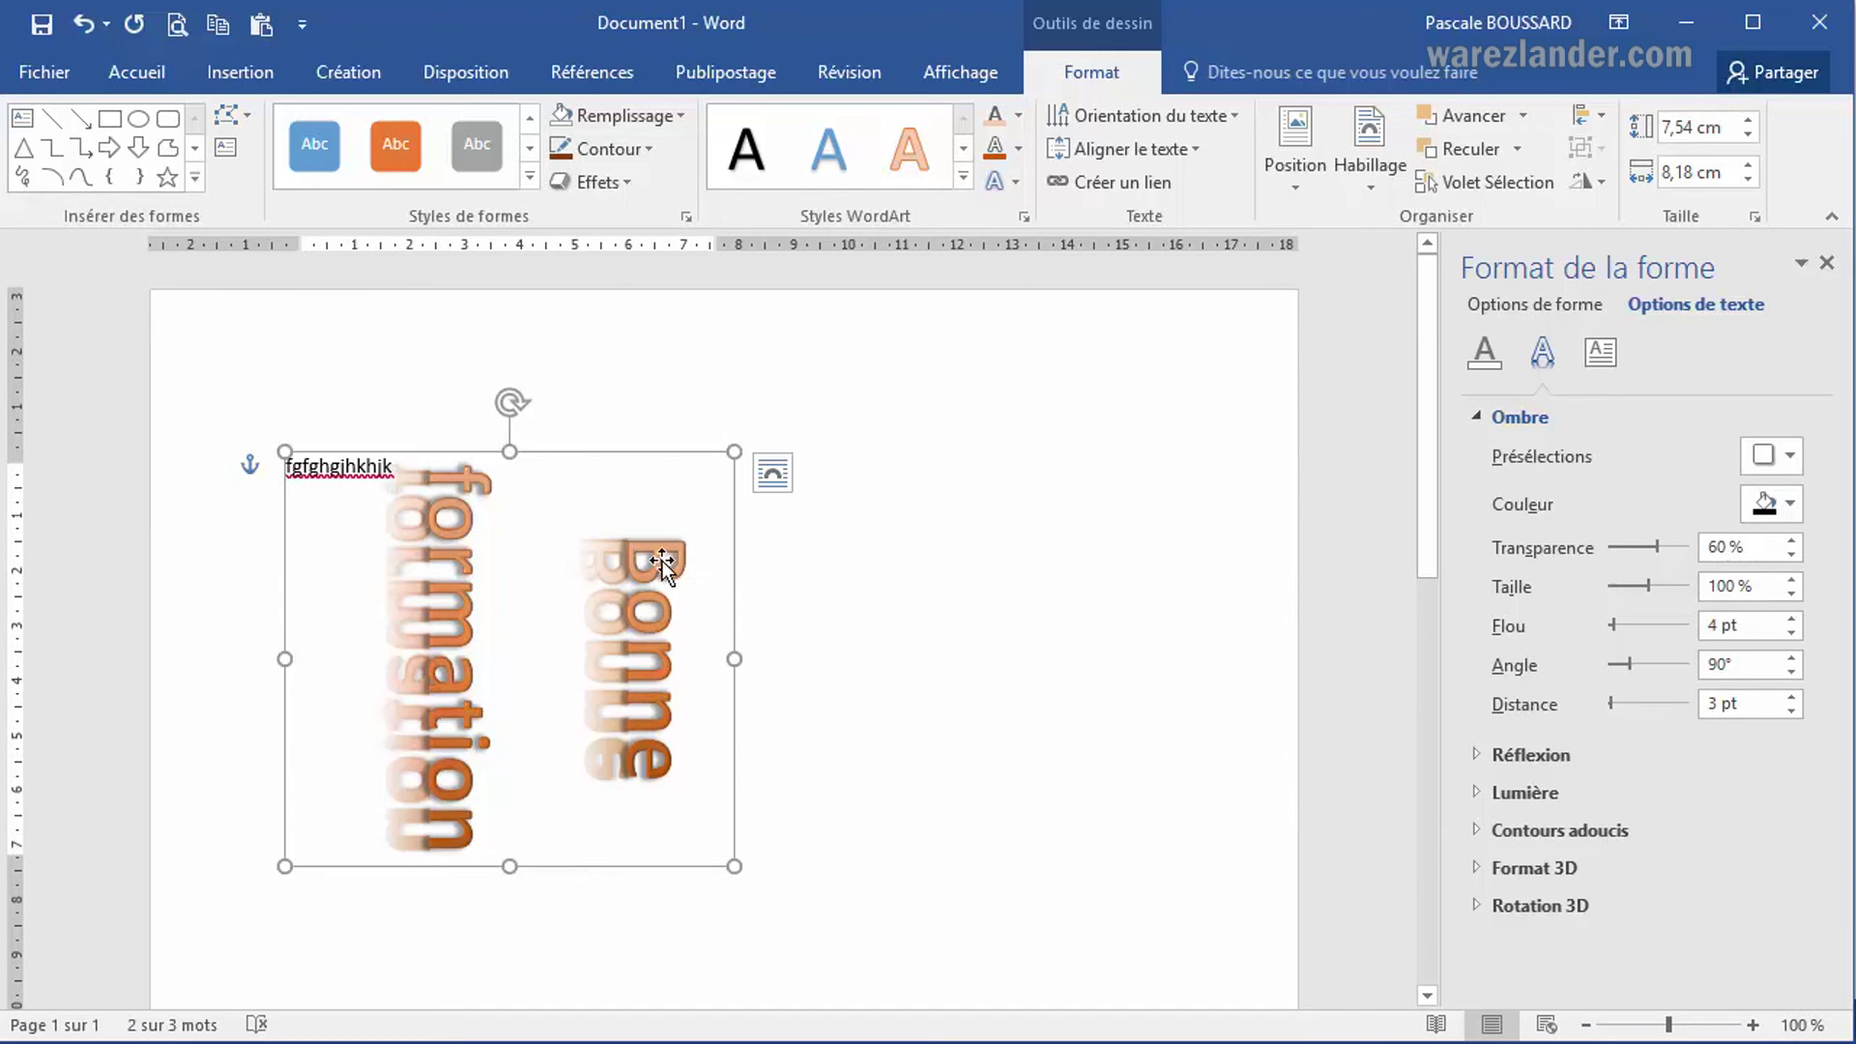
Step: Try the central reflection variation on the text, and apply the first variation of the first row instead
click(1477, 756)
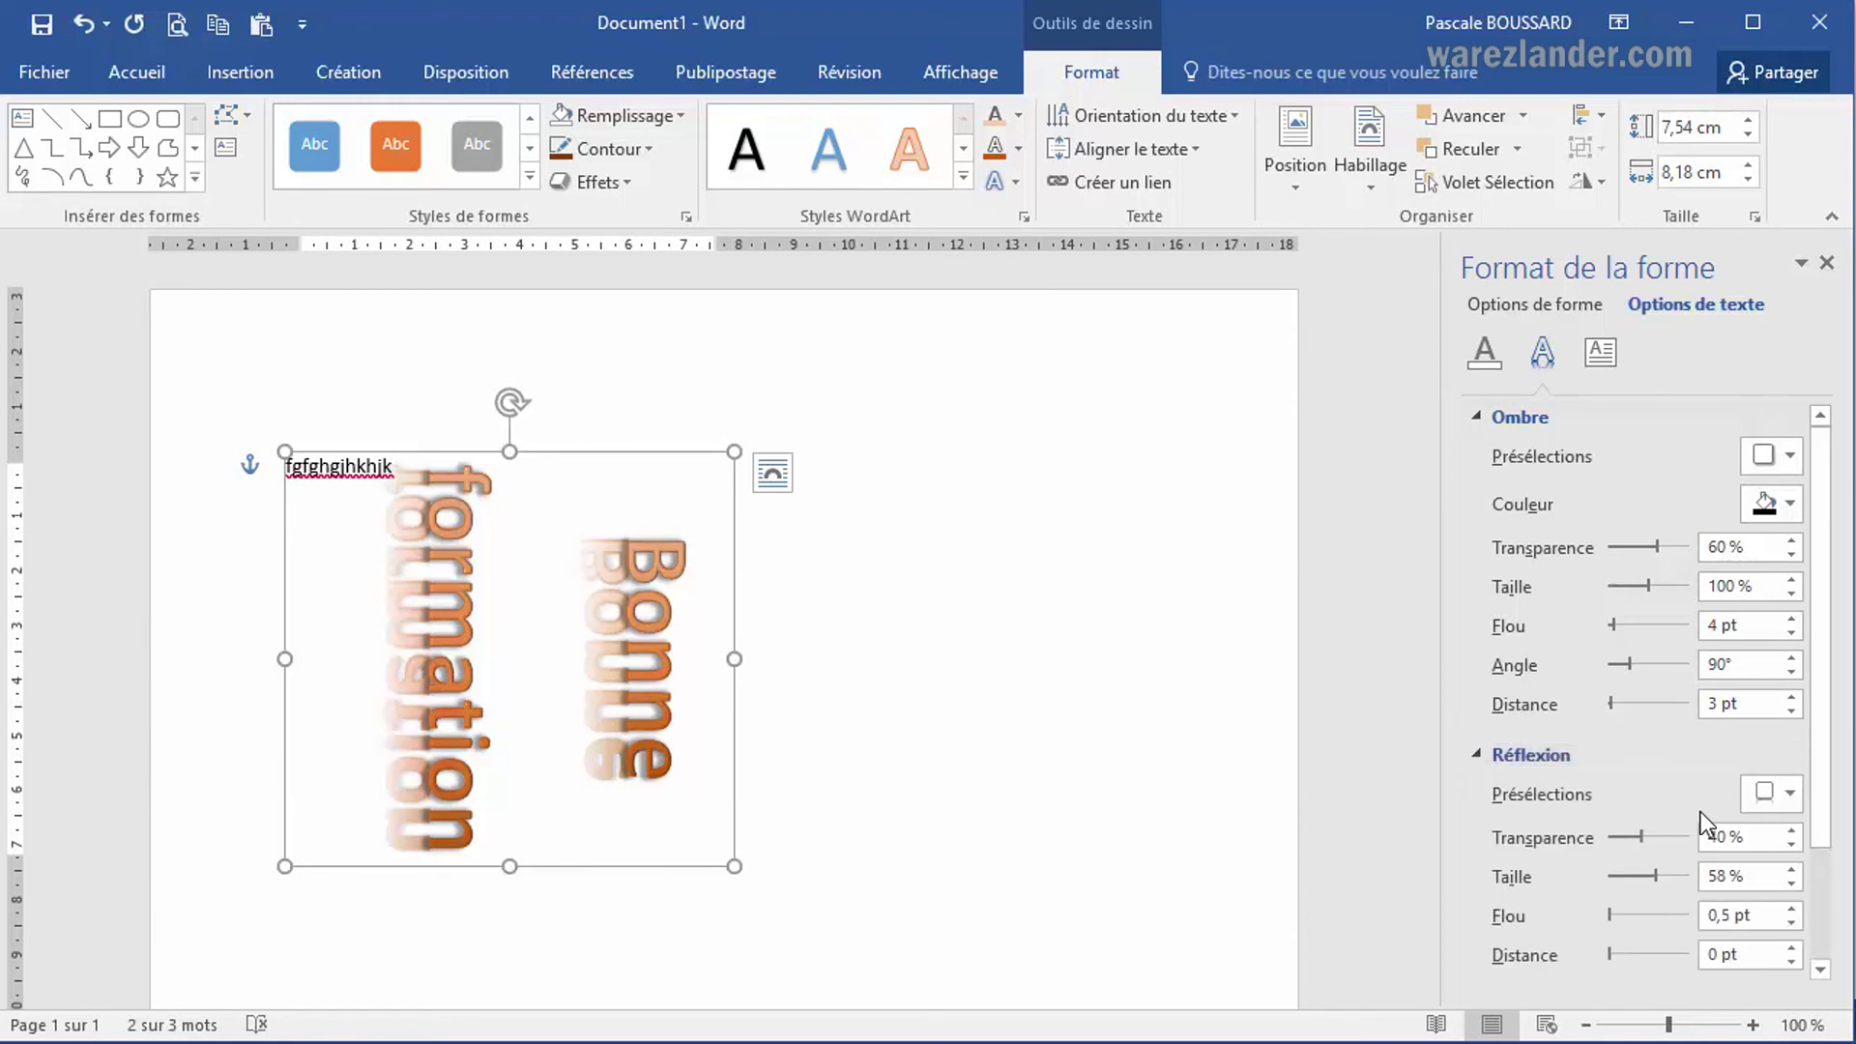
click(1789, 795)
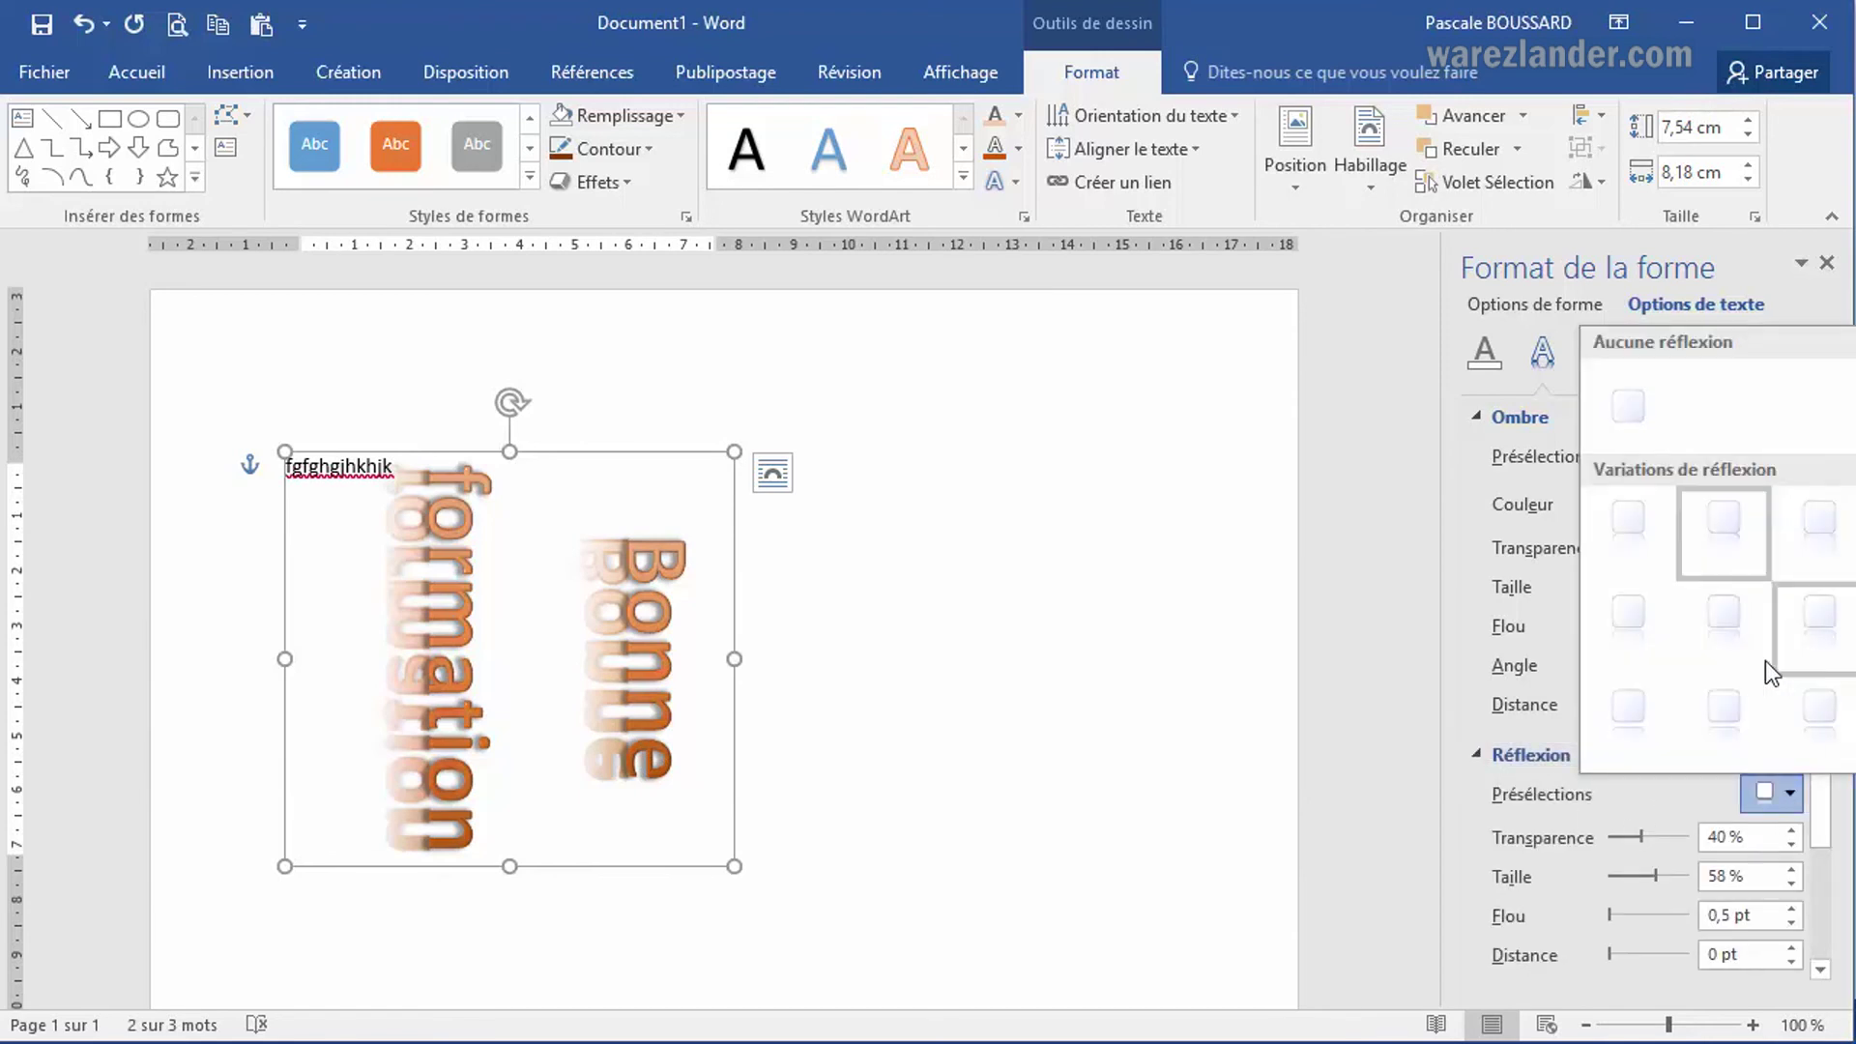
click(1744, 636)
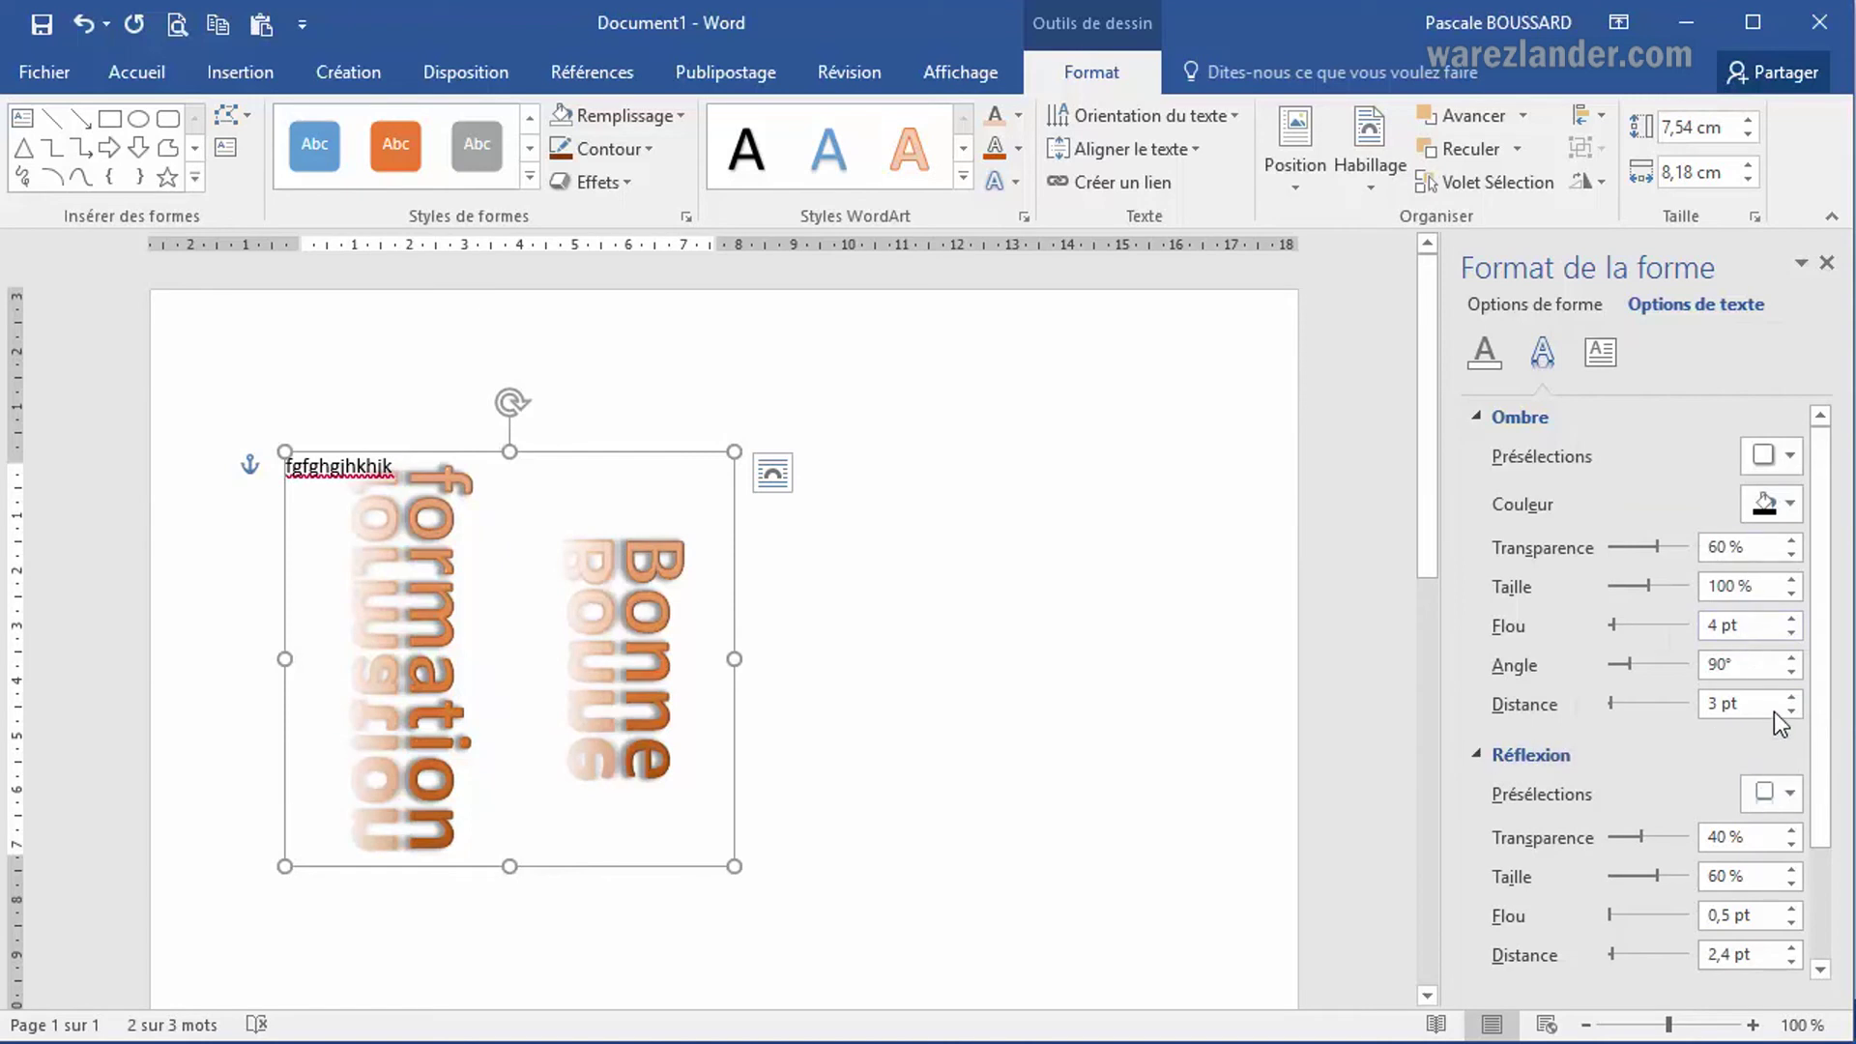
scroll(1779, 720, down, 3)
click(1784, 652)
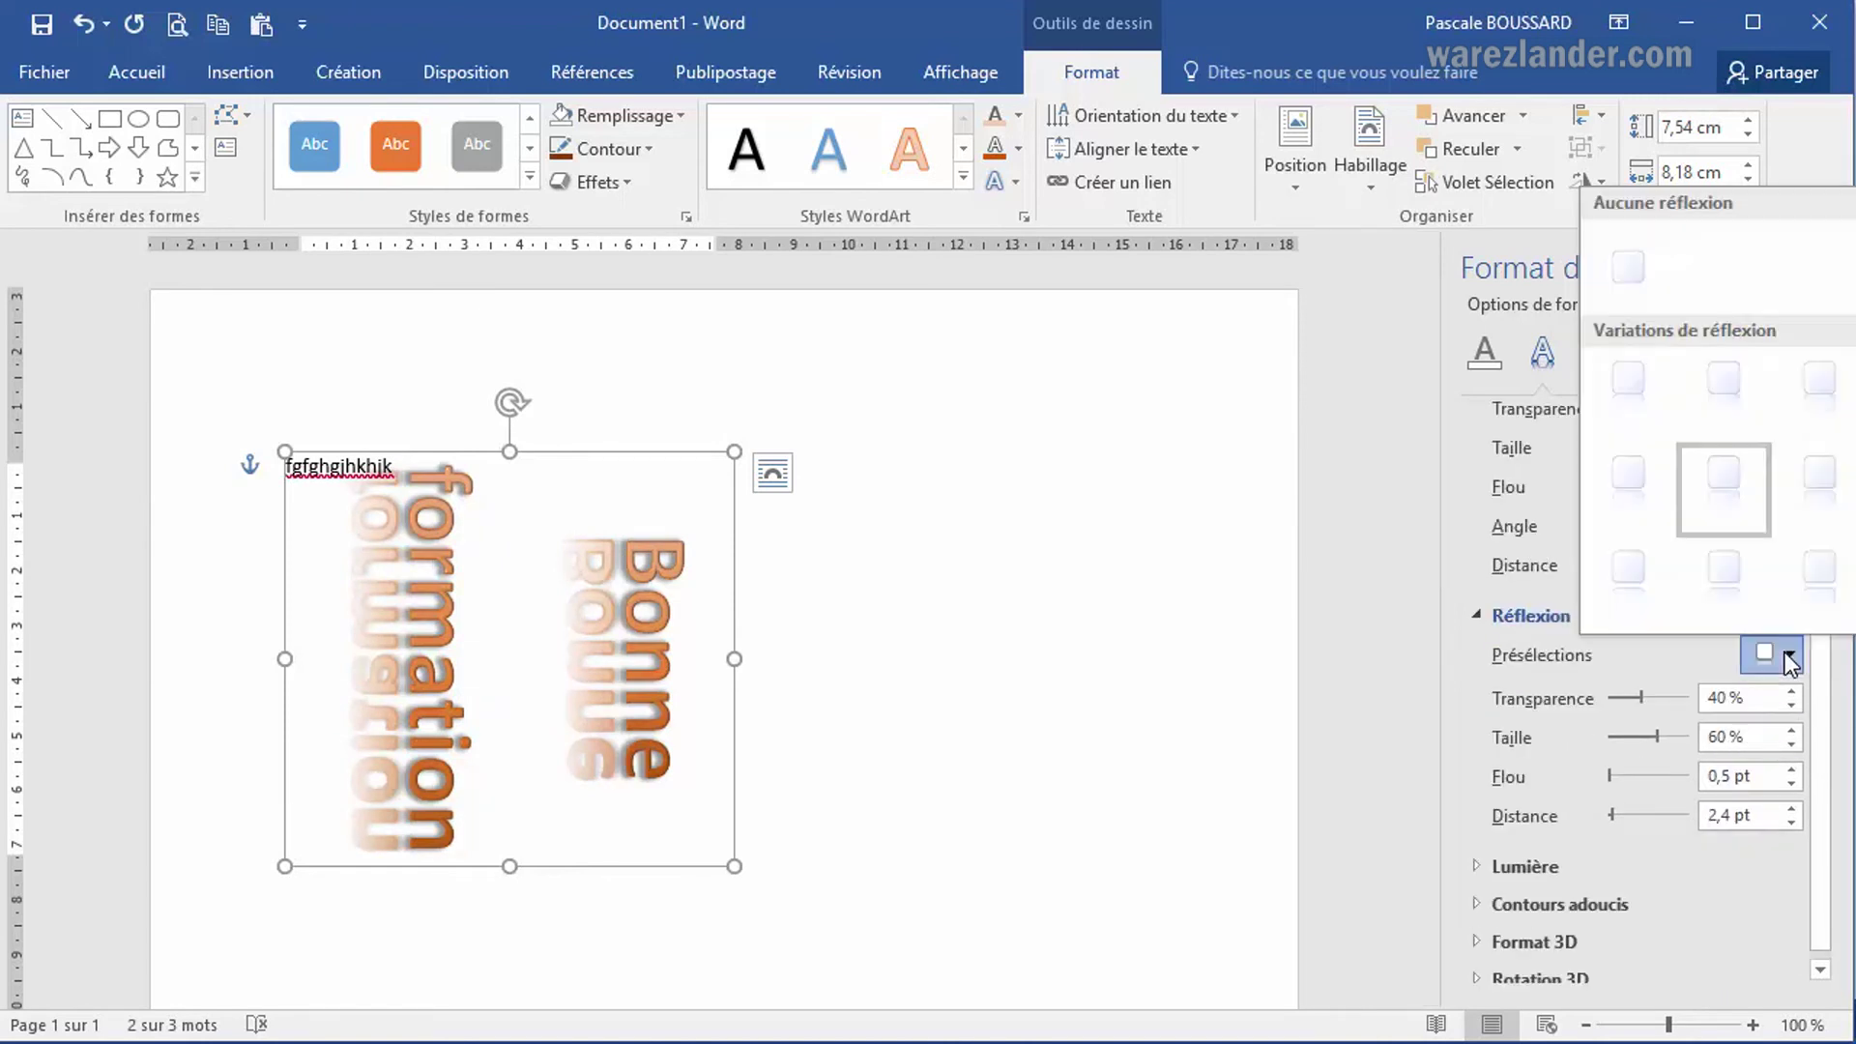
click(1634, 392)
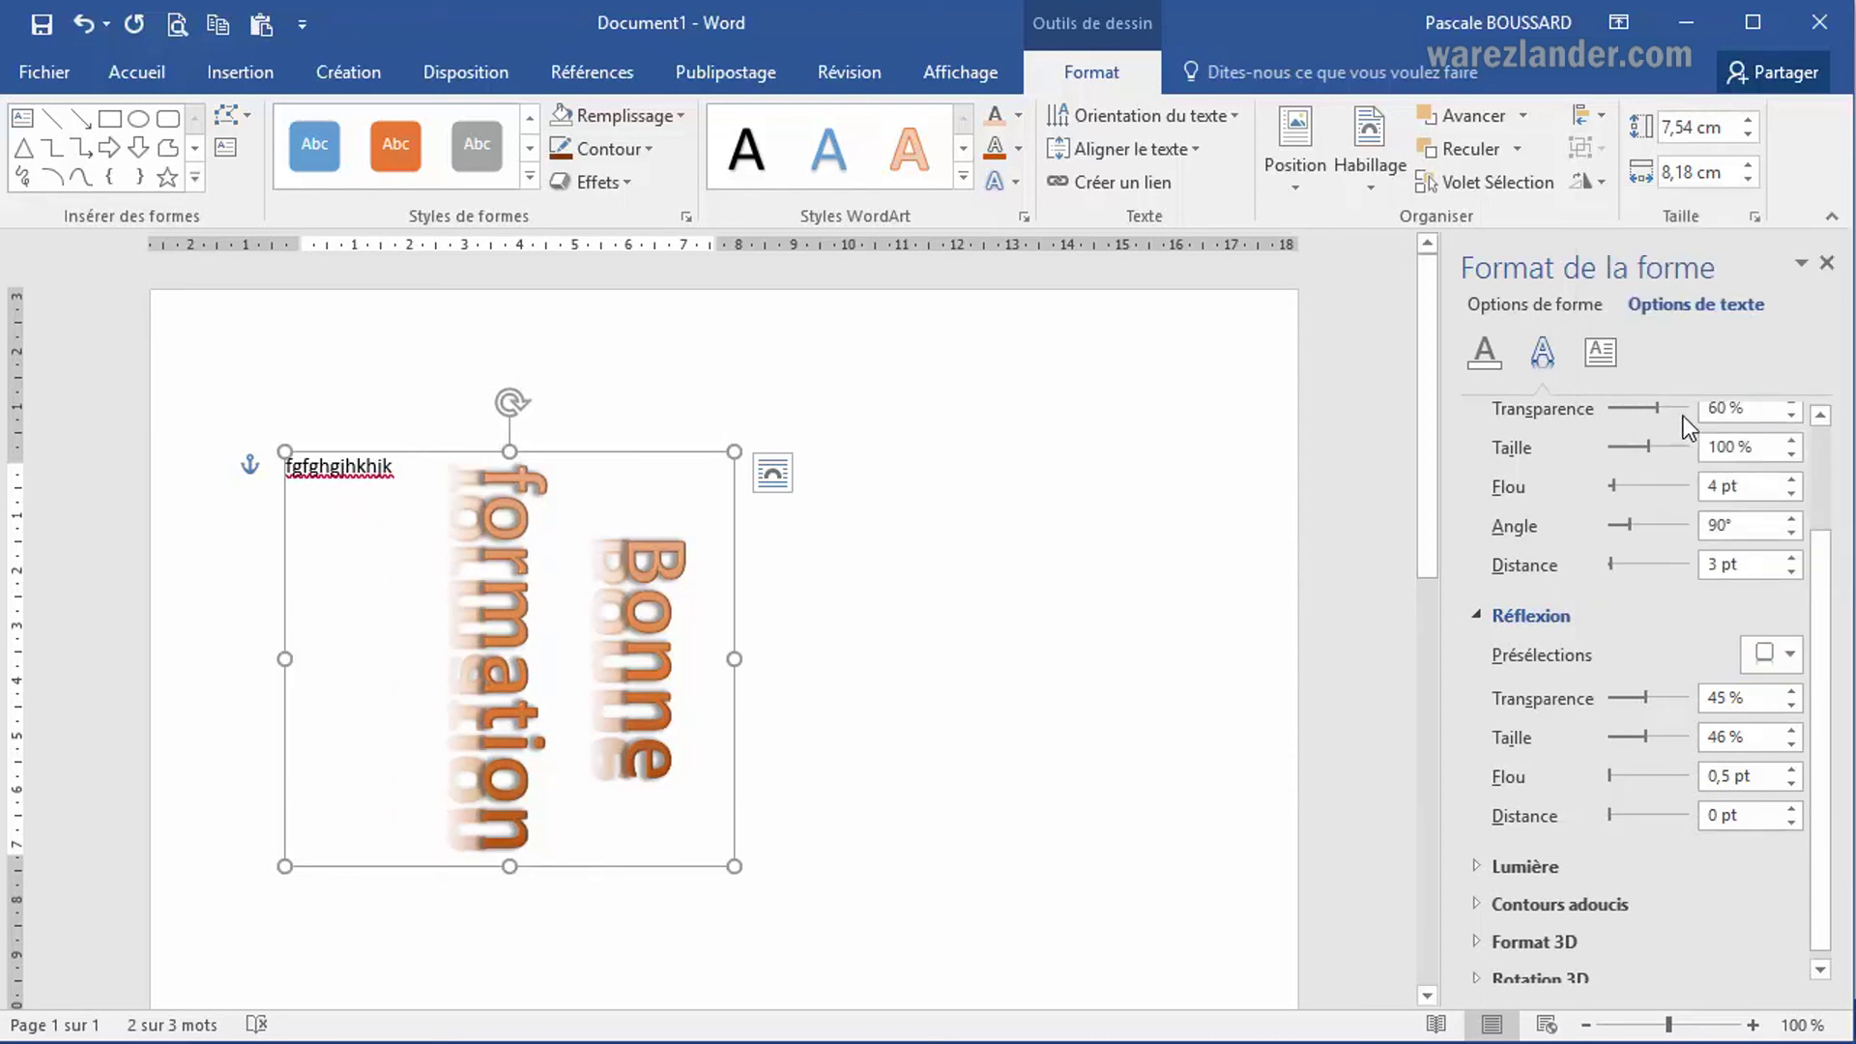
Step: Try the 8 pt orange glow preset on the text, and apply the 5 pt orange glow instead
click(1523, 860)
scroll(1564, 785, down, 4)
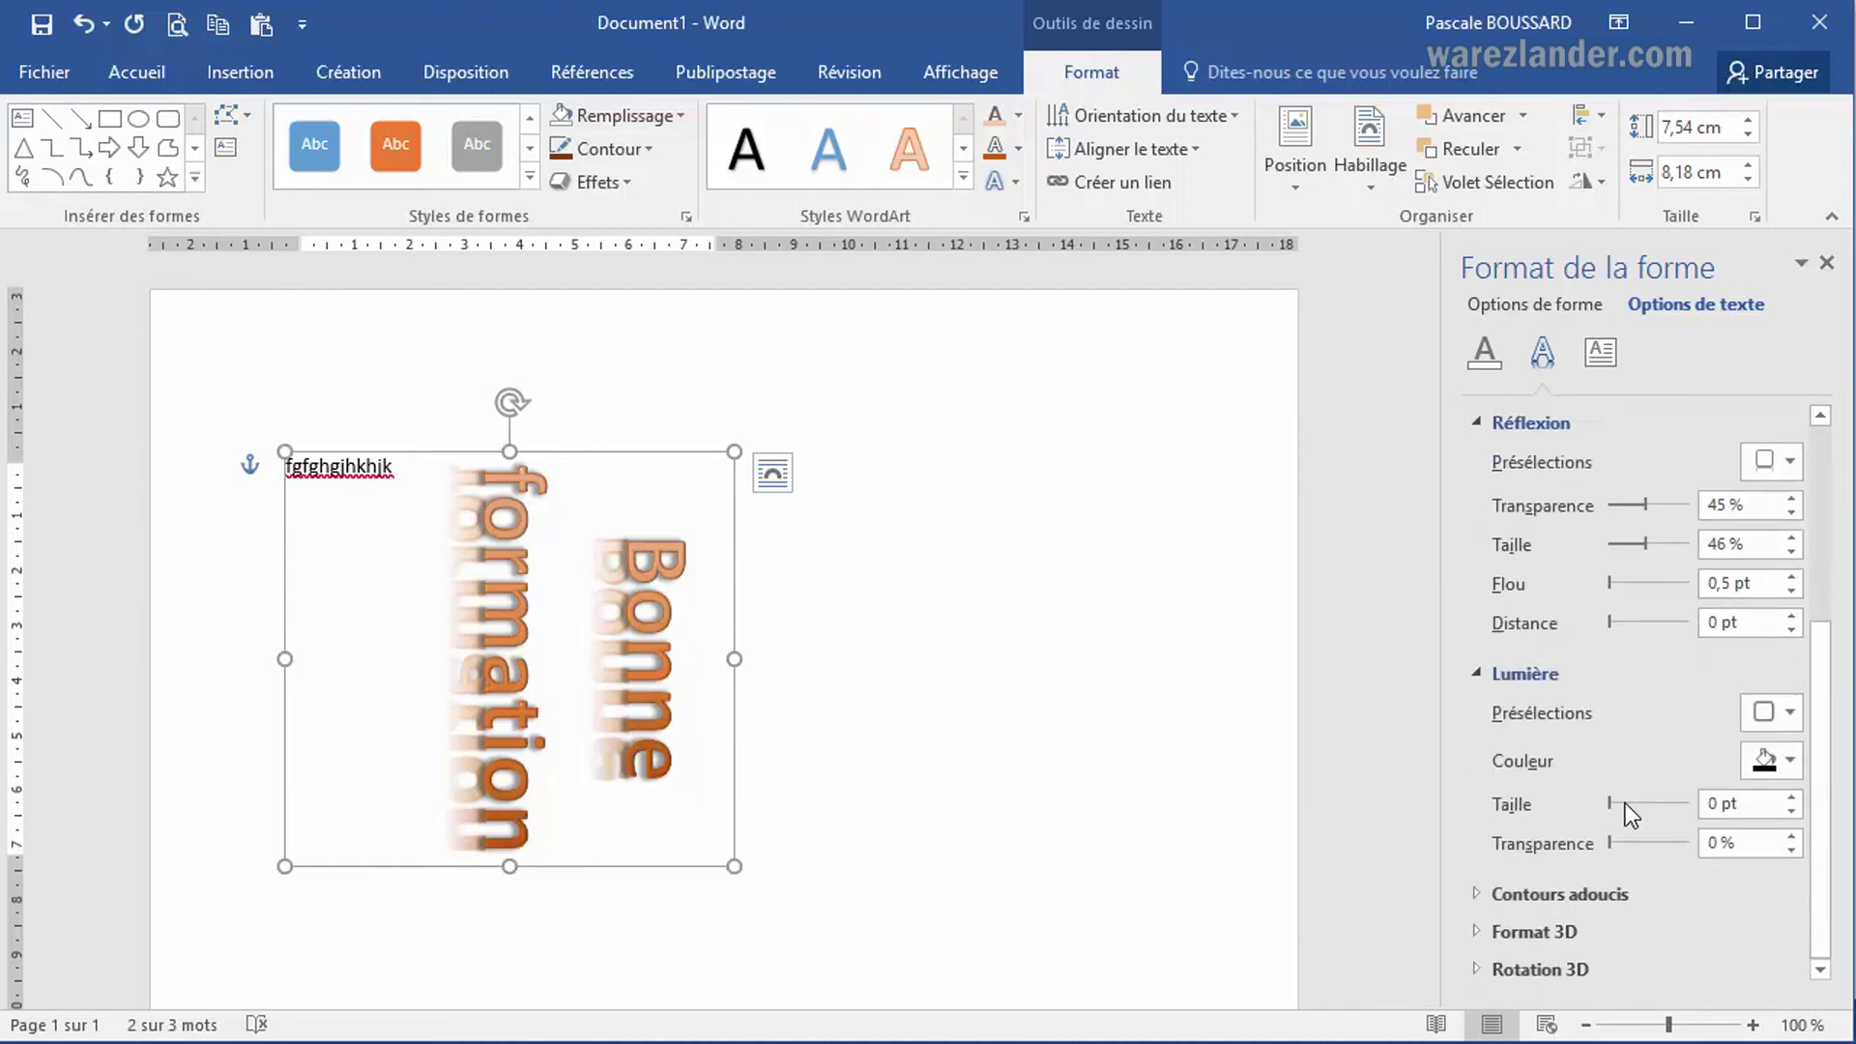
click(1791, 711)
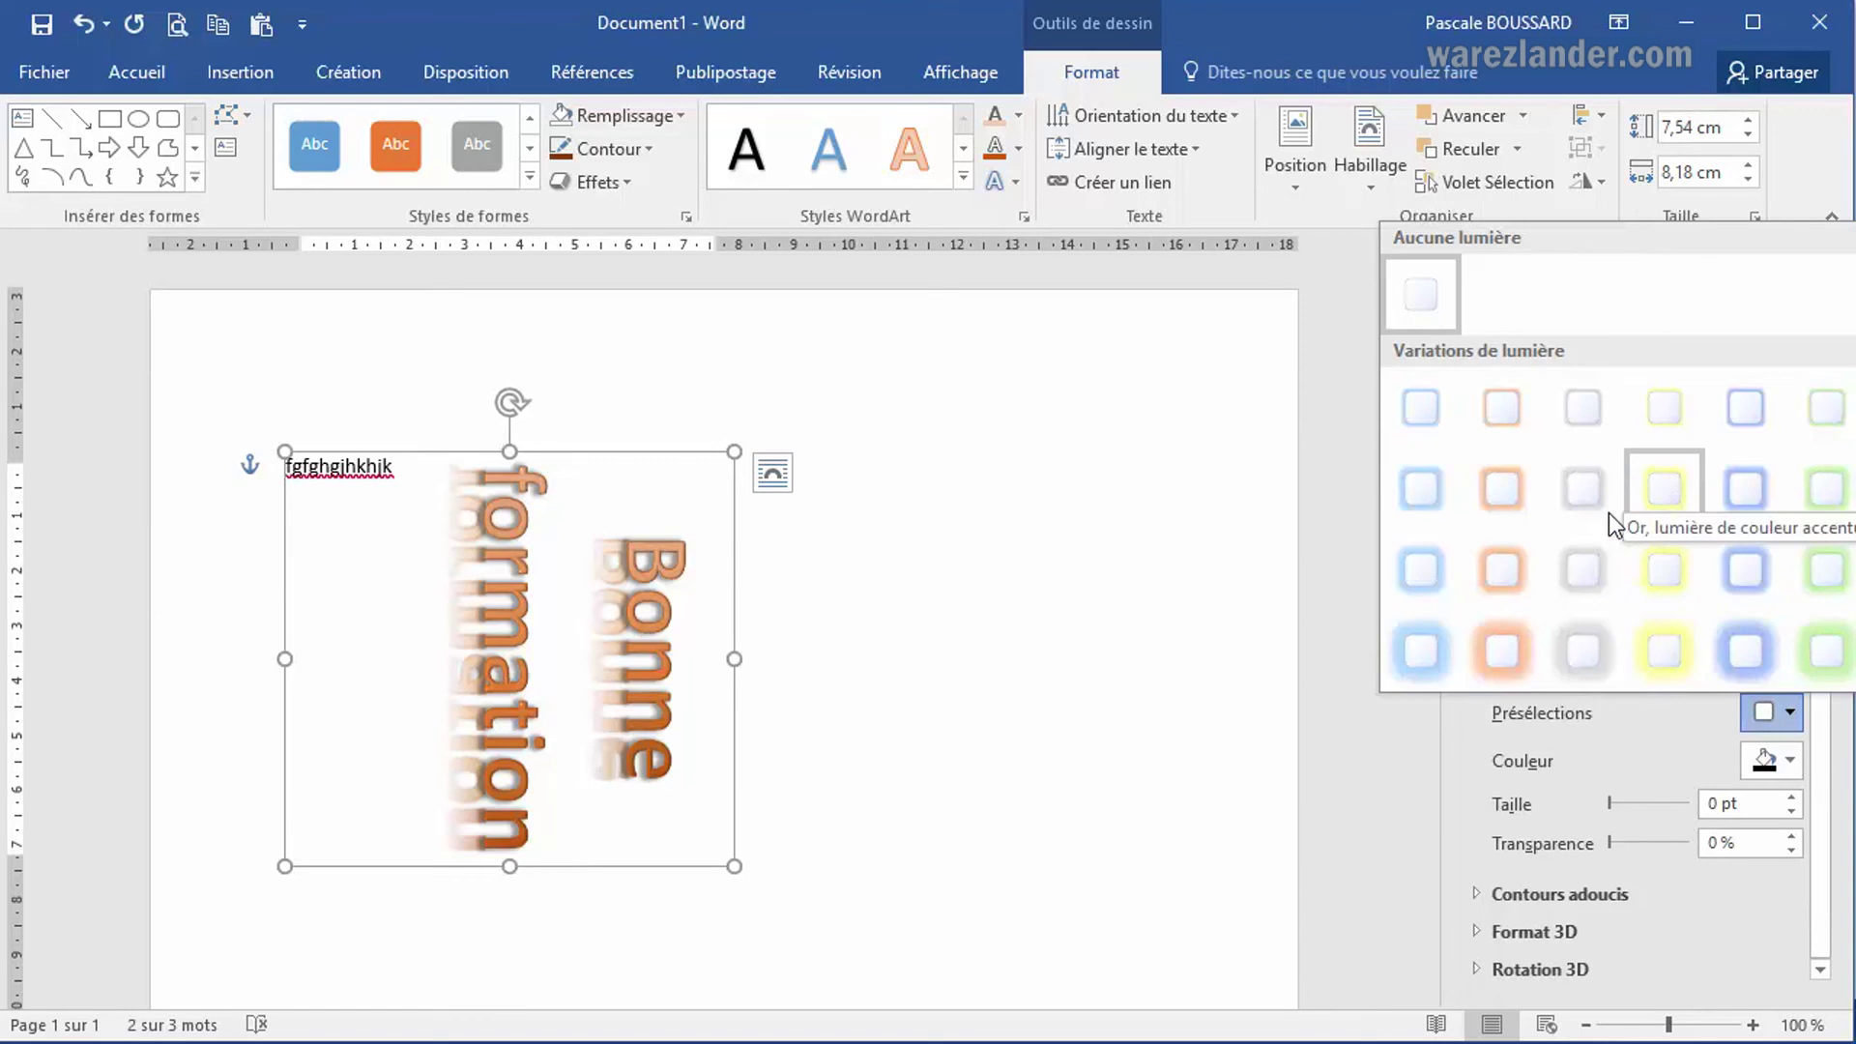
click(1494, 497)
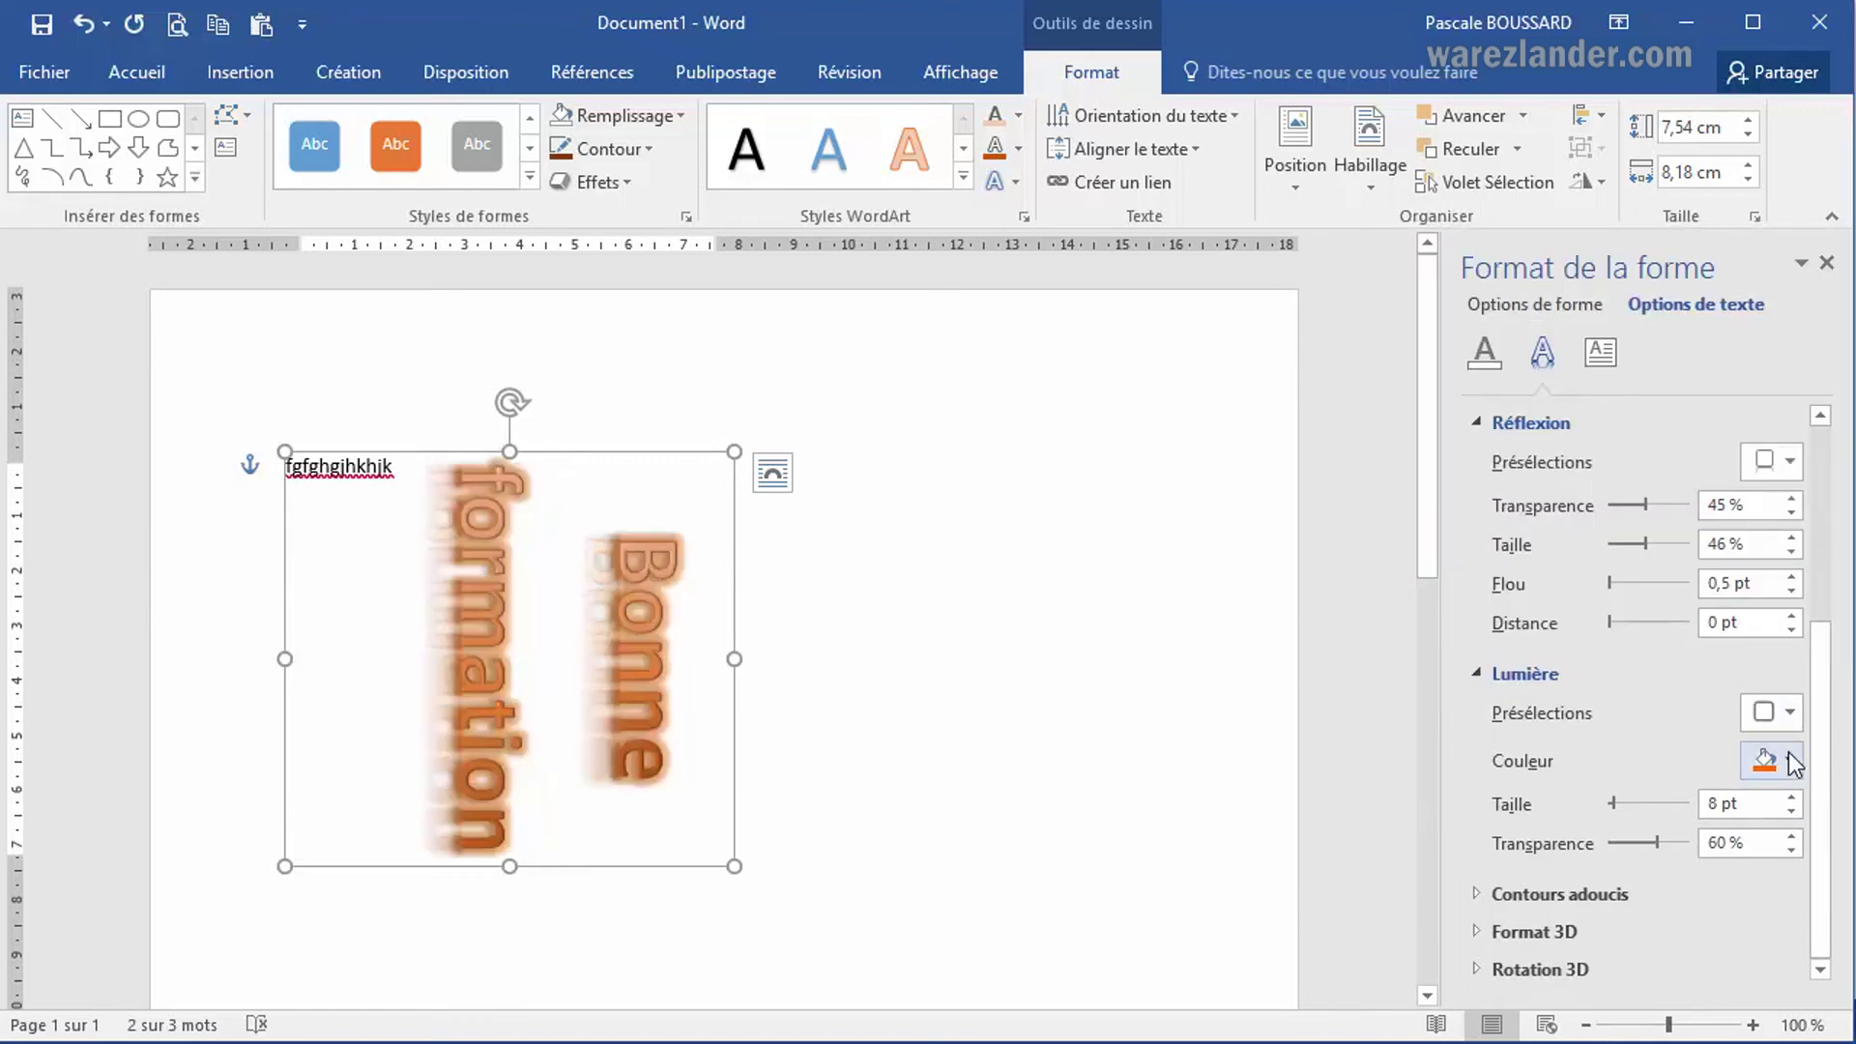
click(1790, 712)
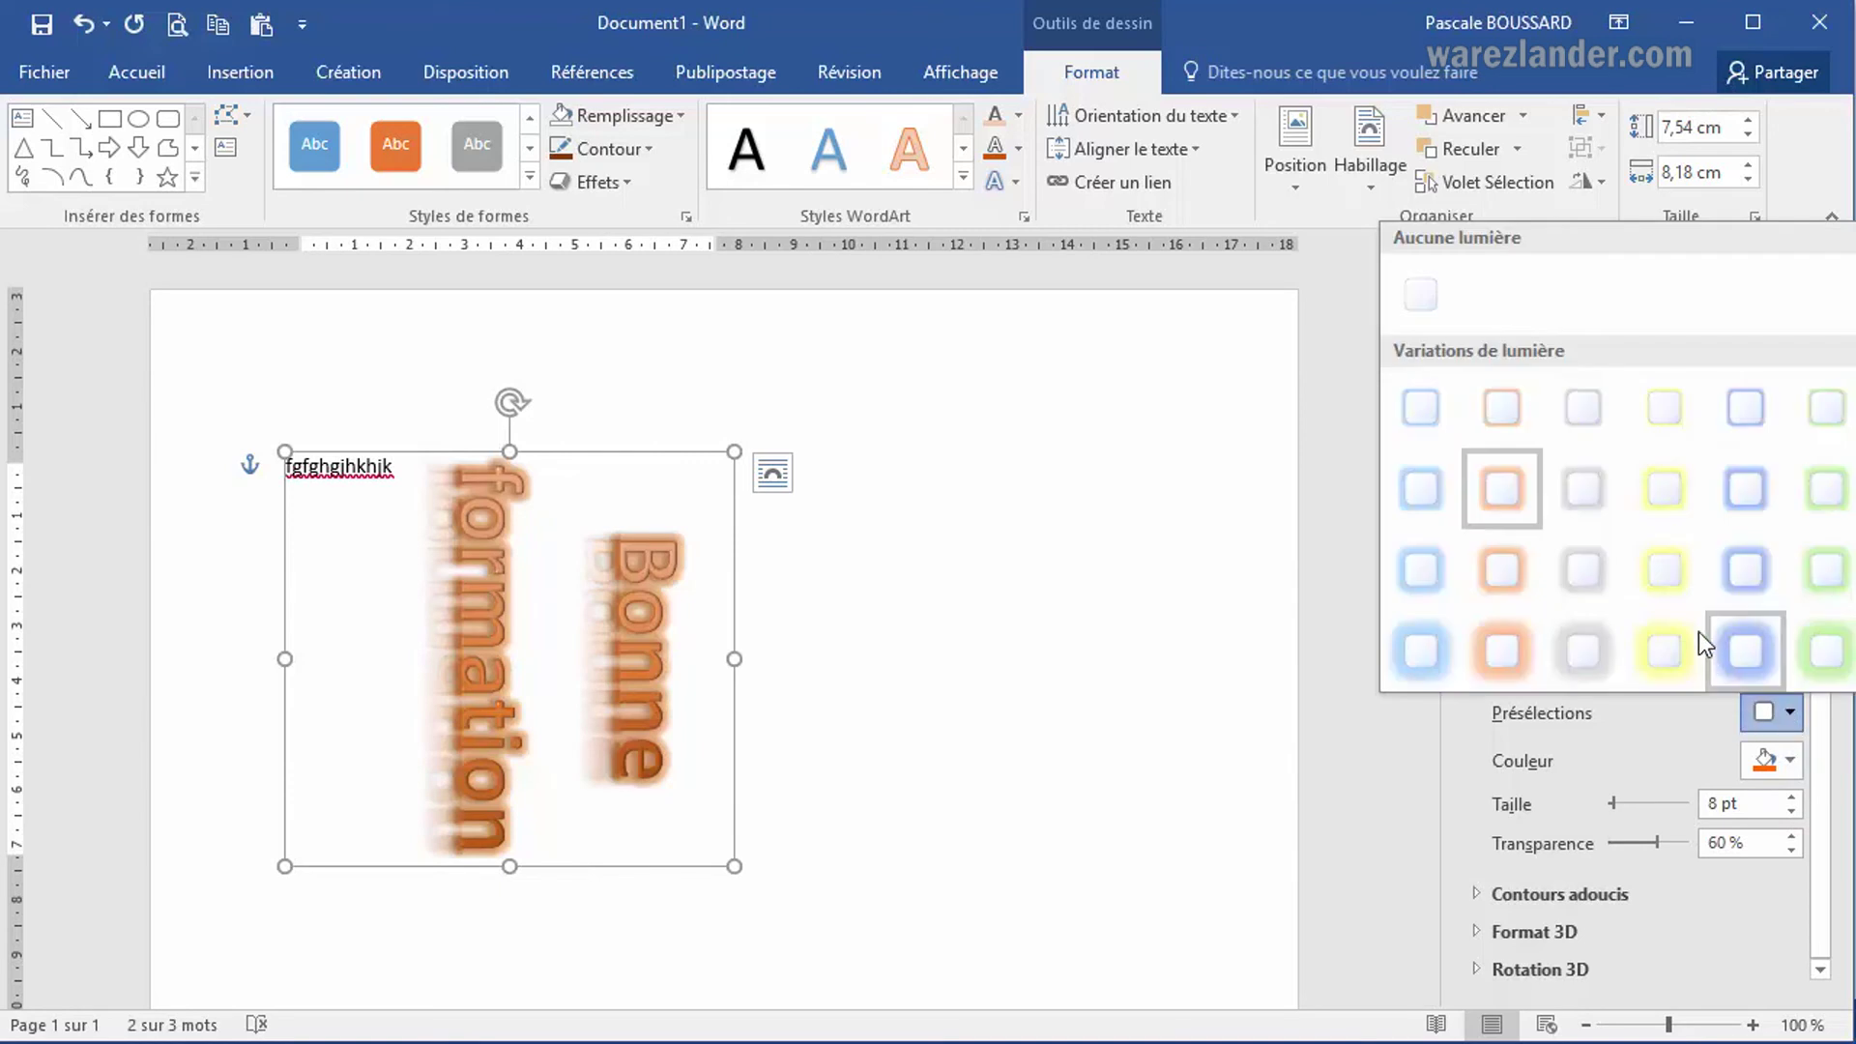
click(1516, 412)
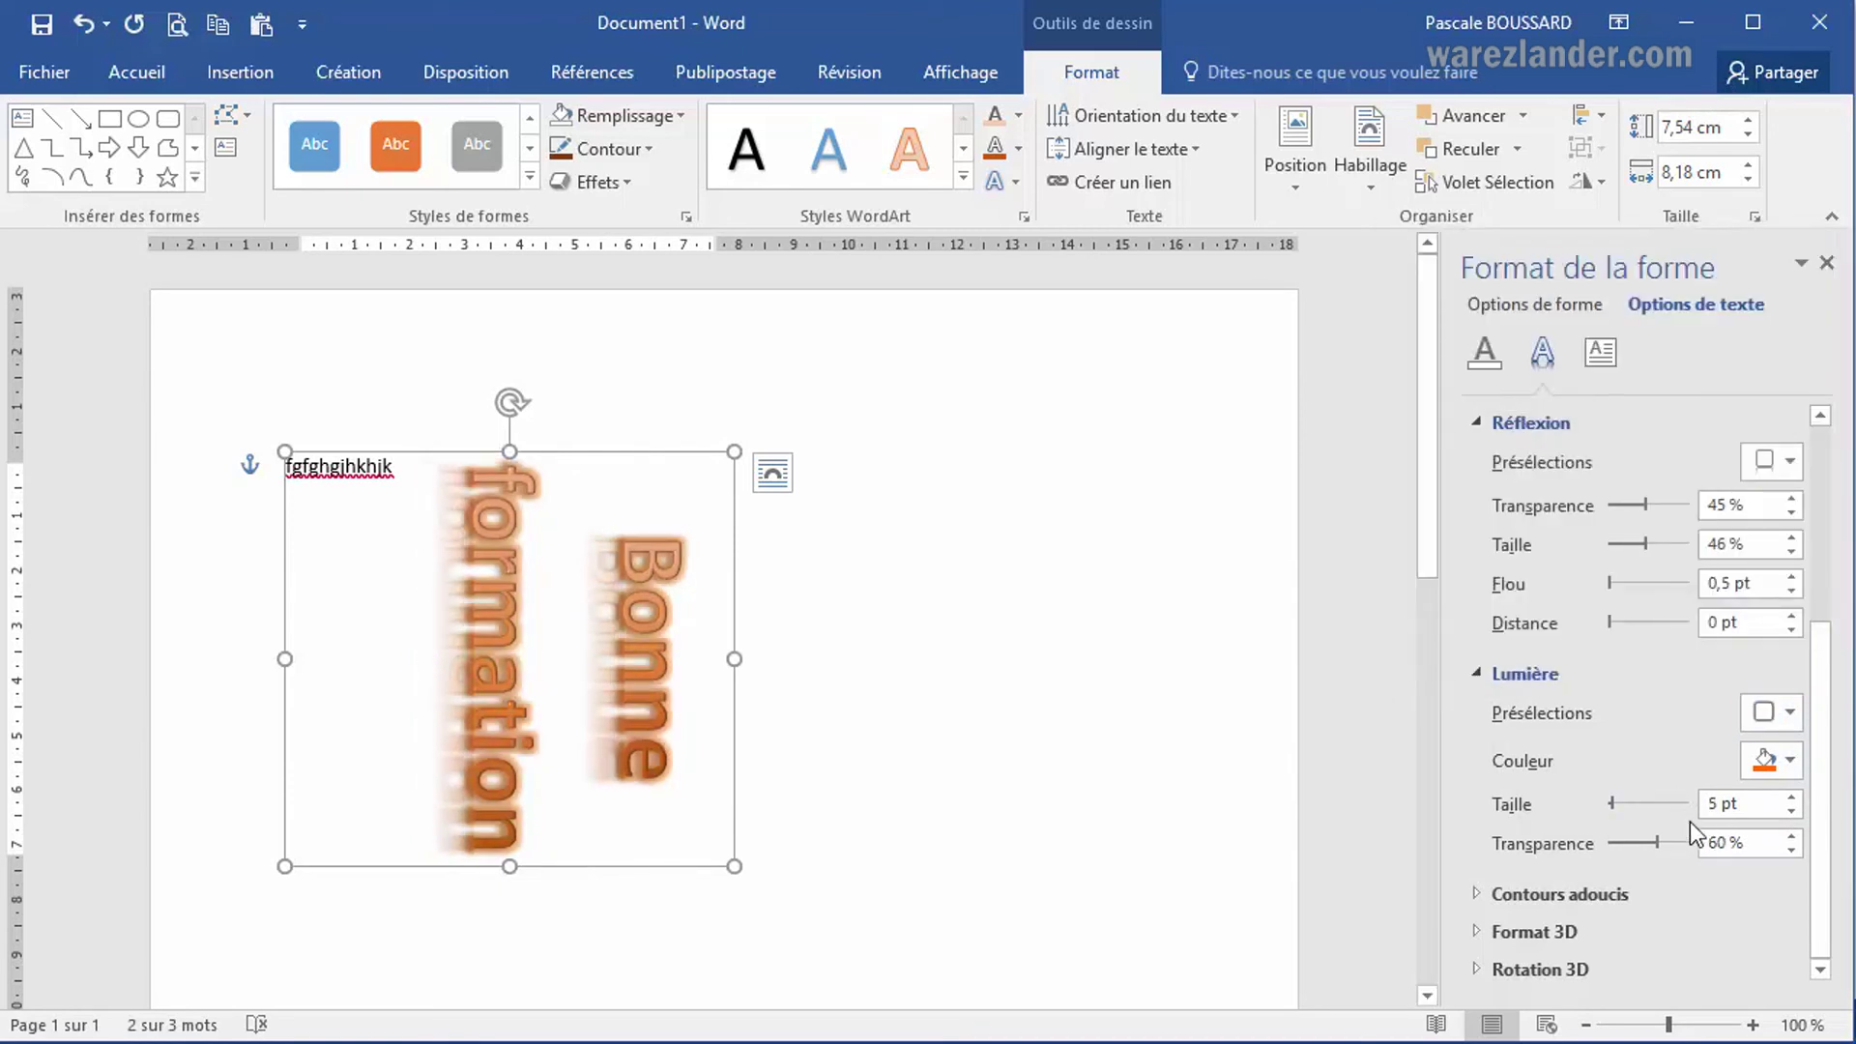
Step: Recolour the text glow in a light blue theme shade and reduce its size to the minimum
click(1787, 760)
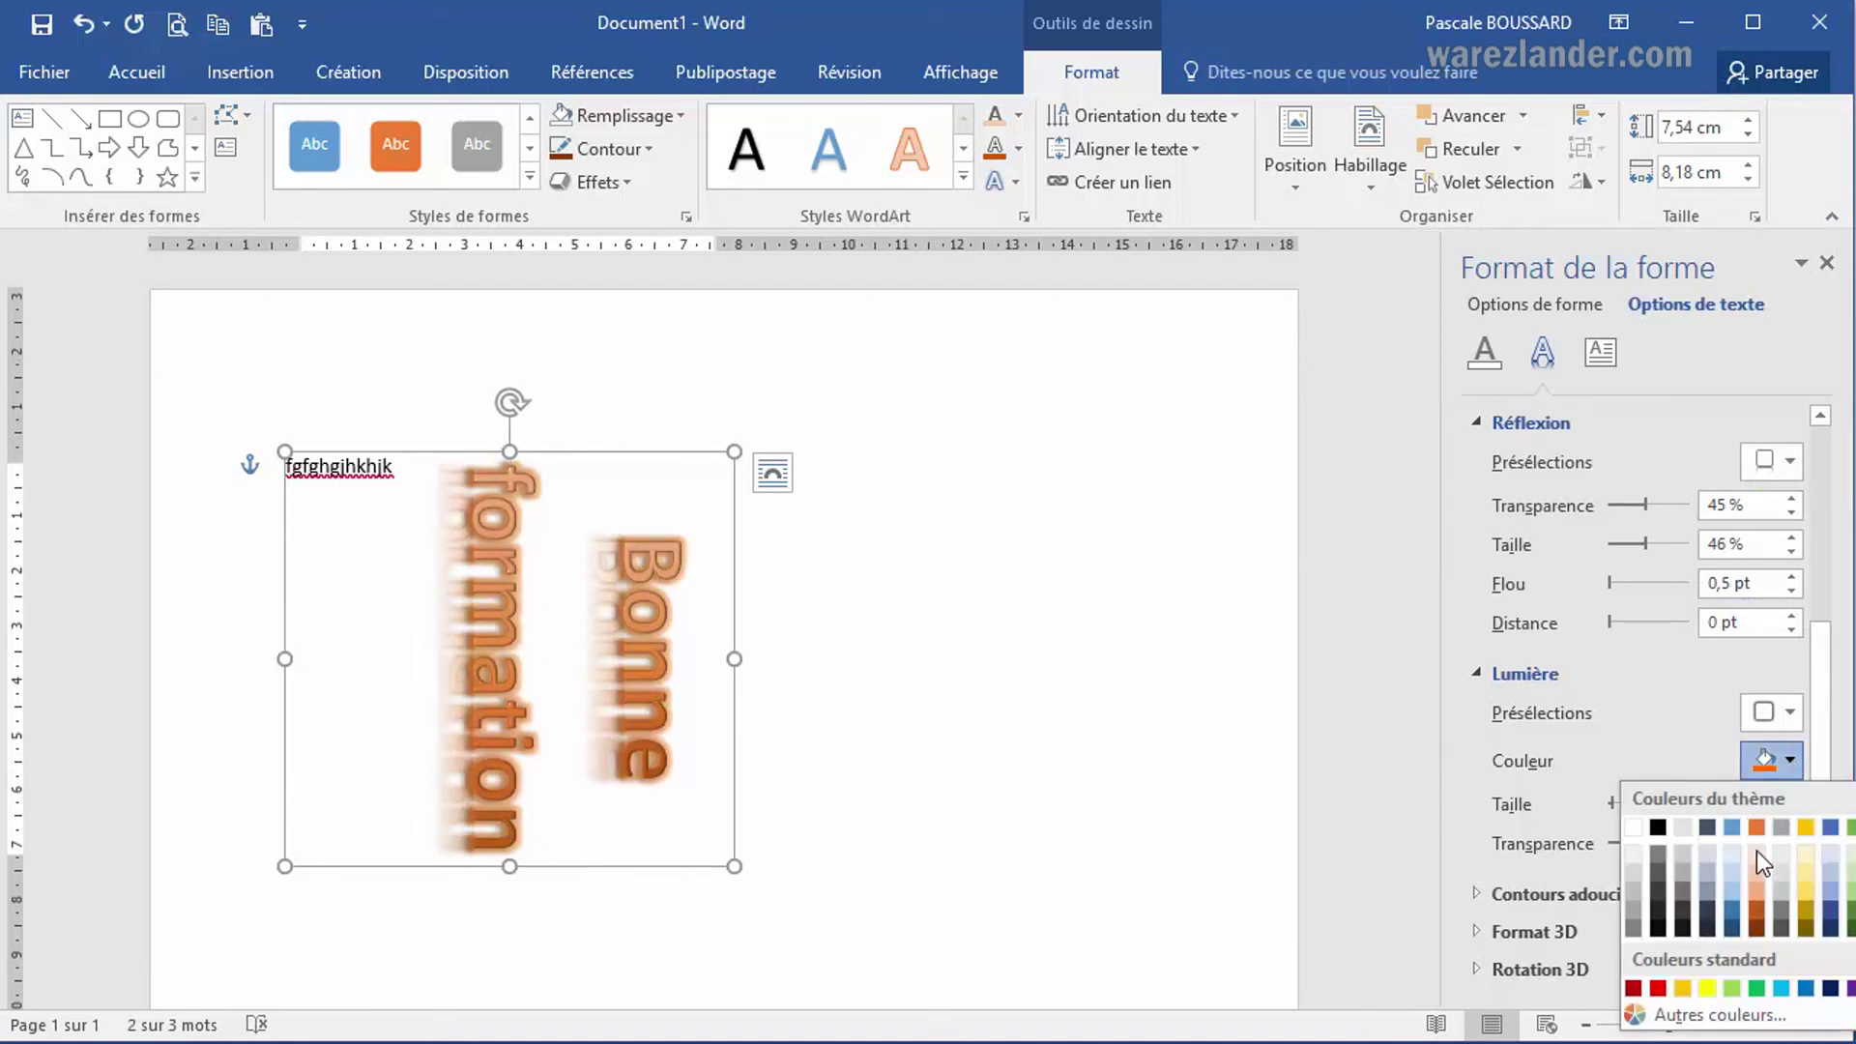
click(1726, 870)
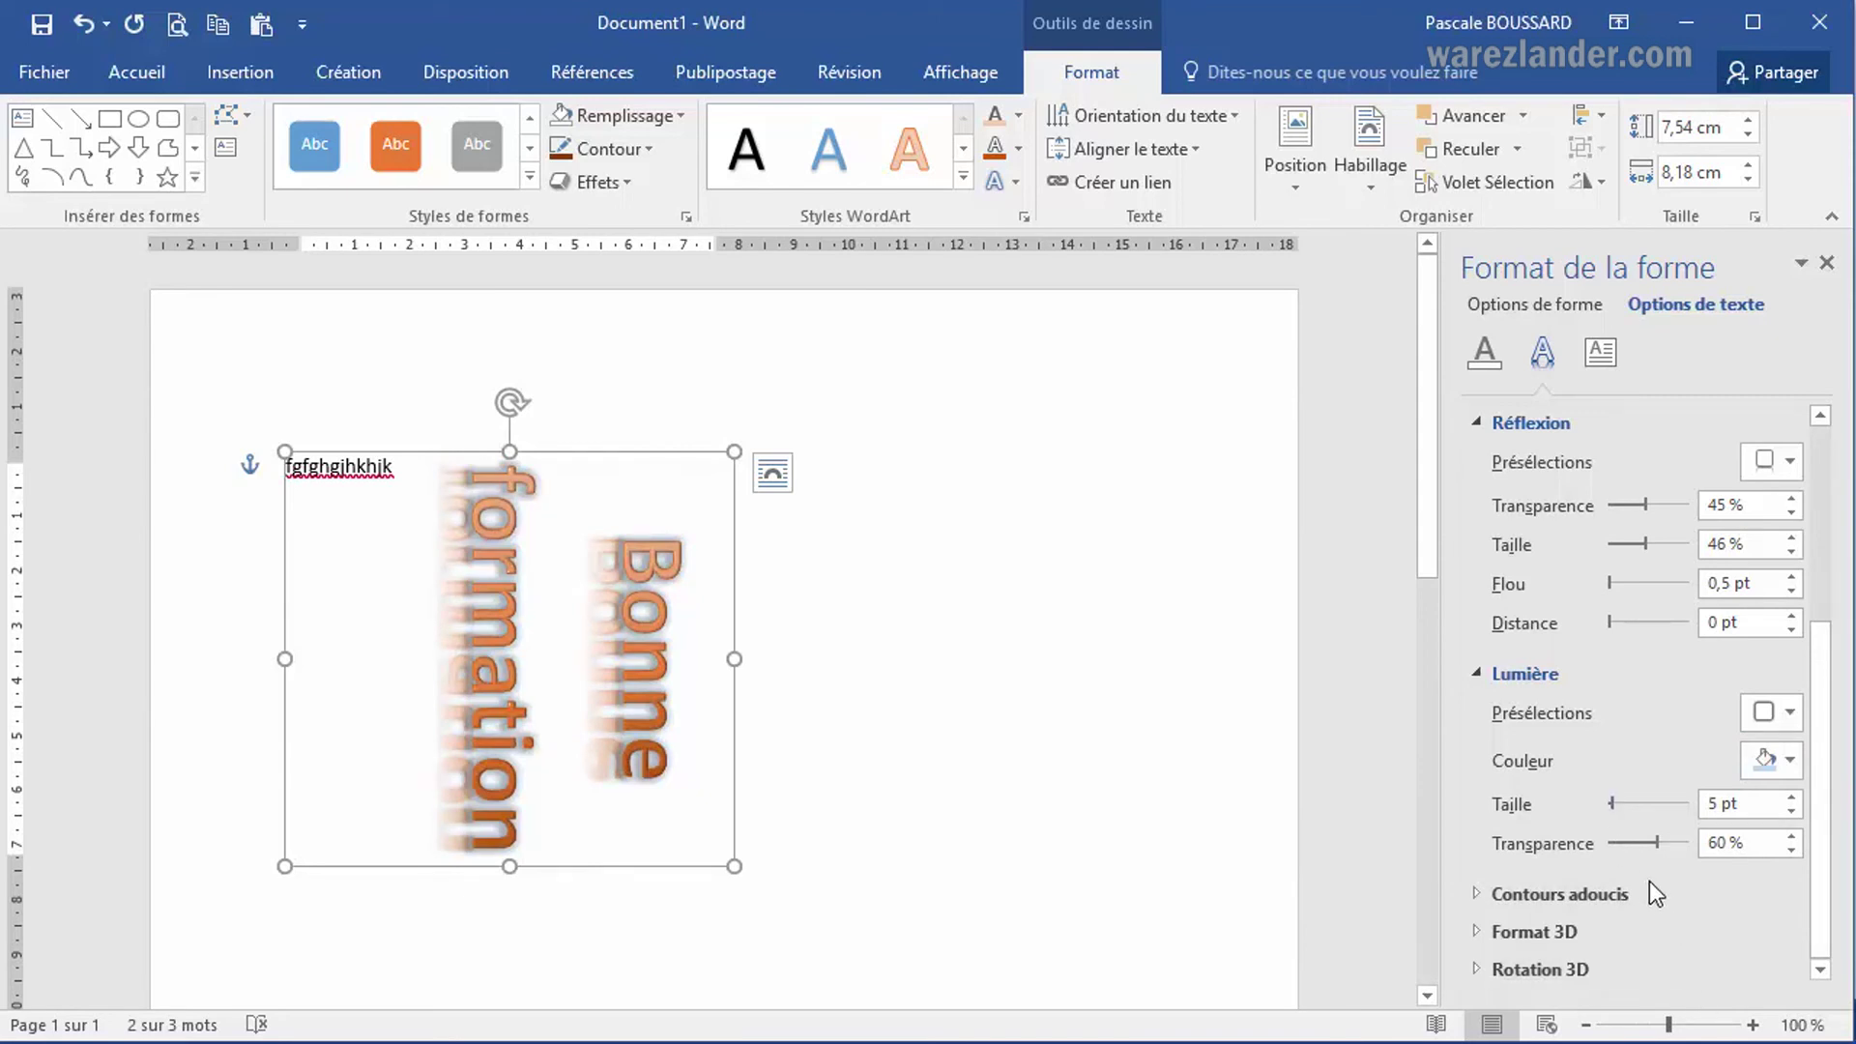
click(1620, 895)
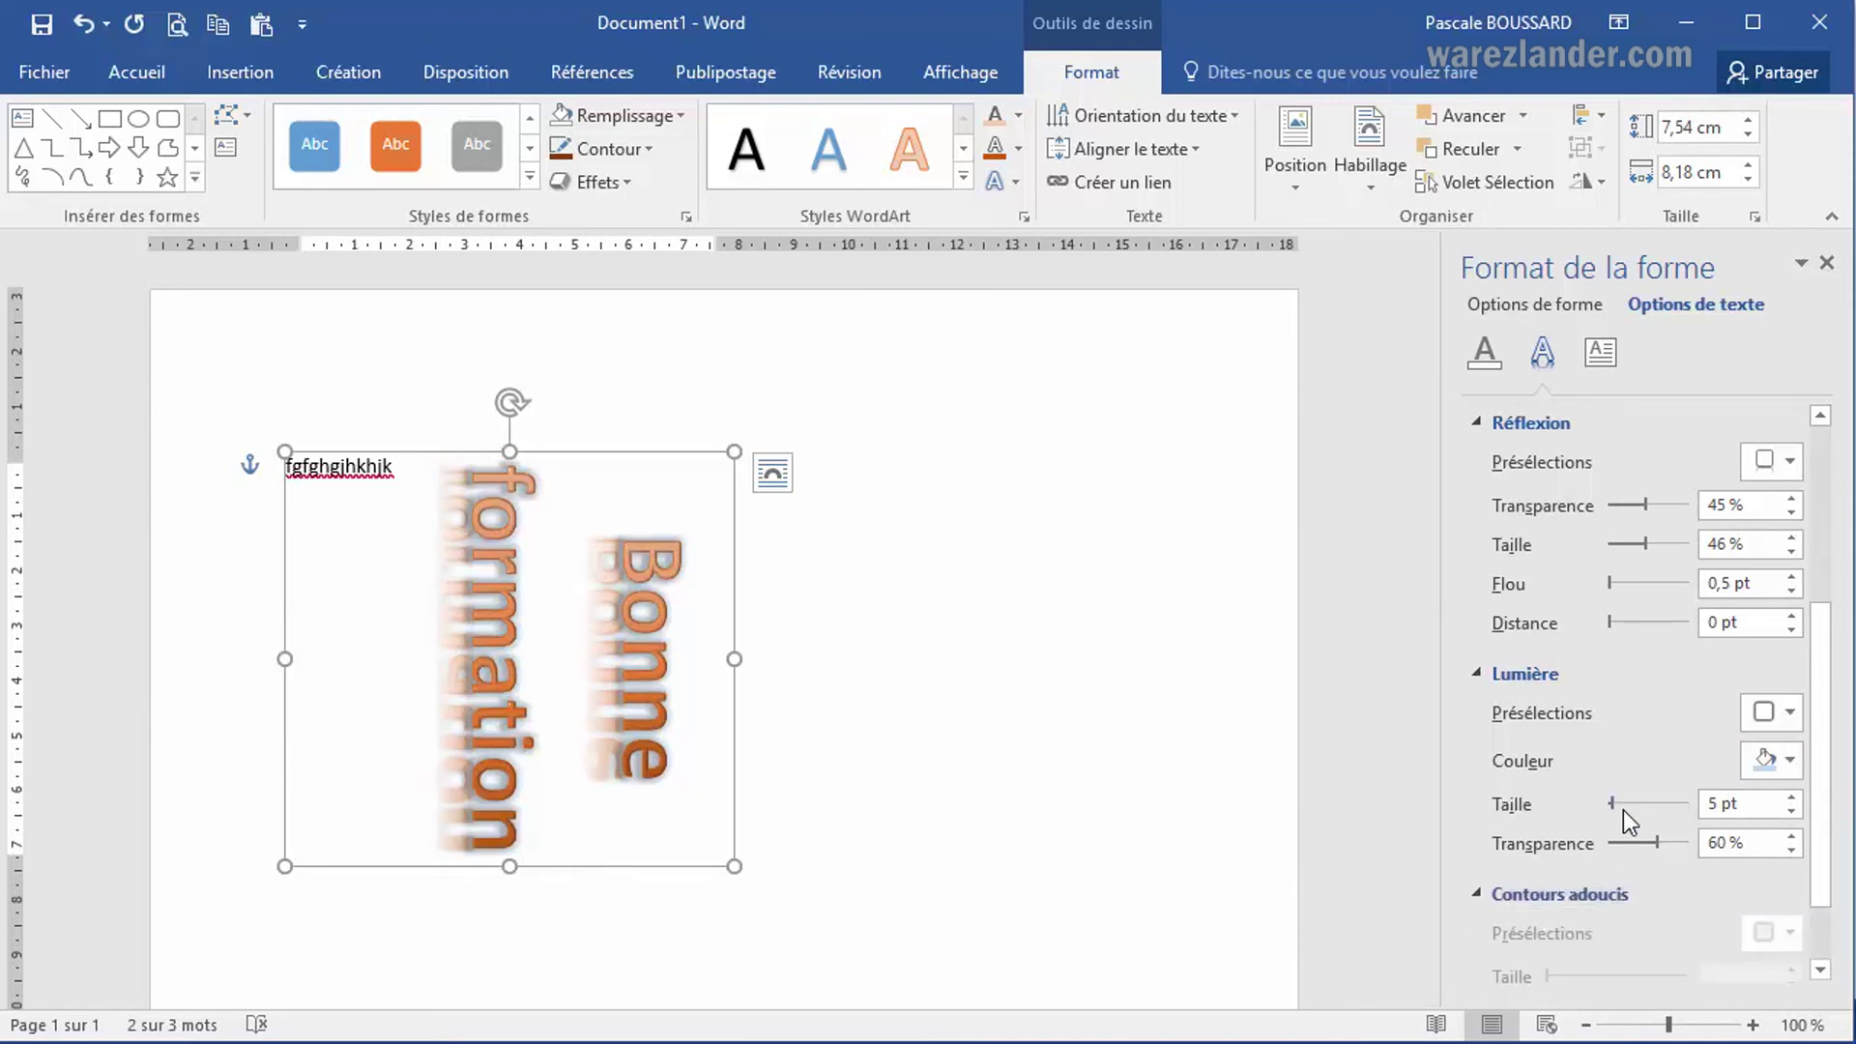
drag(1622, 810, 1606, 808)
Step: Try the second bevel of the first row as the text's top bevel, and apply the third bevel of the second row instead
drag(1825, 825, 1830, 926)
click(1565, 932)
drag(1817, 740, 1823, 933)
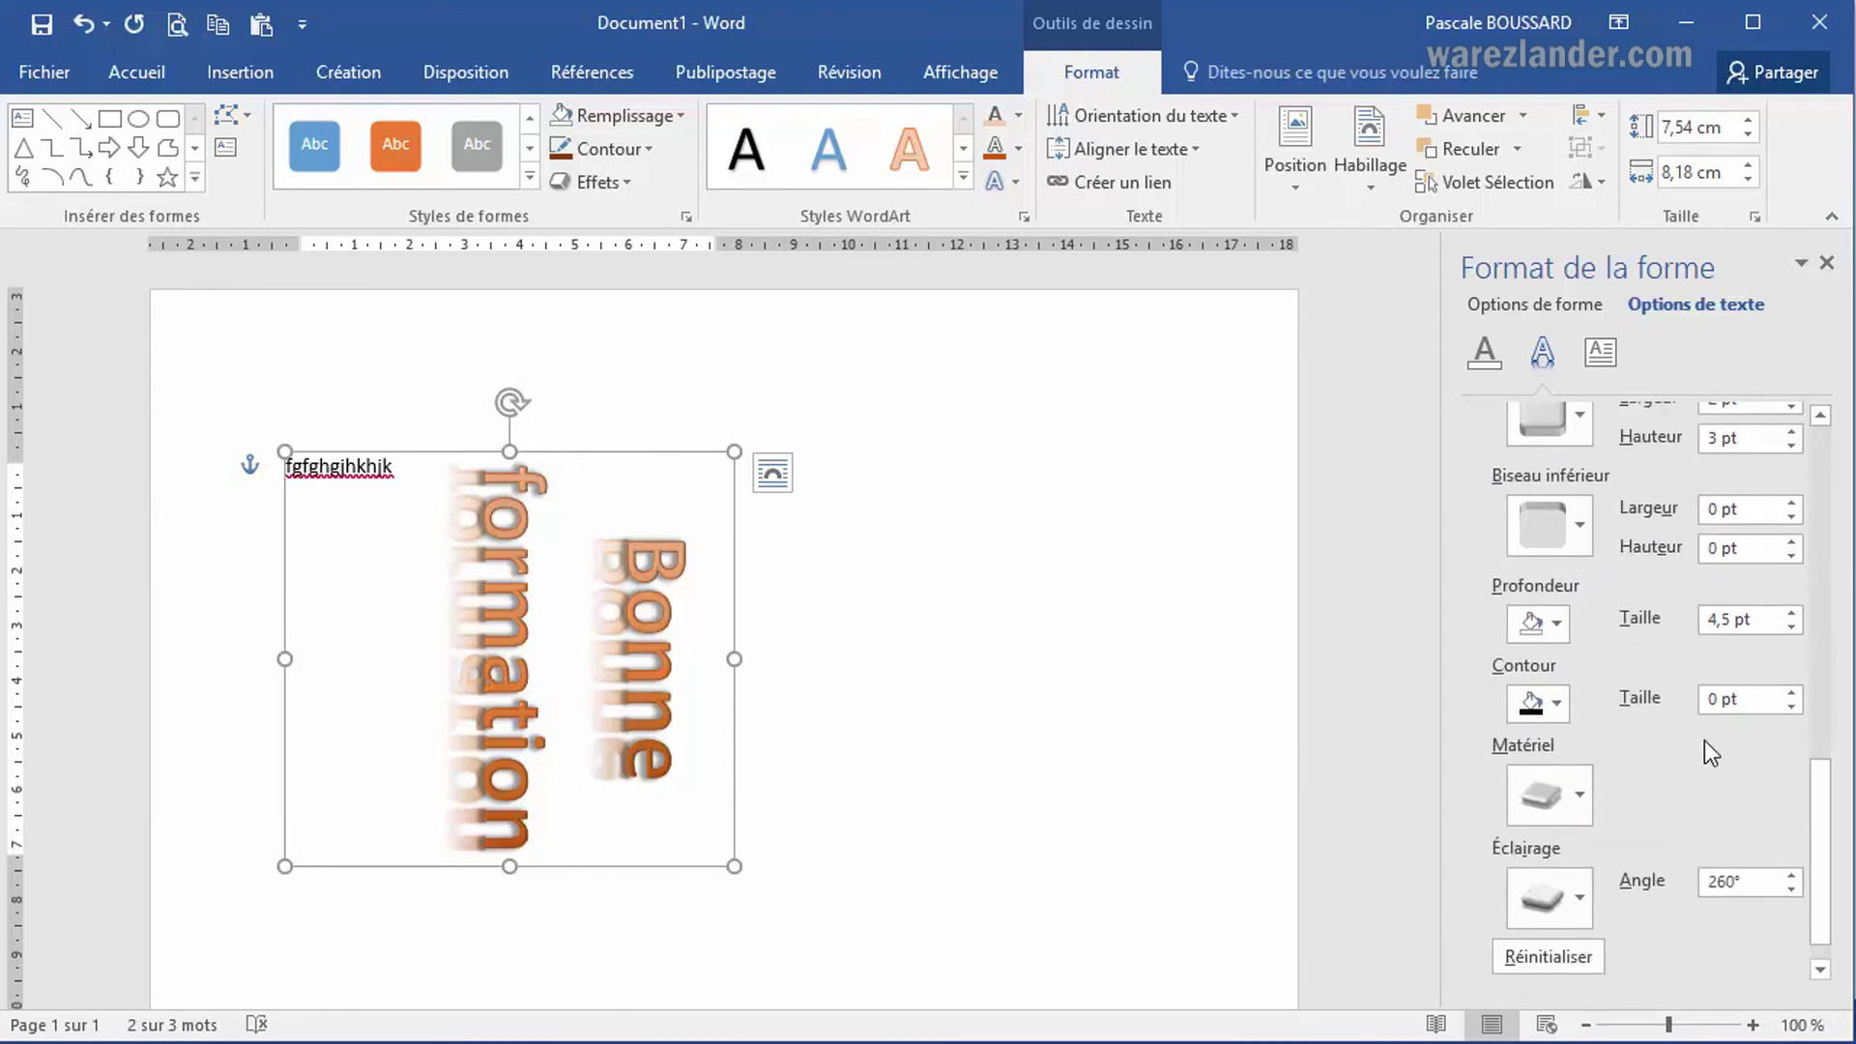
drag(1823, 841, 1823, 778)
click(1580, 601)
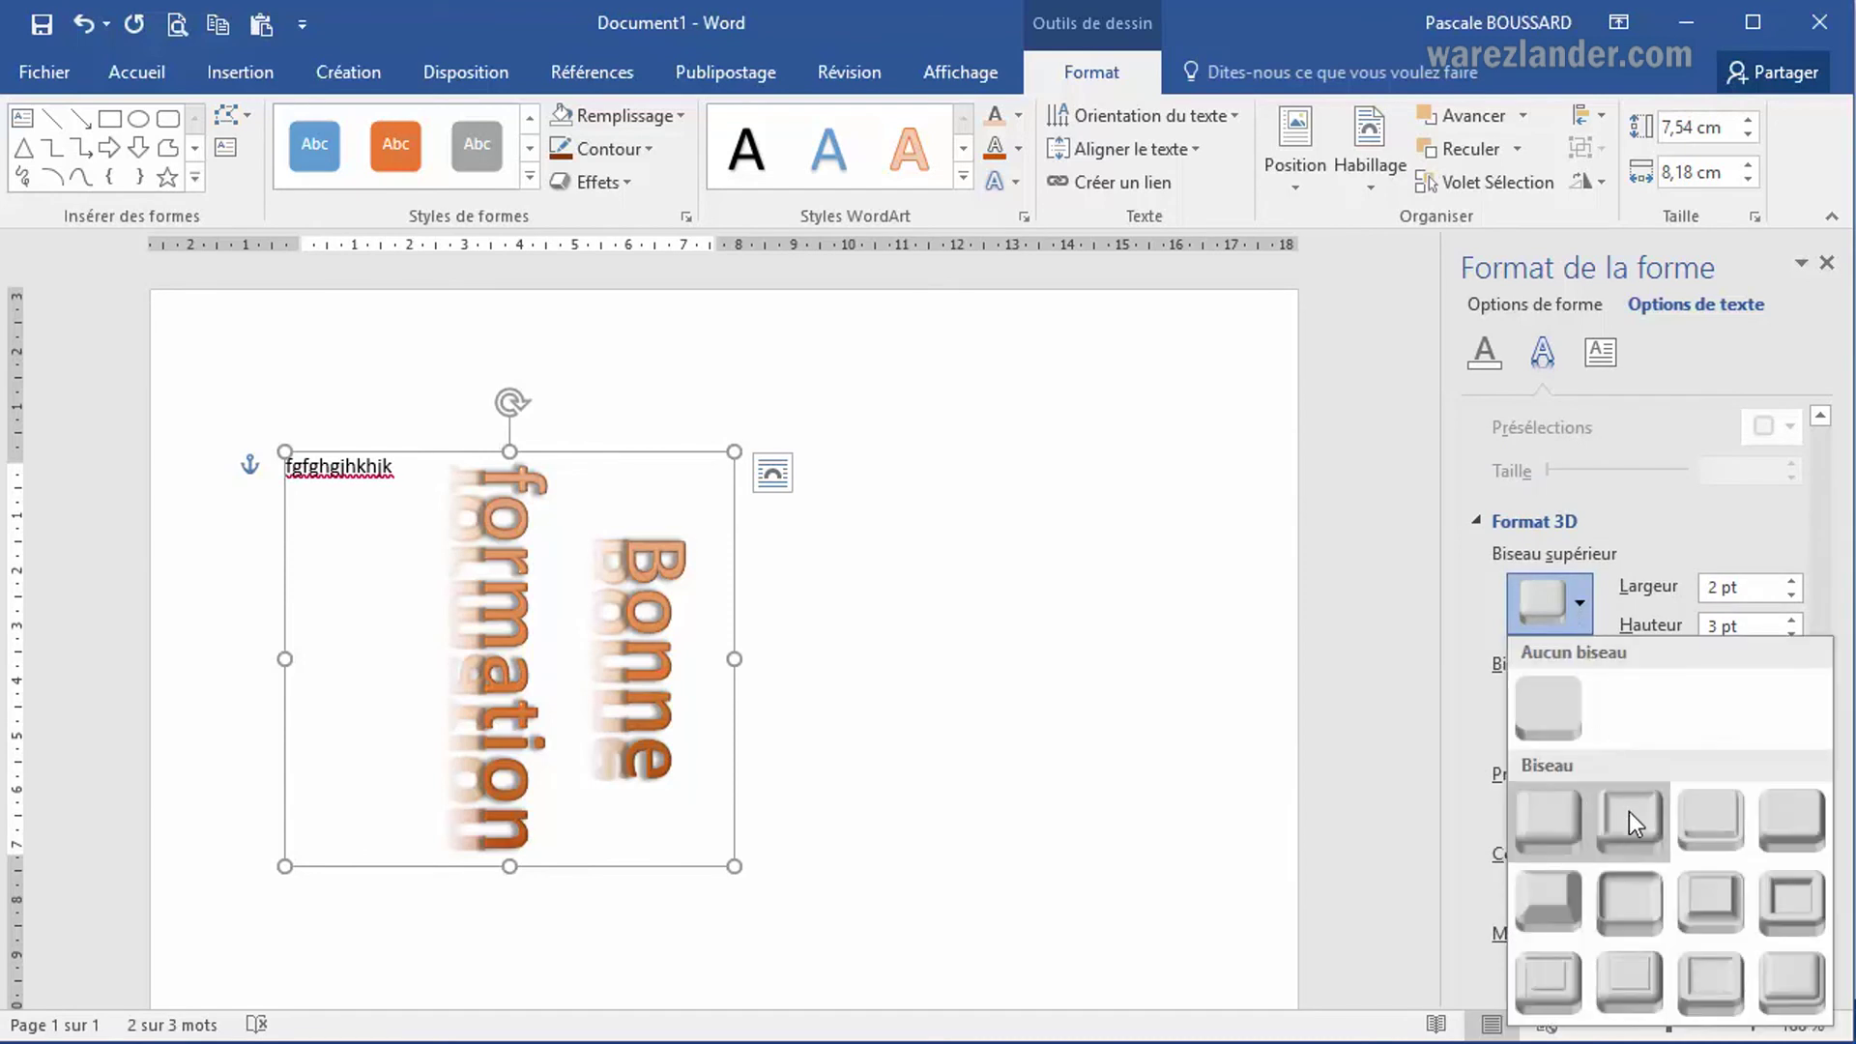
click(1628, 816)
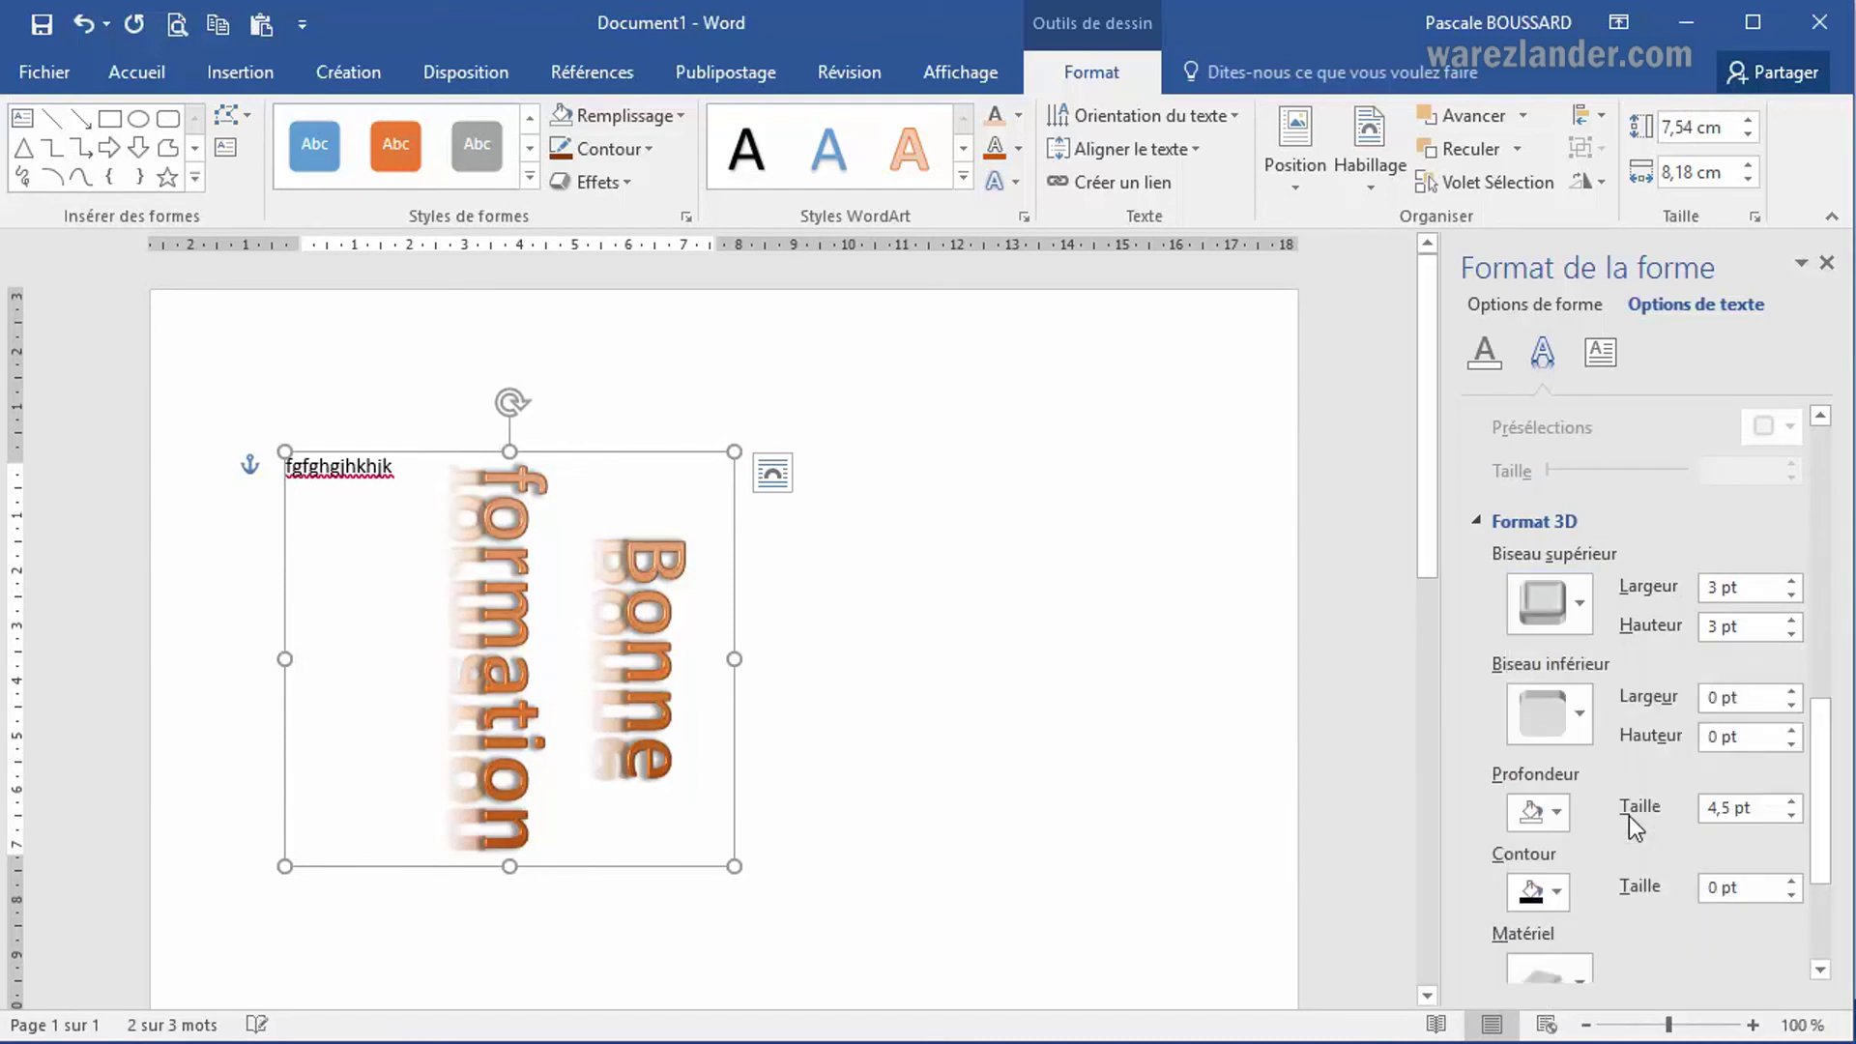
click(1575, 606)
click(1715, 895)
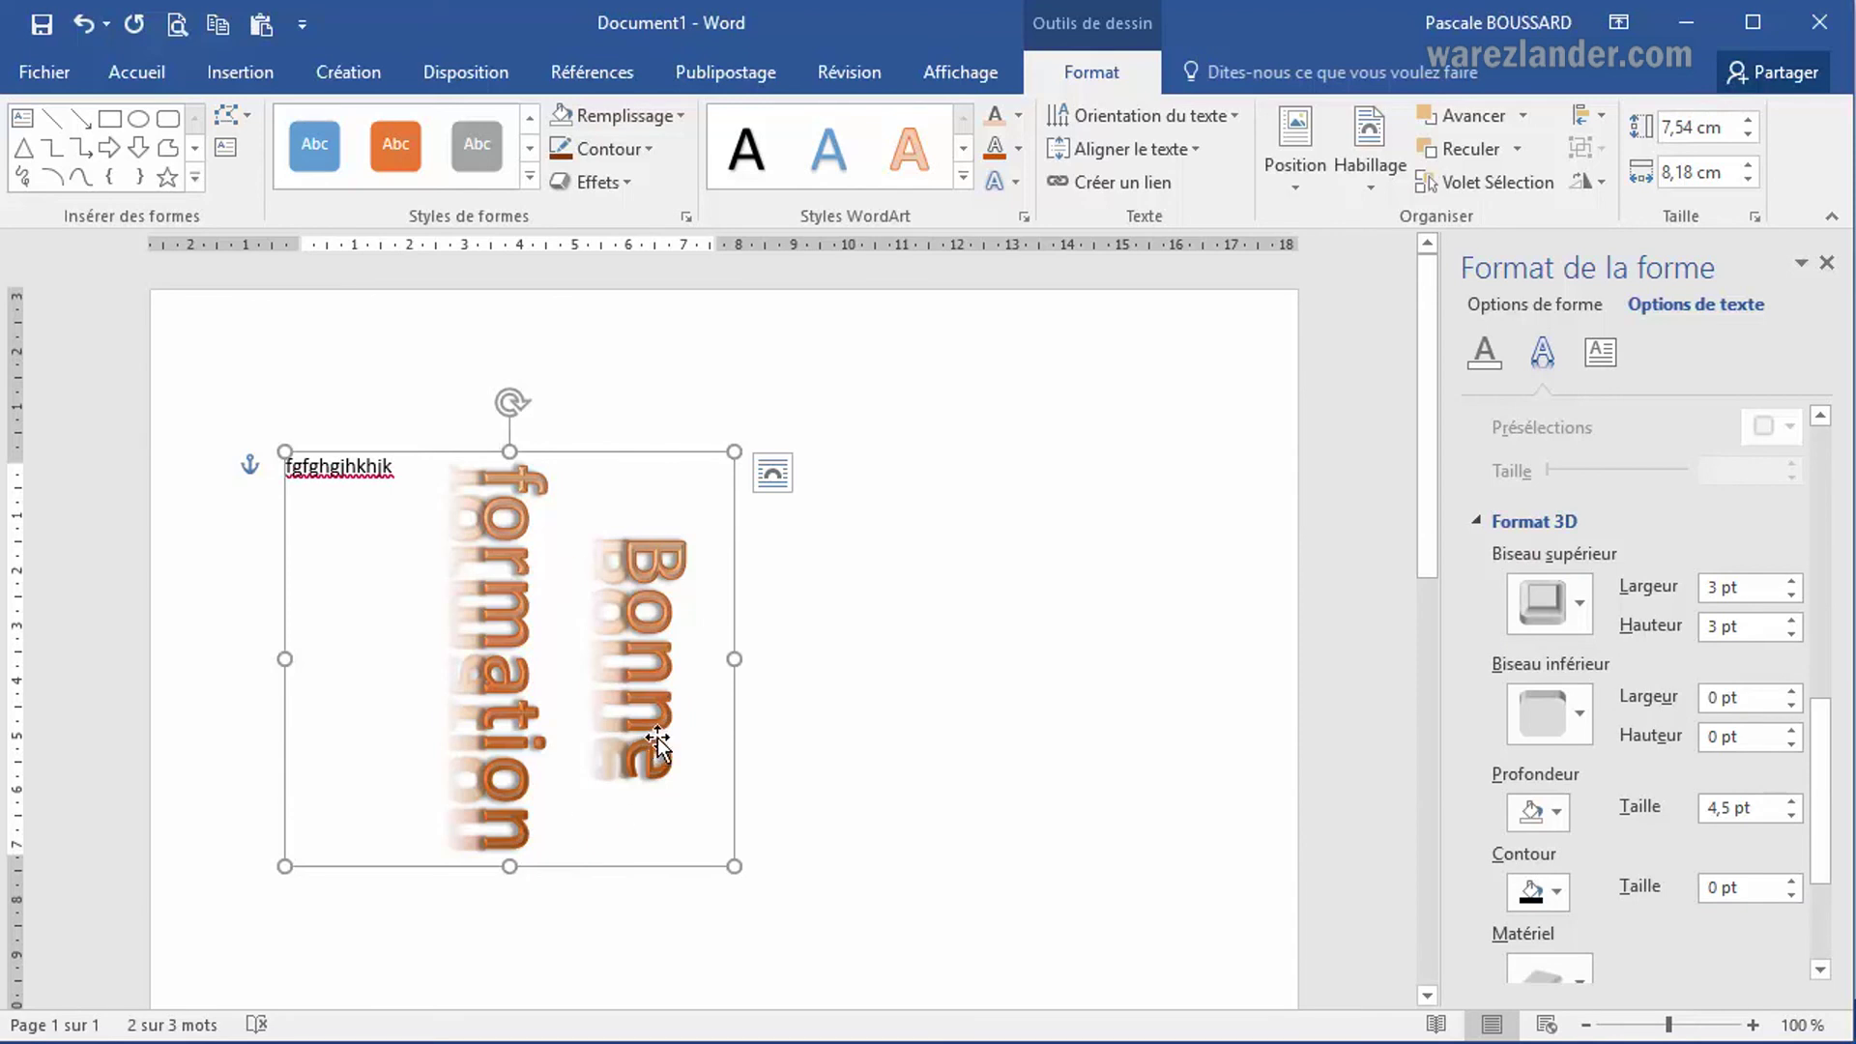
Step: Apply the second bevel of the third row as the text's bottom bevel (Biseau inférieur)
click(1590, 713)
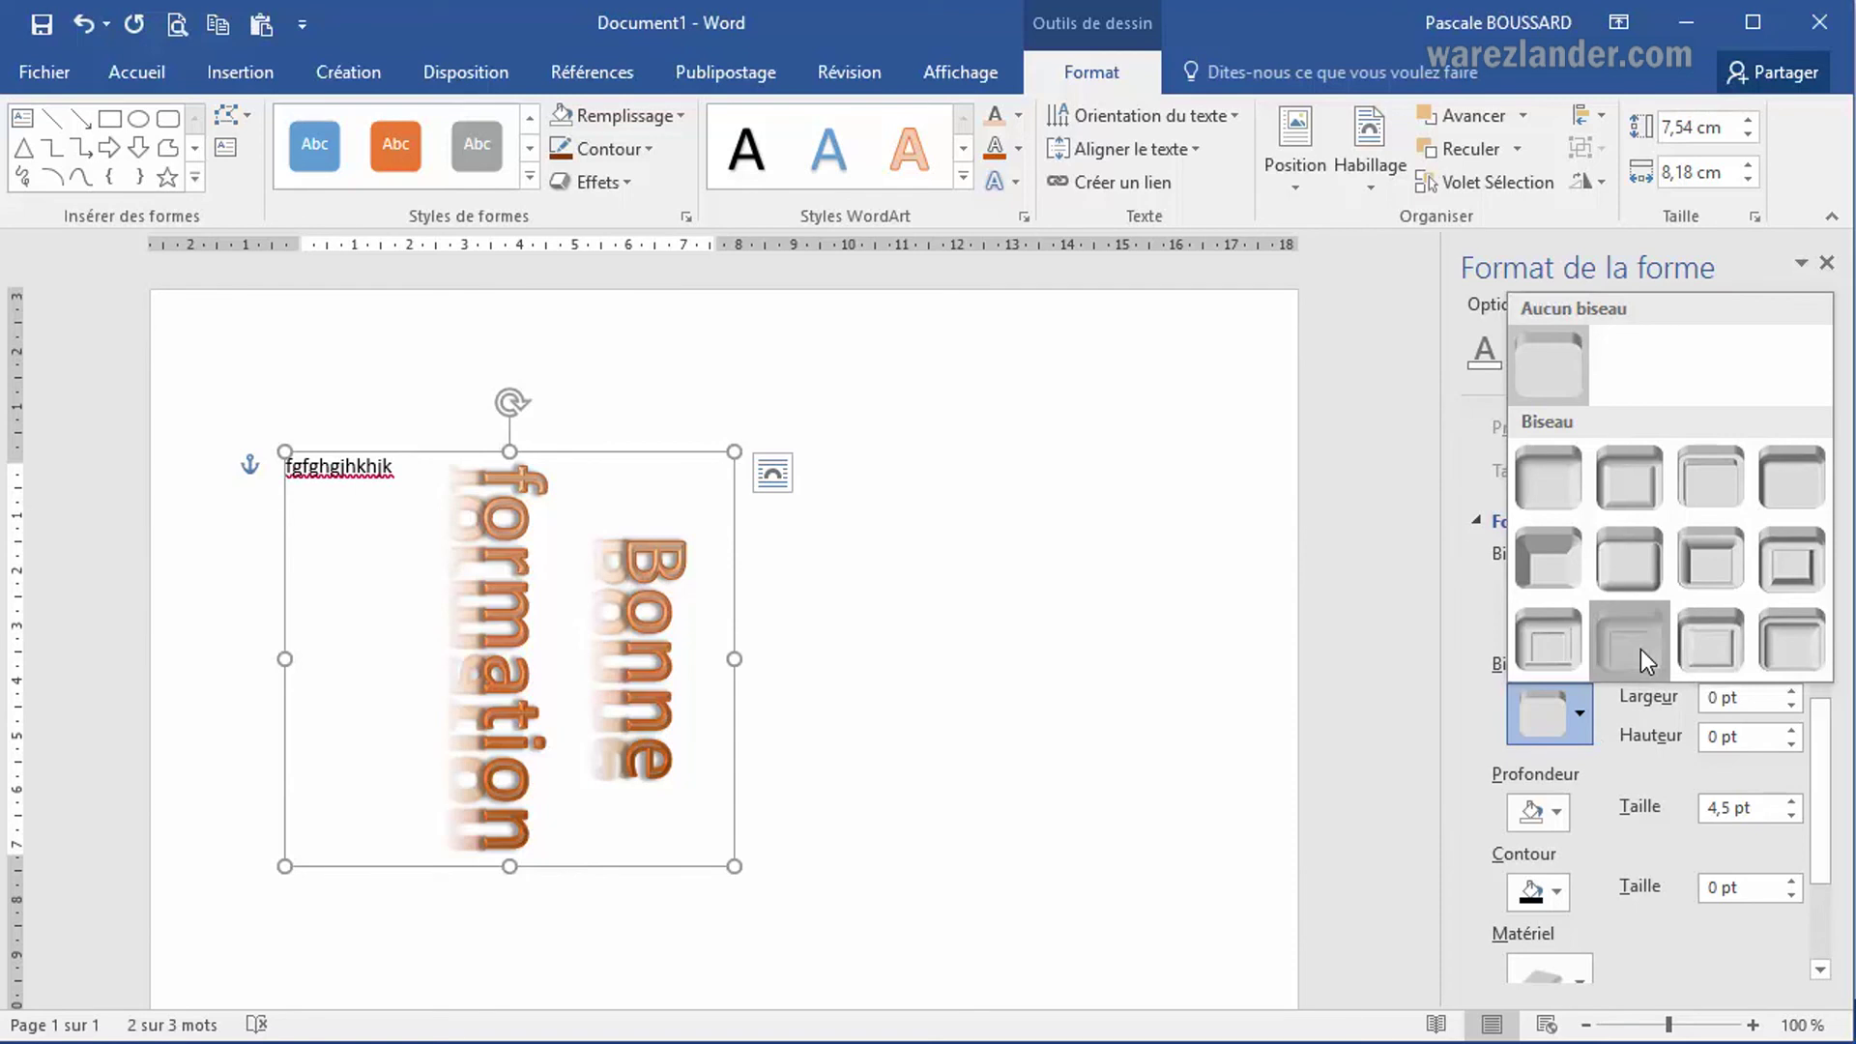
click(1639, 648)
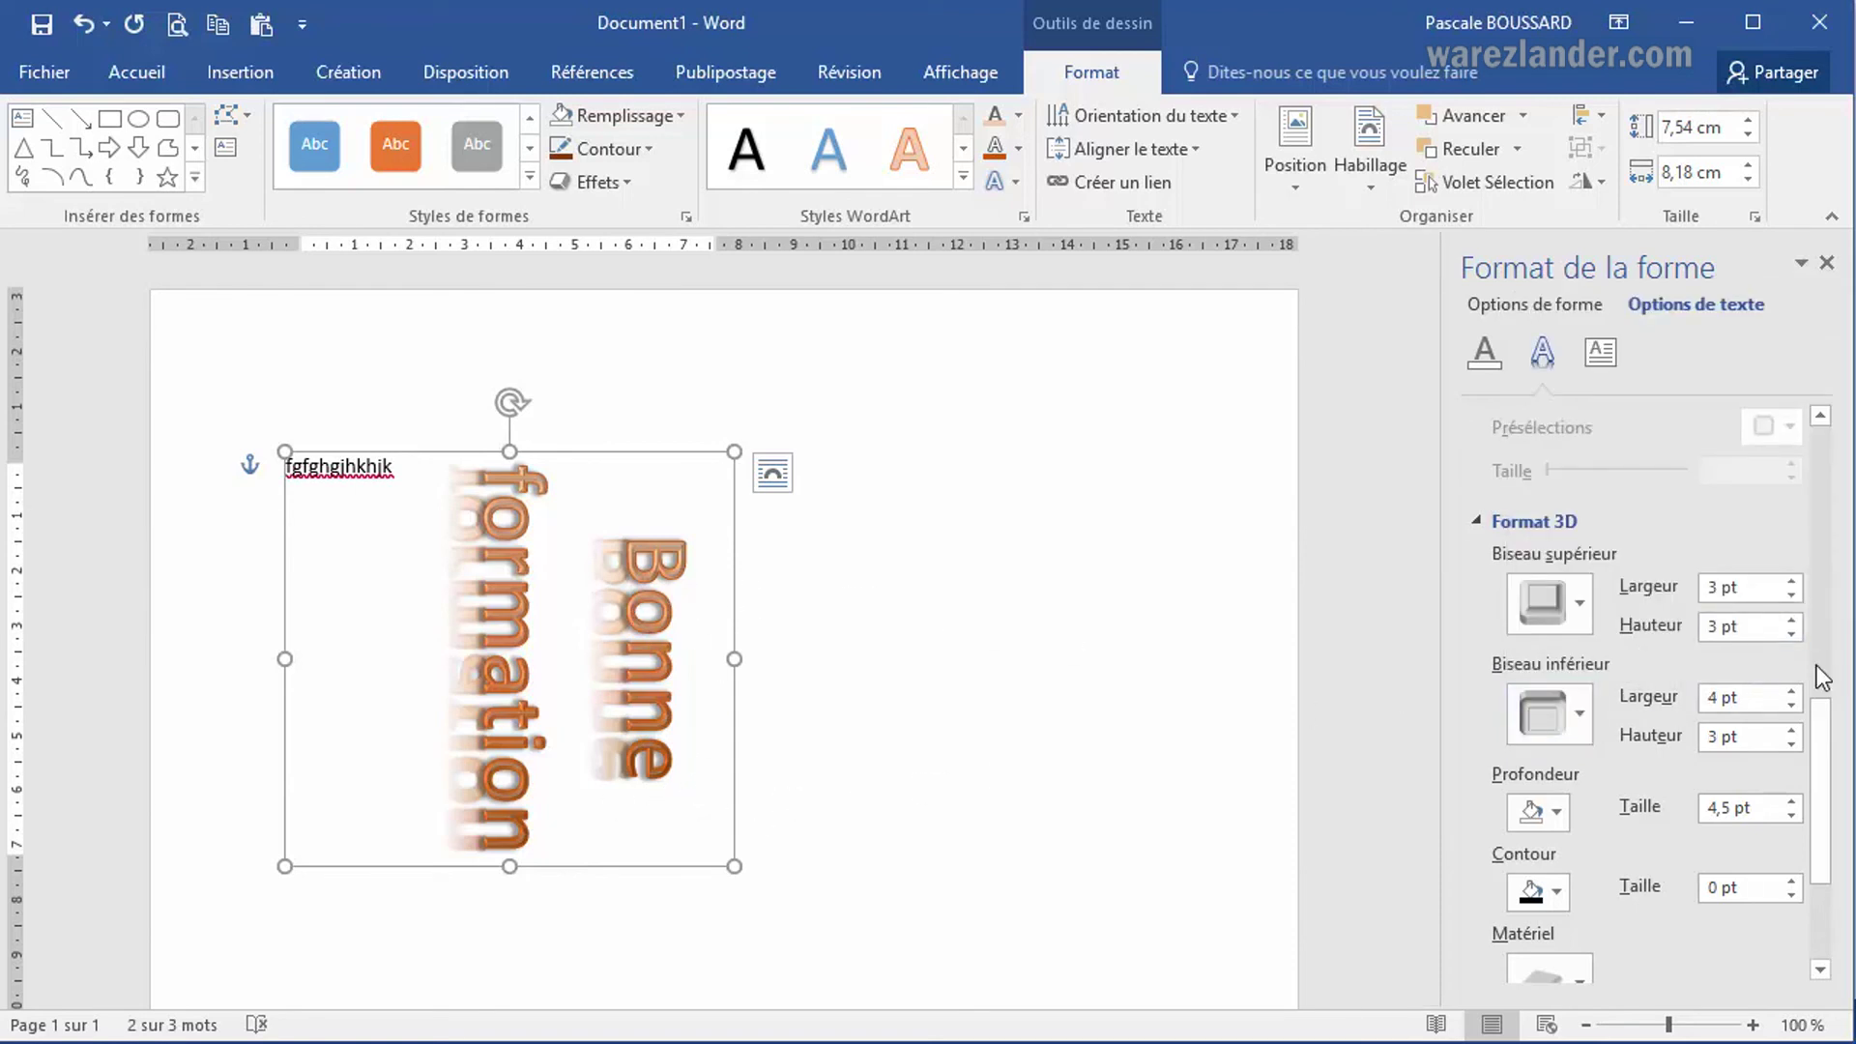
drag(1817, 746, 1835, 899)
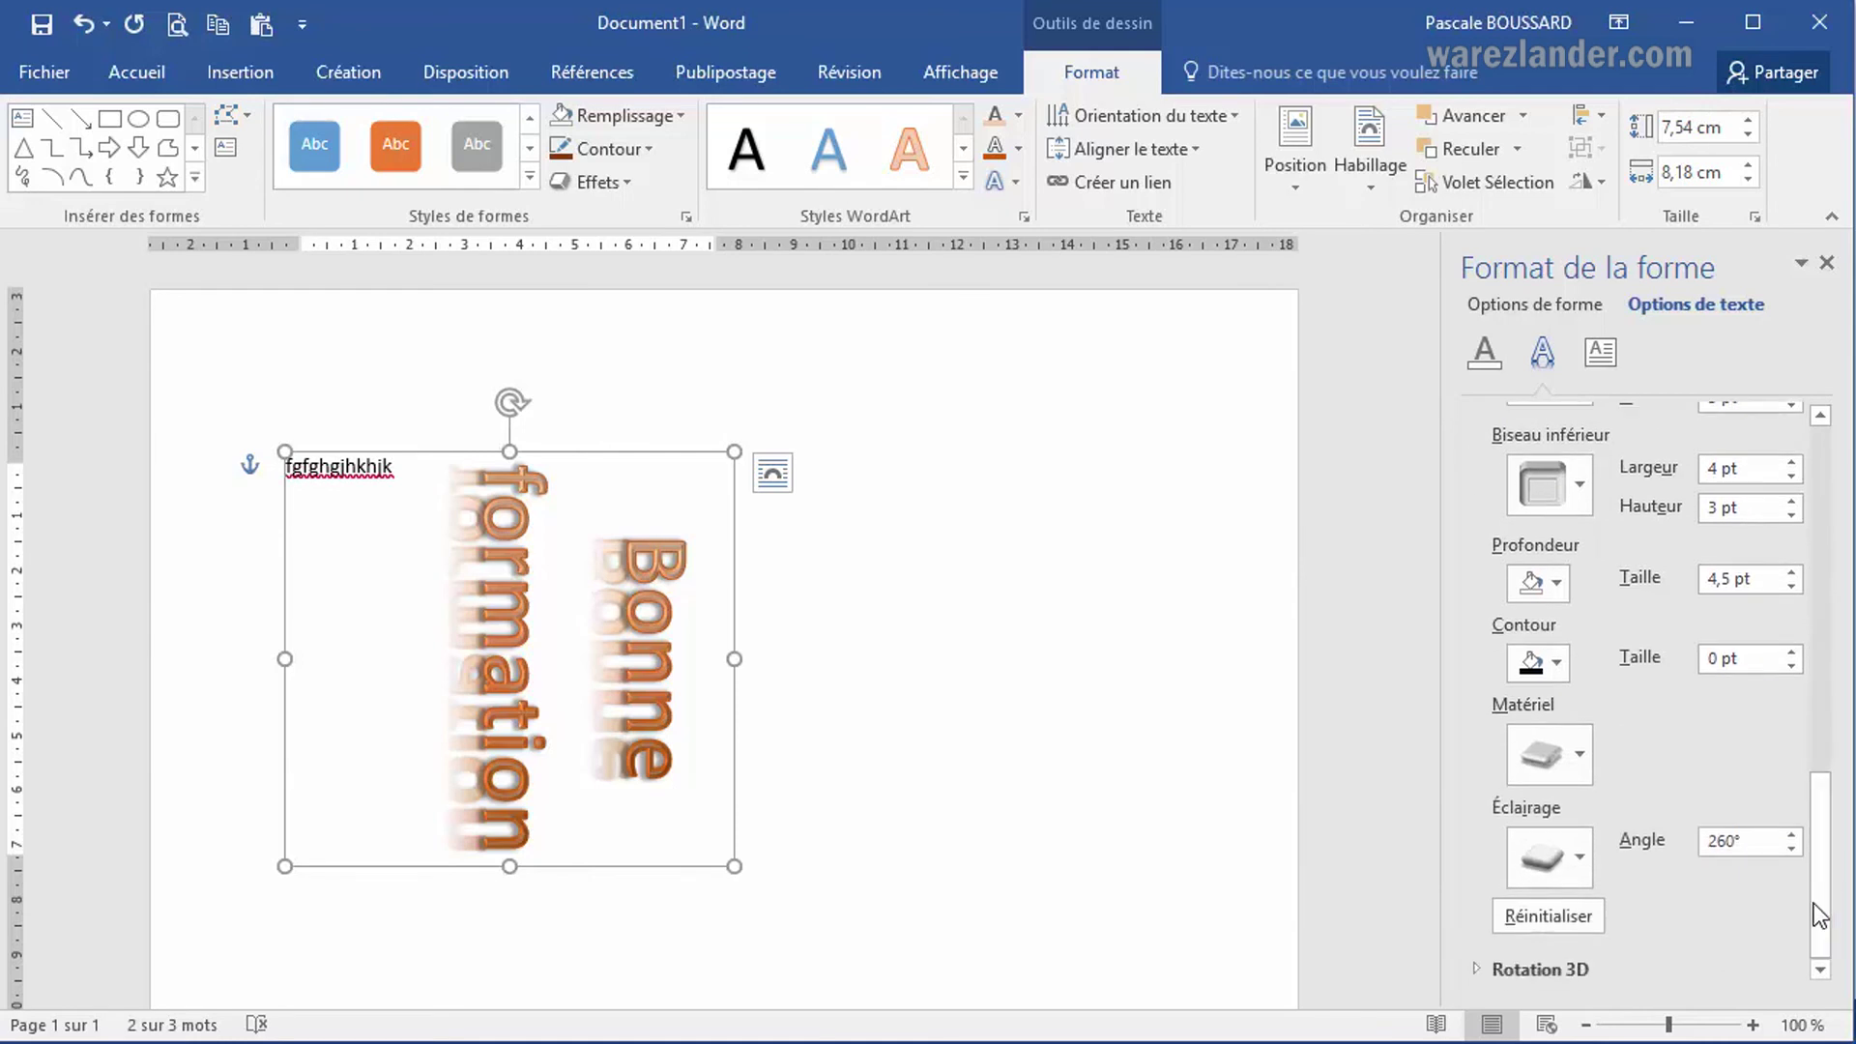
Step: Try the third special-effect material (Effet spécial) on the text, and apply the first special-effect material instead
click(1579, 756)
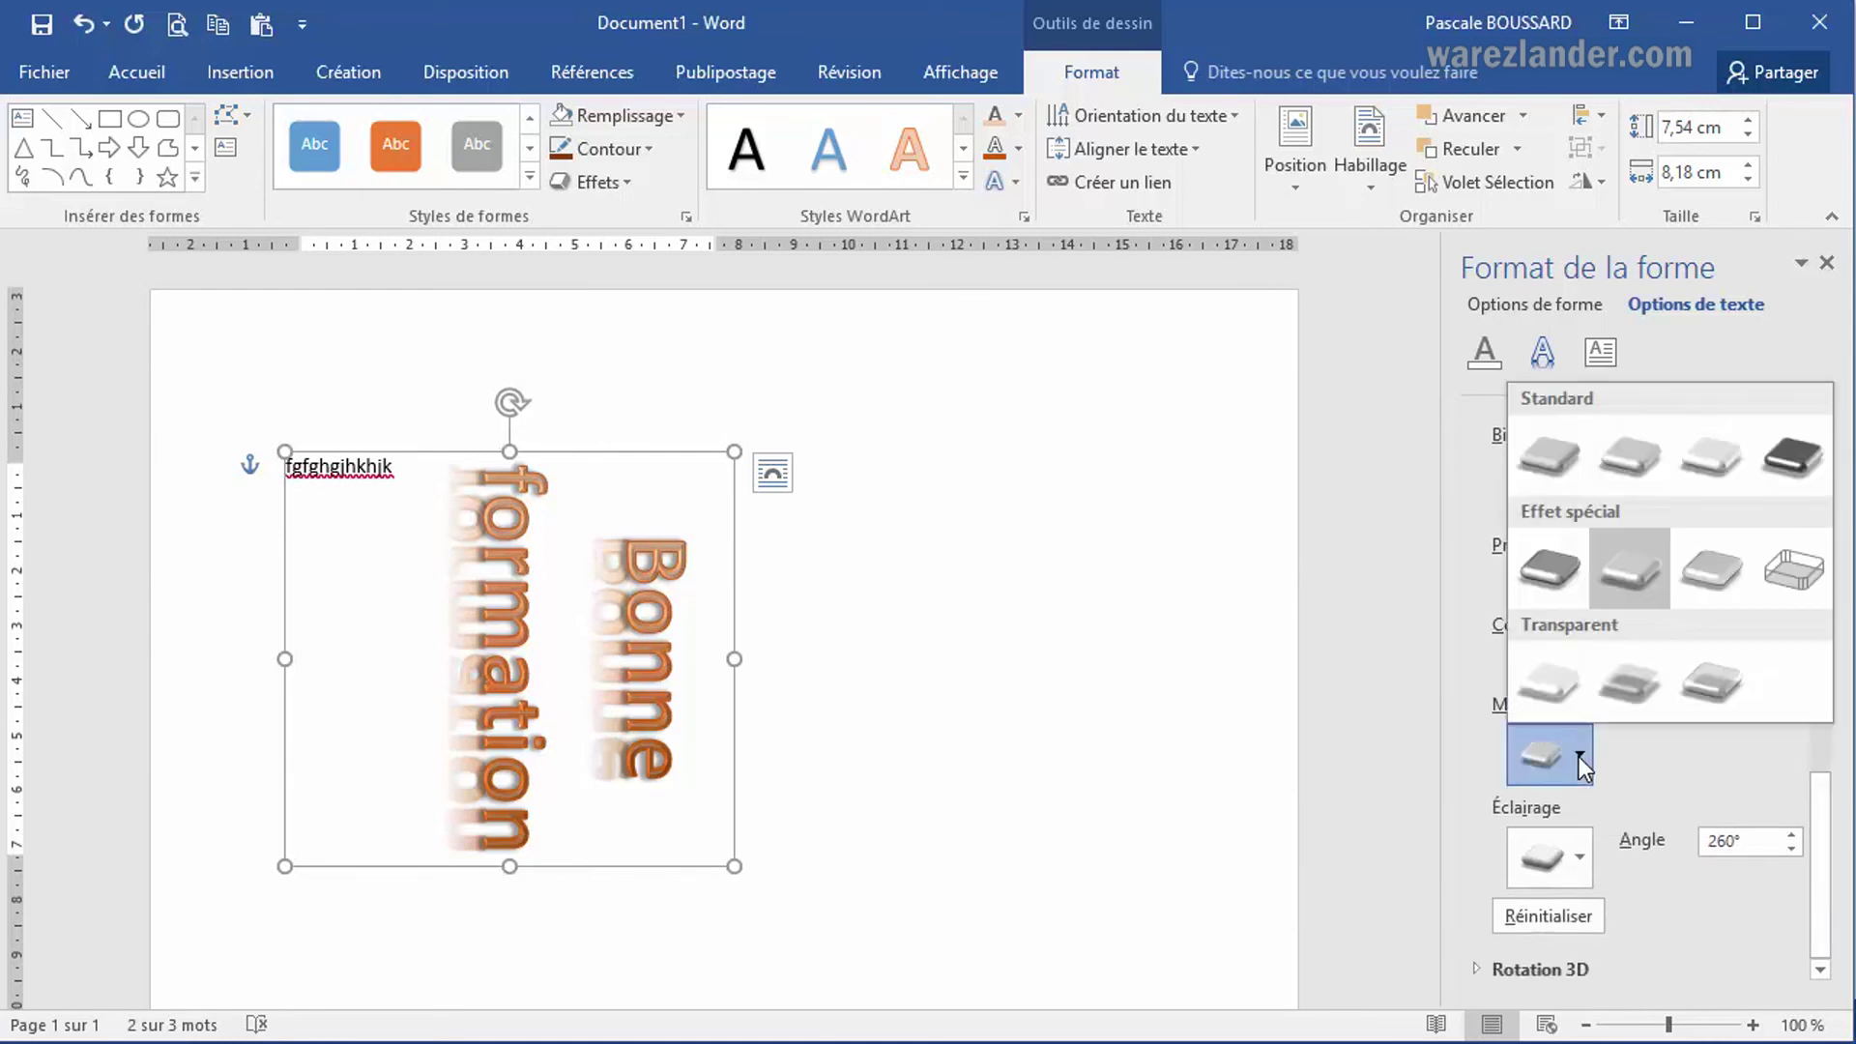
click(1714, 578)
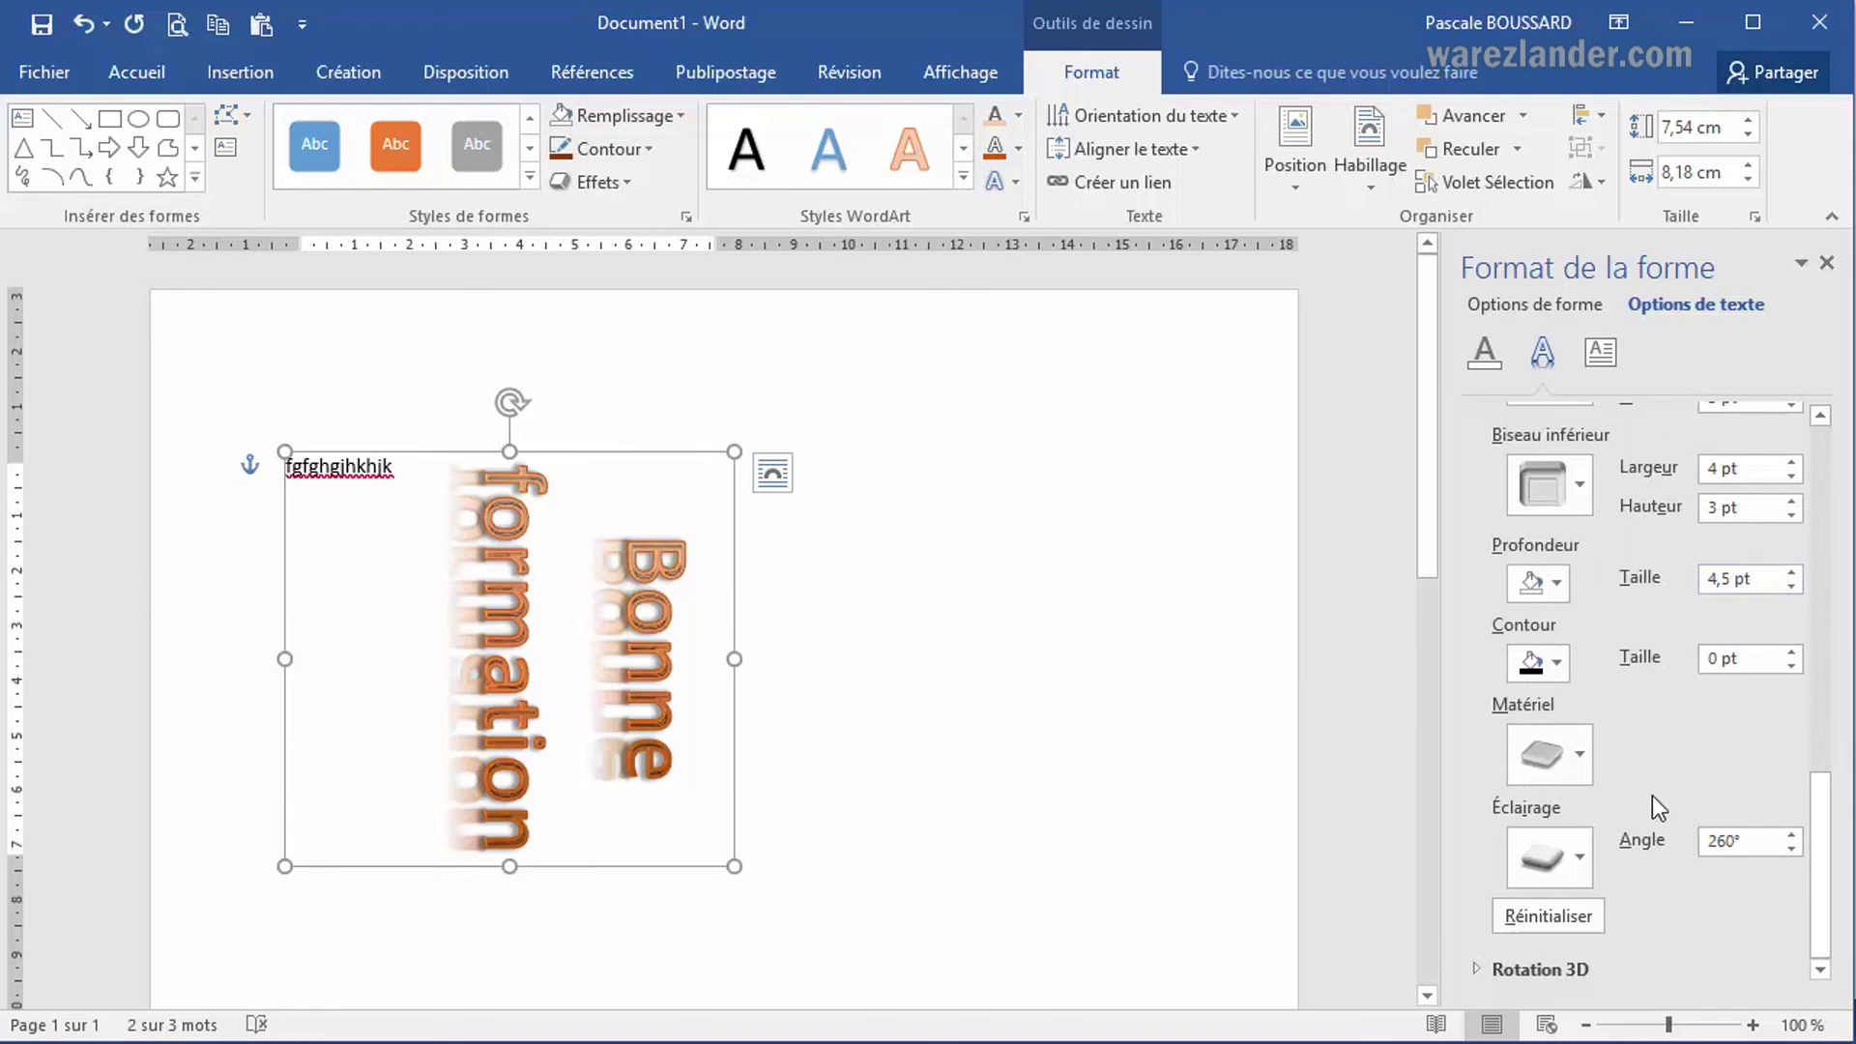
click(1585, 759)
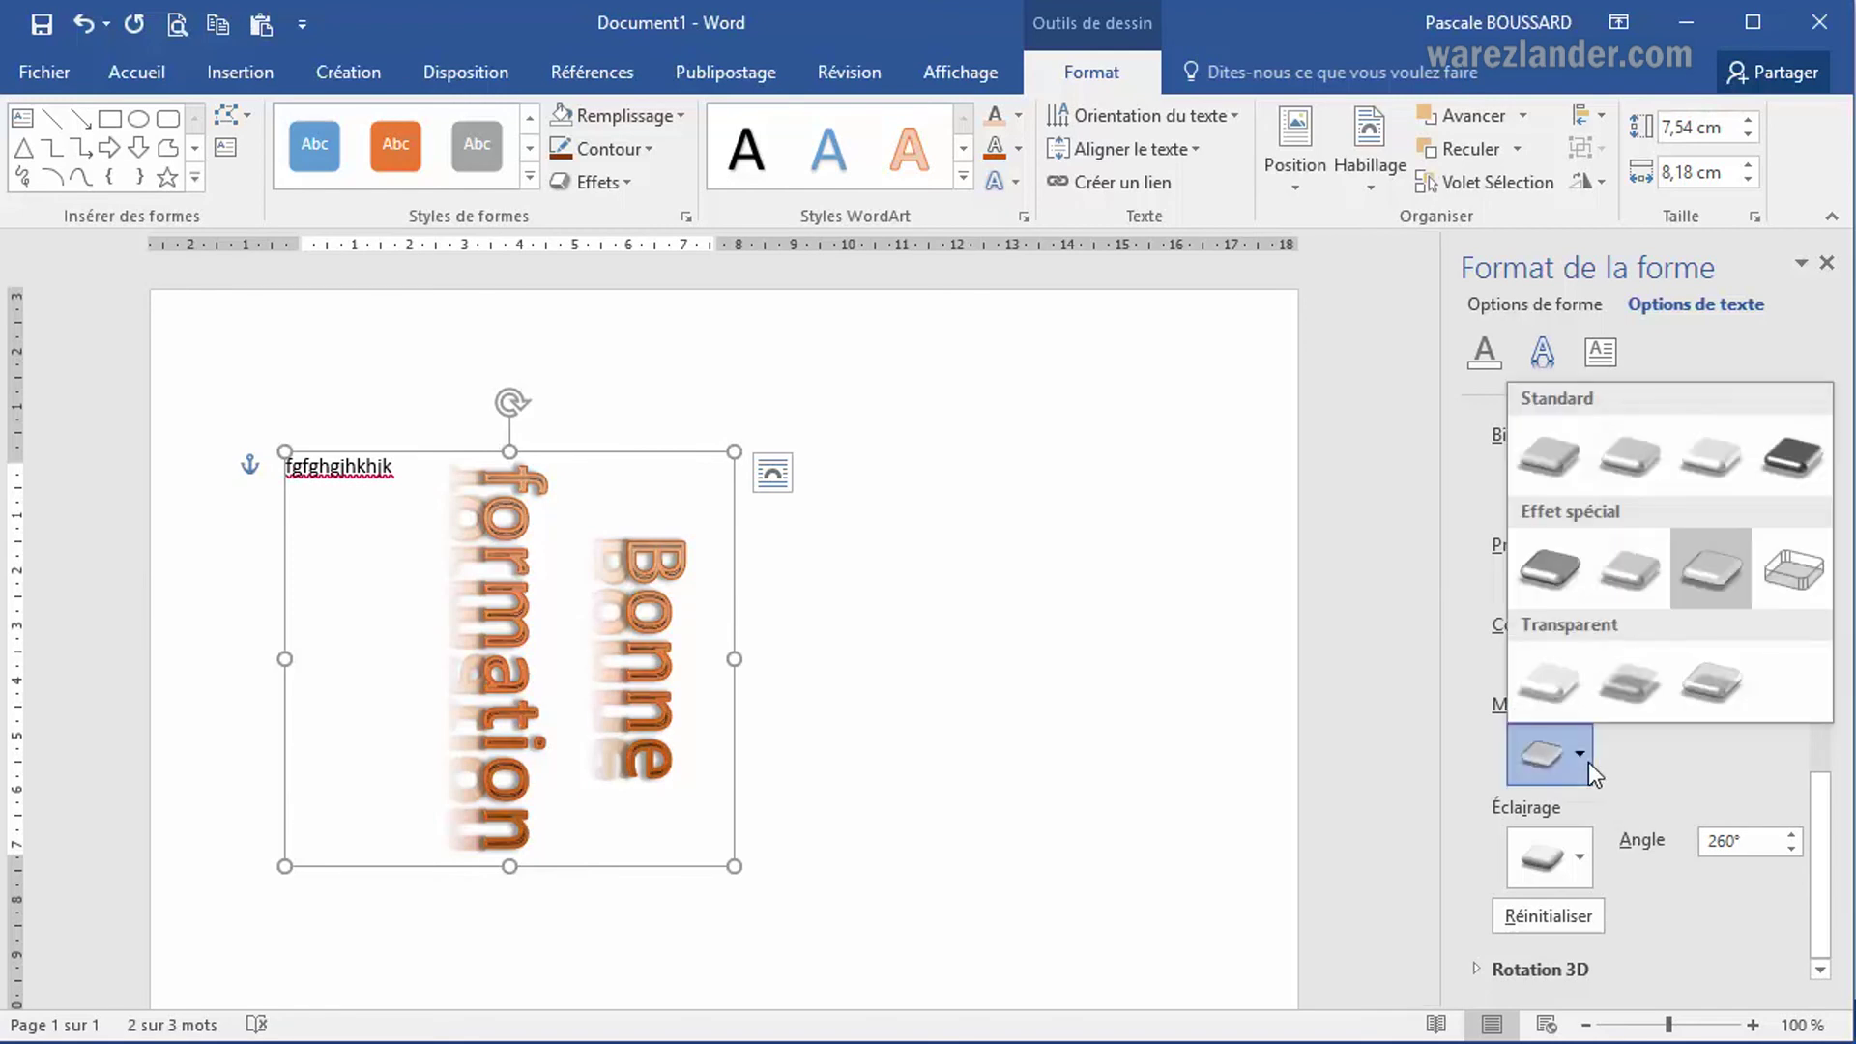
click(1547, 572)
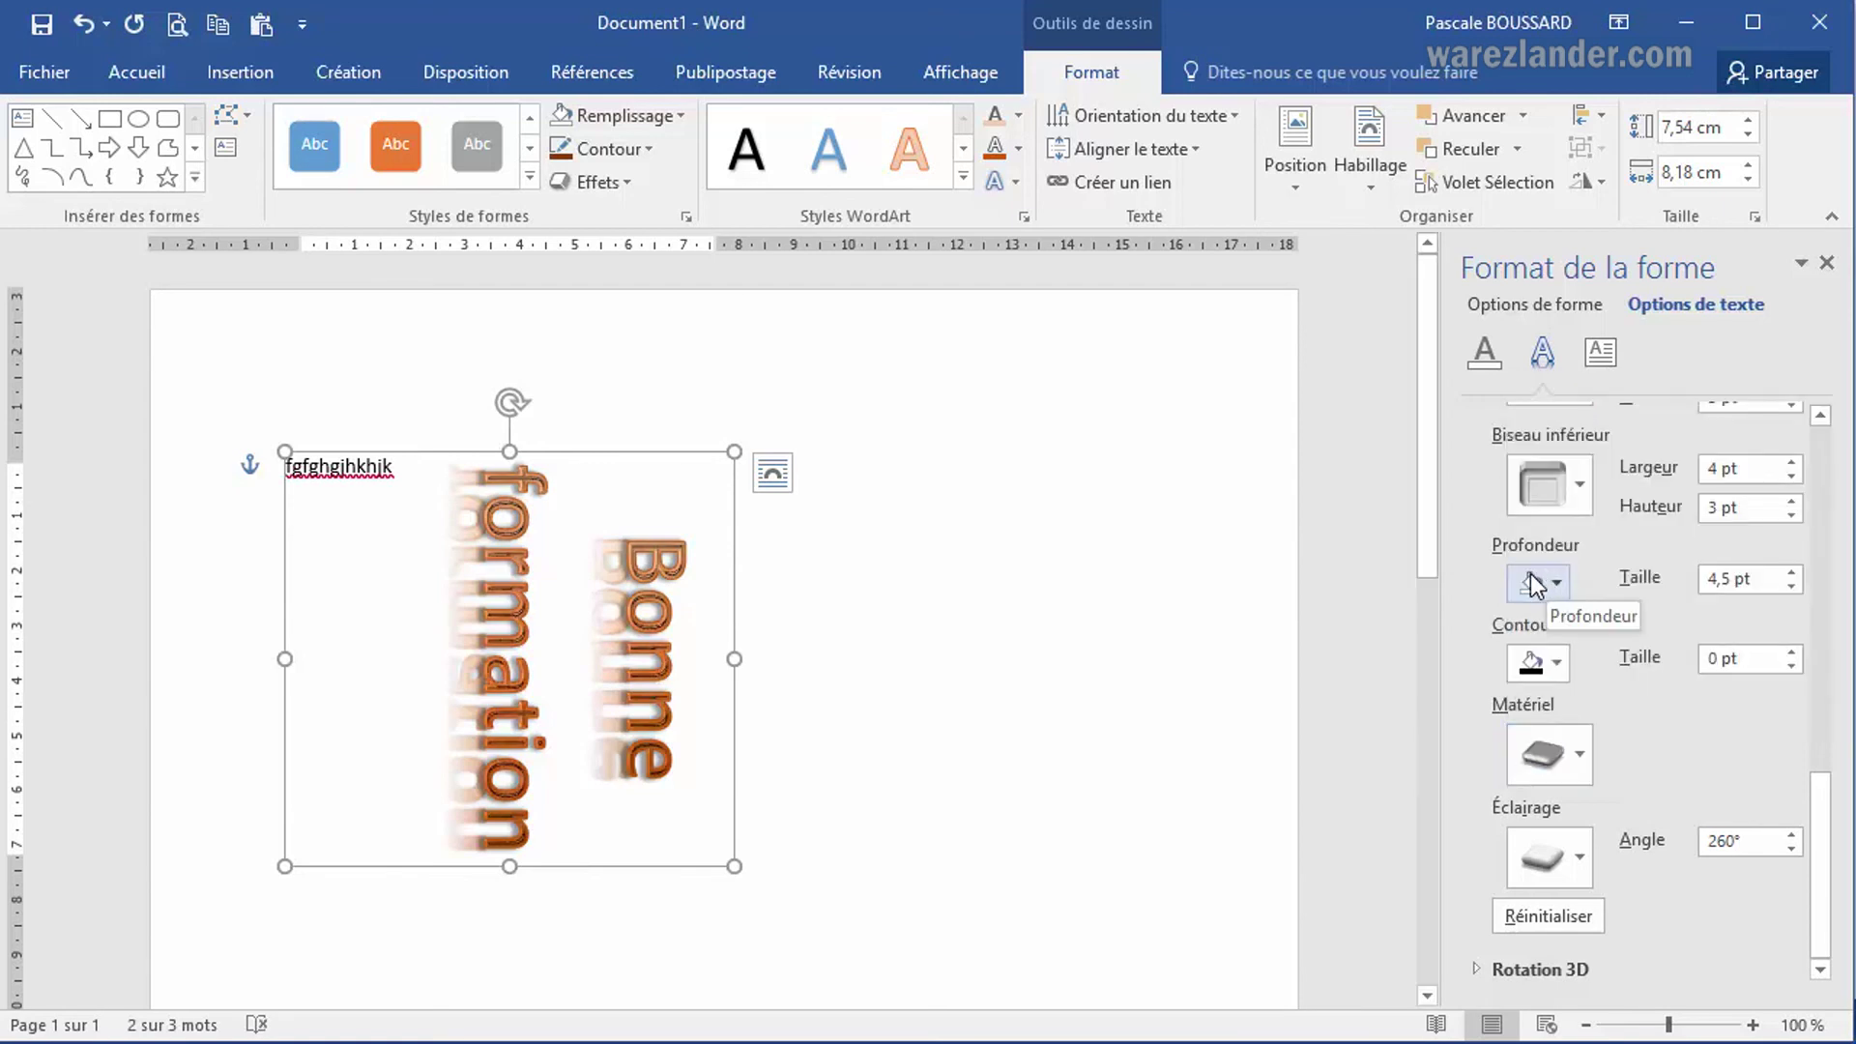
Step: Try the second cool lighting (Rafraîchissant) on the text, and apply the second warm lighting (Chaleureux) instead
click(1581, 860)
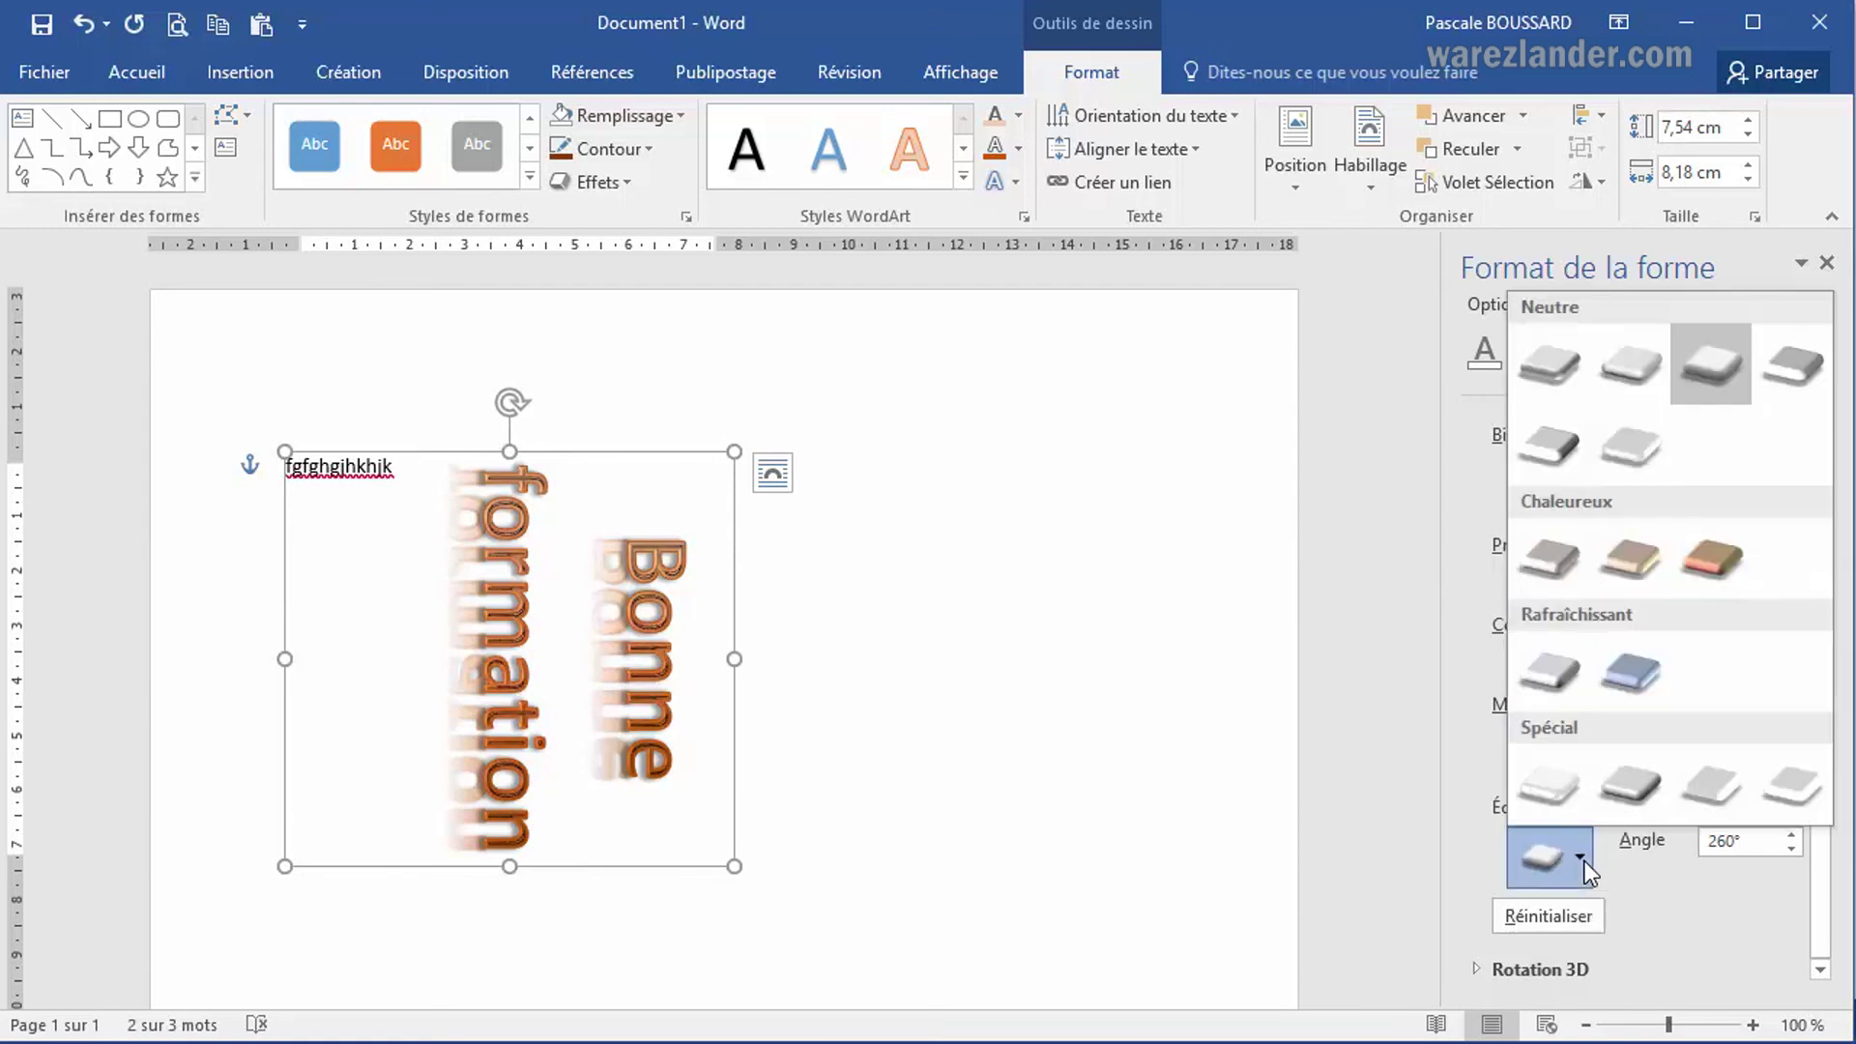
click(1632, 676)
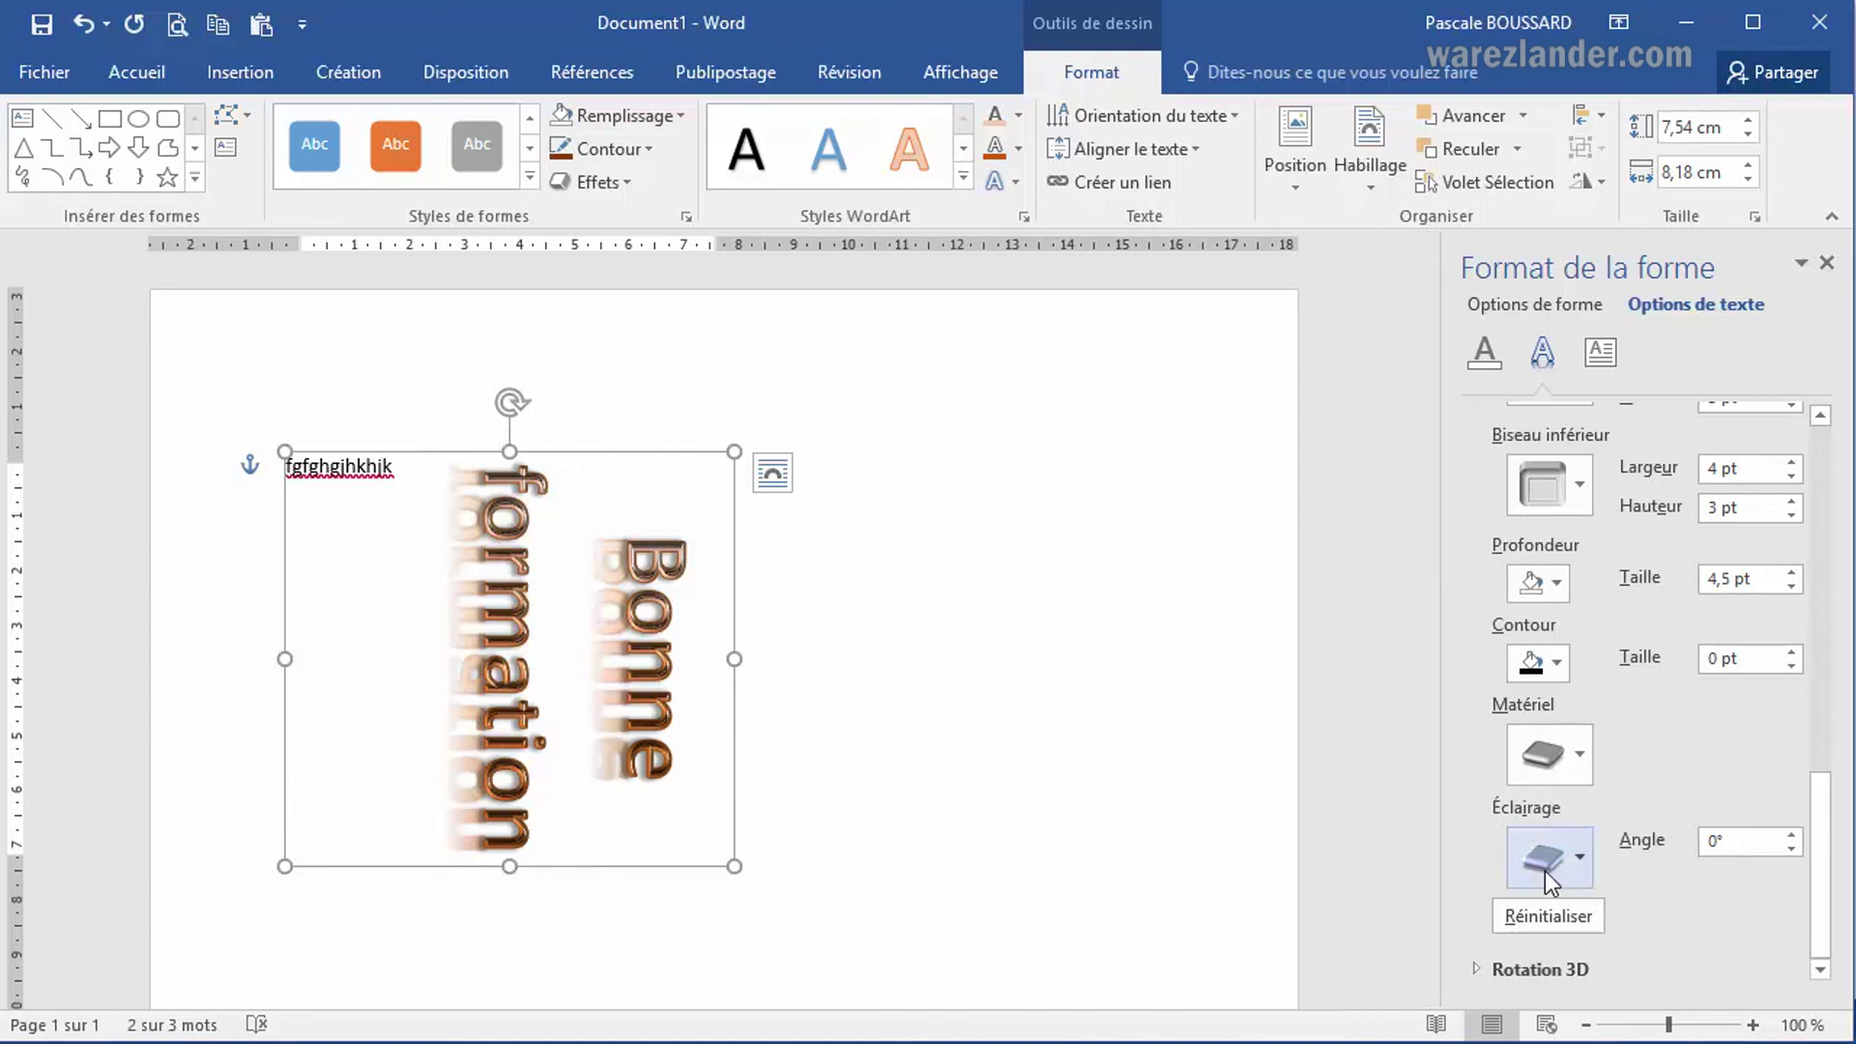
click(1577, 859)
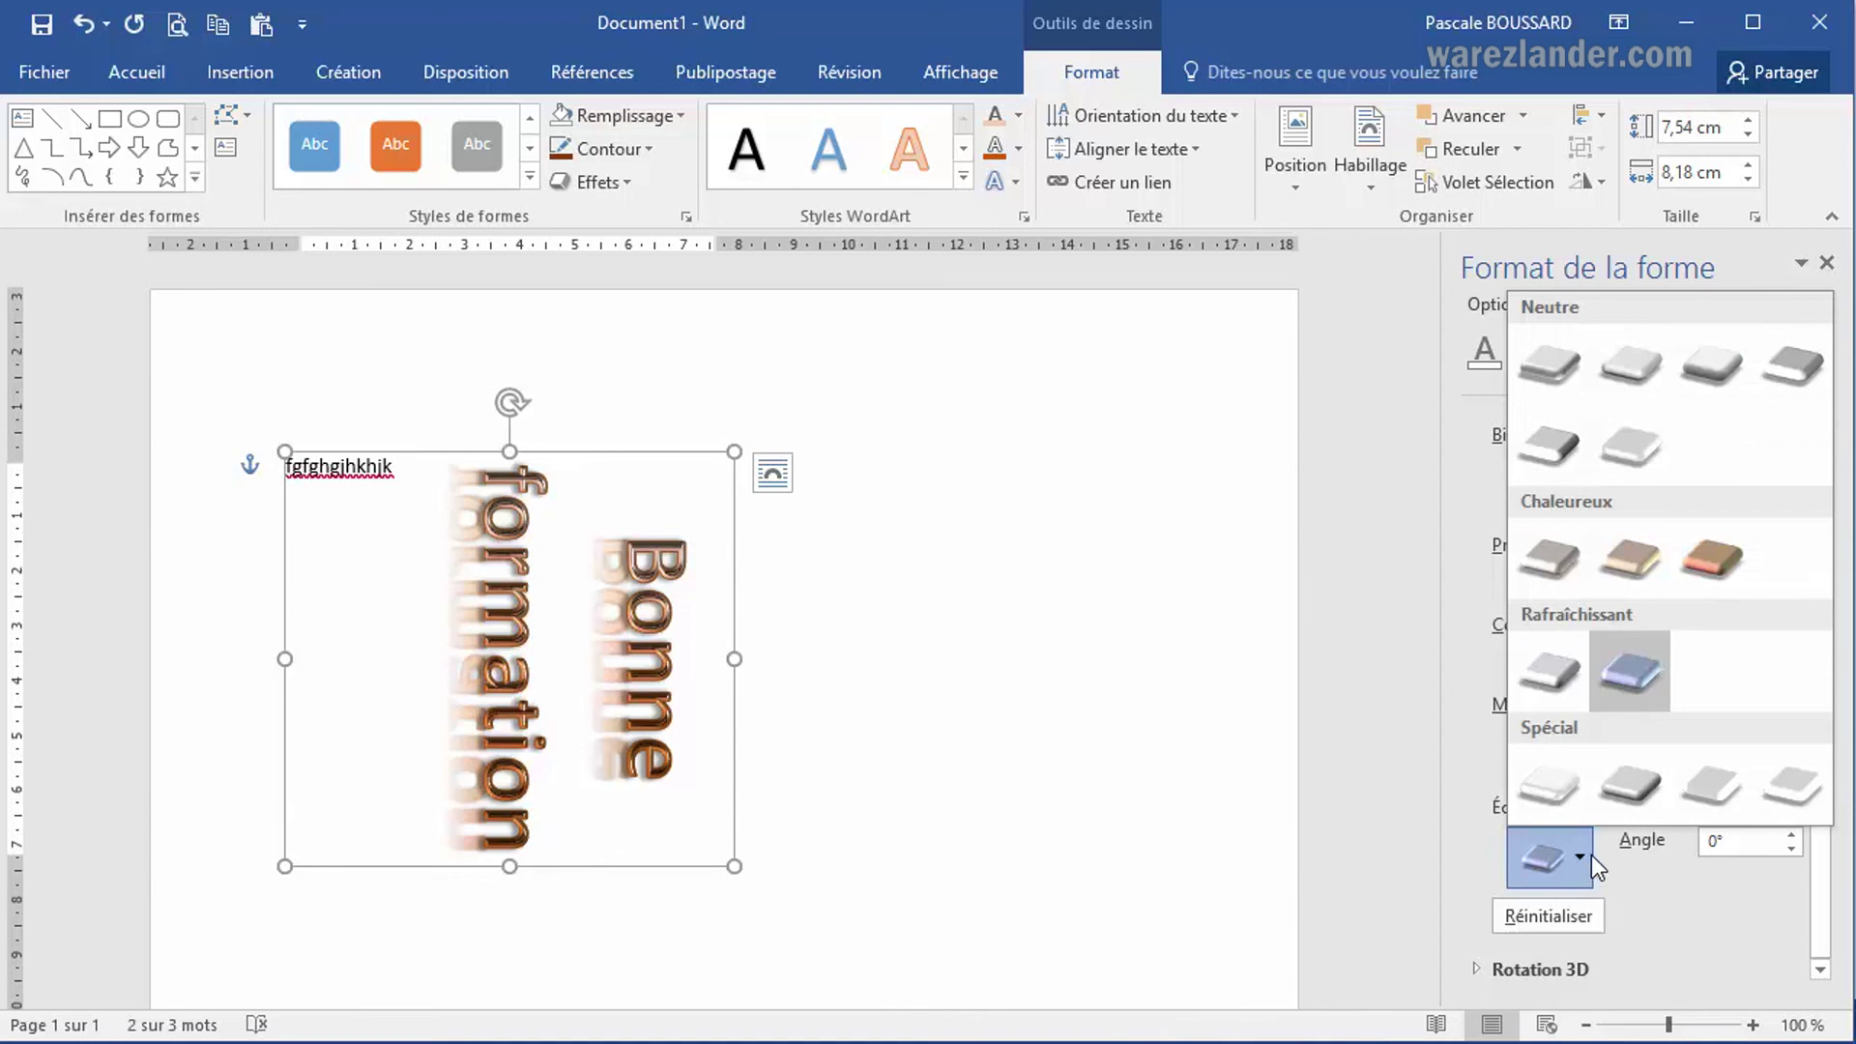
click(1633, 561)
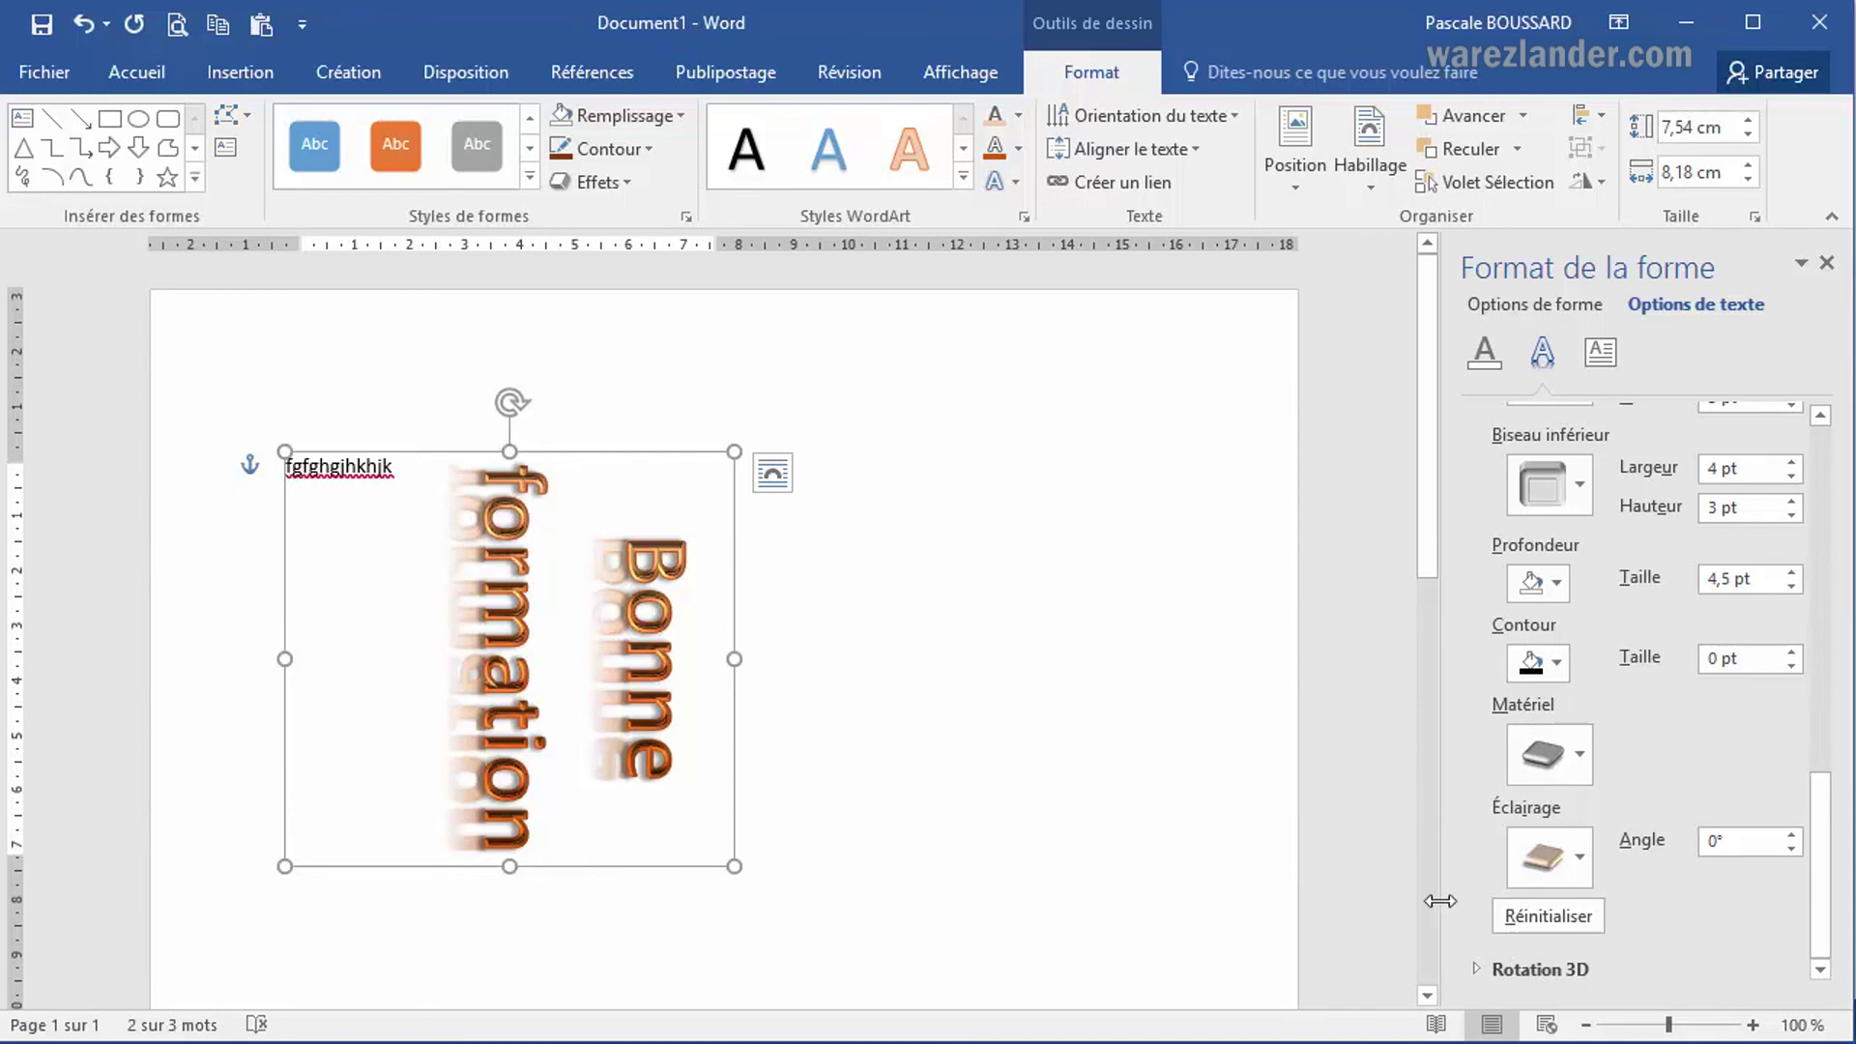
Step: Apply the second preset of the second Parallèle row as the text's 3D rotation, and rotate the frame until the text reads almost horizontally
click(1477, 969)
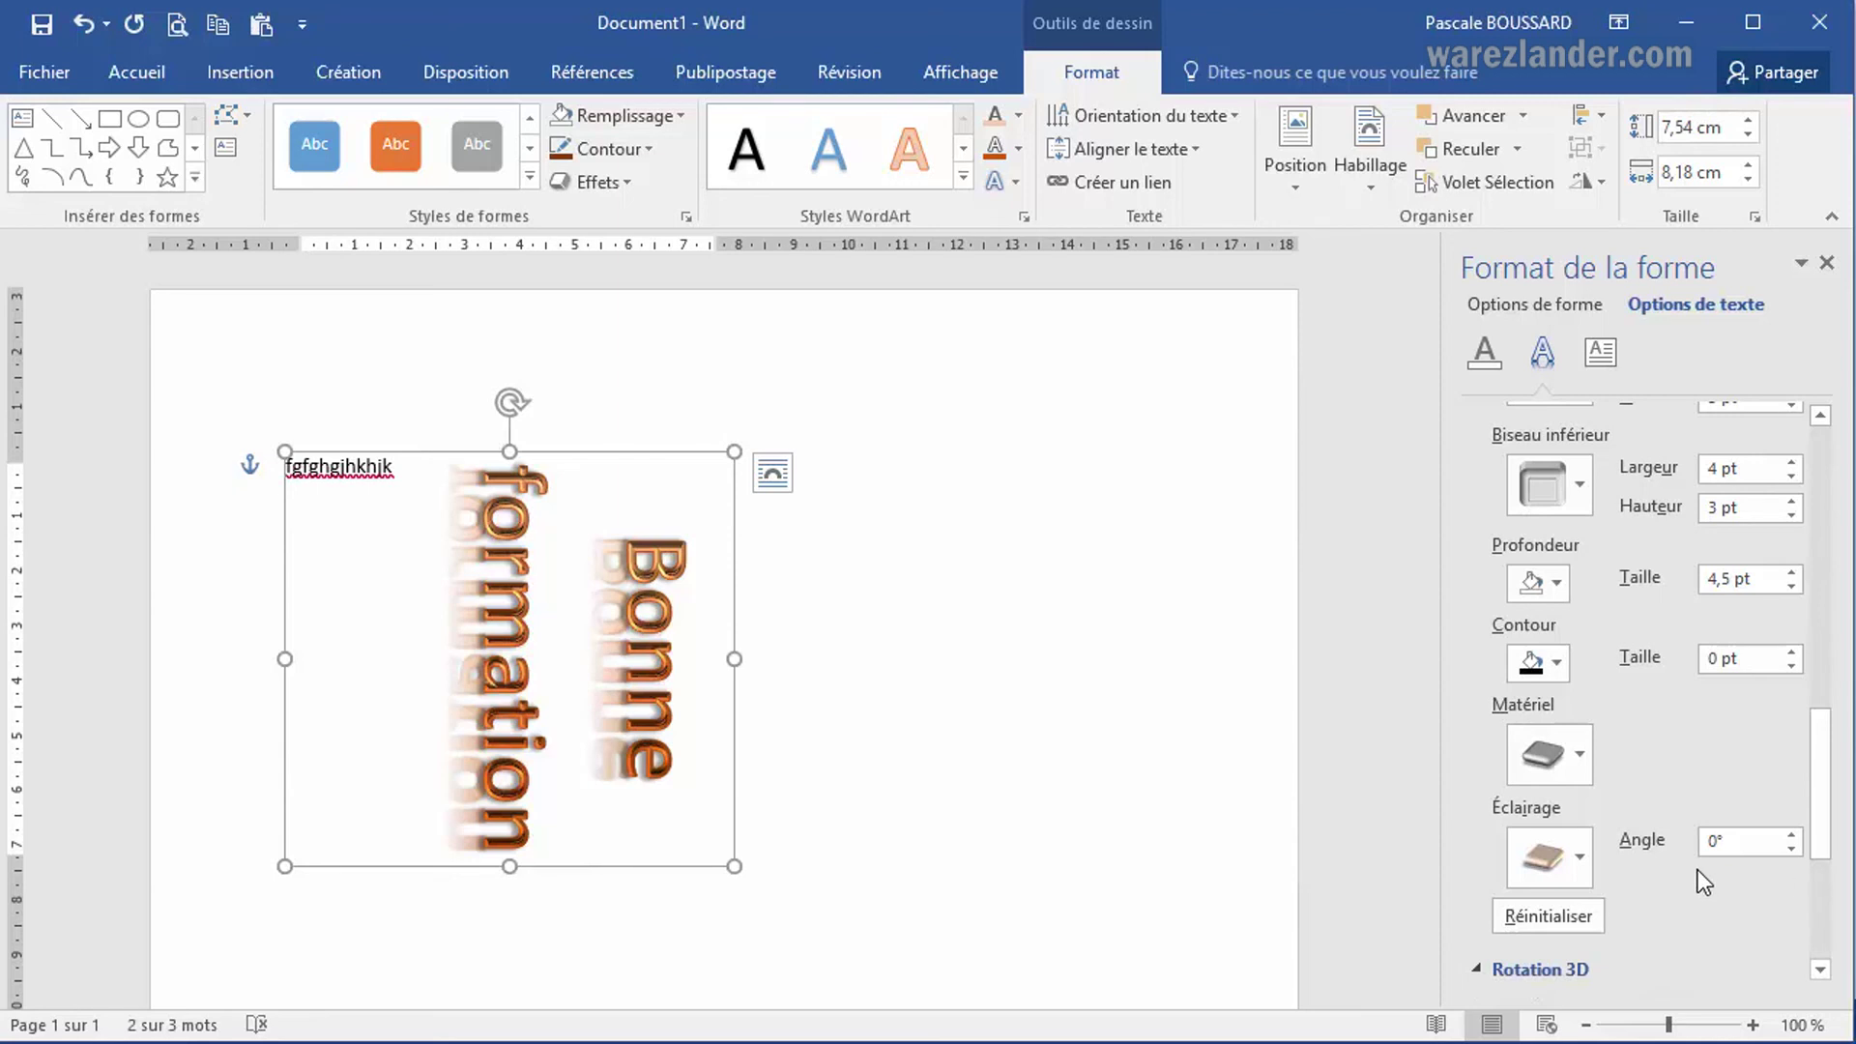
scroll(1698, 871, down, 5)
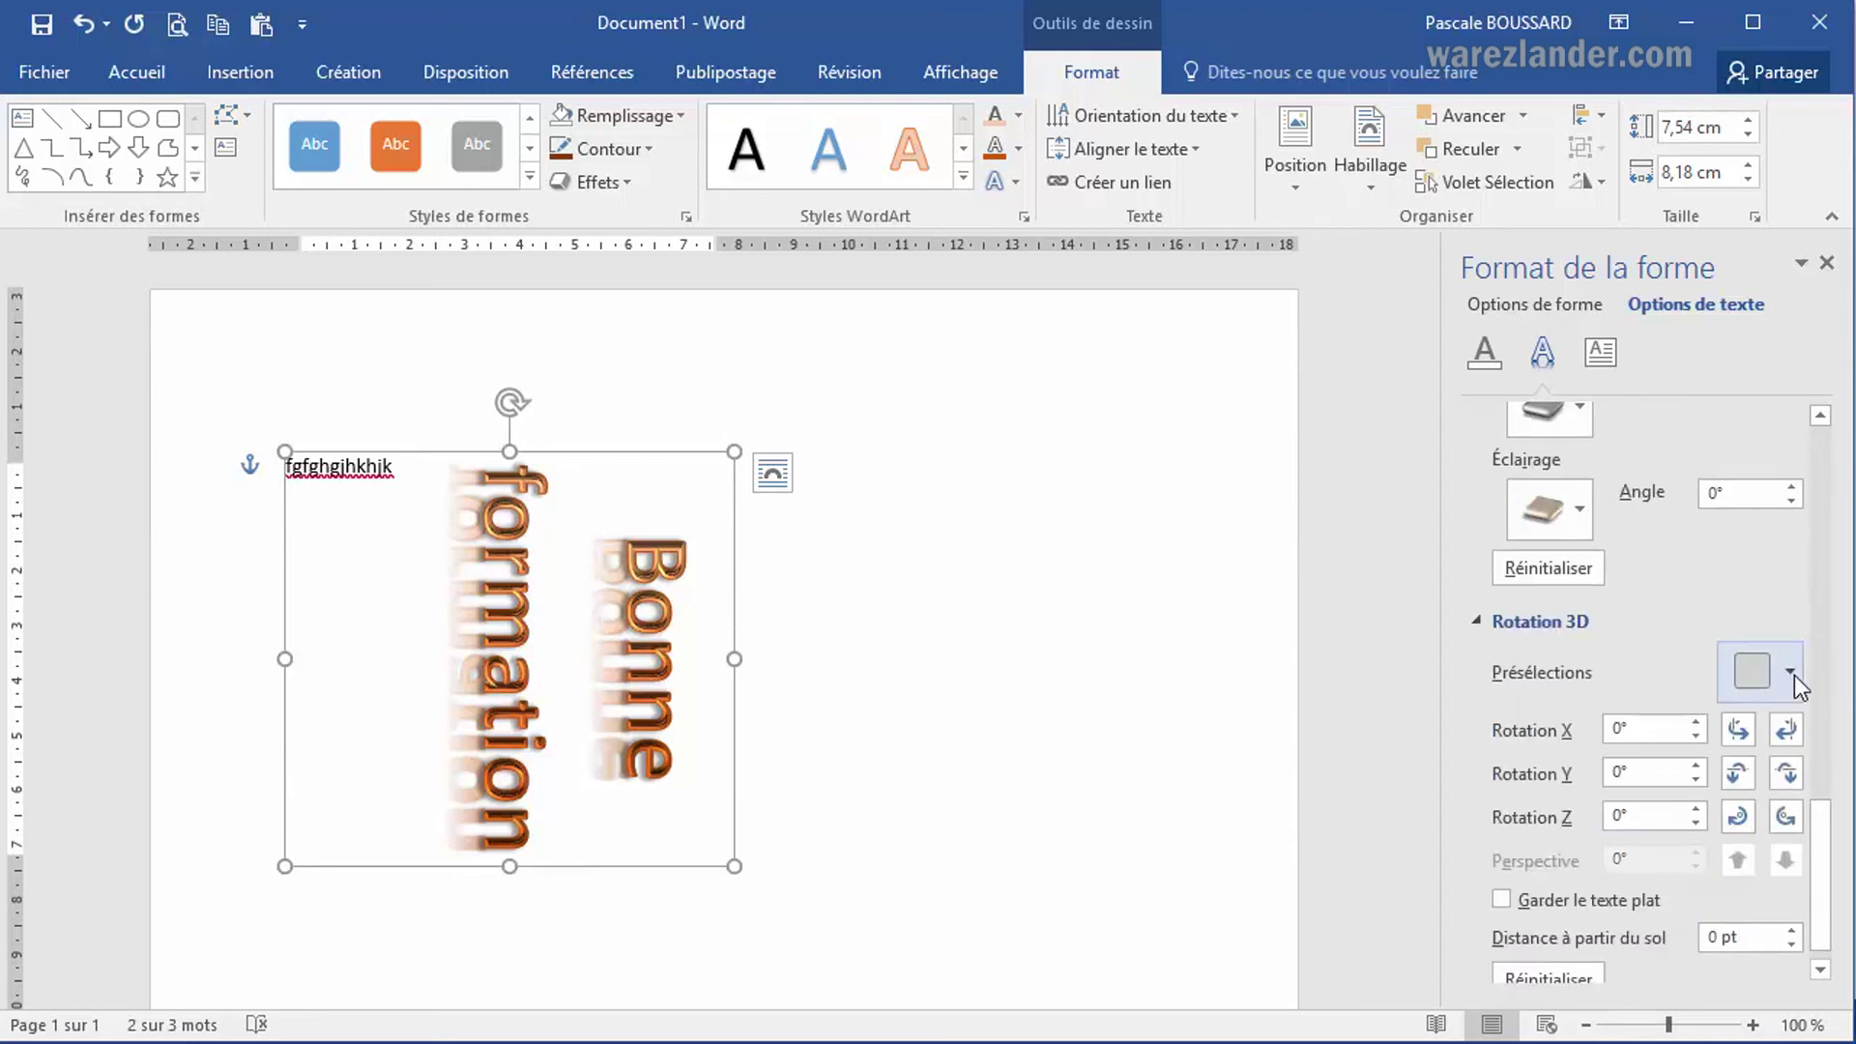
click(1790, 672)
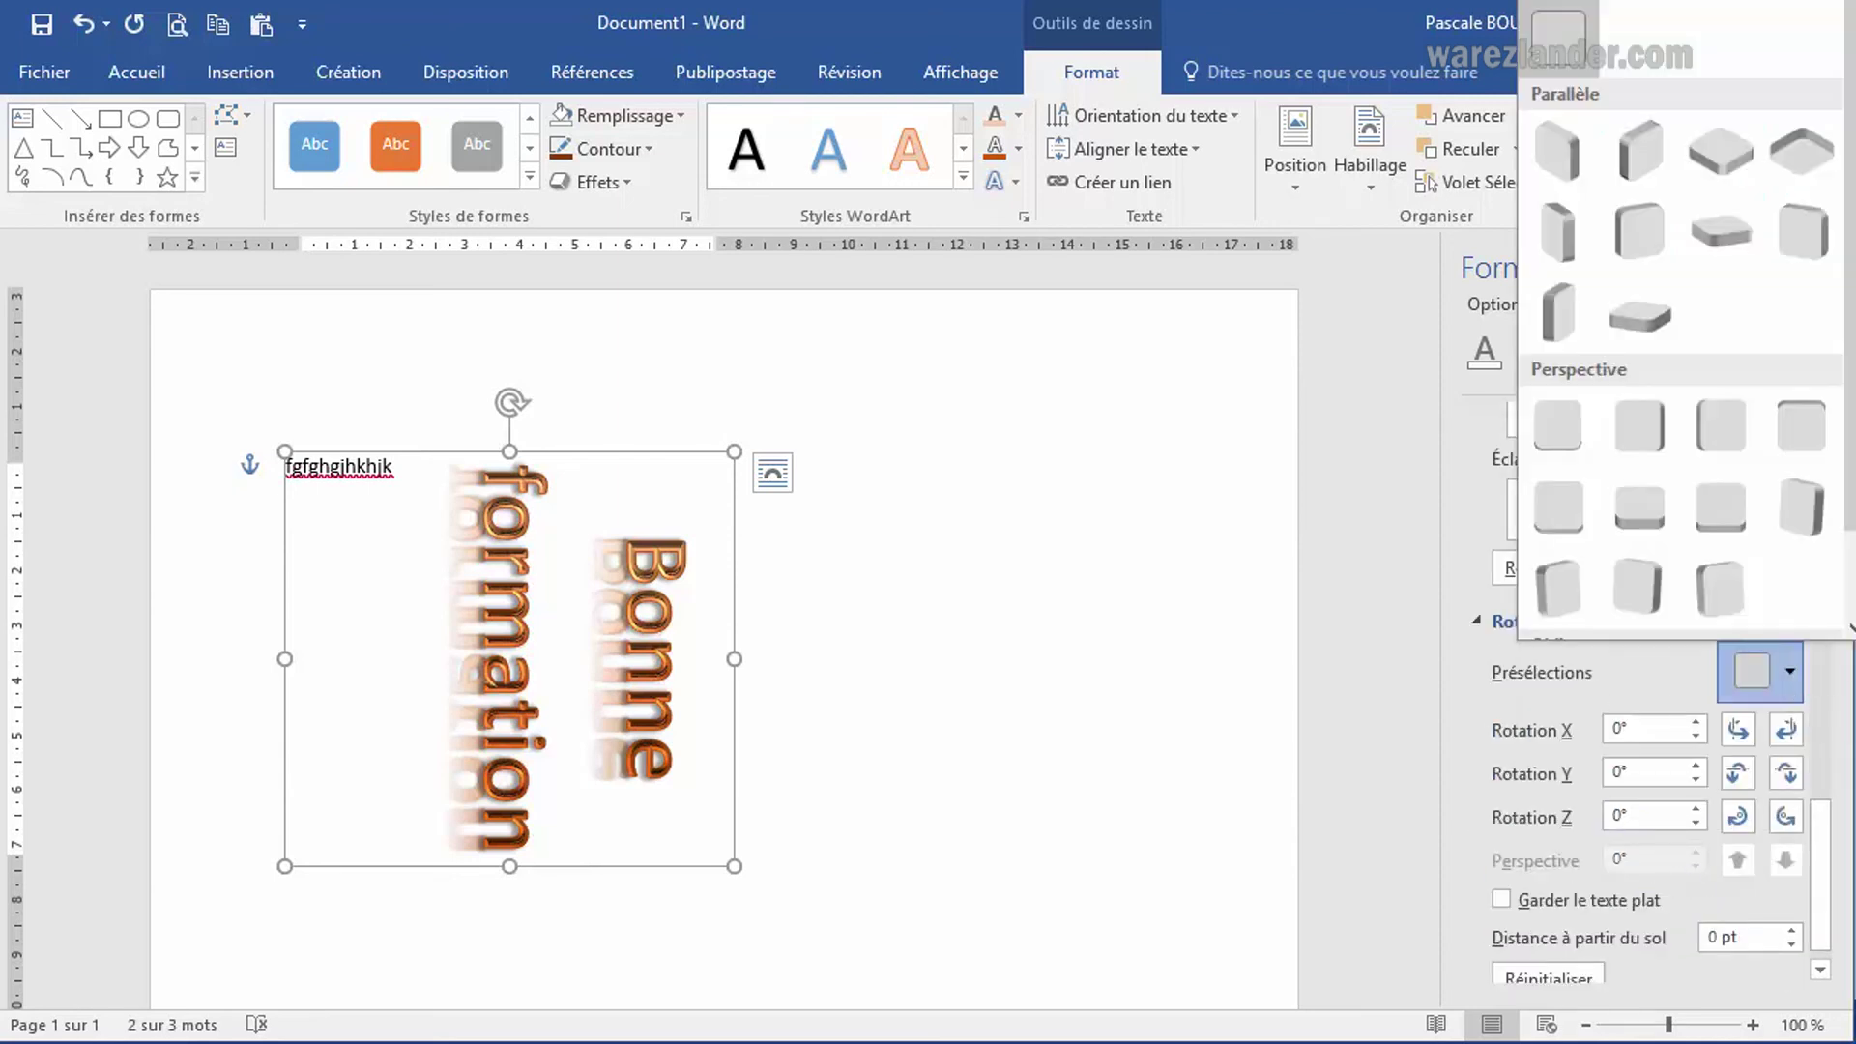
click(1212, 520)
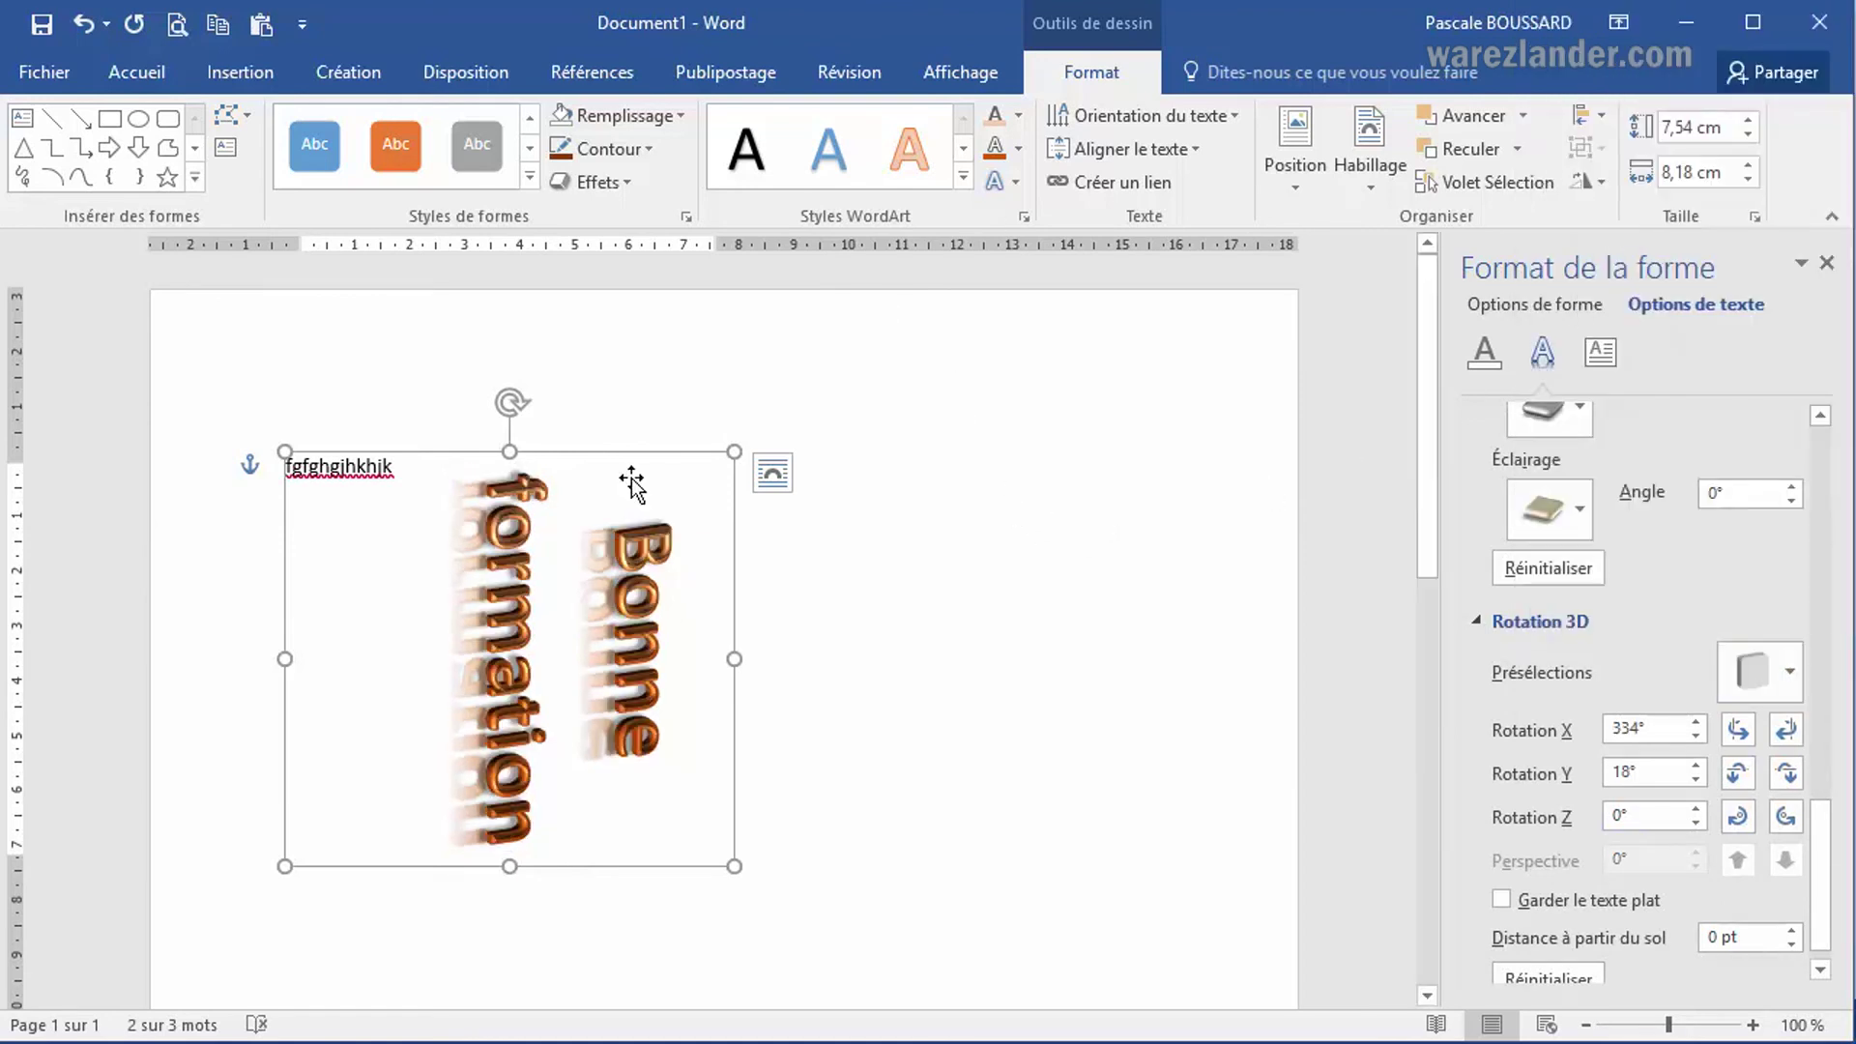
drag(505, 402, 409, 667)
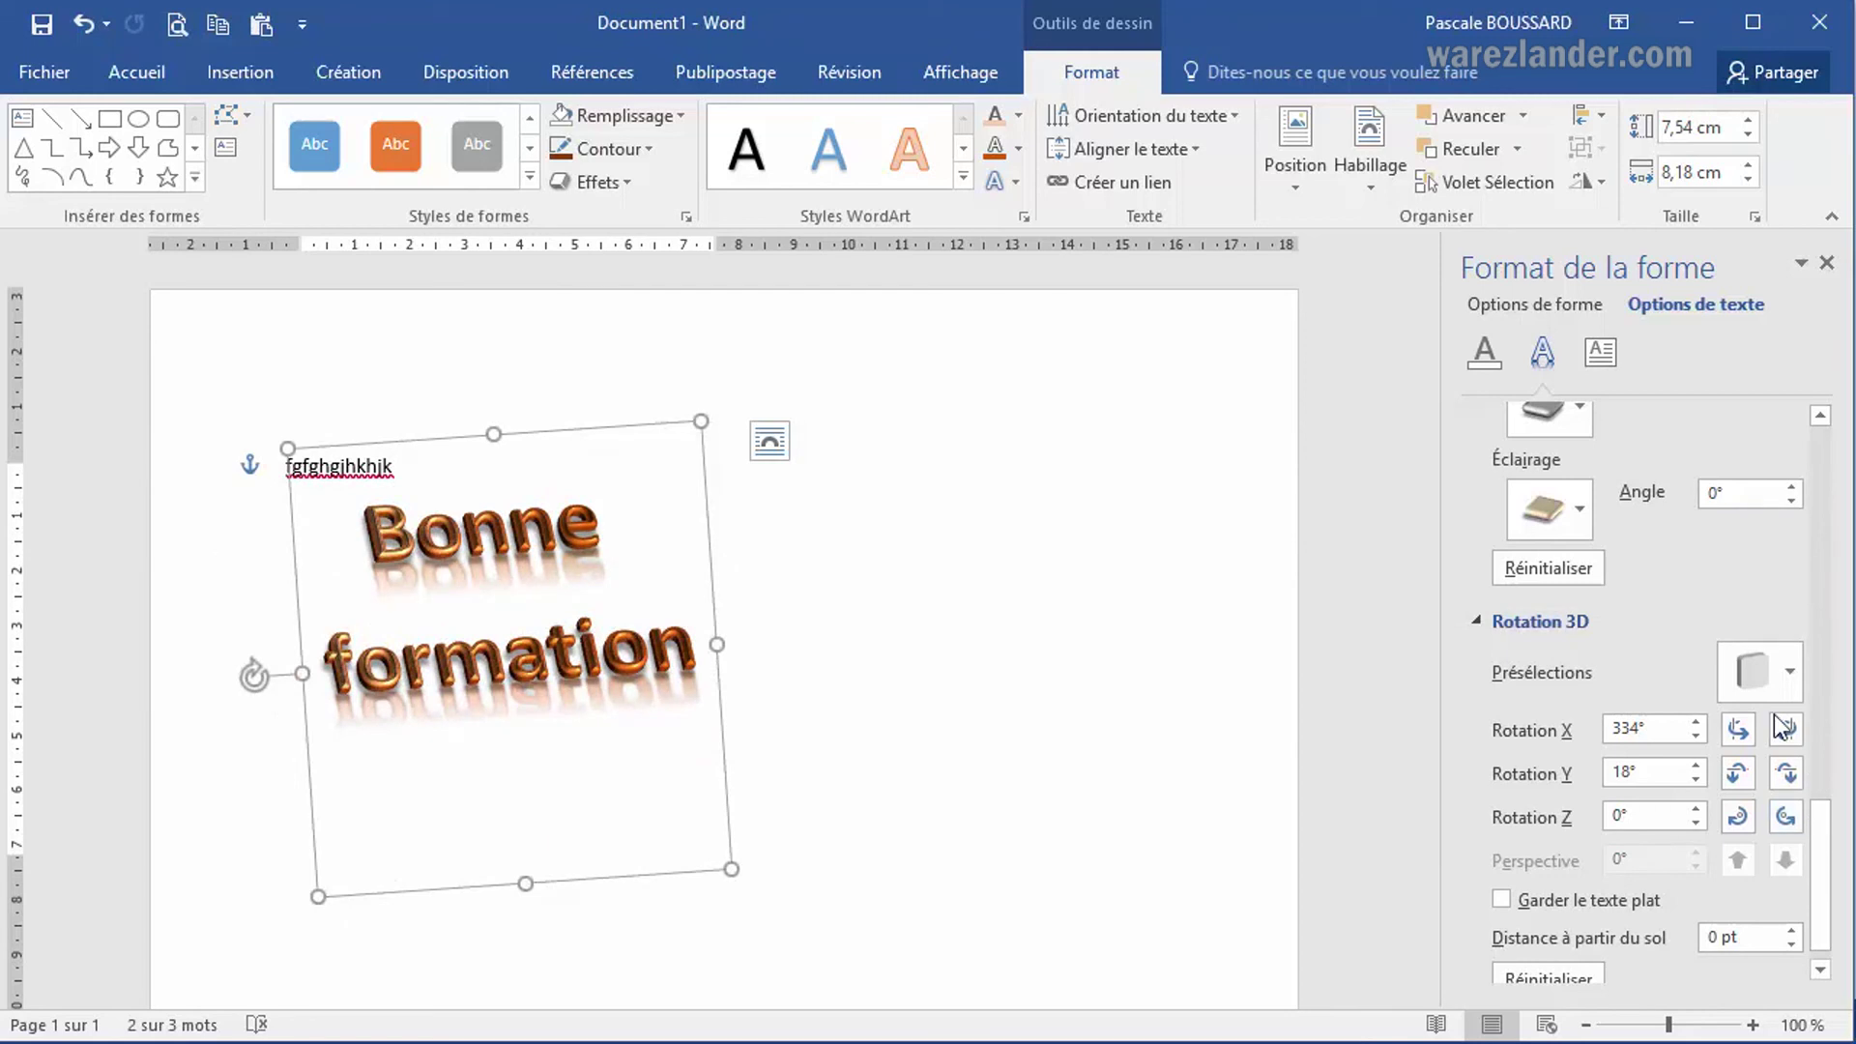
Step: Try the fourth Parallèle rotation preset of the first row, and apply the Perspective preset with 324,8° Y rotation and 45° perspective instead
click(1790, 677)
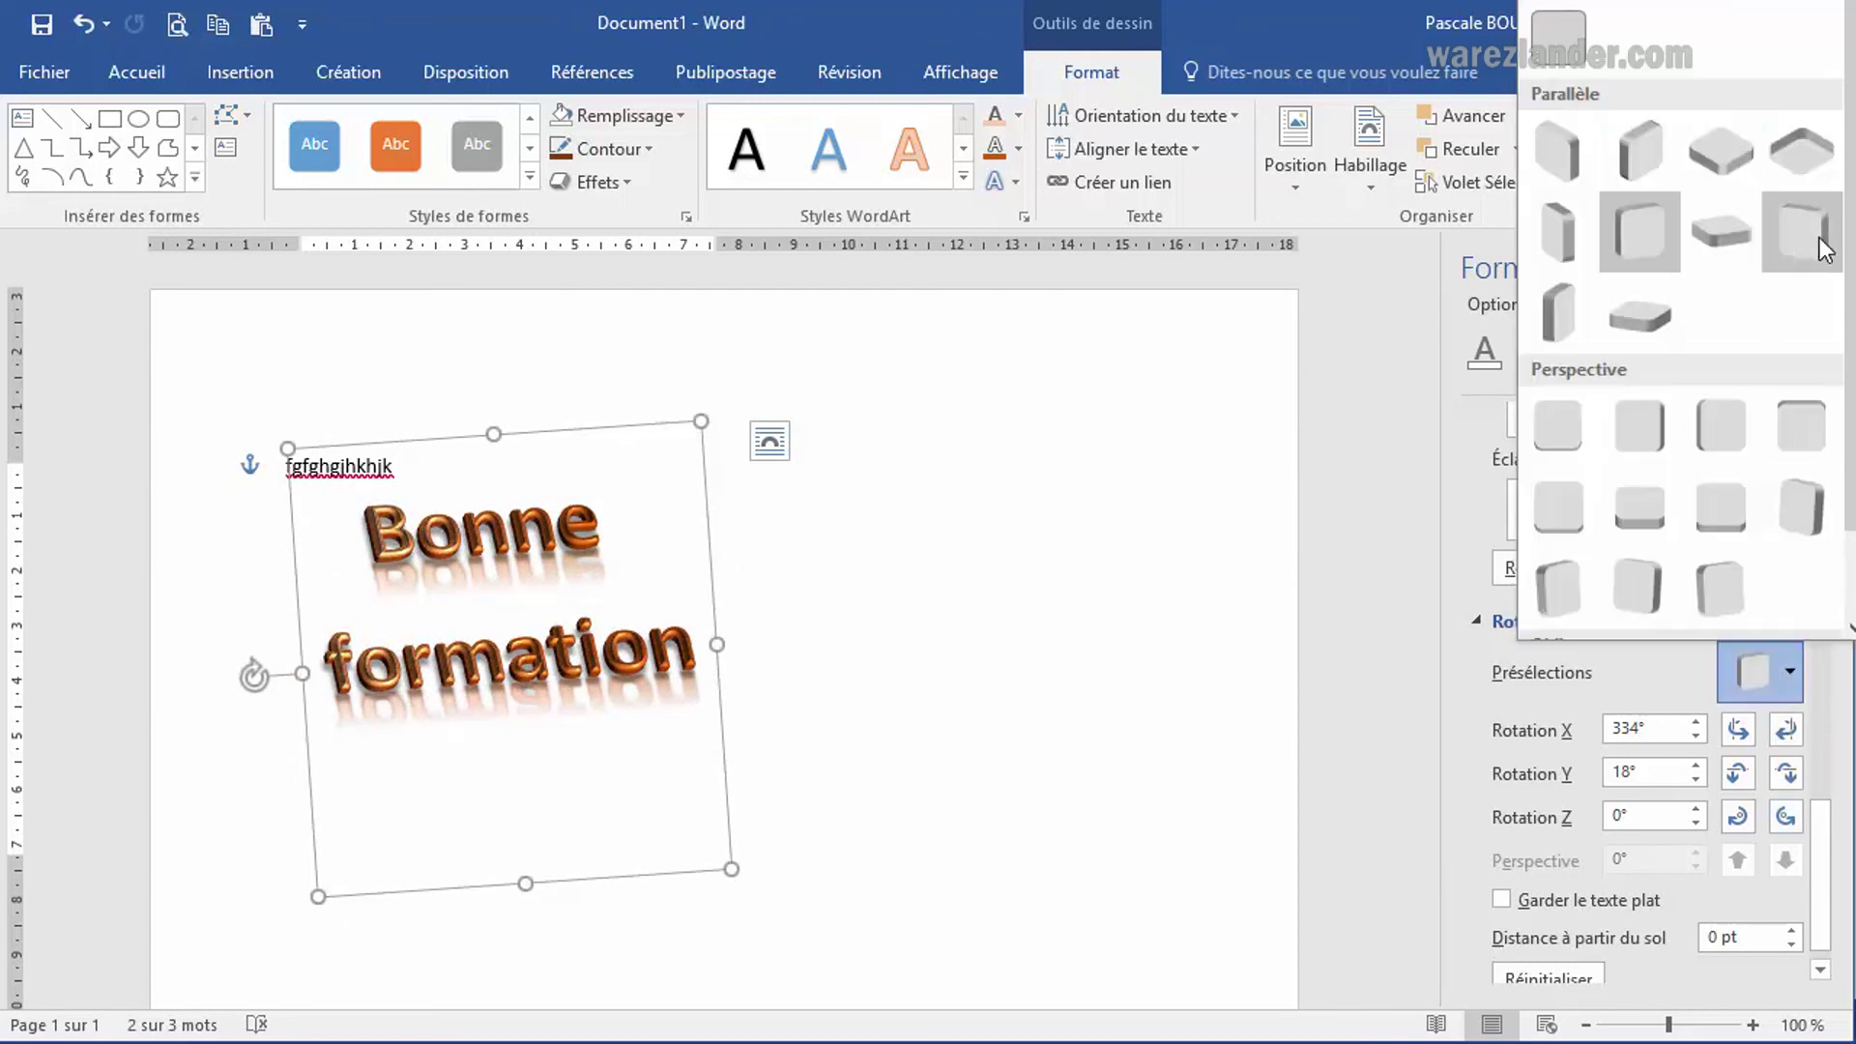
click(1813, 166)
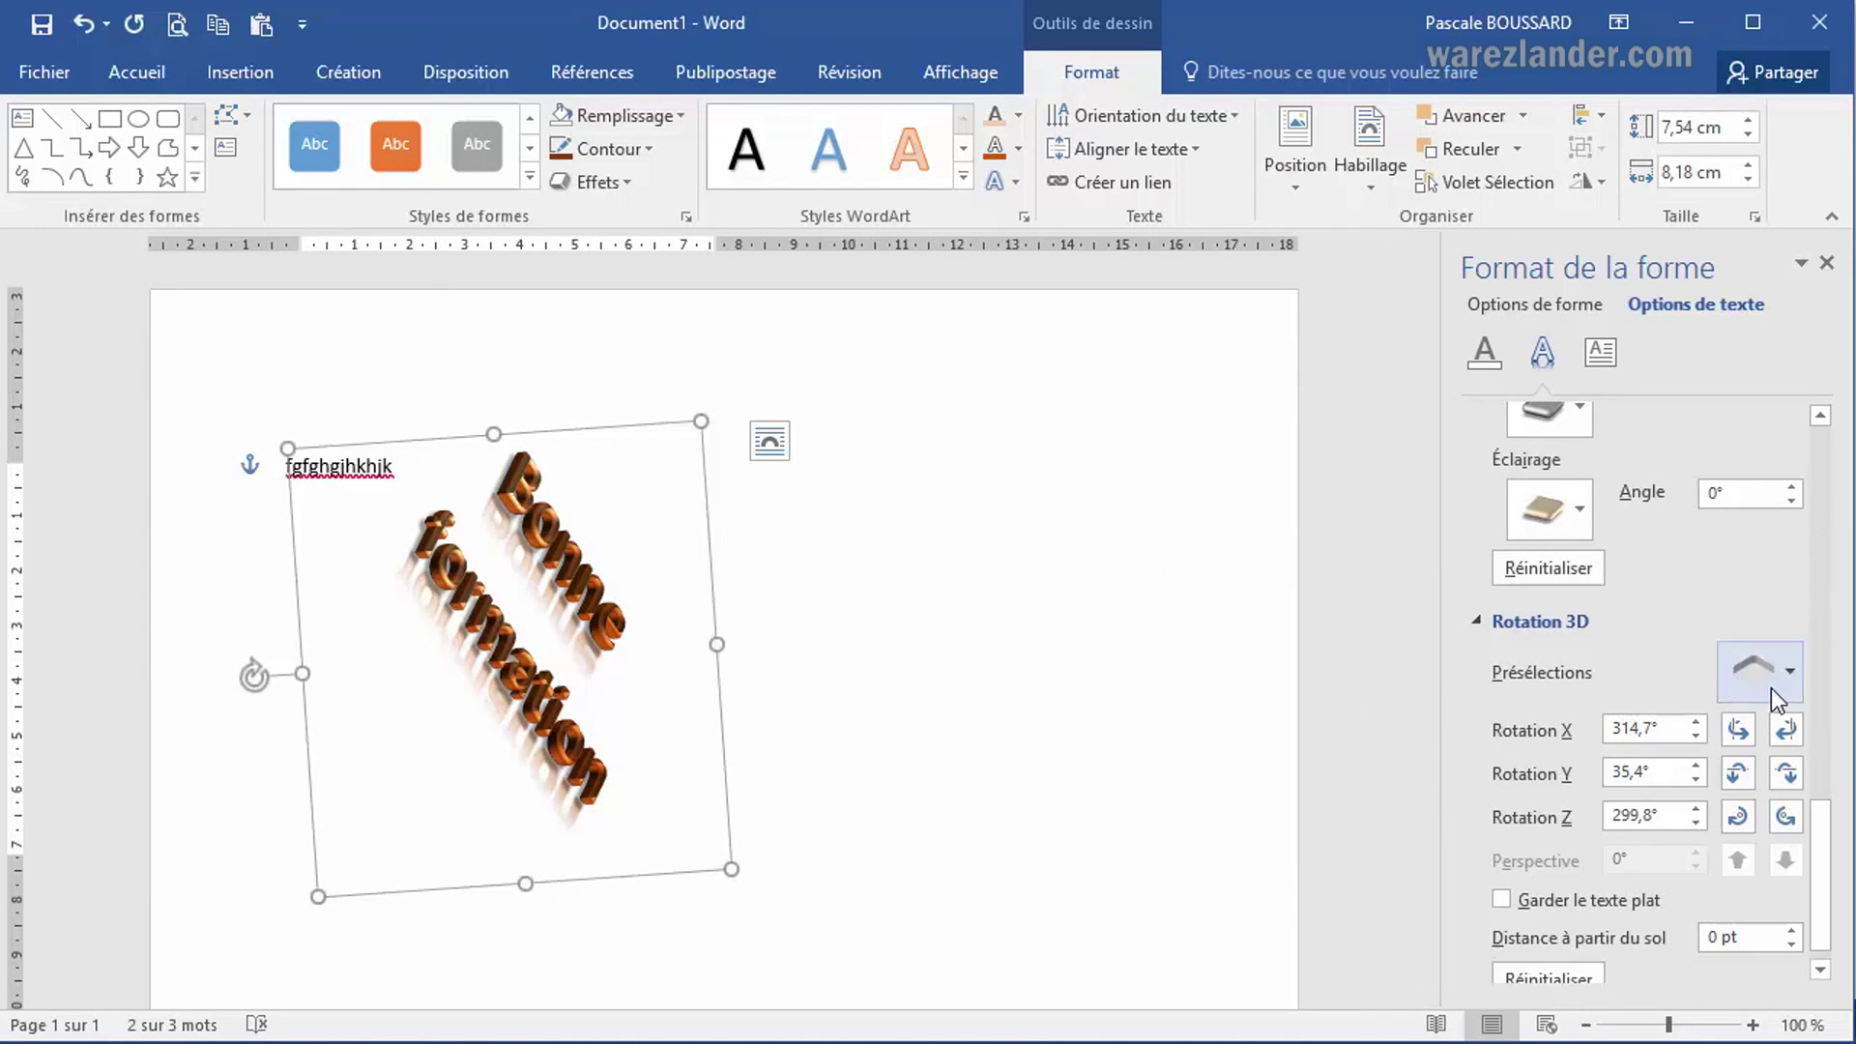
click(1794, 677)
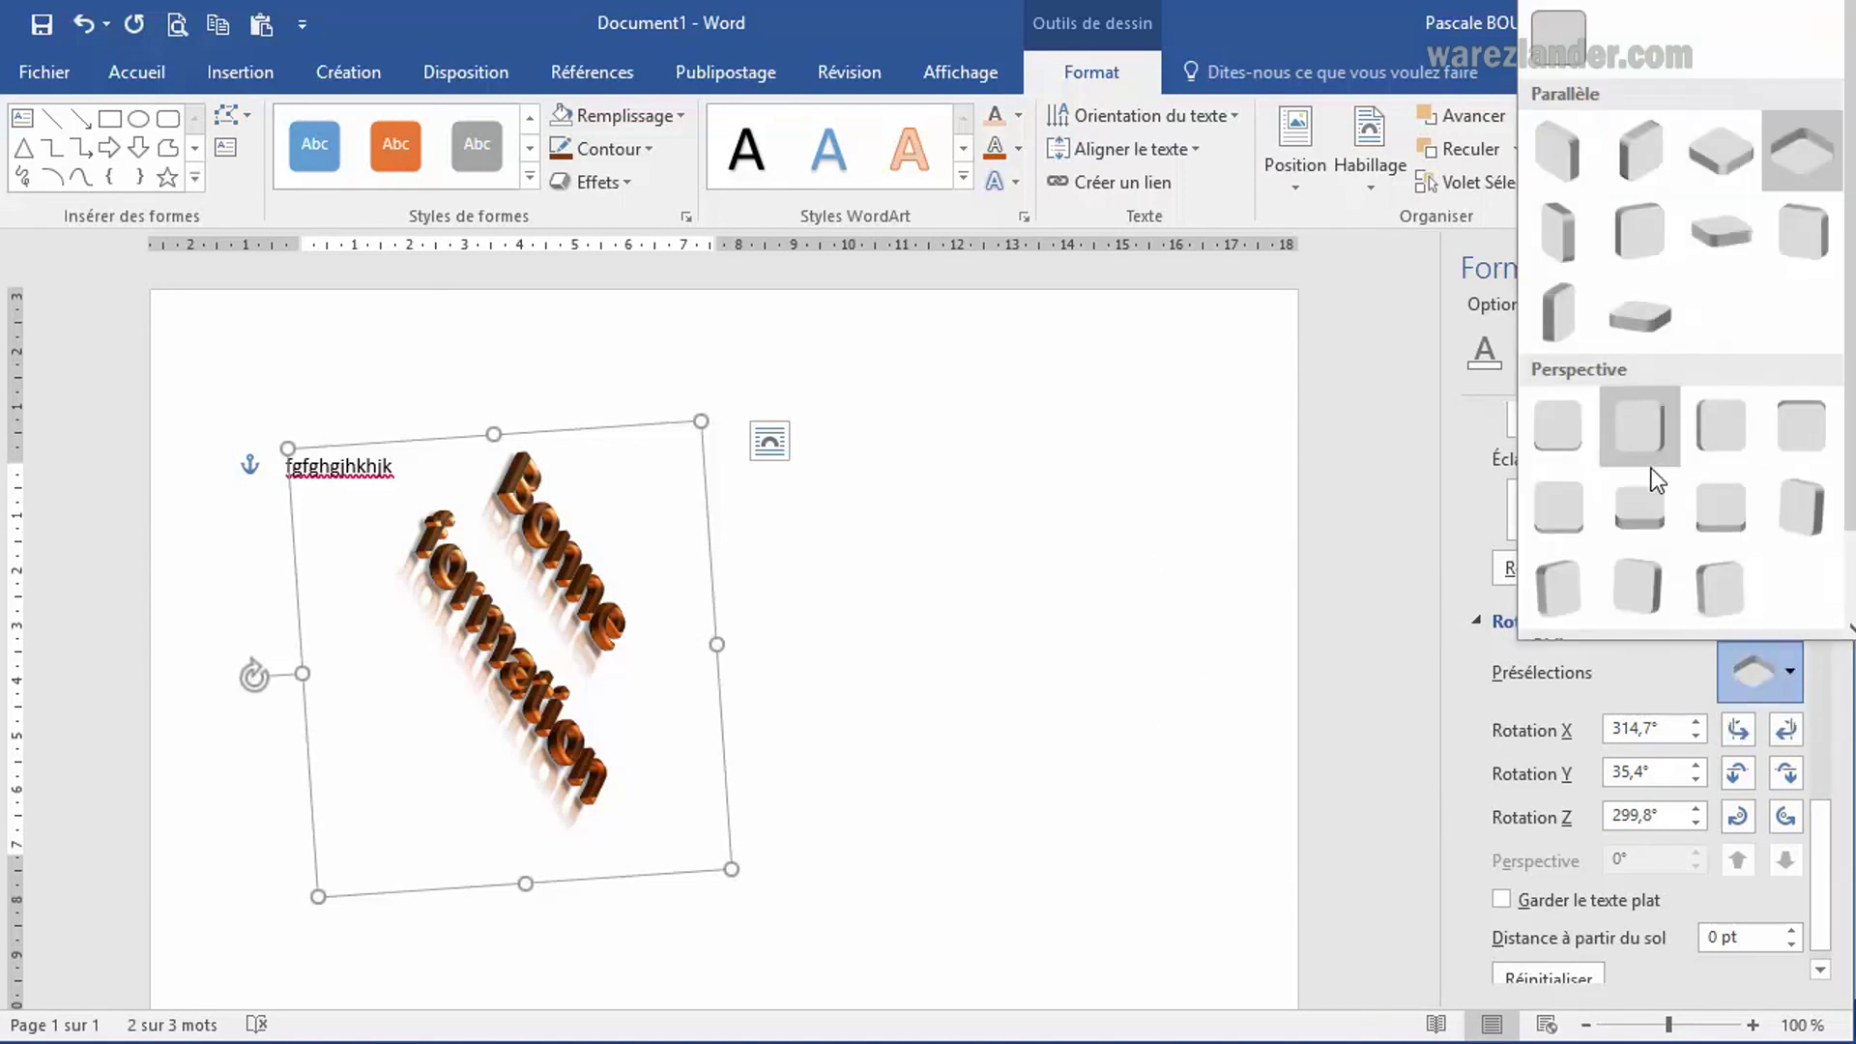
key(Escape)
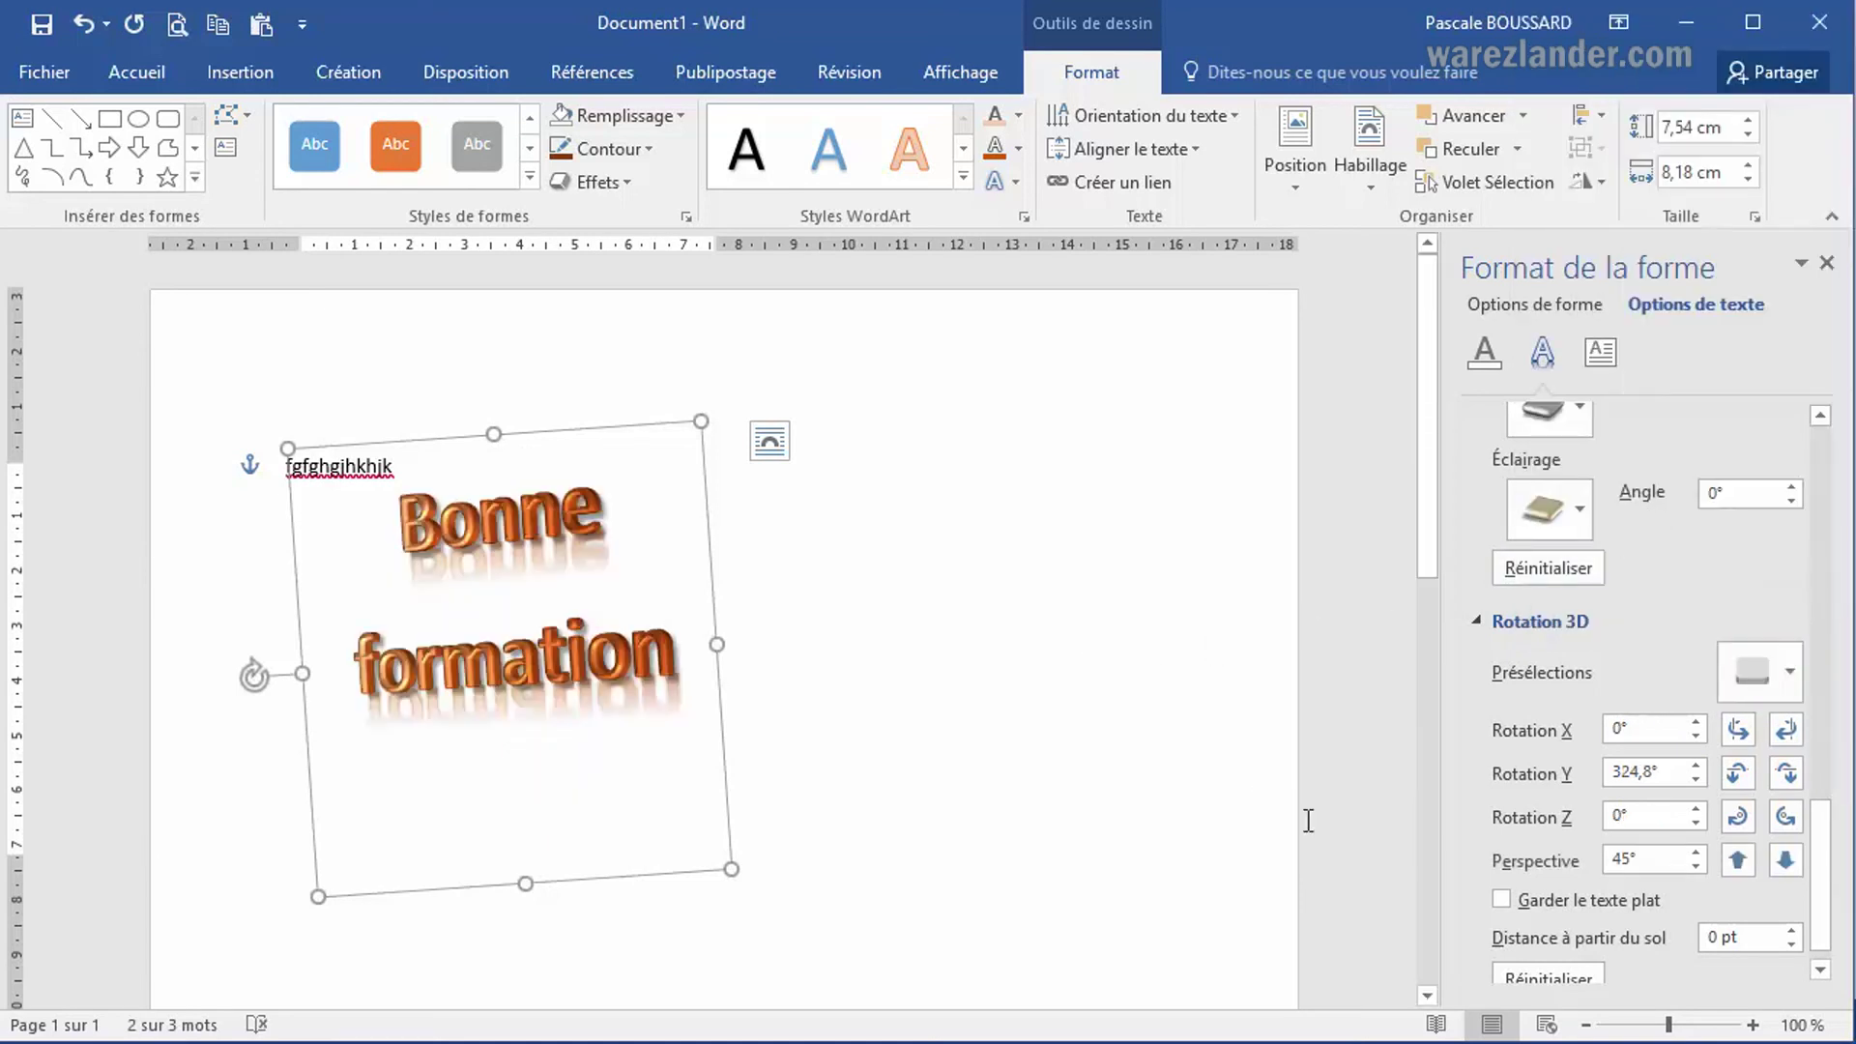
Step: Try a 60° X rotation on the text, and reduce it to 20°
scroll(1832, 894, down, 1)
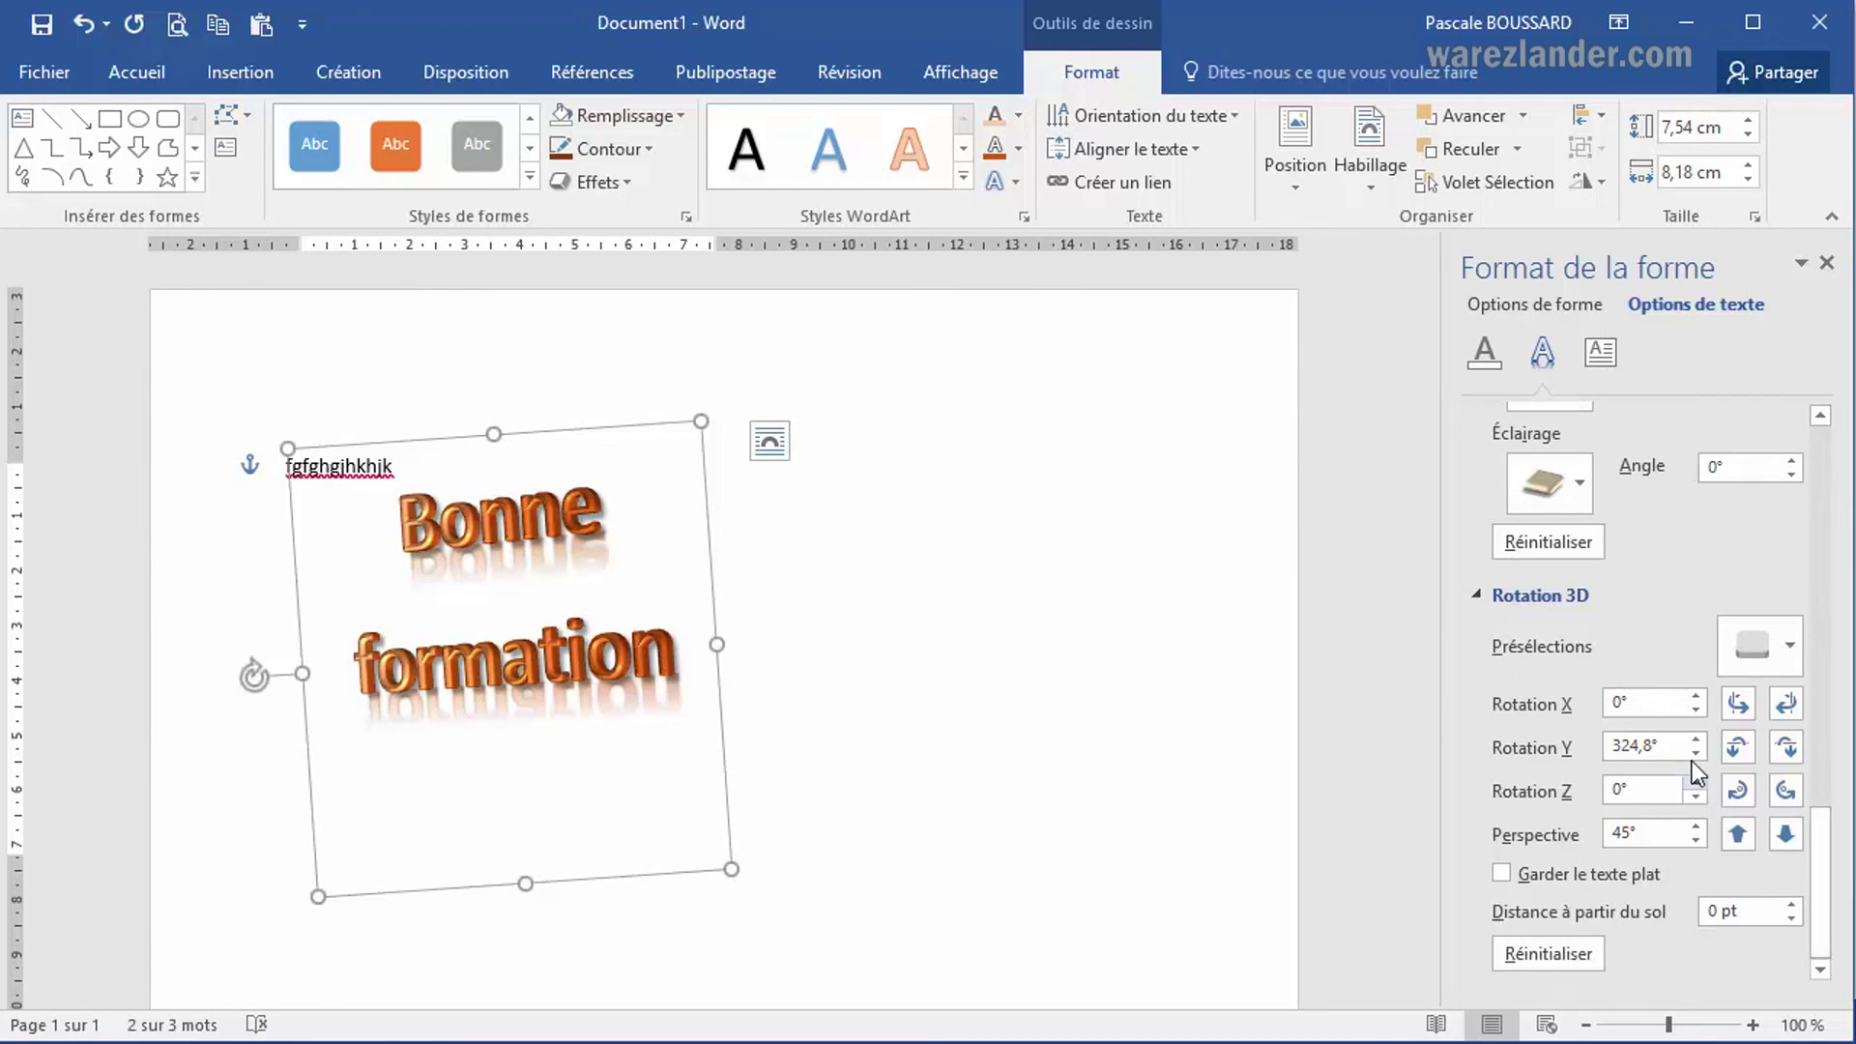
click(1695, 696)
click(1694, 696)
click(1694, 696)
click(1695, 696)
click(1694, 696)
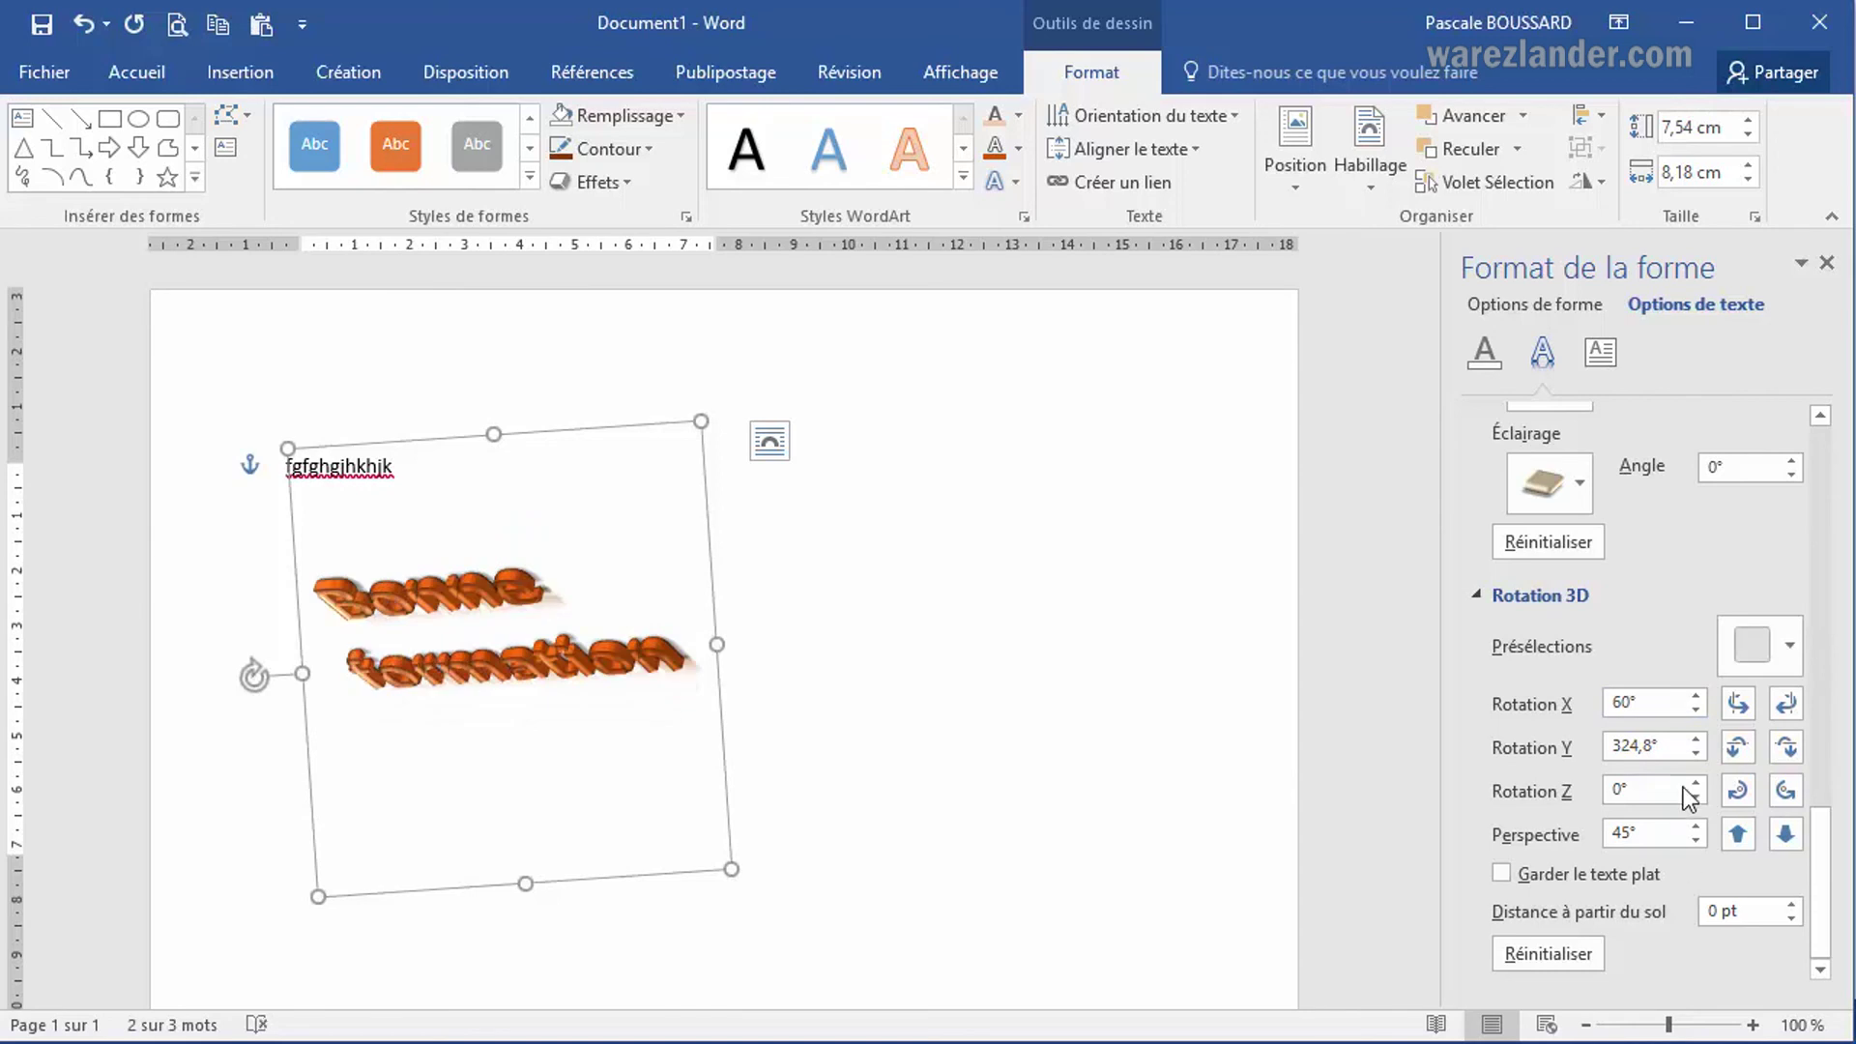
click(1694, 712)
click(1695, 712)
click(1695, 713)
click(1695, 713)
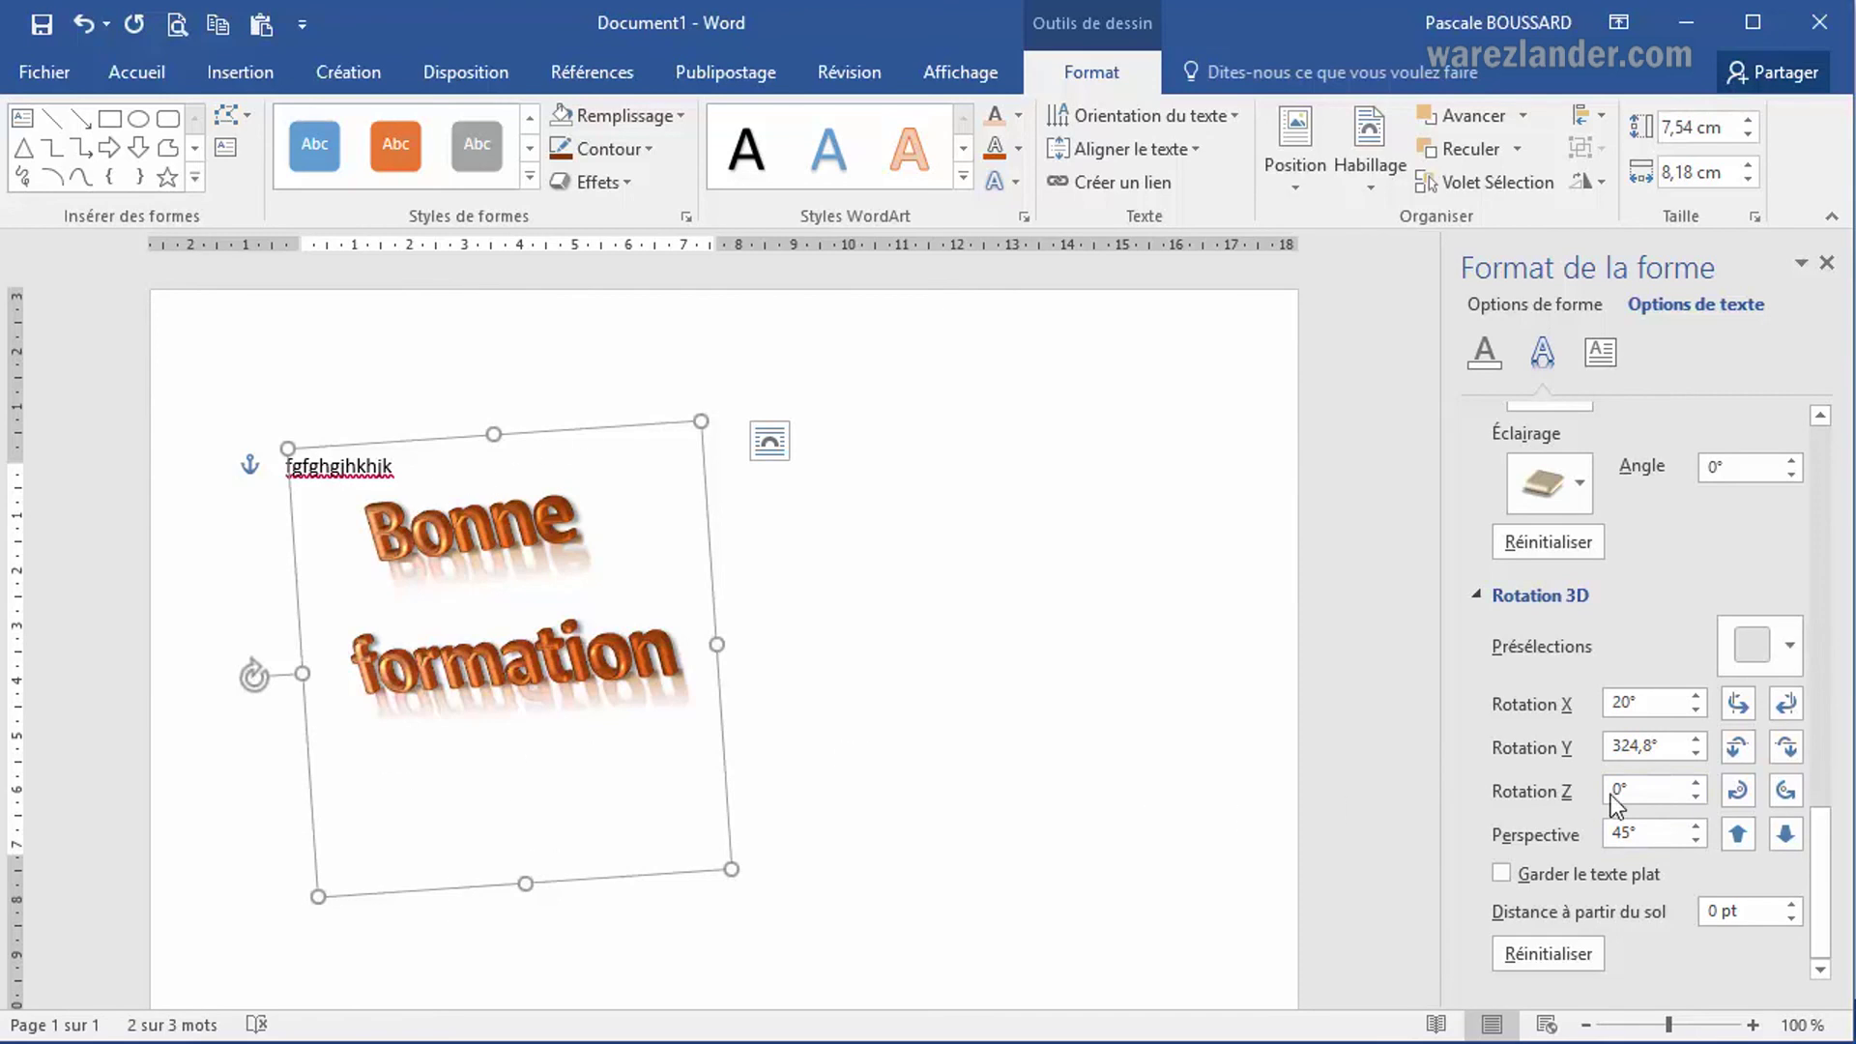
Step: Set the text's Y rotation to 330° and its Z rotation to 30°
click(1695, 752)
click(1696, 752)
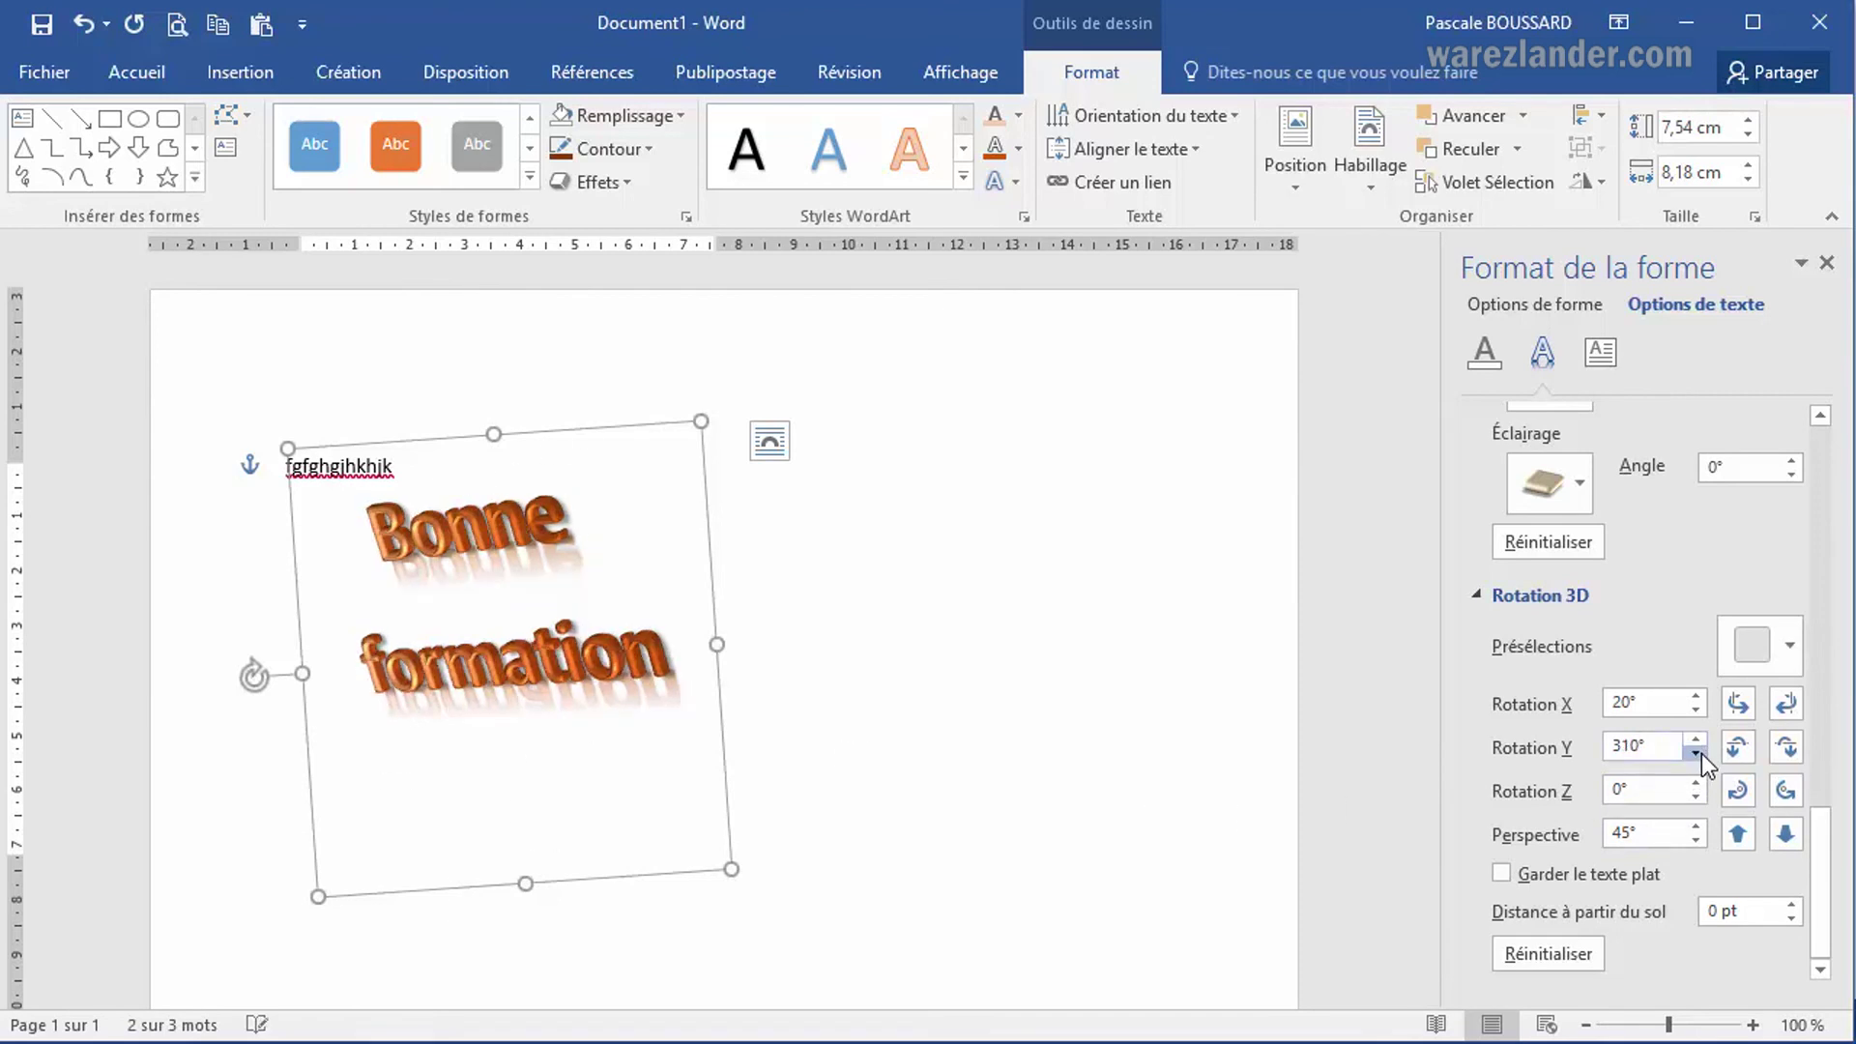
click(1695, 752)
click(1695, 740)
click(1695, 739)
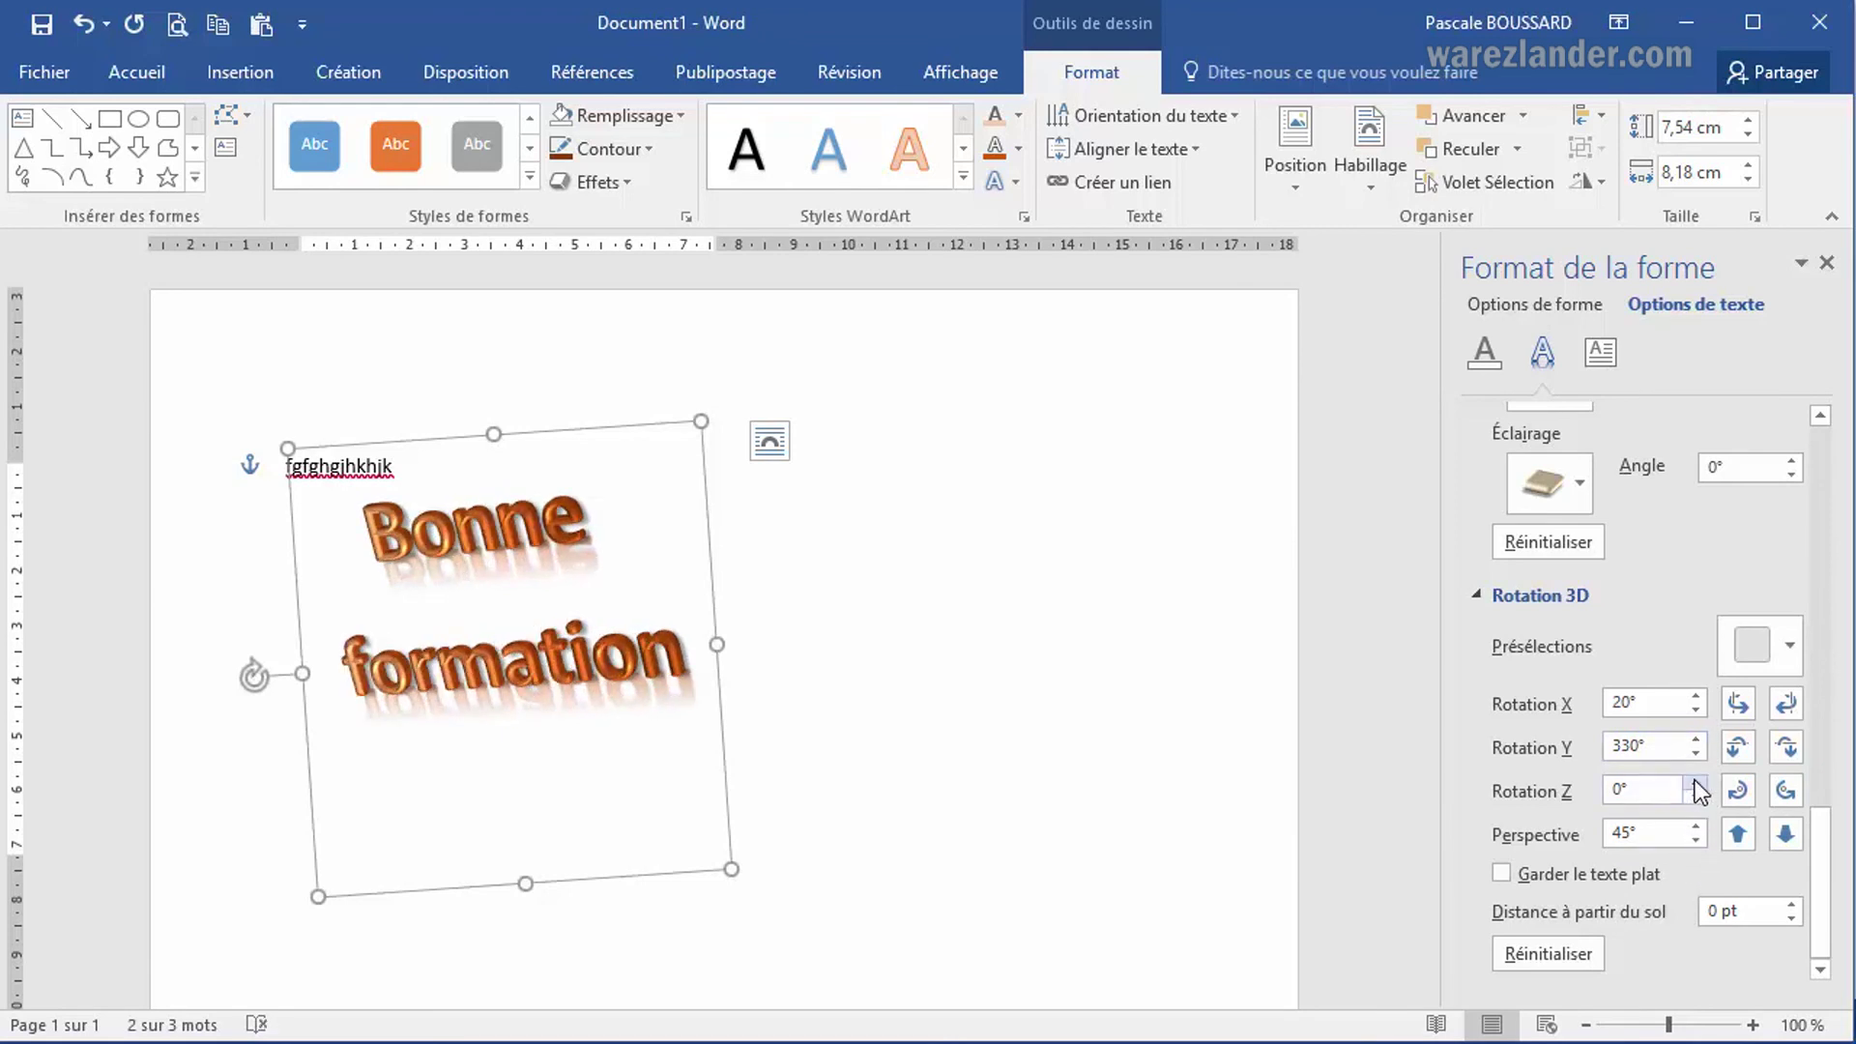
click(1696, 784)
click(1696, 784)
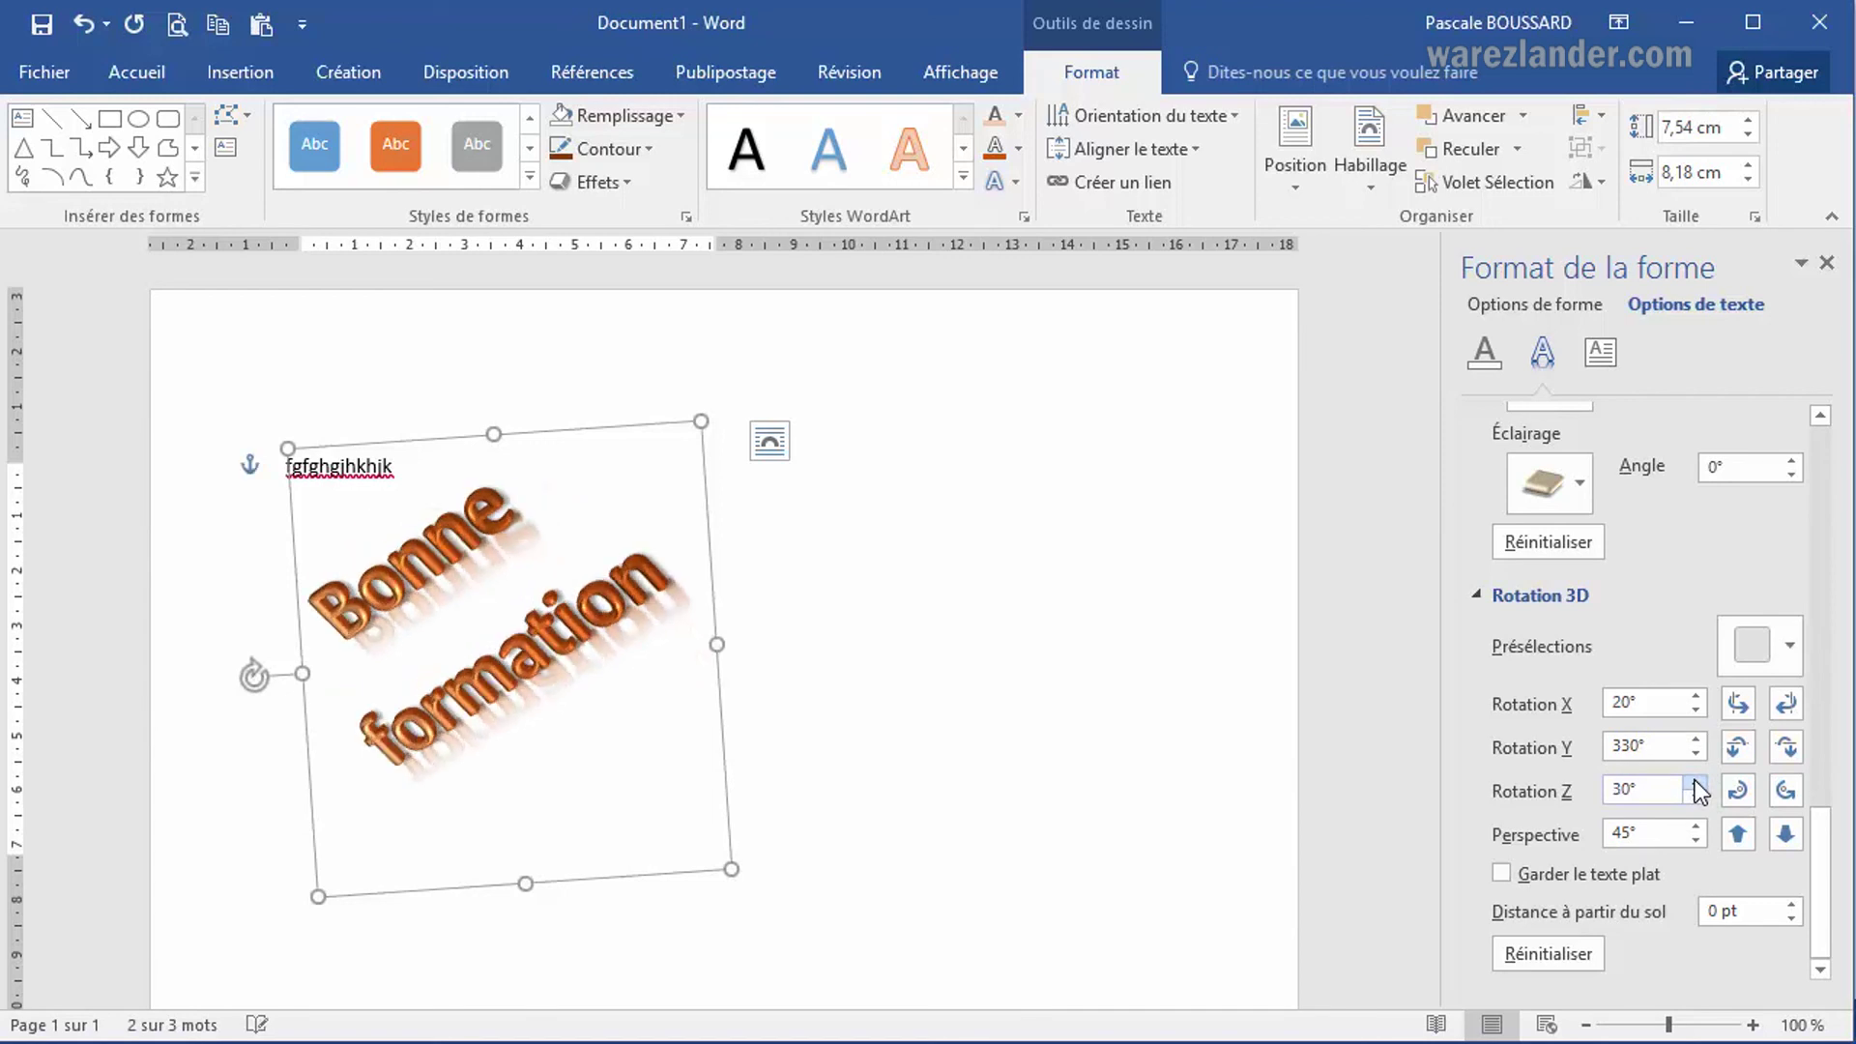
Step: Raise the text's perspective to 95°, and bring it back down to 85°
click(1696, 827)
click(1695, 827)
click(1695, 828)
click(1695, 827)
click(1695, 828)
click(1696, 828)
click(1695, 828)
click(1696, 827)
click(1696, 827)
click(1696, 827)
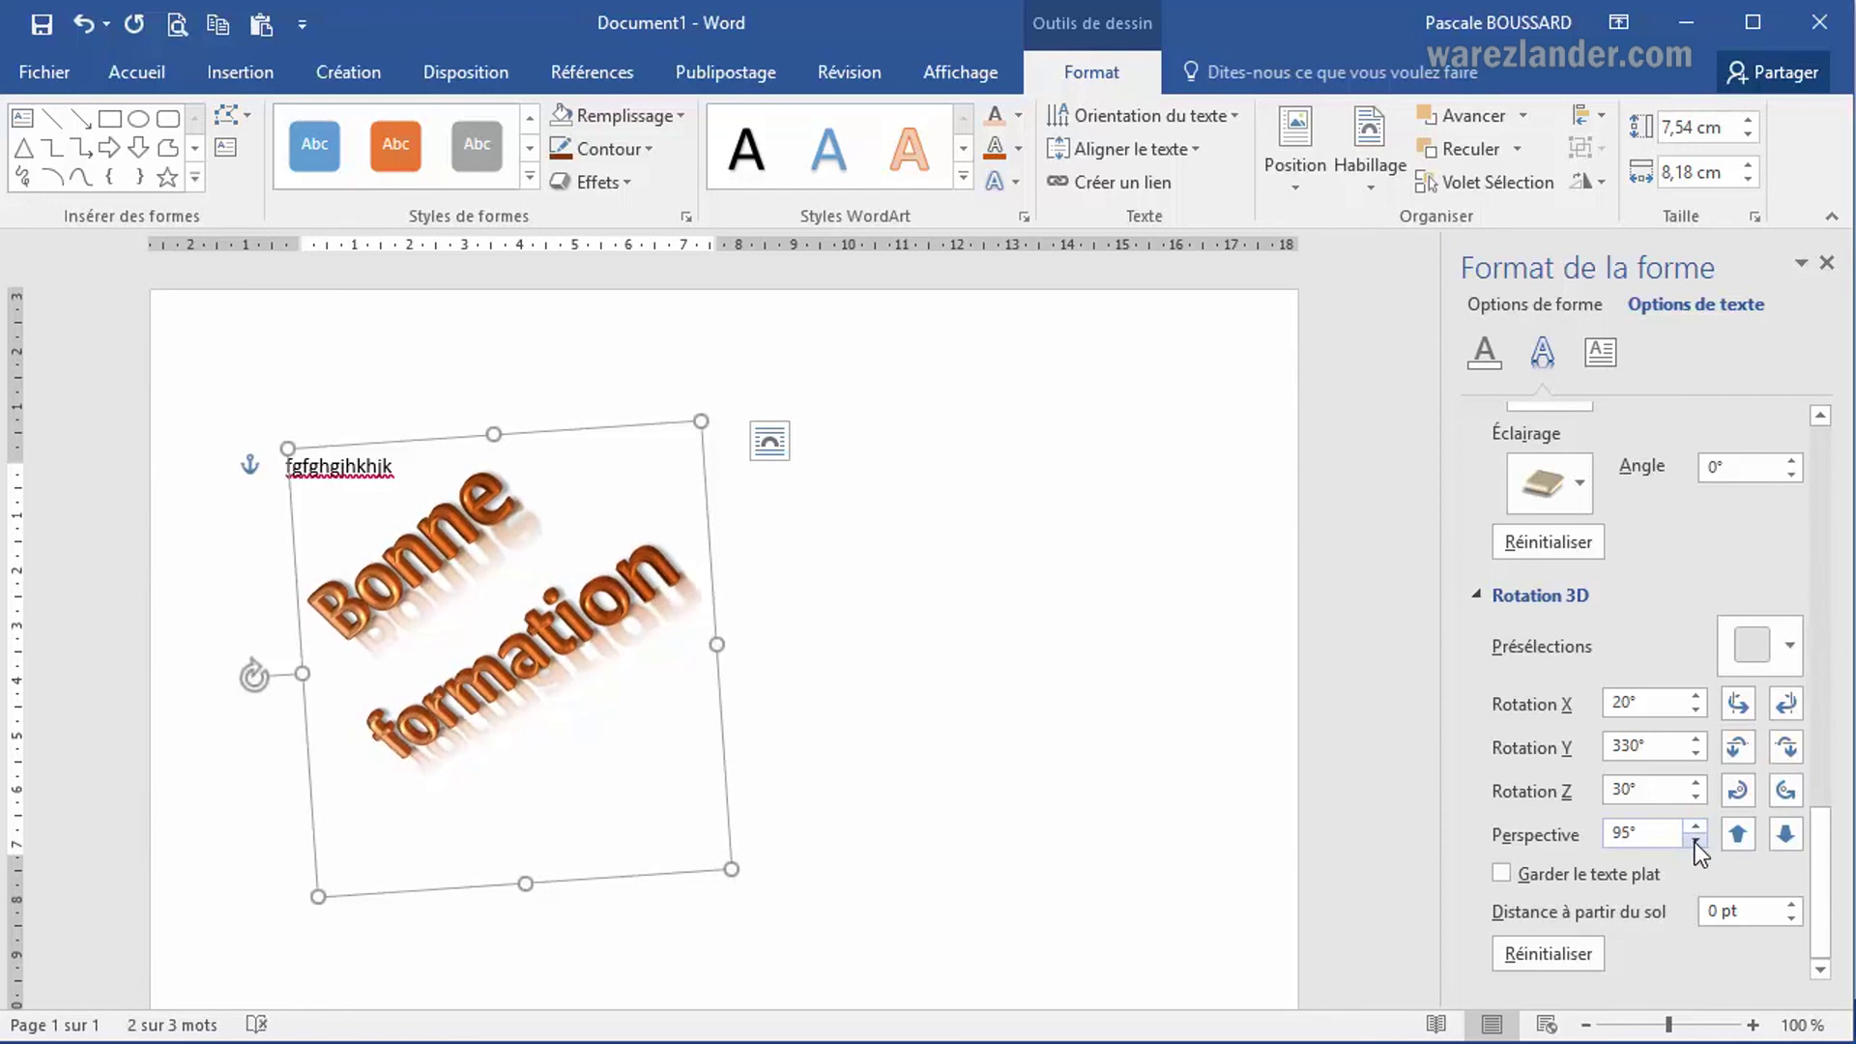
click(1696, 841)
click(1784, 835)
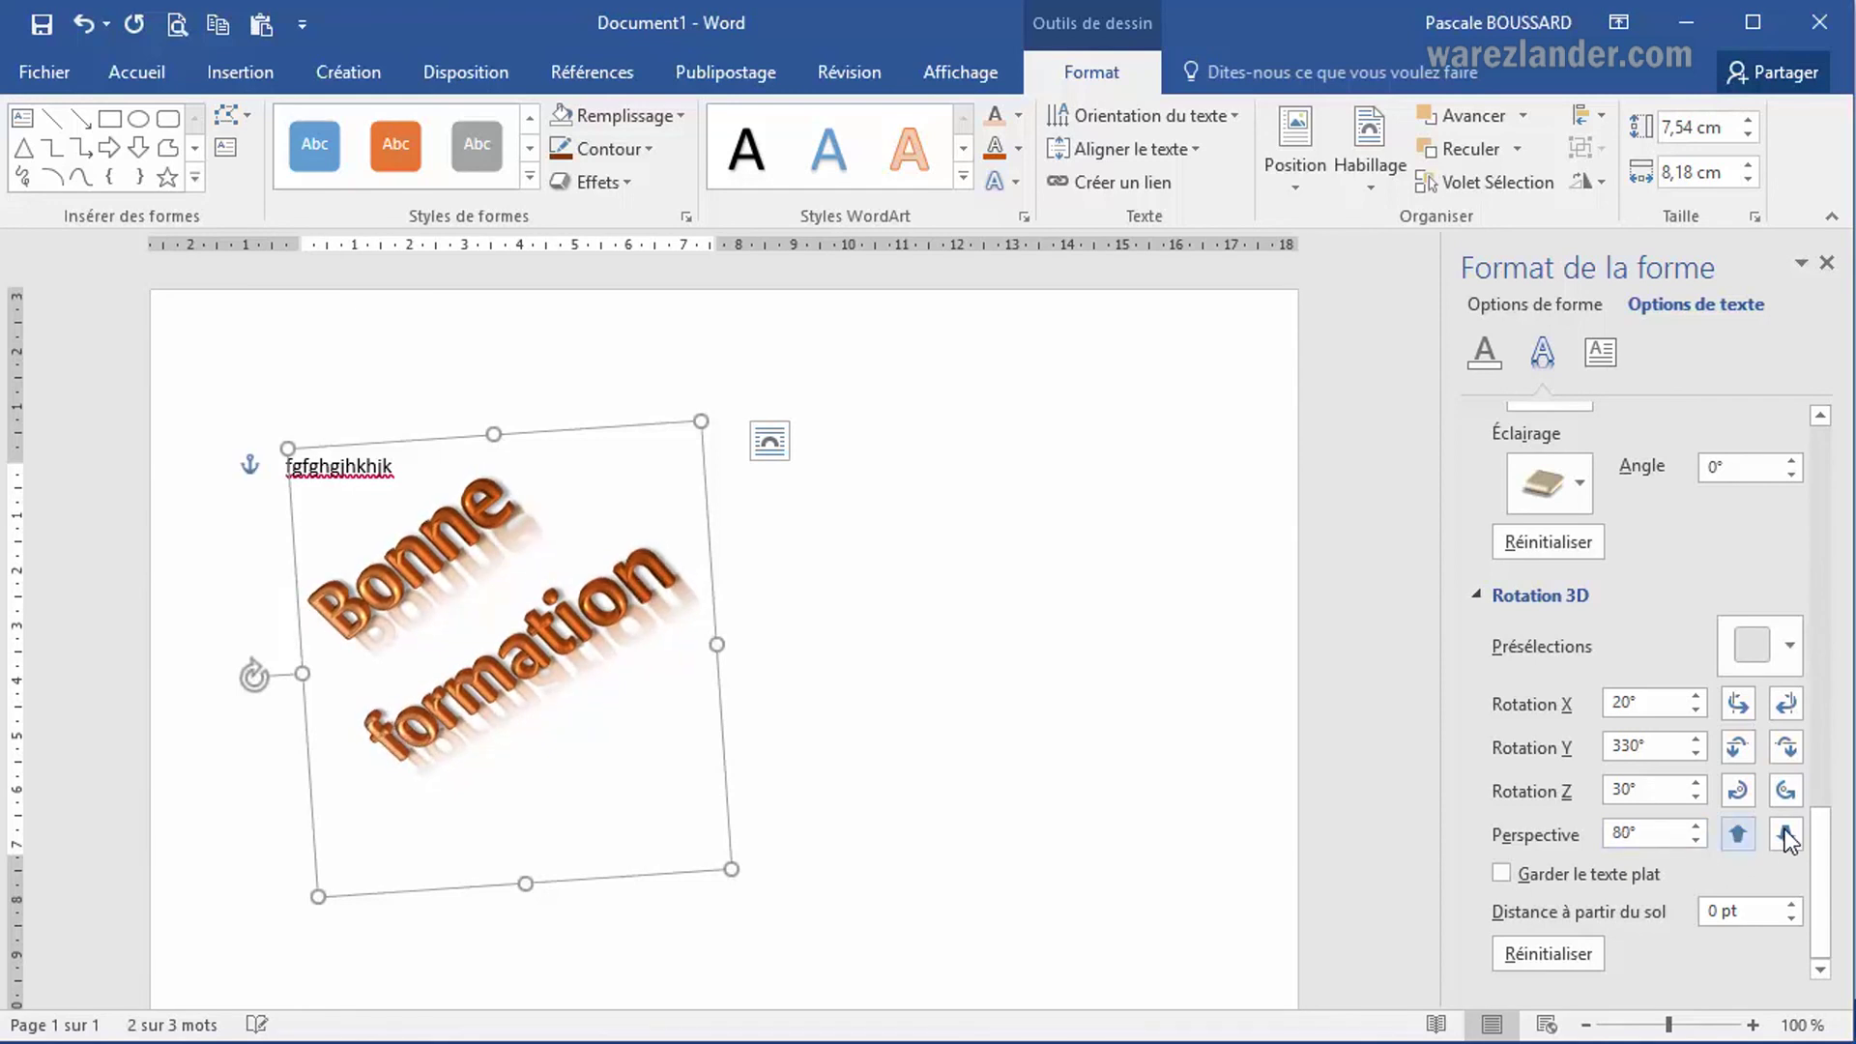
click(1739, 837)
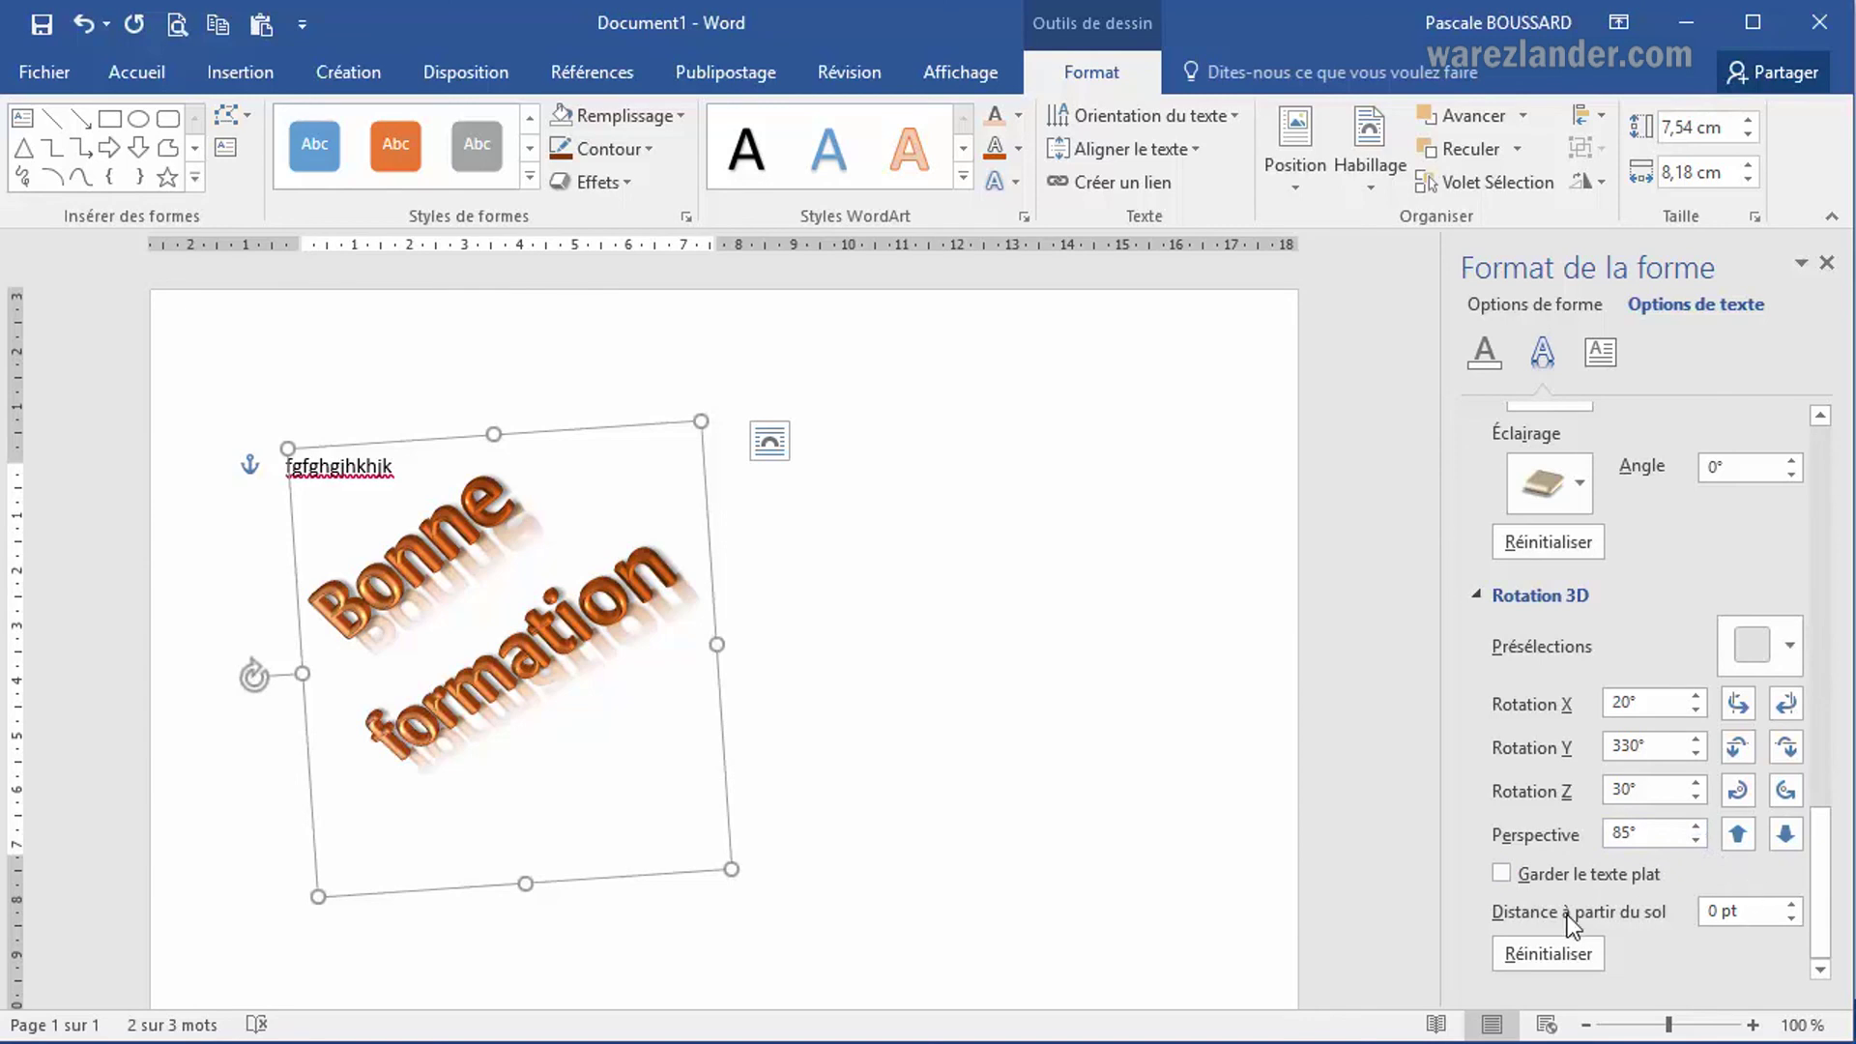
Step: Try the second outer shadow of the first row on the frame, and apply the centre outer shadow (Externe) instead
scroll(1588, 739, up, 5)
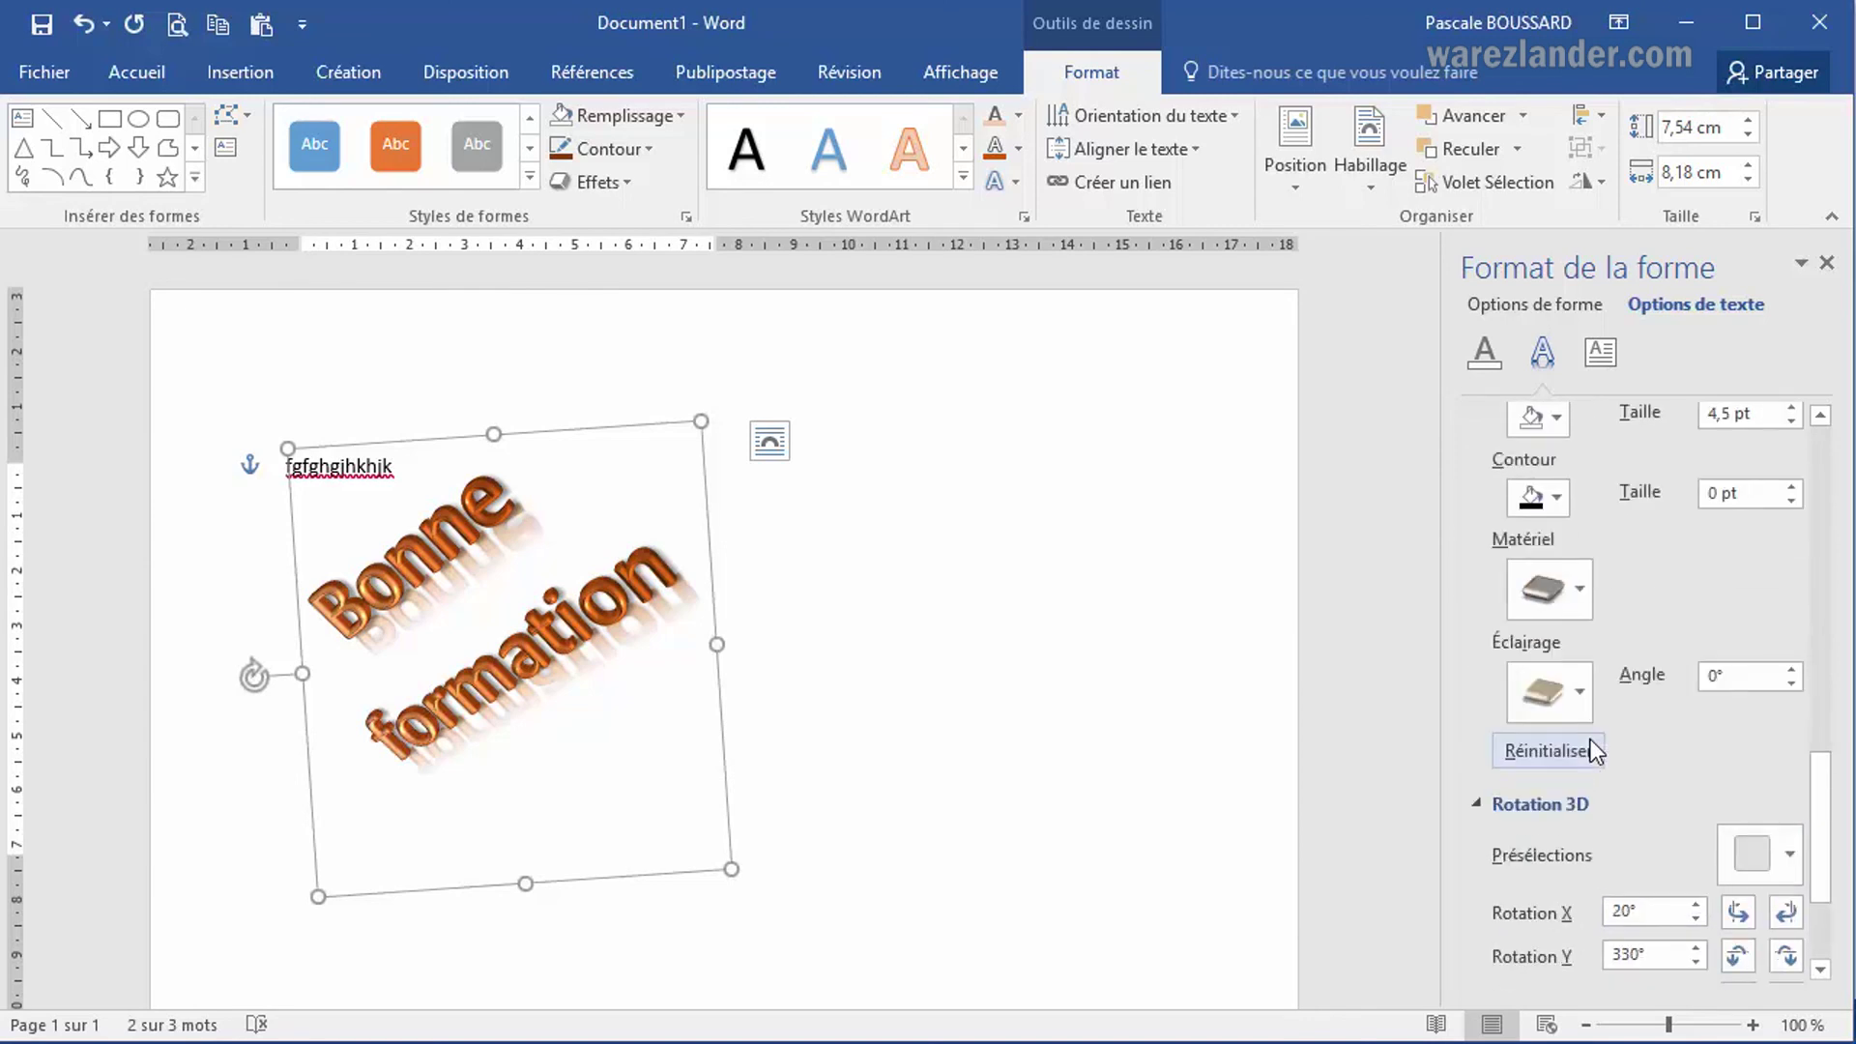
scroll(1587, 738, up, 10)
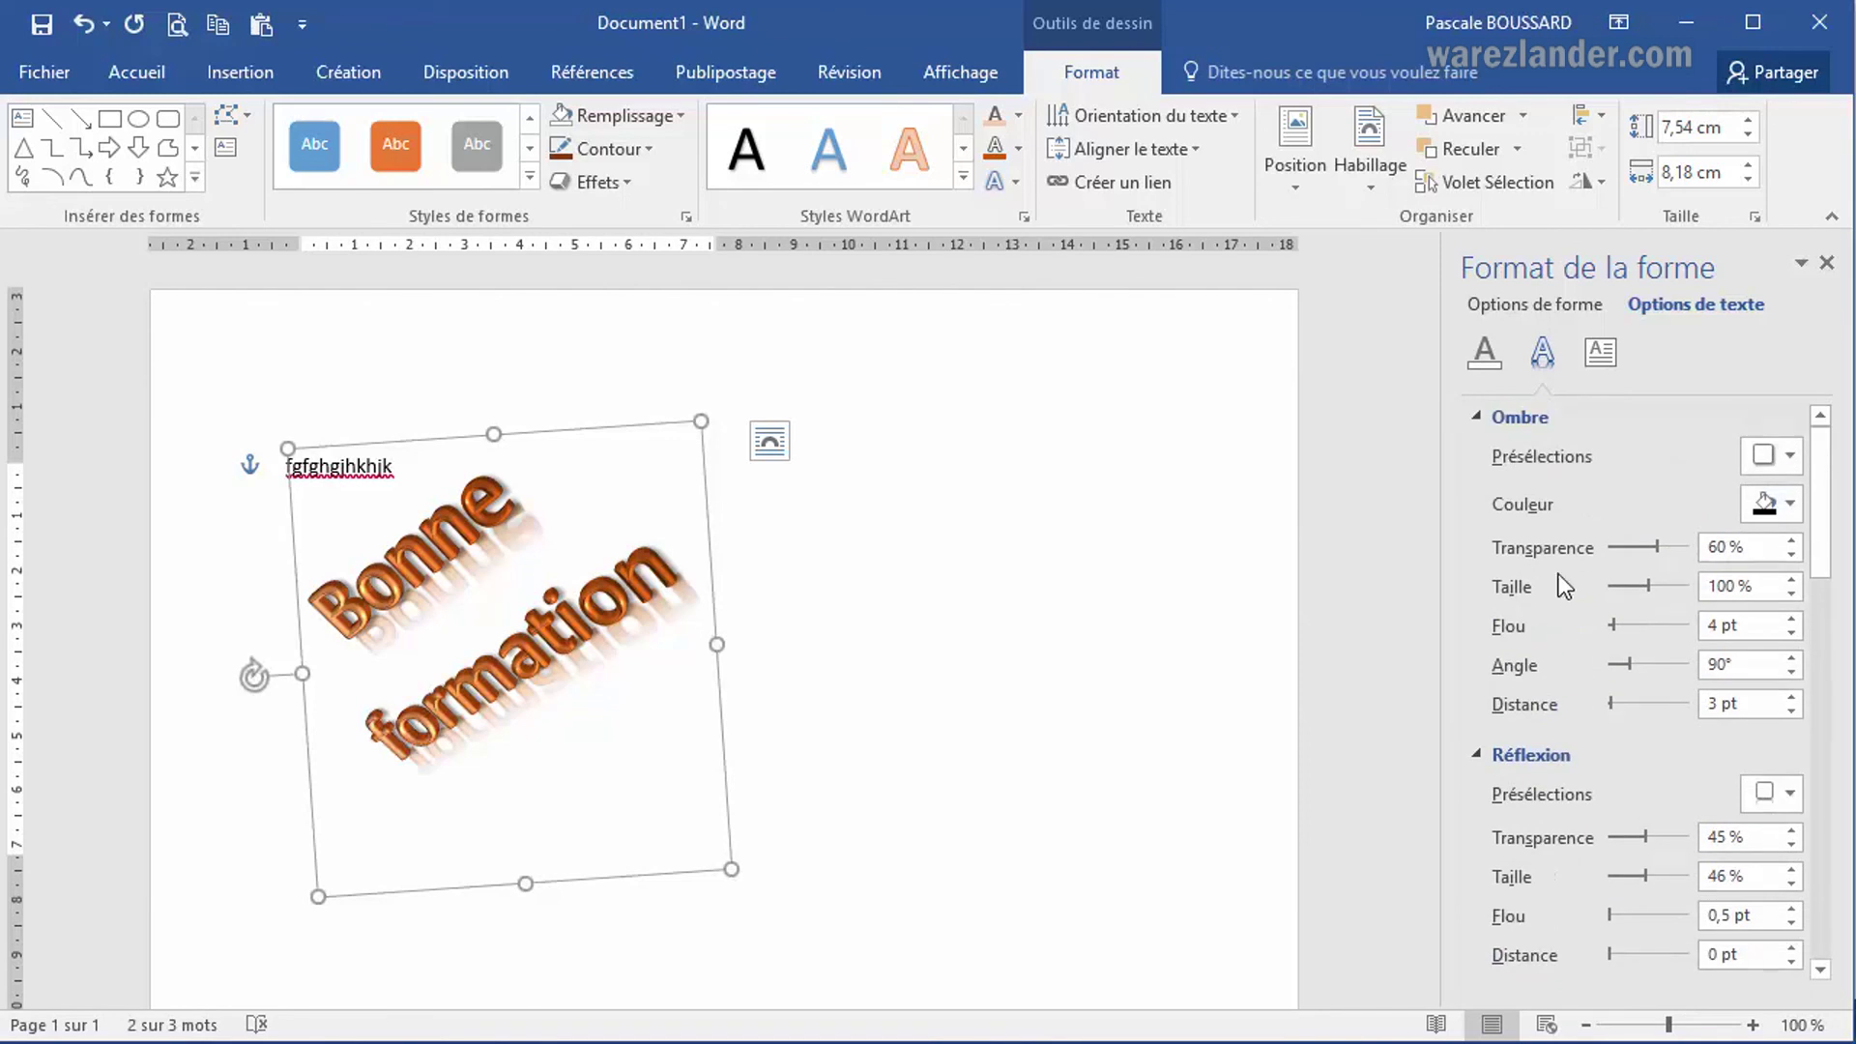
click(1556, 306)
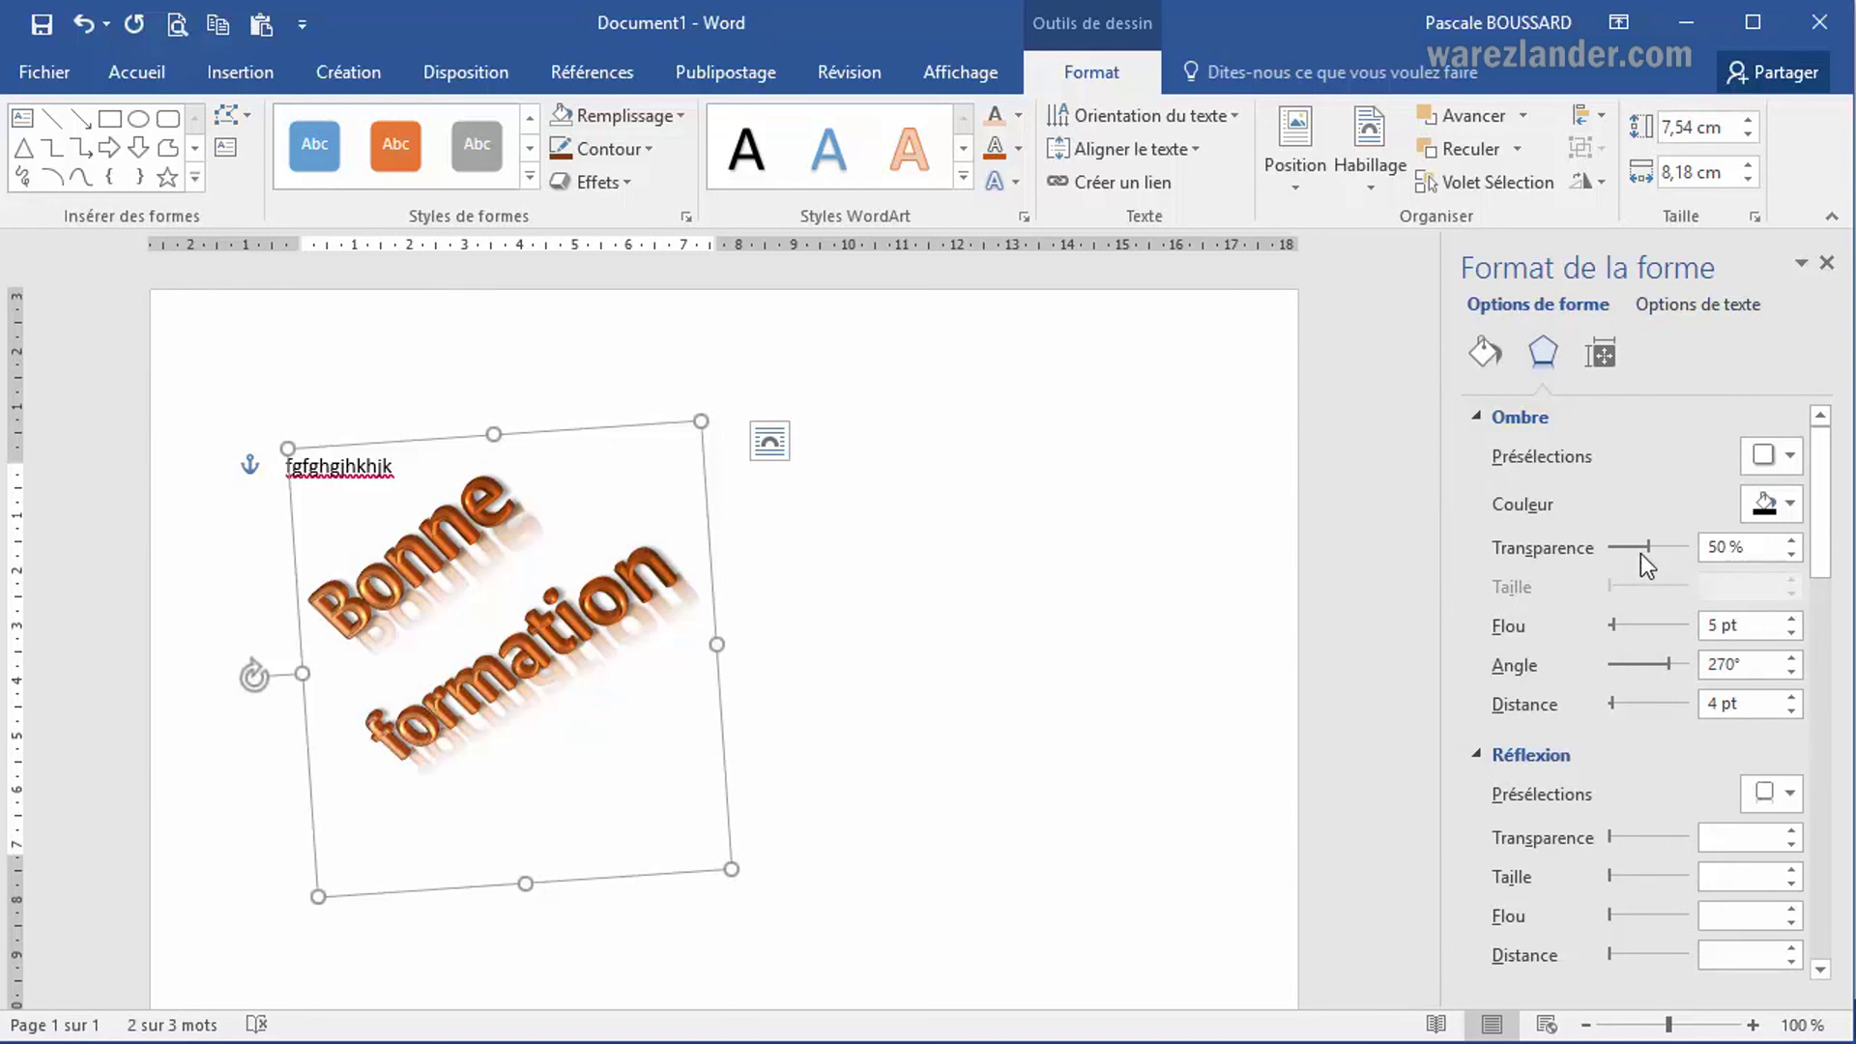
click(1790, 456)
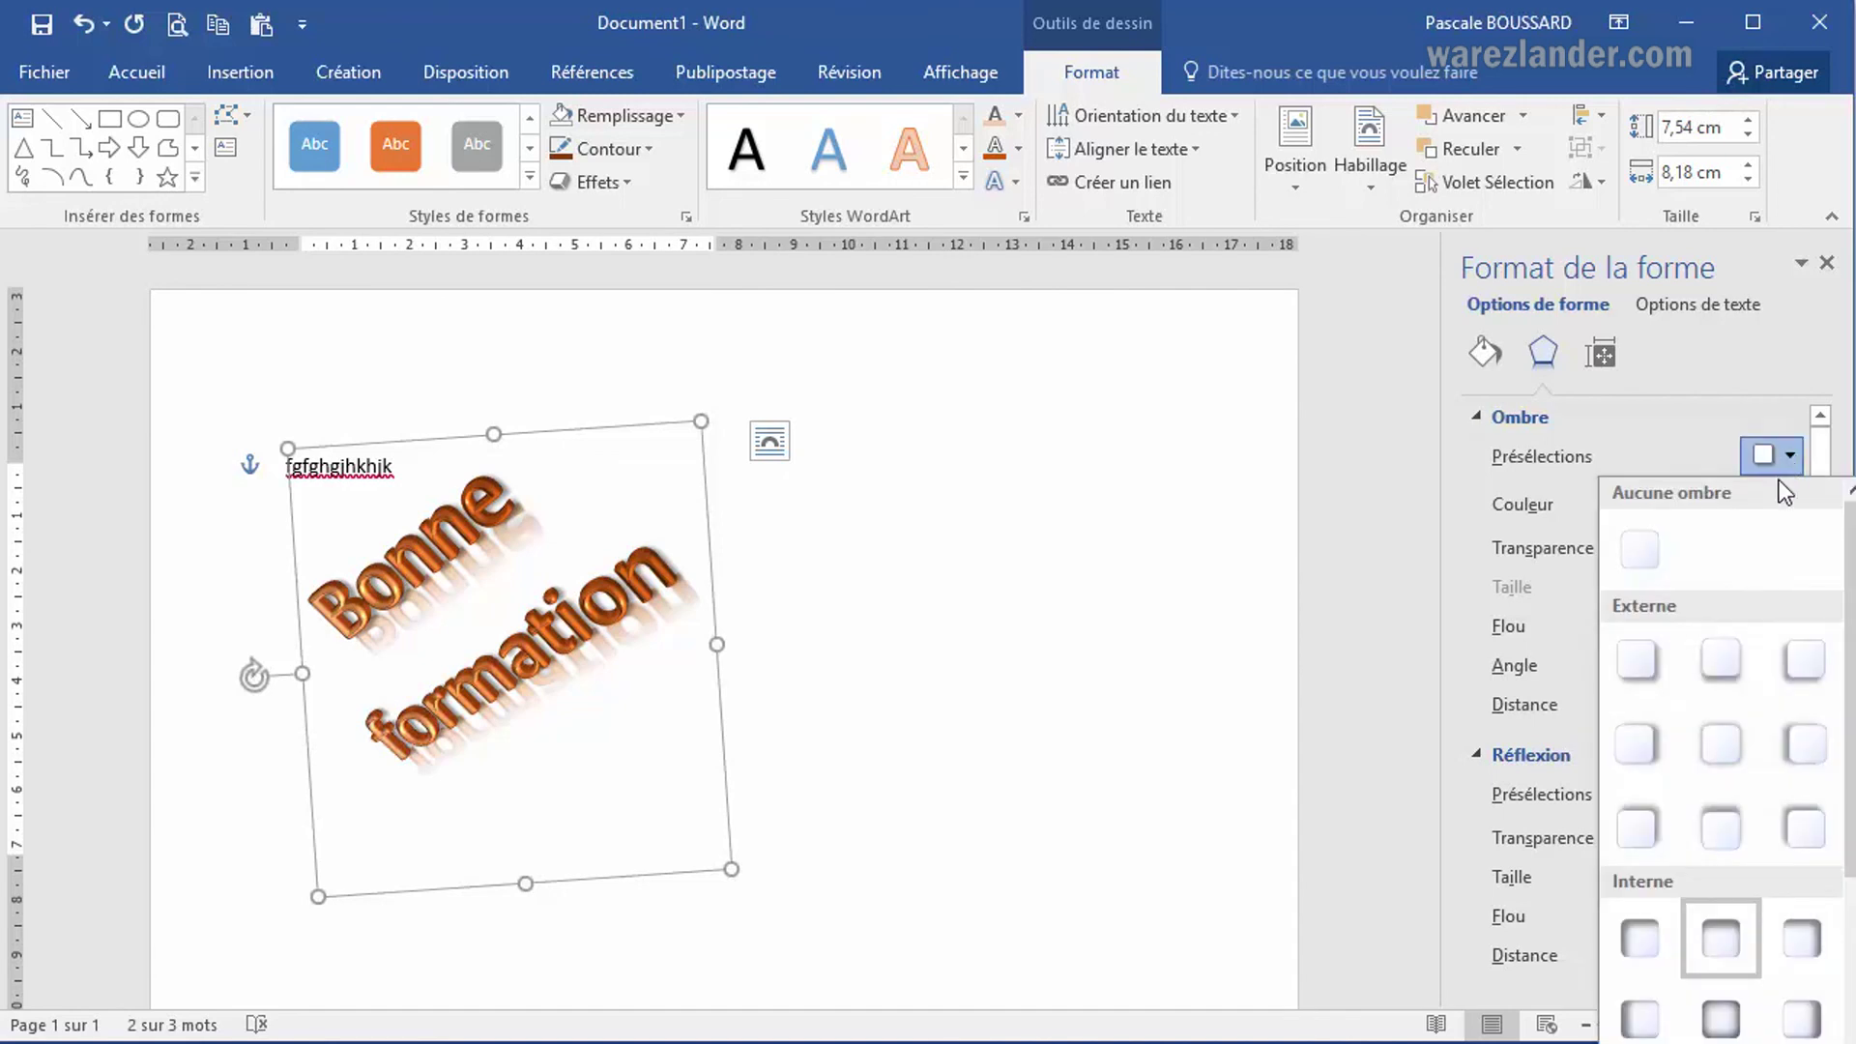
click(1720, 661)
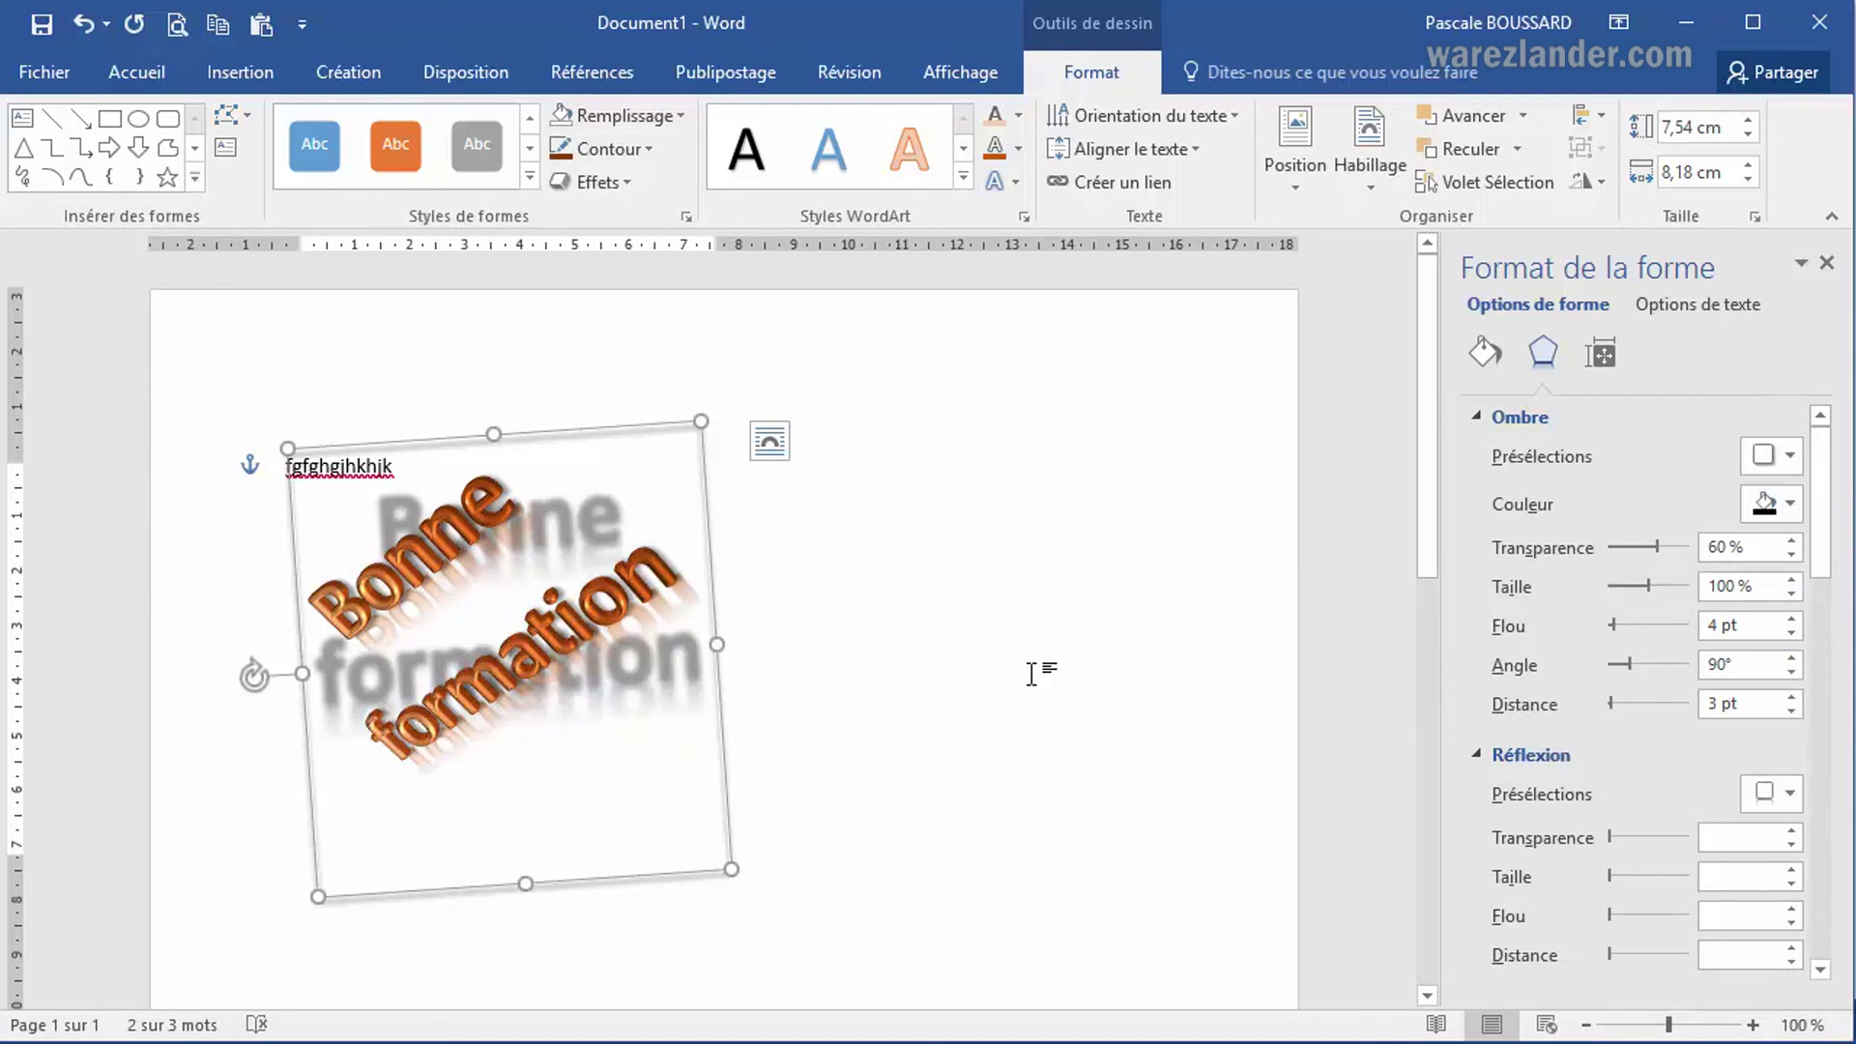
click(1791, 455)
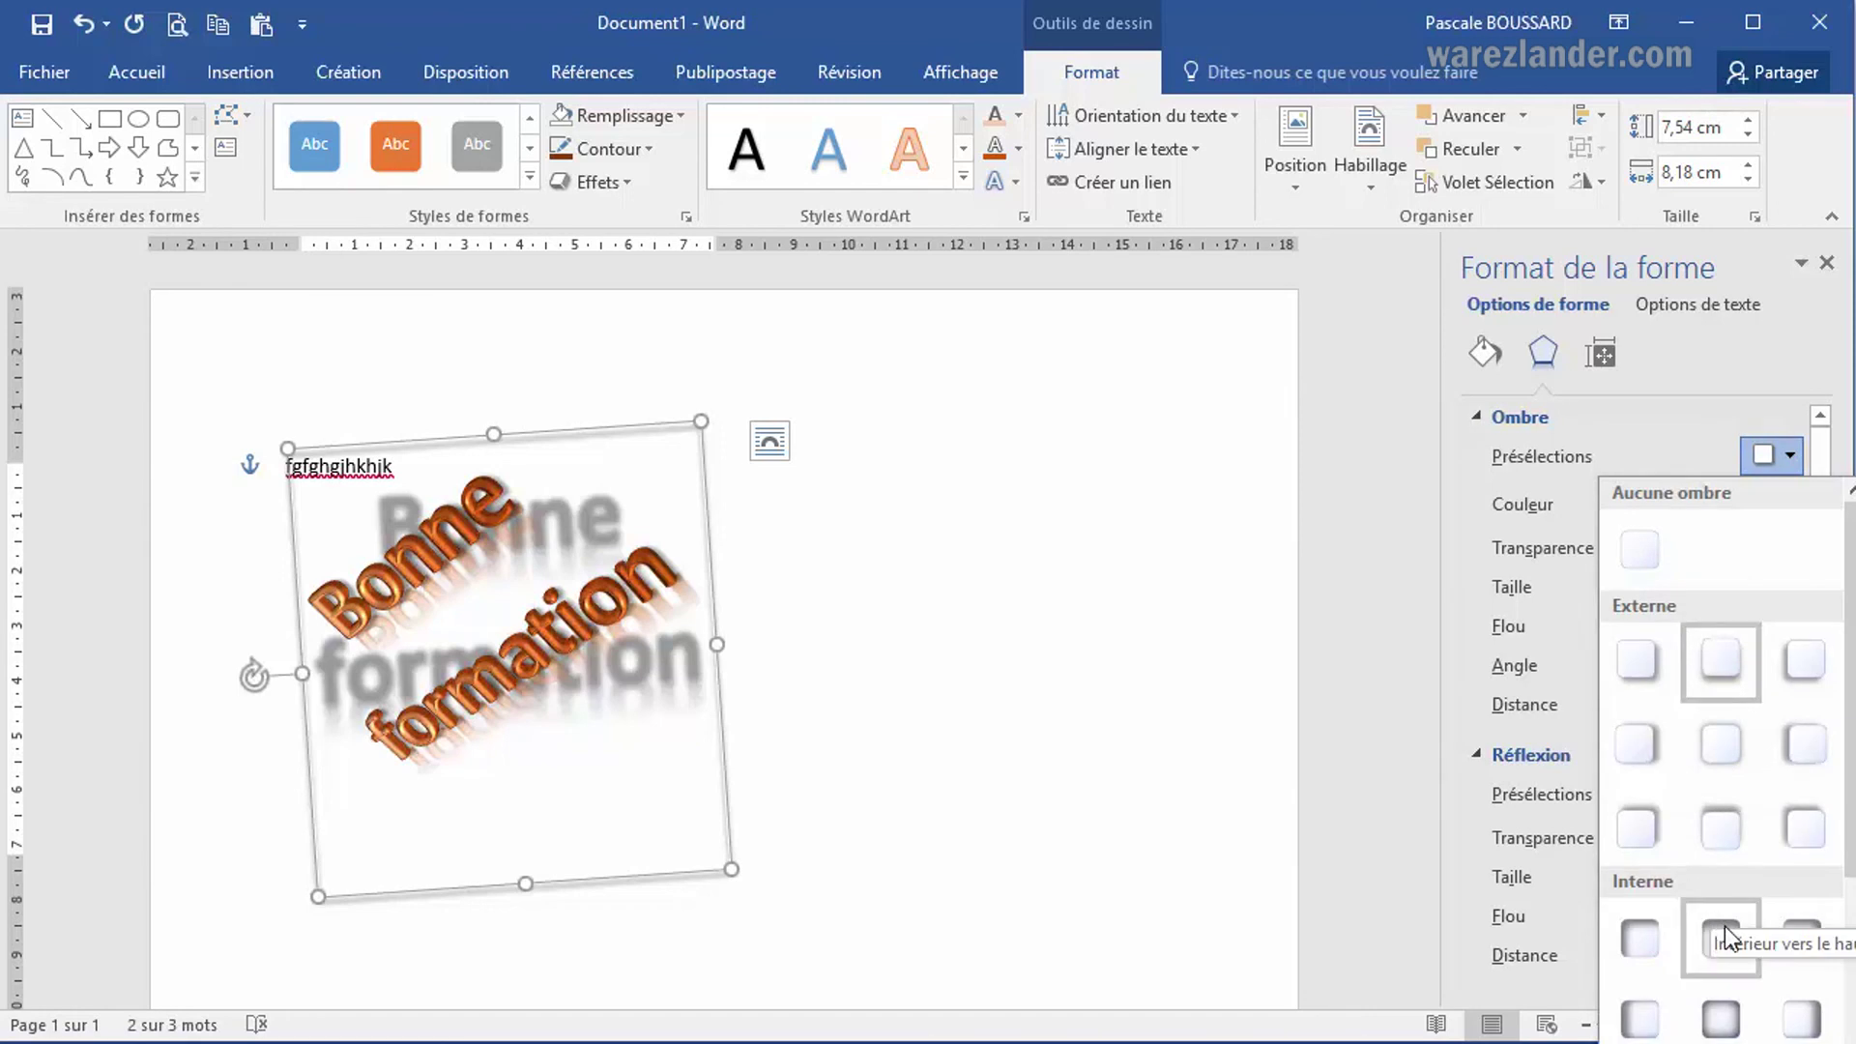
click(1721, 746)
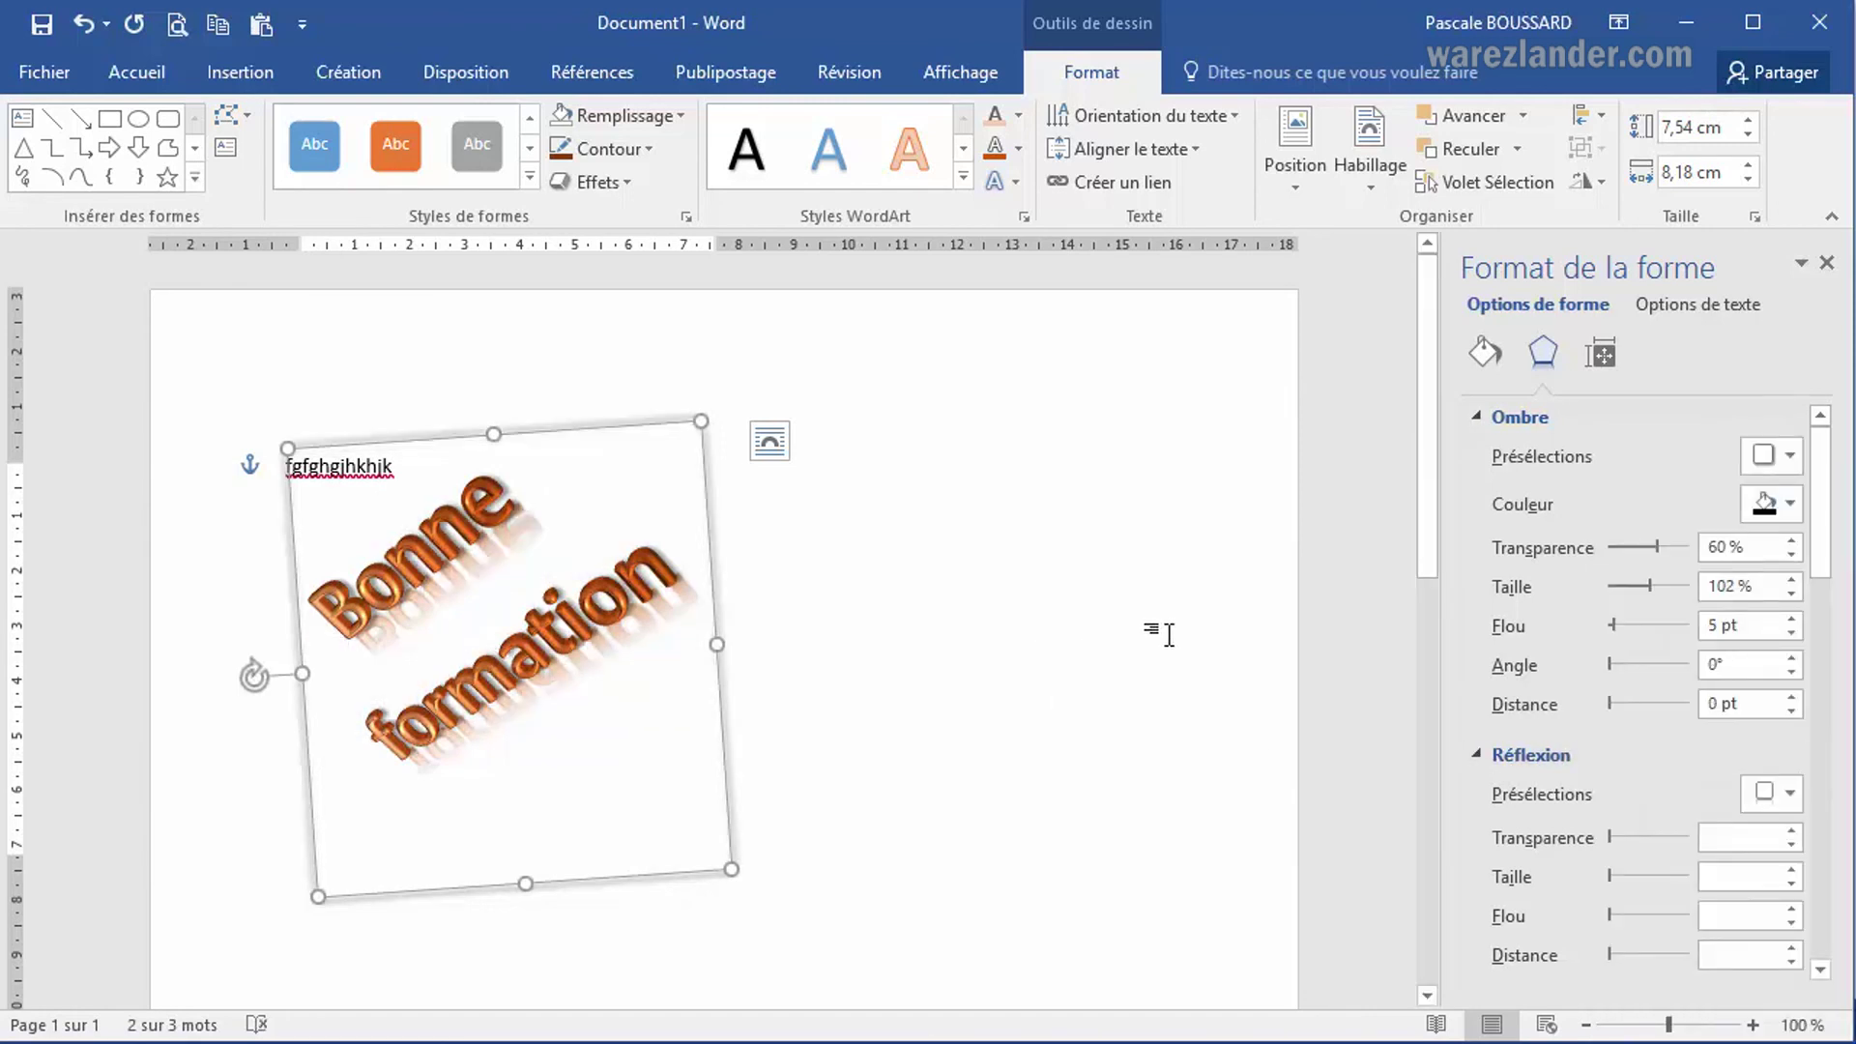
Step: Apply the top bevel preset (Biseau supérieur) of 6 pt width and 6 pt height to the frame, and deselect the WordArt
drag(1823, 484, 1824, 735)
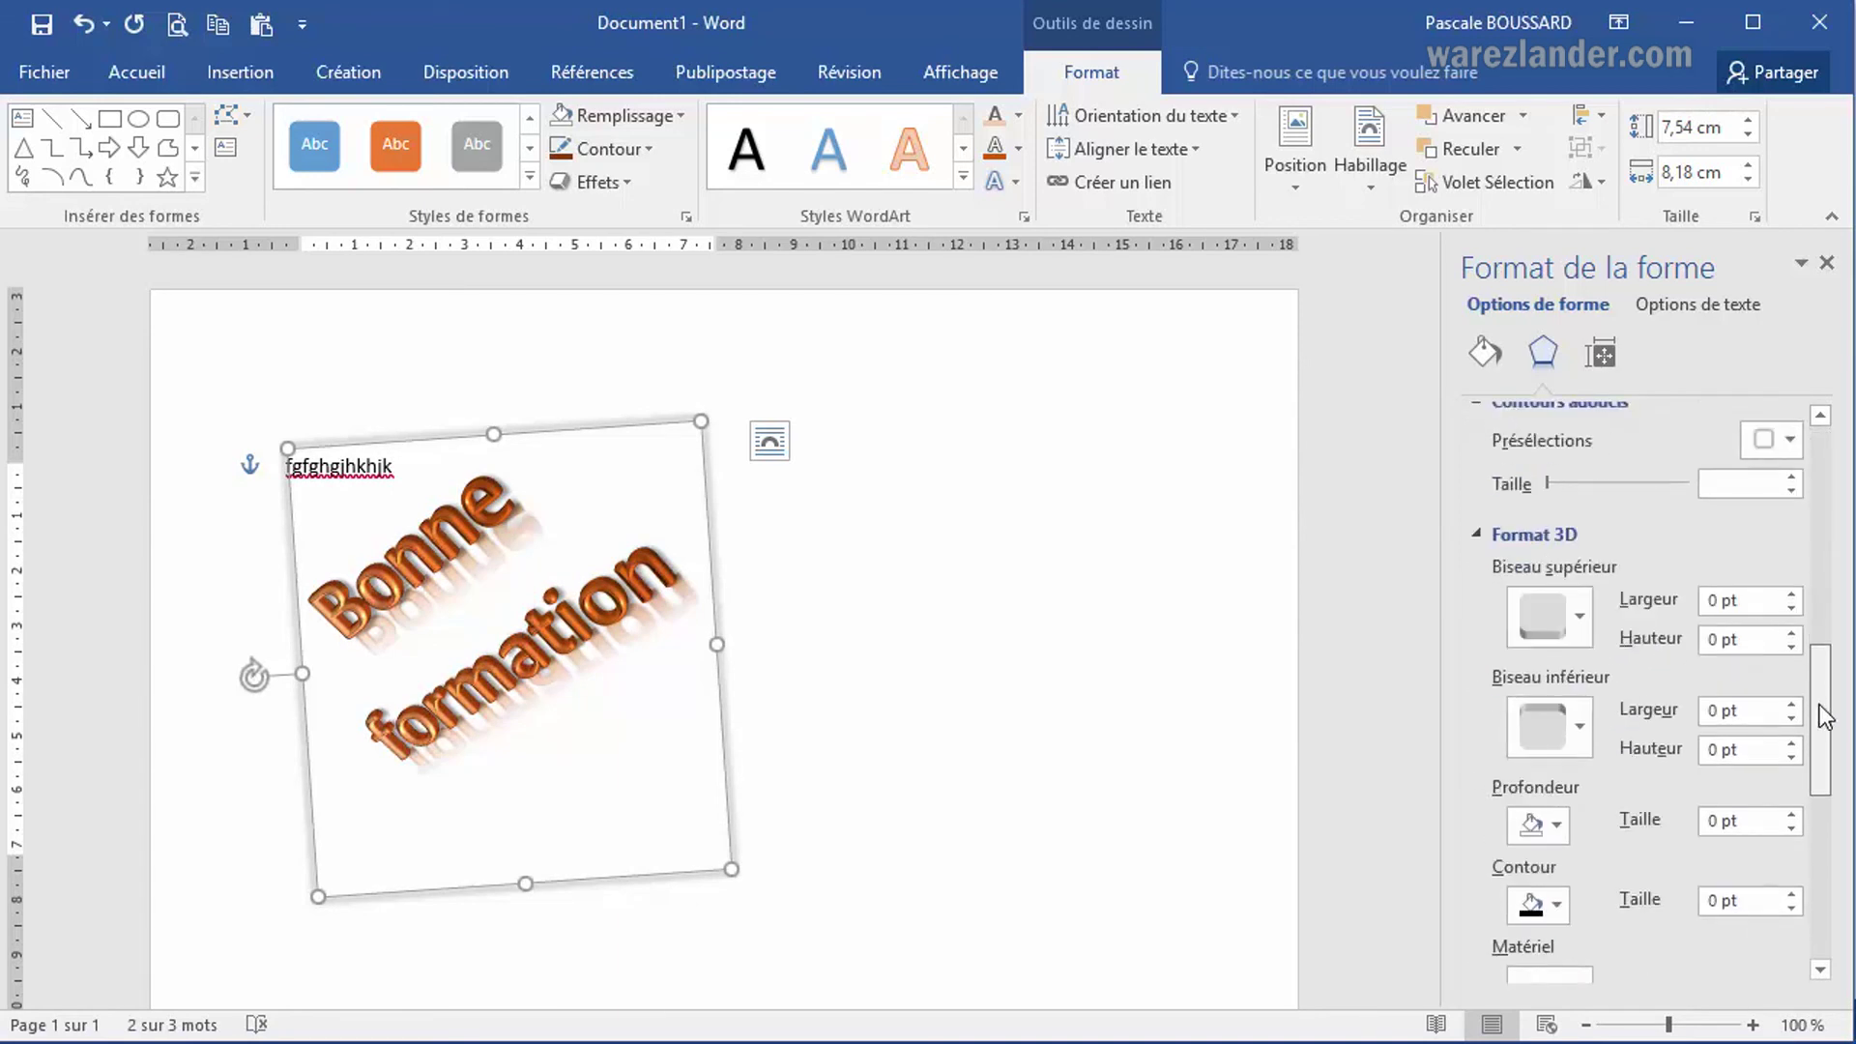
click(1582, 621)
click(1627, 829)
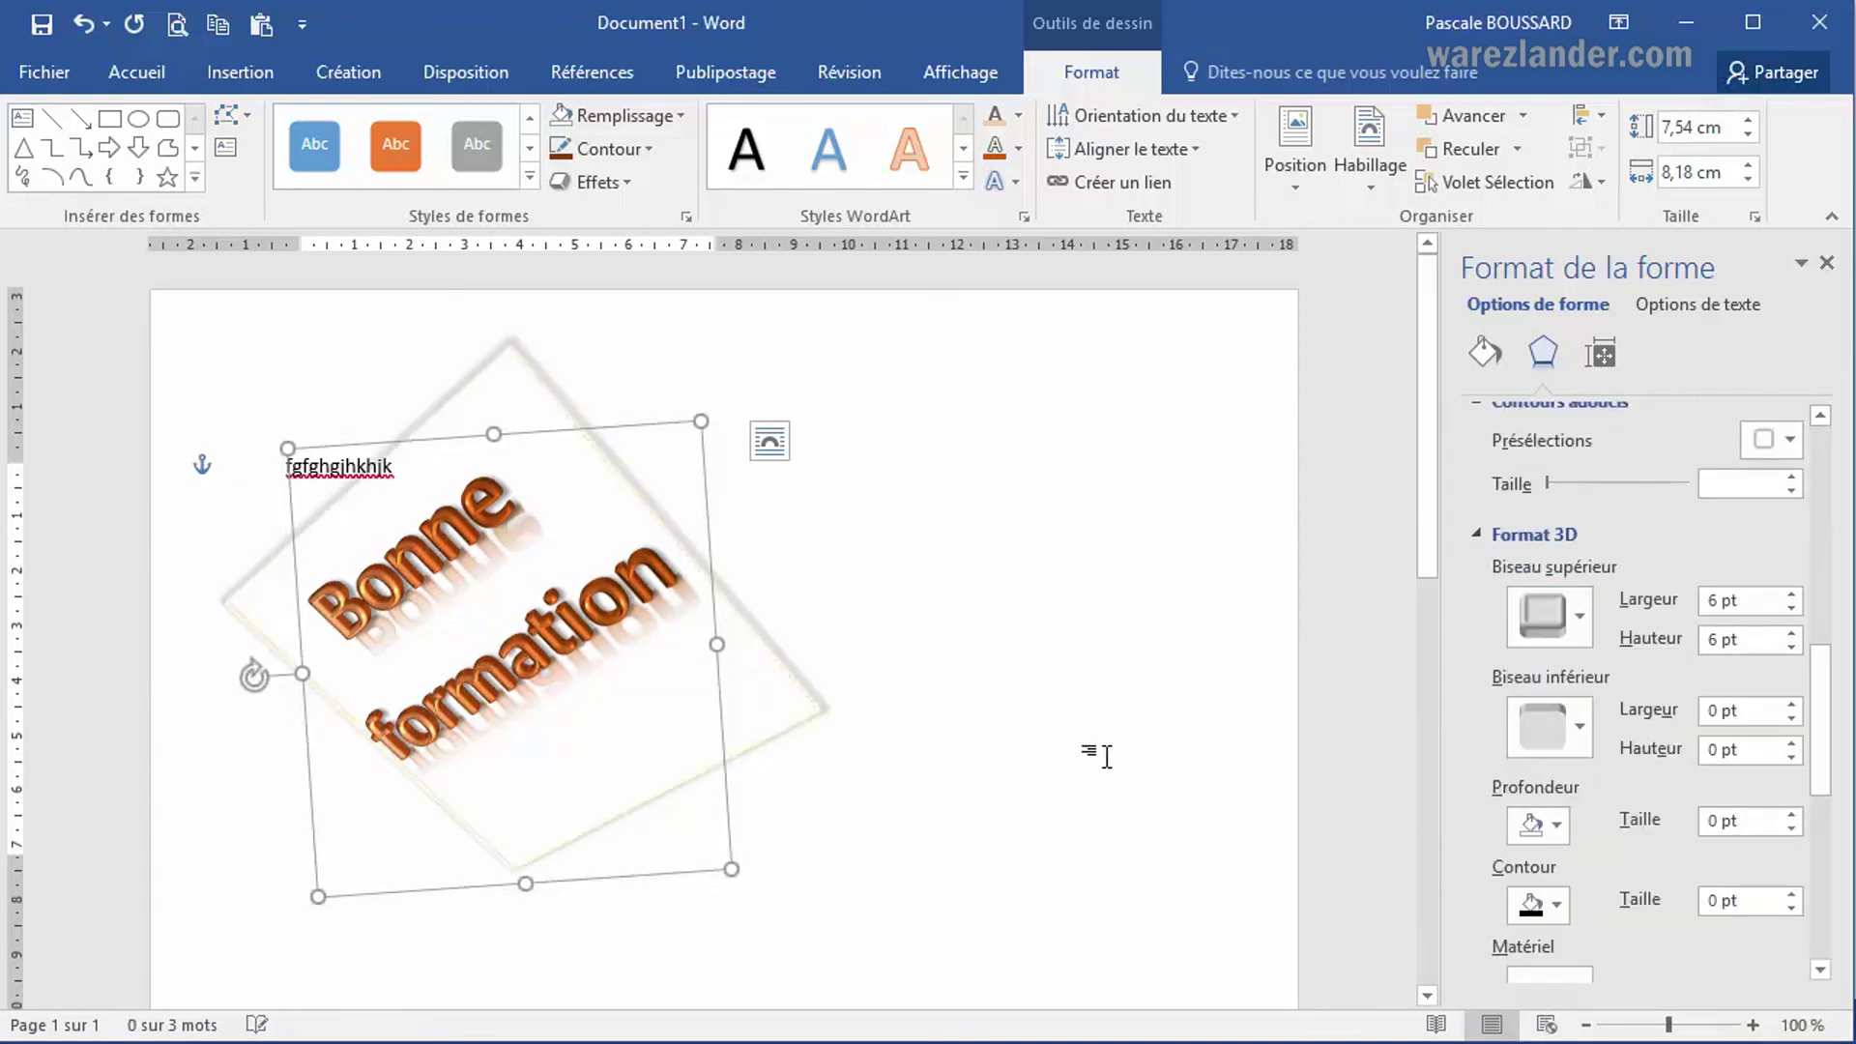
click(1107, 715)
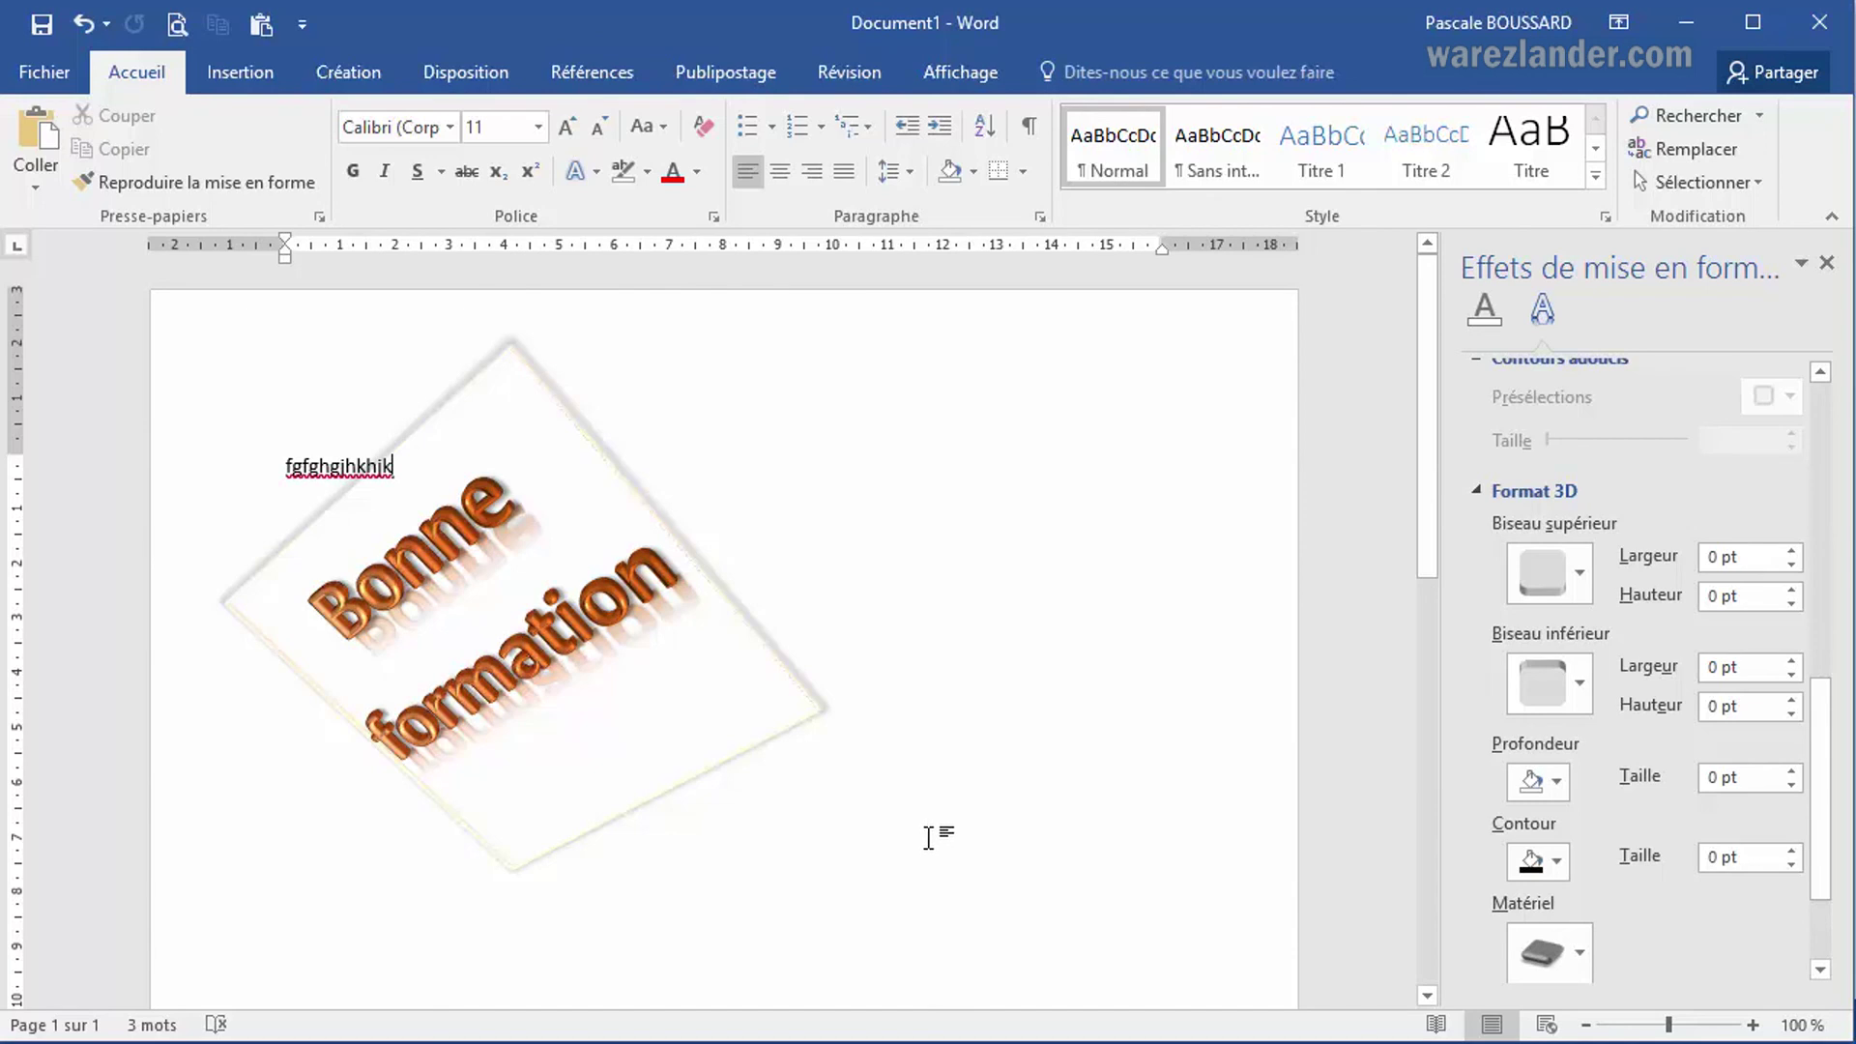
Step: Choose the third special-effect material (Effet spécial) for the body text at the insertion point
drag(1824, 783, 1824, 841)
click(1586, 790)
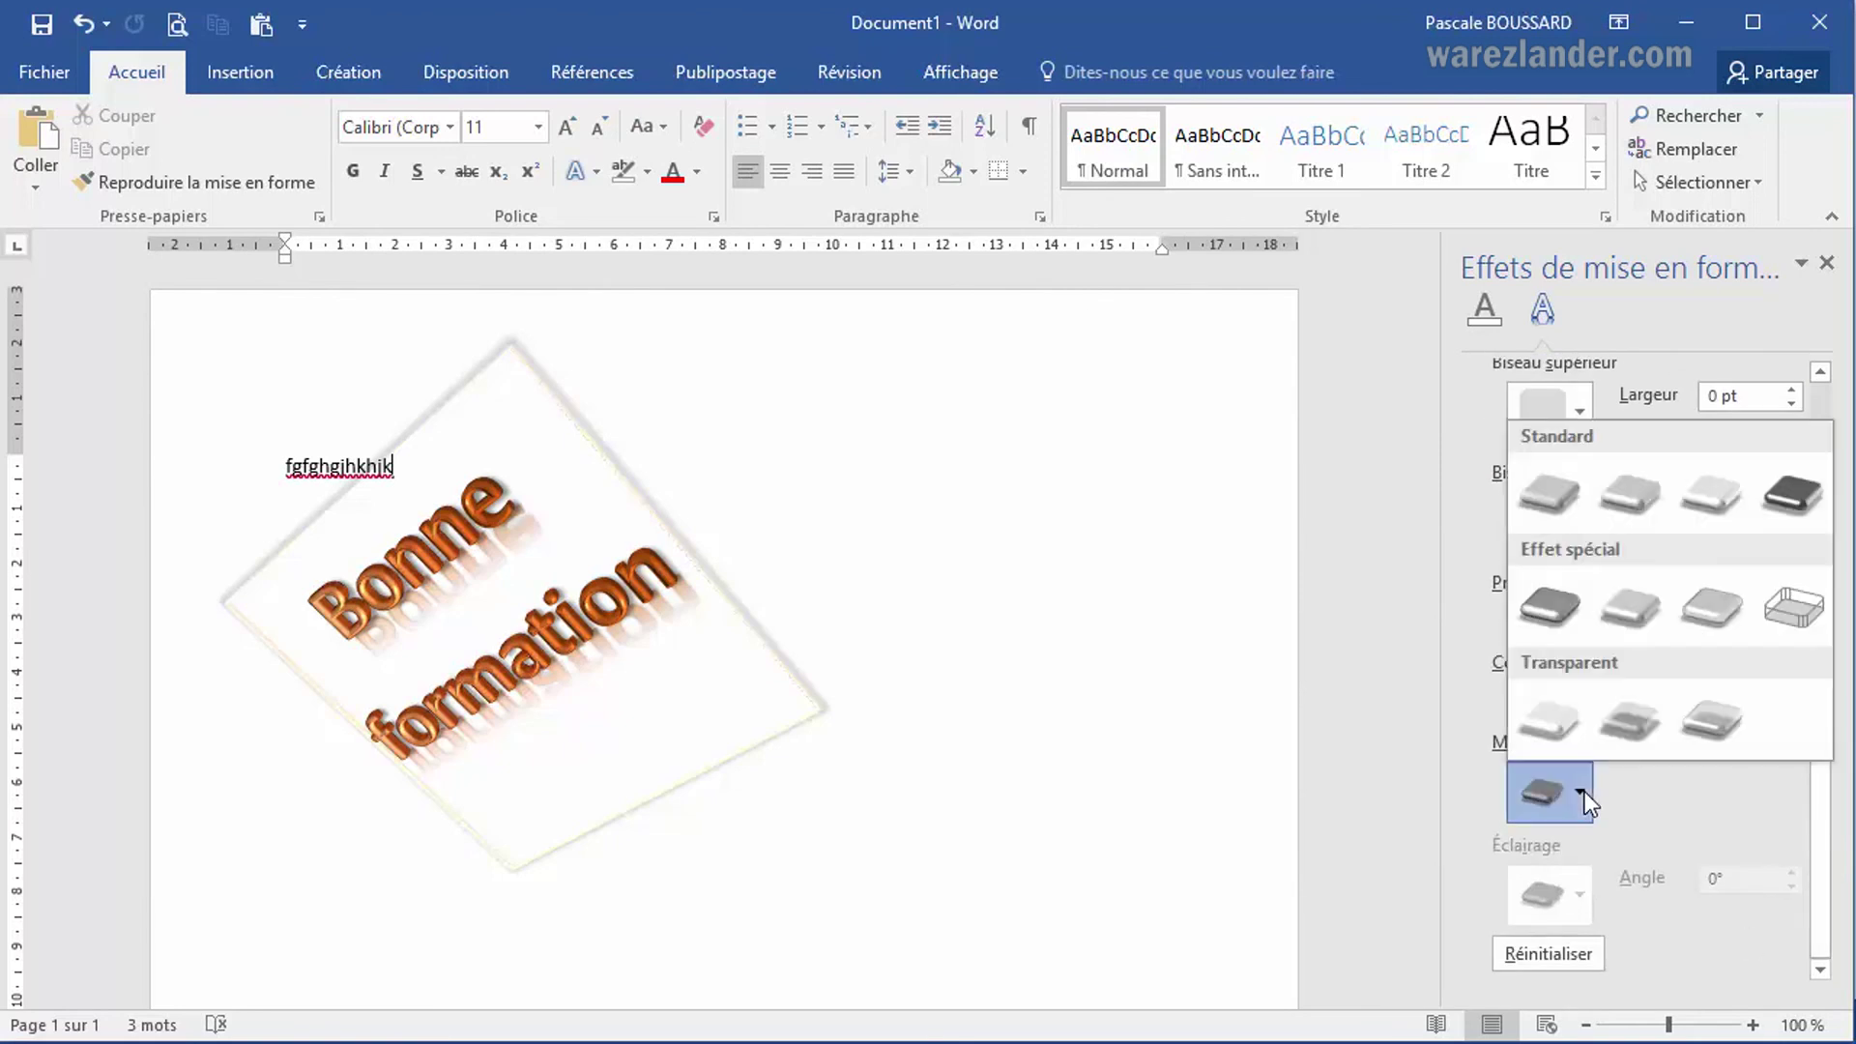
click(1697, 624)
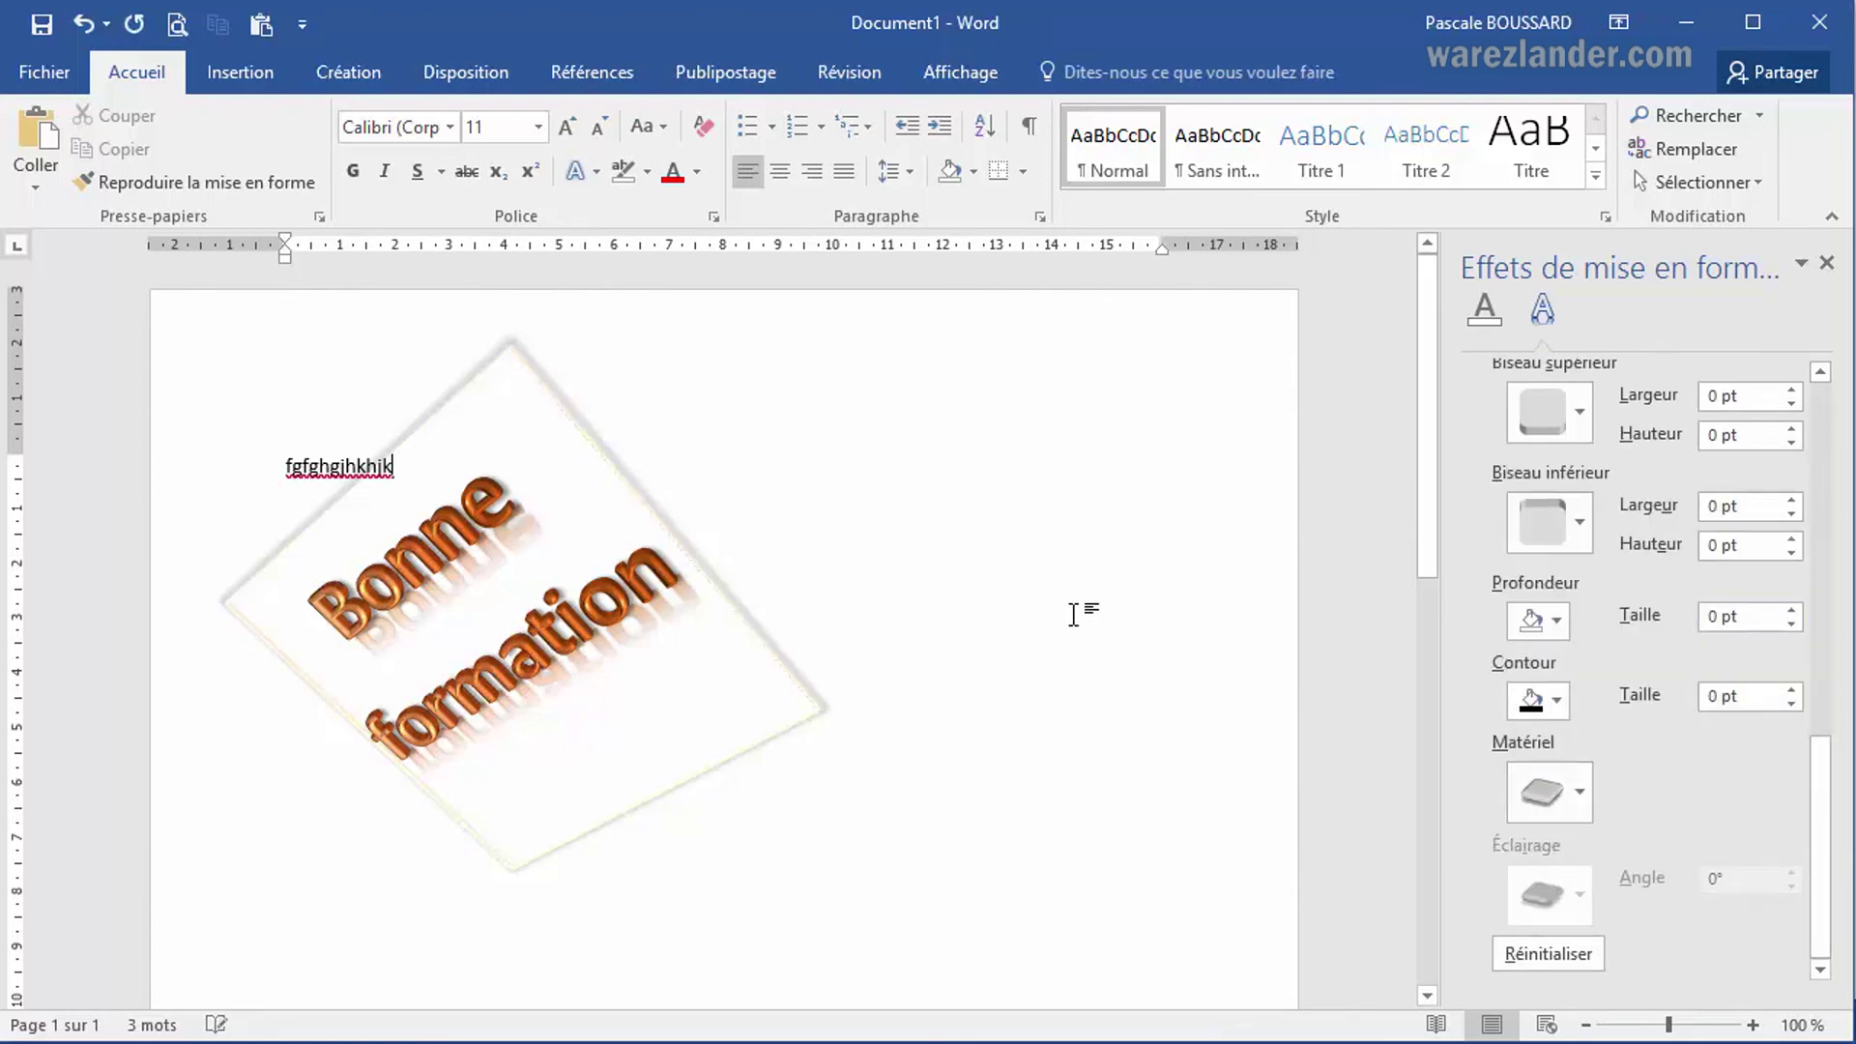